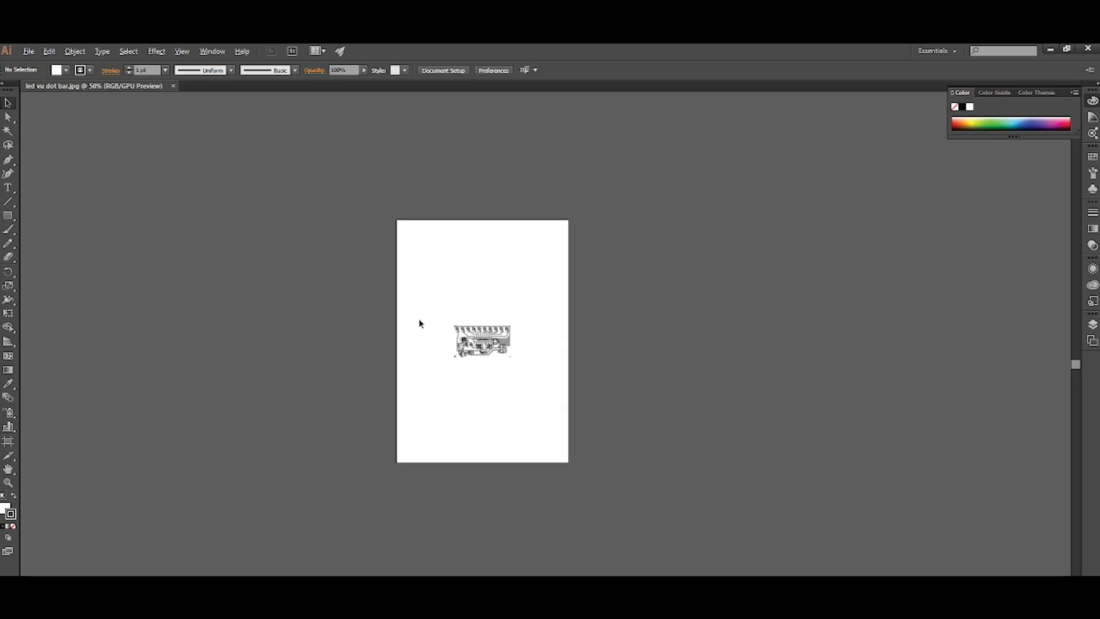
# Lock the placed circuit board image so it stays fixed as a tracing background.
pyautogui.scroll(-2, 434, 335)
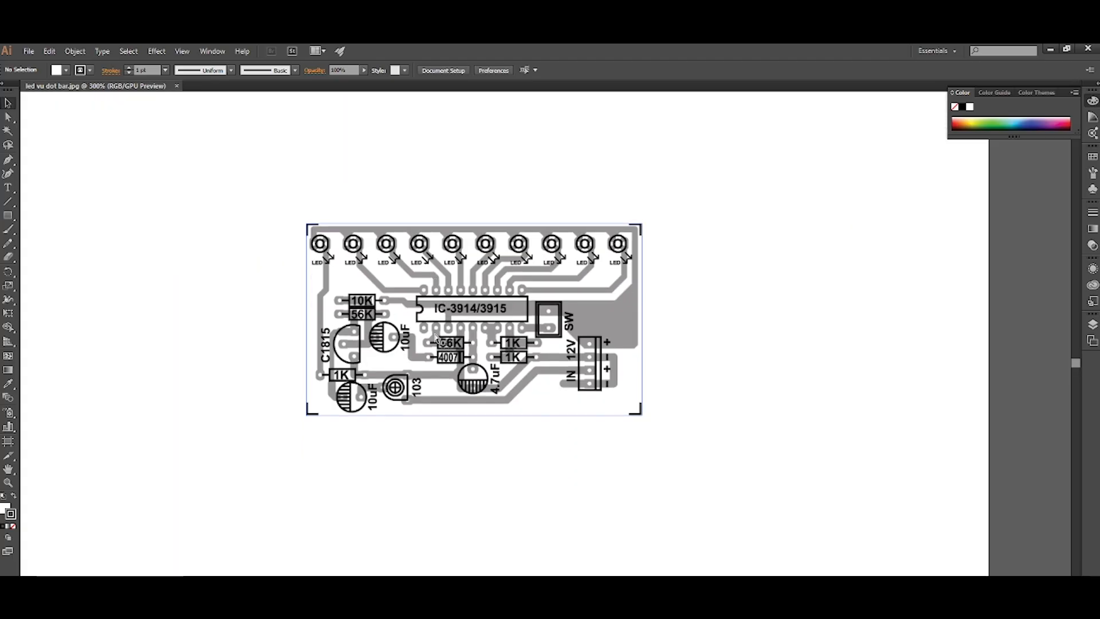
pyautogui.scroll(2, 431, 331)
pyautogui.scroll(-1, 427, 320)
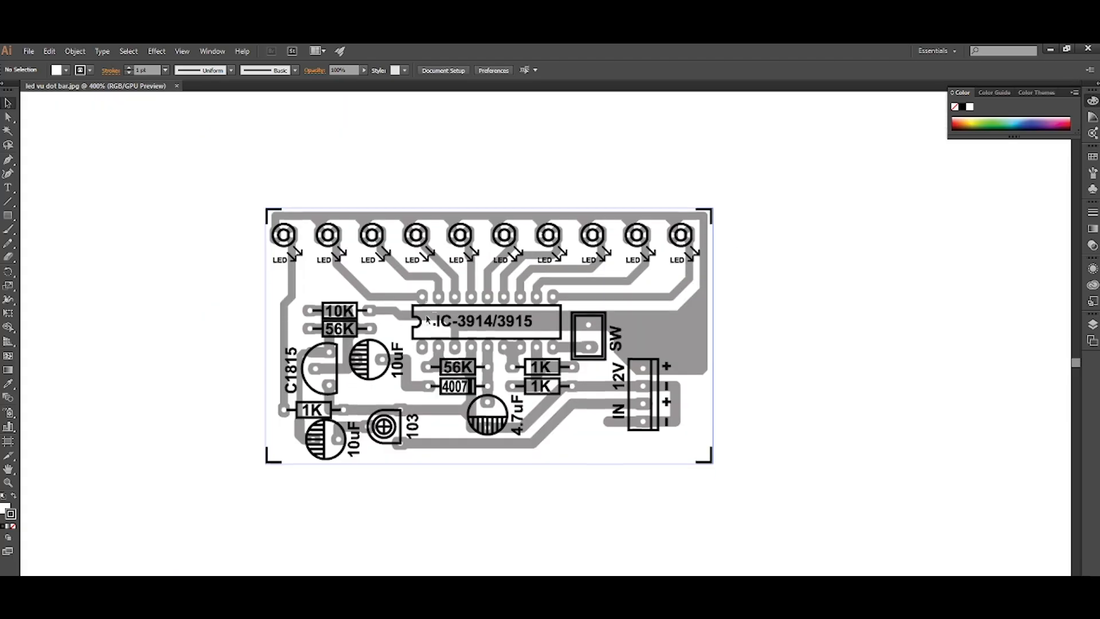
pyautogui.scroll(-2, 428, 319)
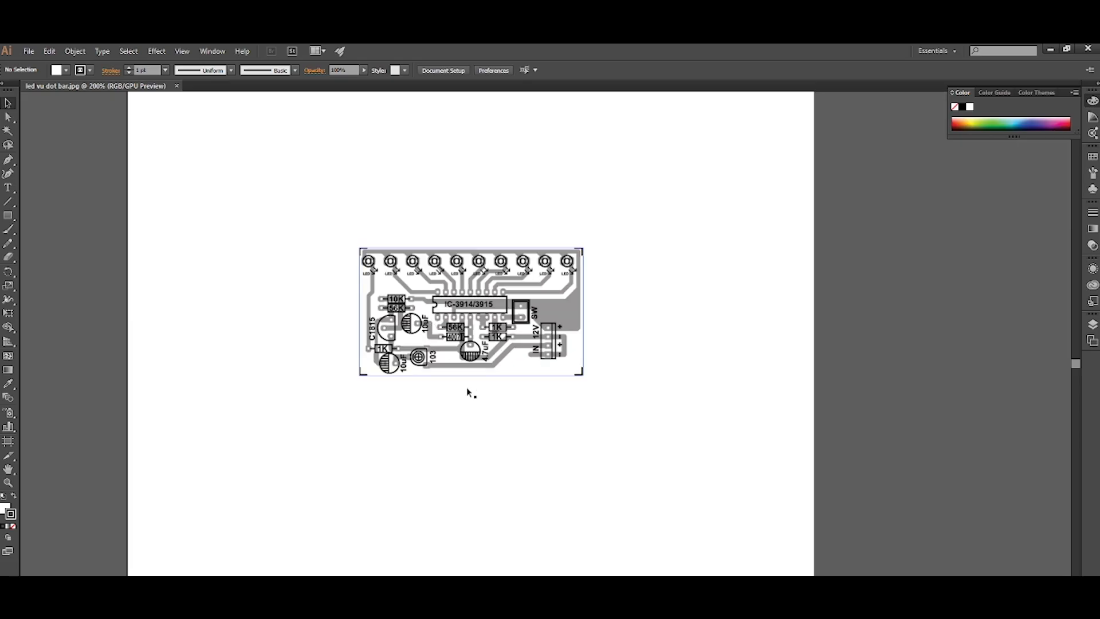
pyautogui.click(474, 339)
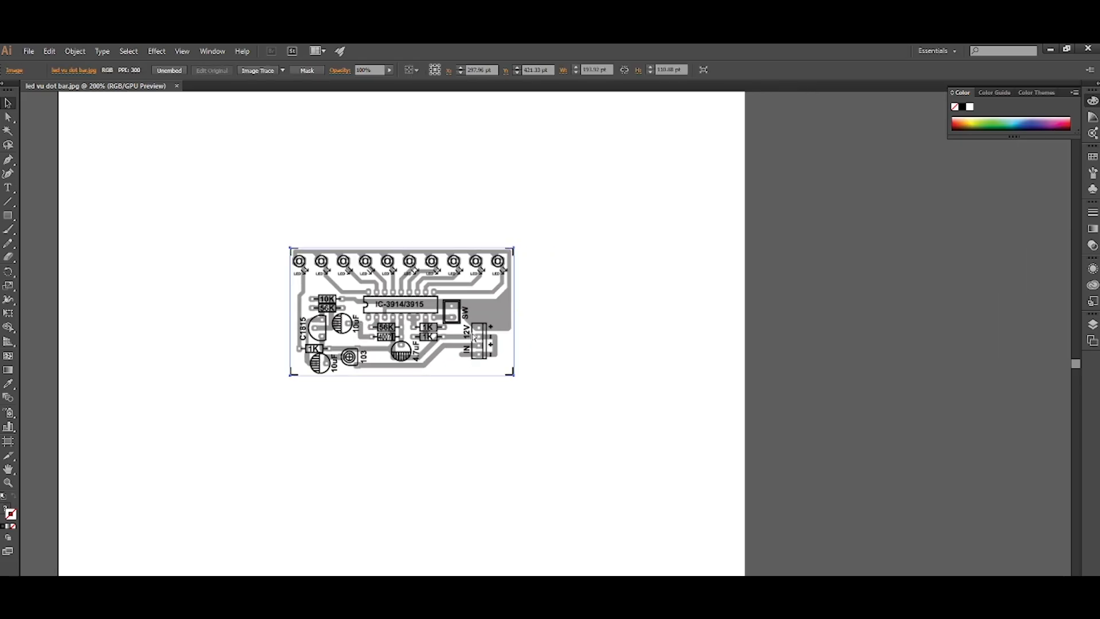
pyautogui.hotkey('ctrl', '2')
pyautogui.moveTo(369, 292); pyautogui.dragTo(450, 291)
pyautogui.scroll(3, 450, 291)
pyautogui.scroll(-2, 450, 291)
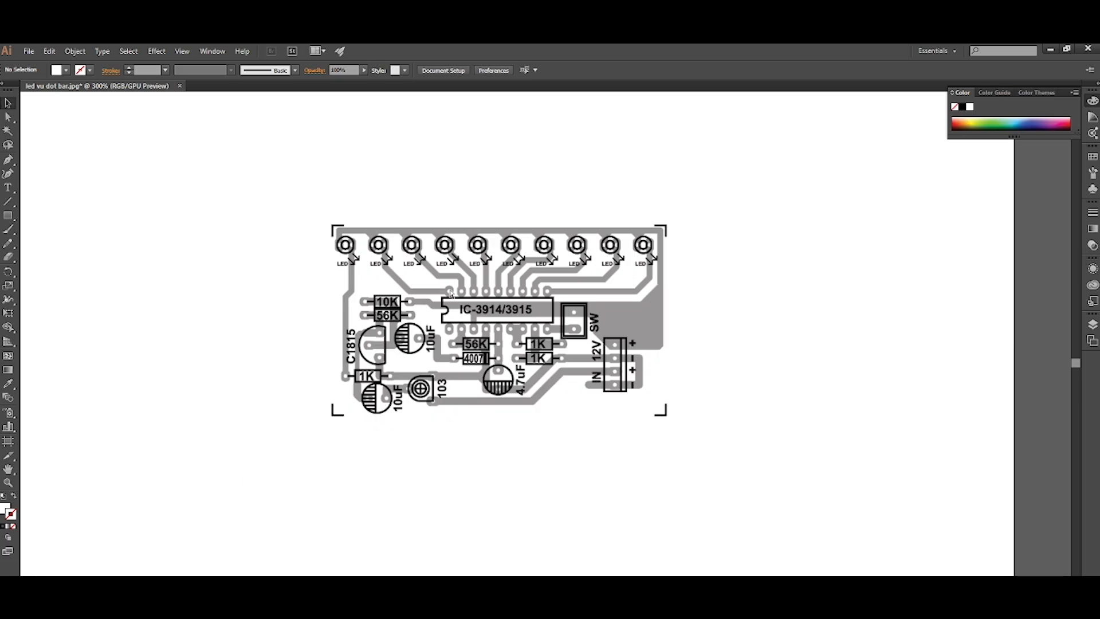
pyautogui.hscroll(3, 449, 293)
pyautogui.scroll(1, 449, 293)
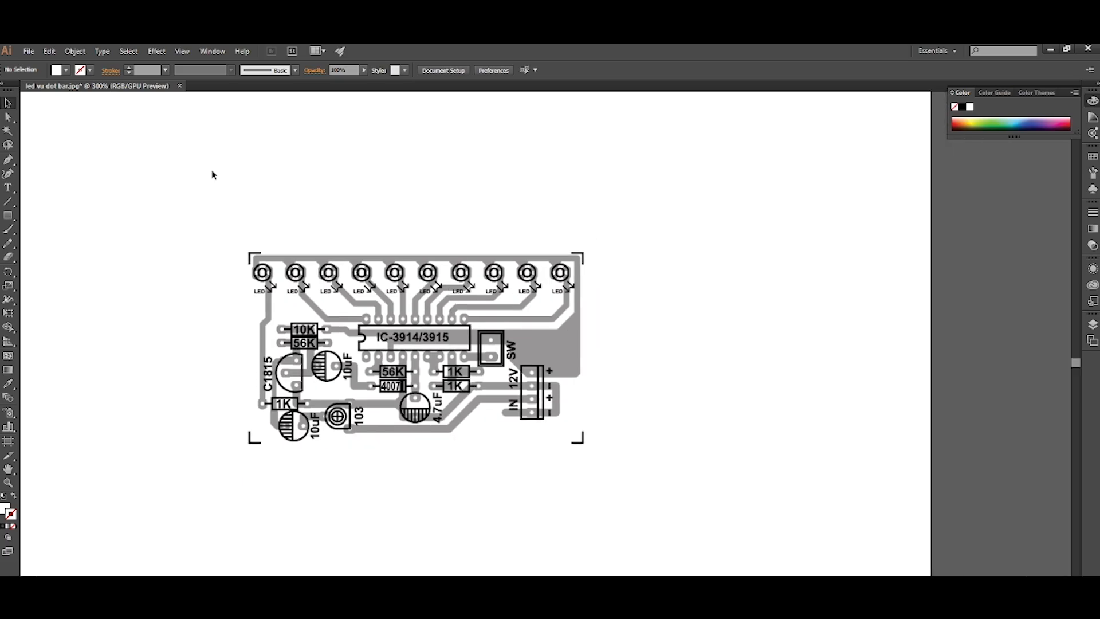
# Open the component library file "3 relay lbr" from the illustrator\Library folder on drive D.
pyautogui.click(28, 51)
pyautogui.click(62, 90)
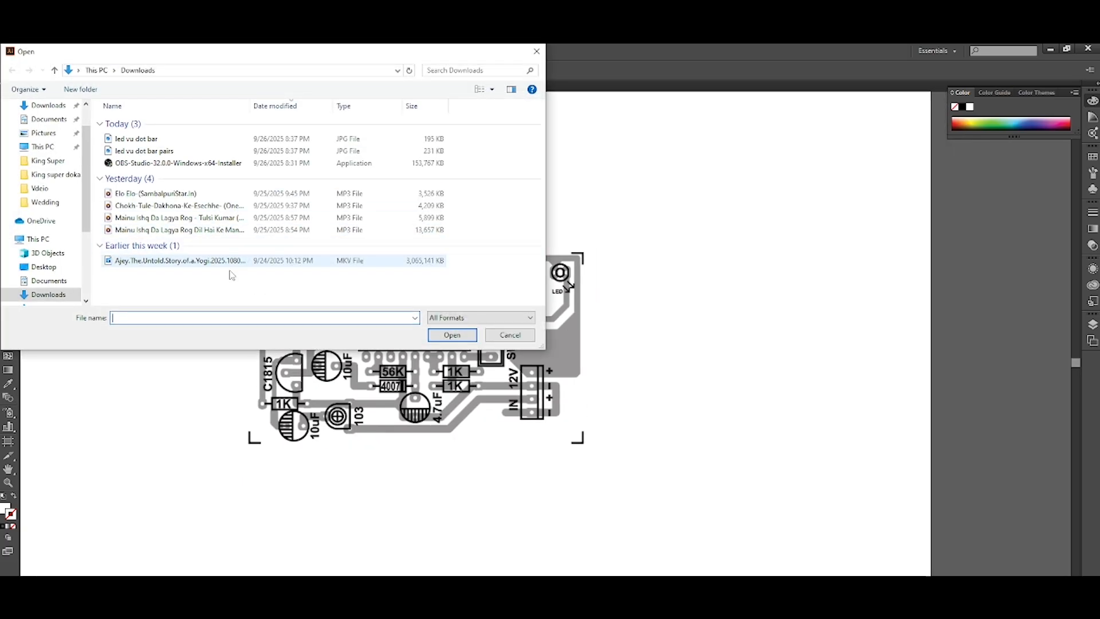
pyautogui.scroll(-4, 58, 240)
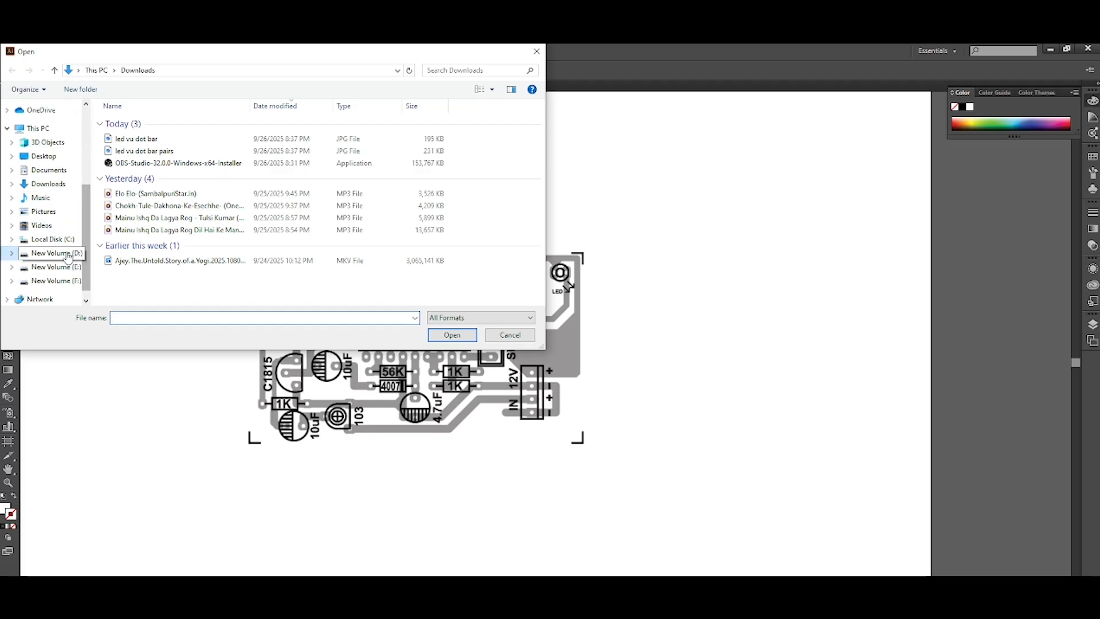
pyautogui.click(68, 254)
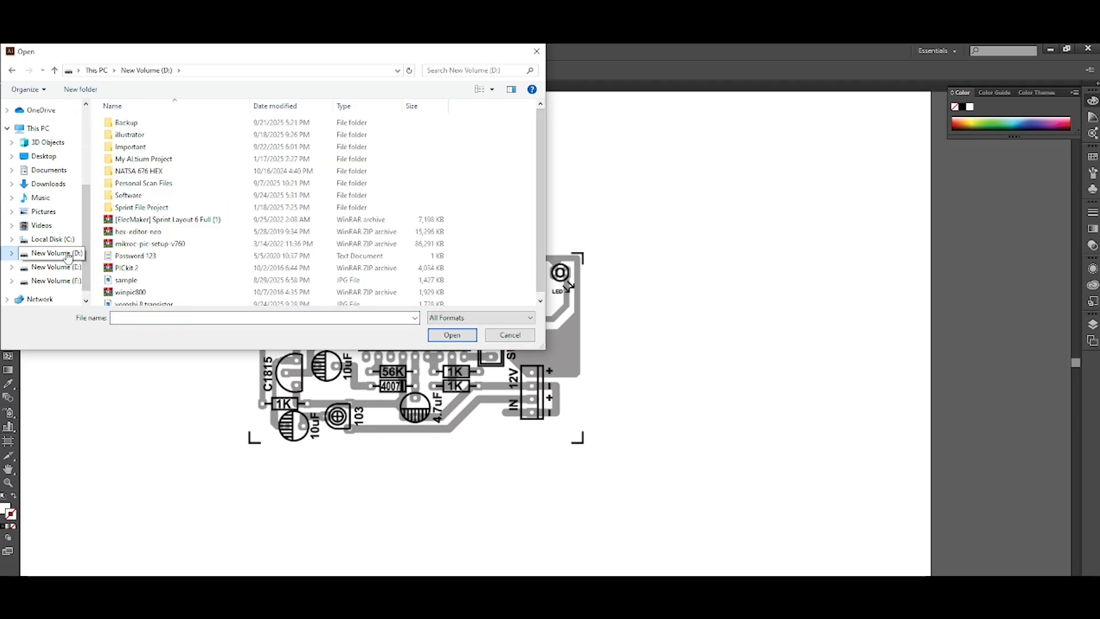
pyautogui.doubleClick(152, 137)
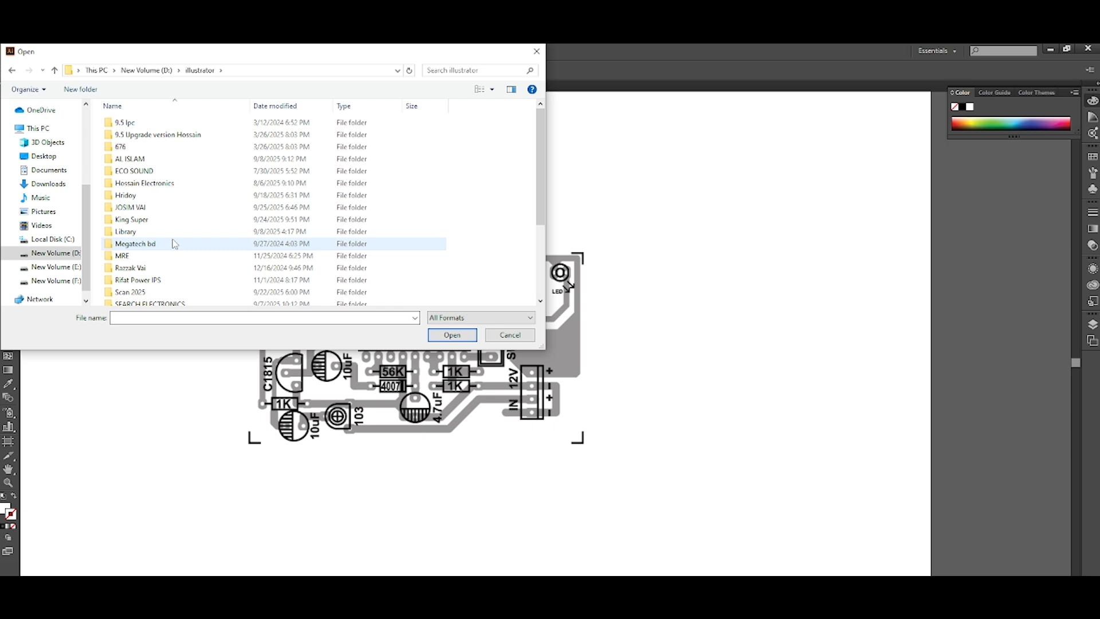
pyautogui.scroll(-2, 177, 215)
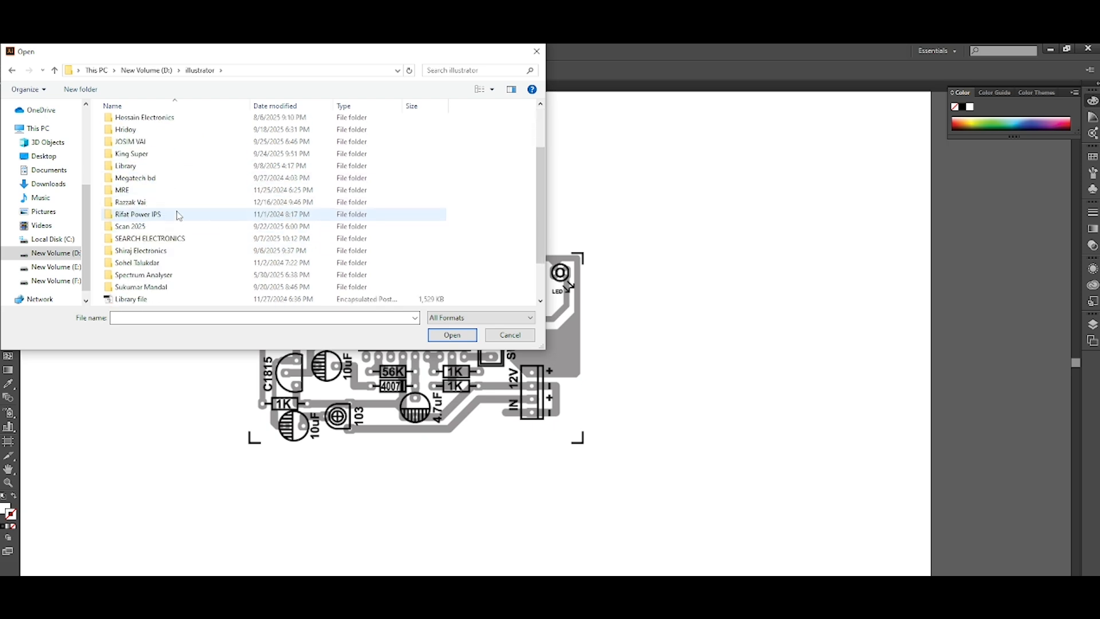
pyautogui.doubleClick(158, 166)
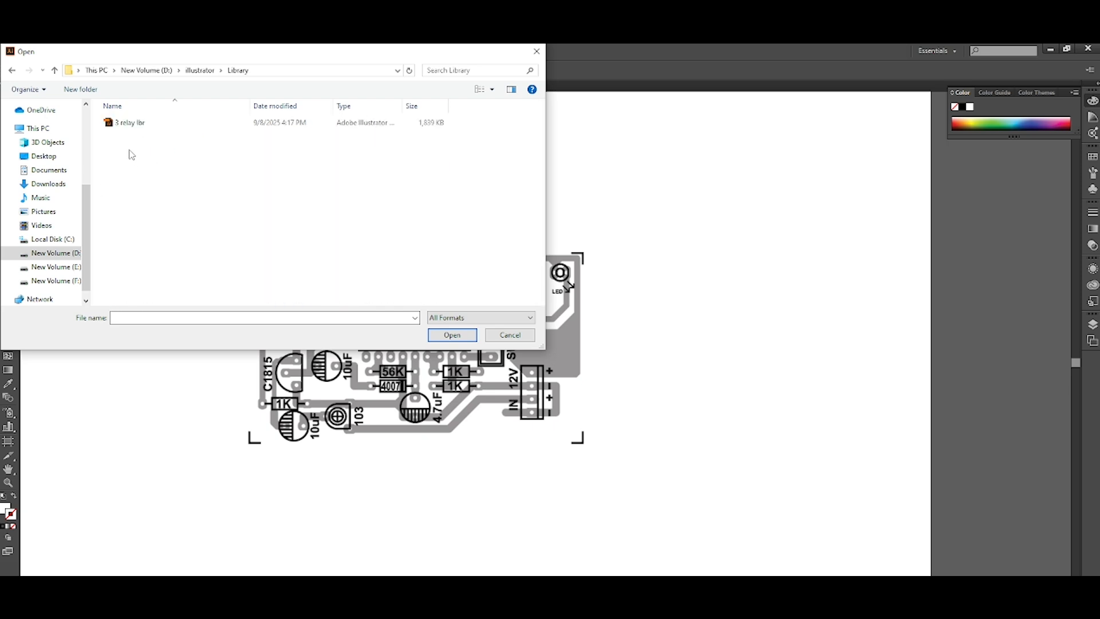
pyautogui.click(126, 127)
pyautogui.click(452, 335)
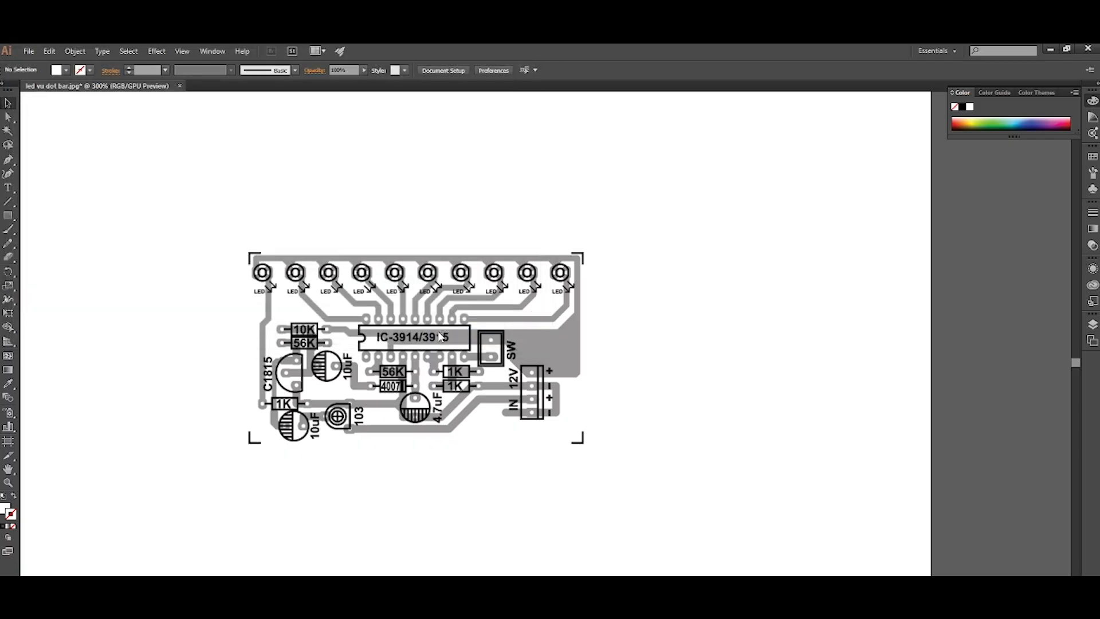
# Select and copy all component symbols in the library file, including the capacitors outside the artboard.
pyautogui.scroll(-2, 417, 321)
pyautogui.hscroll(2, 394, 319)
pyautogui.scroll(2, 394, 319)
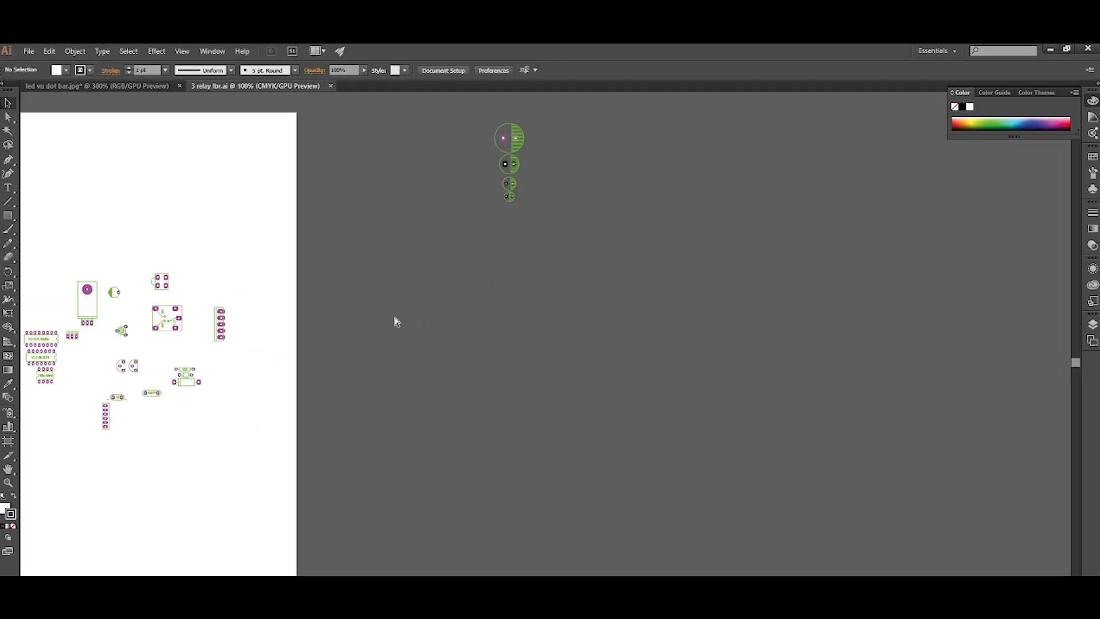
pyautogui.scroll(-2, 394, 319)
pyautogui.hscroll(-3, 395, 318)
pyautogui.moveTo(557, 177); pyautogui.dragTo(213, 438)
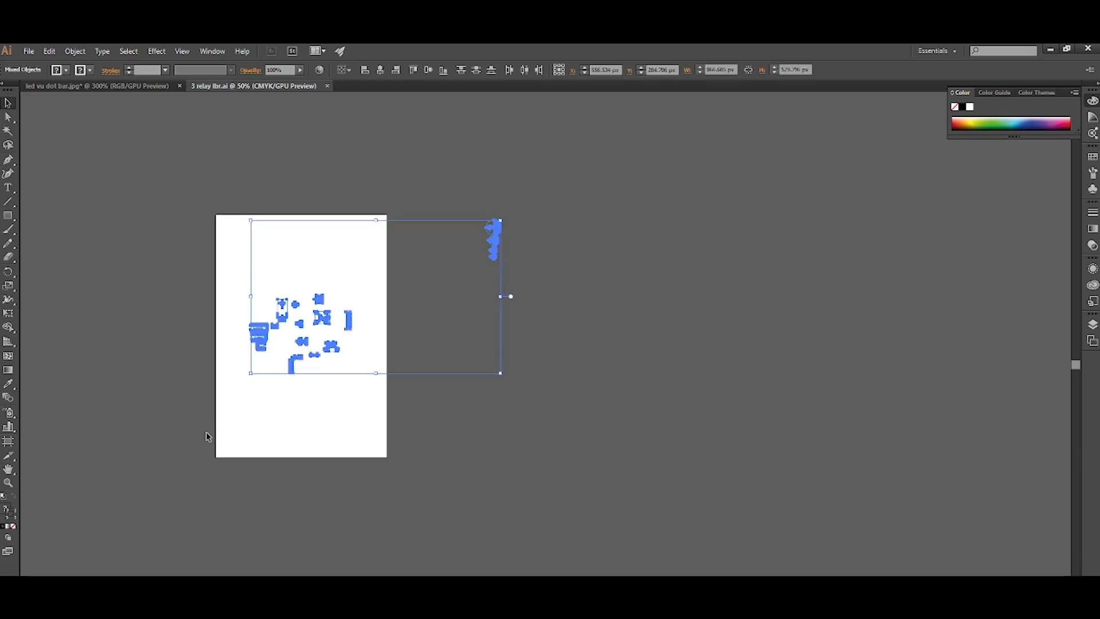
# Paste the library components into the "led vu dot bar" document and place them beside the circuit image.
pyautogui.click(112, 86)
pyautogui.hscroll(5, 122, 221)
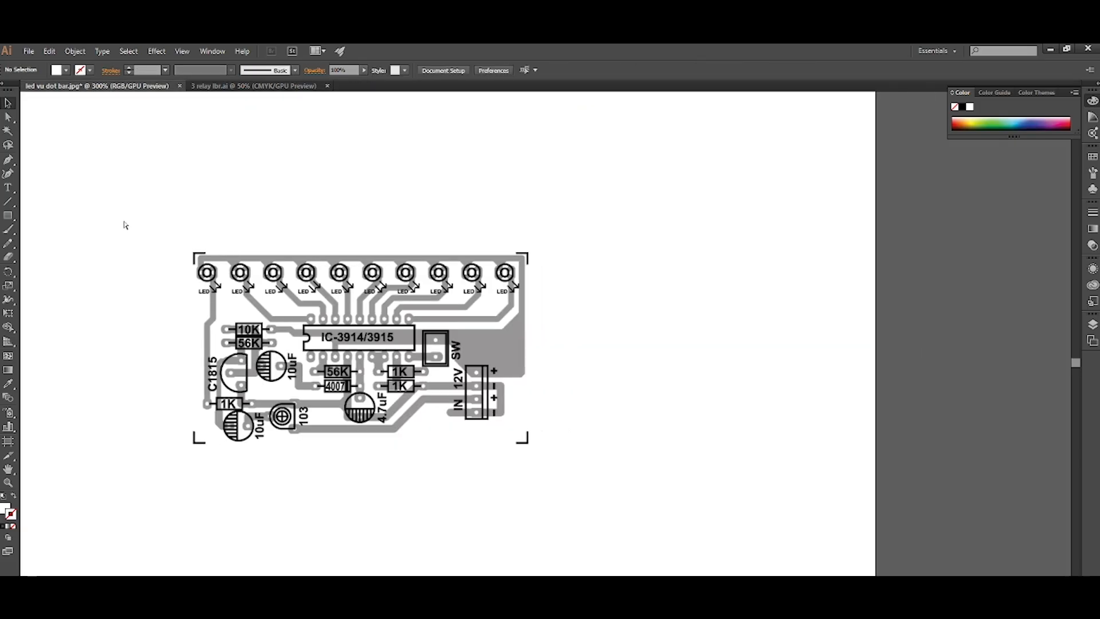
pyautogui.scroll(2, 496, 309)
pyautogui.scroll(-2, 496, 309)
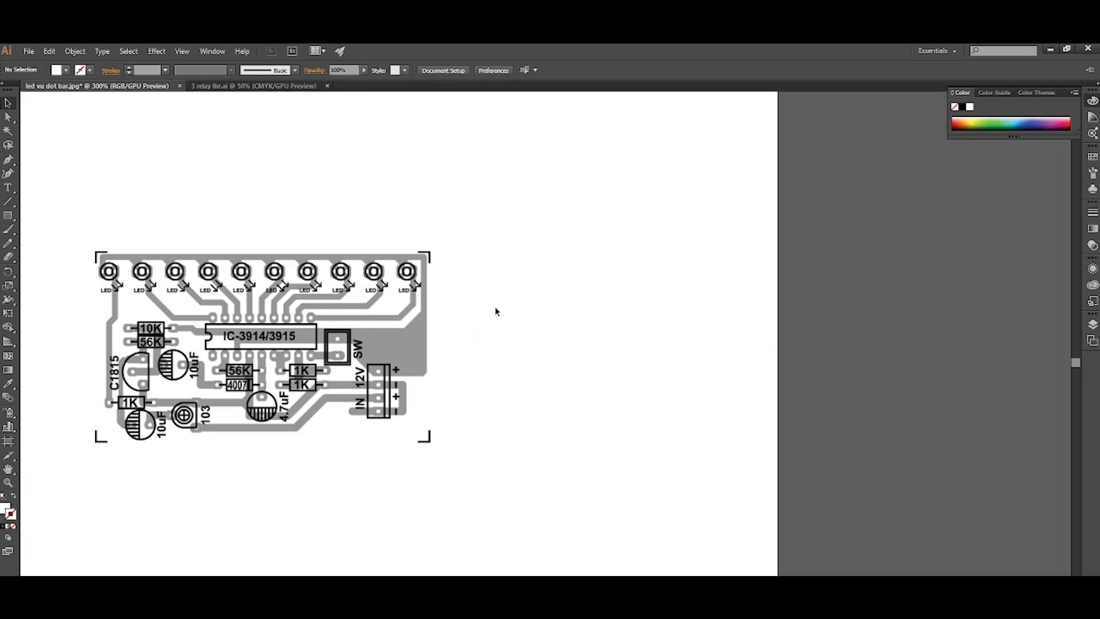
pyautogui.hotkey('ctrl', 'v')
pyautogui.scroll(-3, 344, 431)
pyautogui.moveTo(359, 452); pyautogui.dragTo(619, 414)
pyautogui.click(400, 523)
pyautogui.hscroll(3, 382, 499)
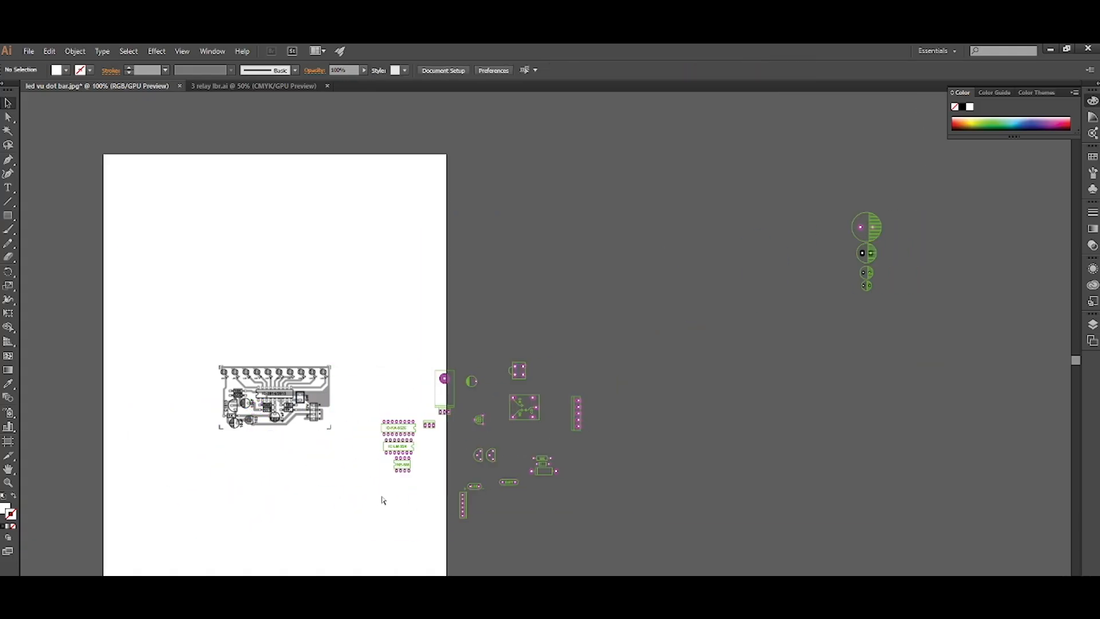
# Move the IC-KA-3525 footprint, without its label, onto the circuit image near the IC-3914/3915.
pyautogui.scroll(-4, 346, 430)
pyautogui.hscroll(-2, 346, 421)
pyautogui.scroll(5, 296, 332)
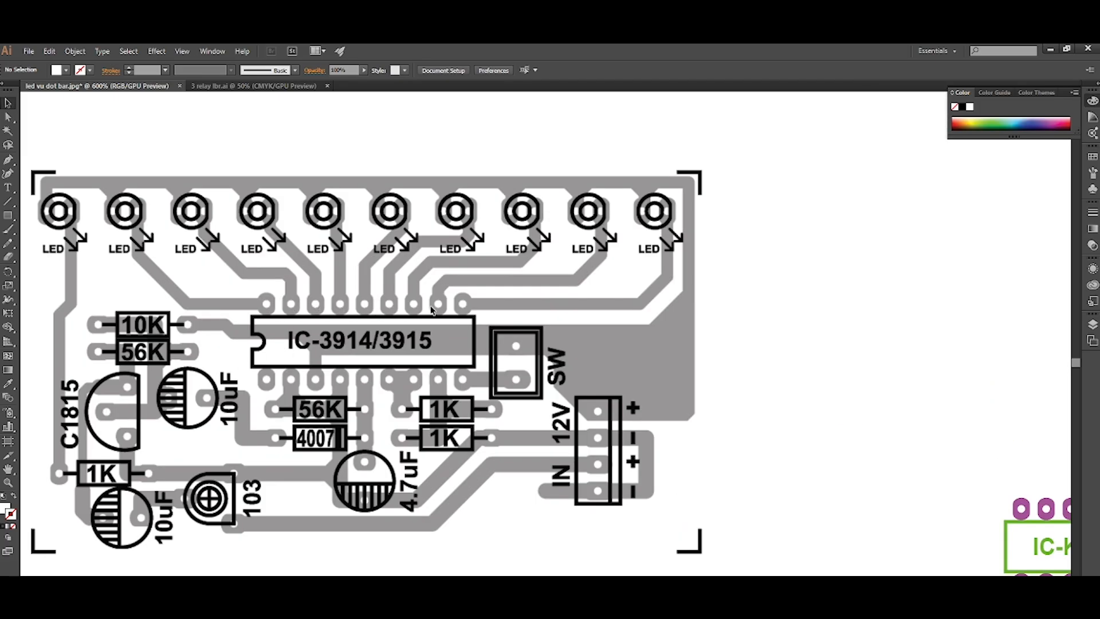
pyautogui.scroll(-2, 432, 309)
pyautogui.hscroll(1, 745, 518)
pyautogui.moveTo(776, 451); pyautogui.dragTo(291, 371)
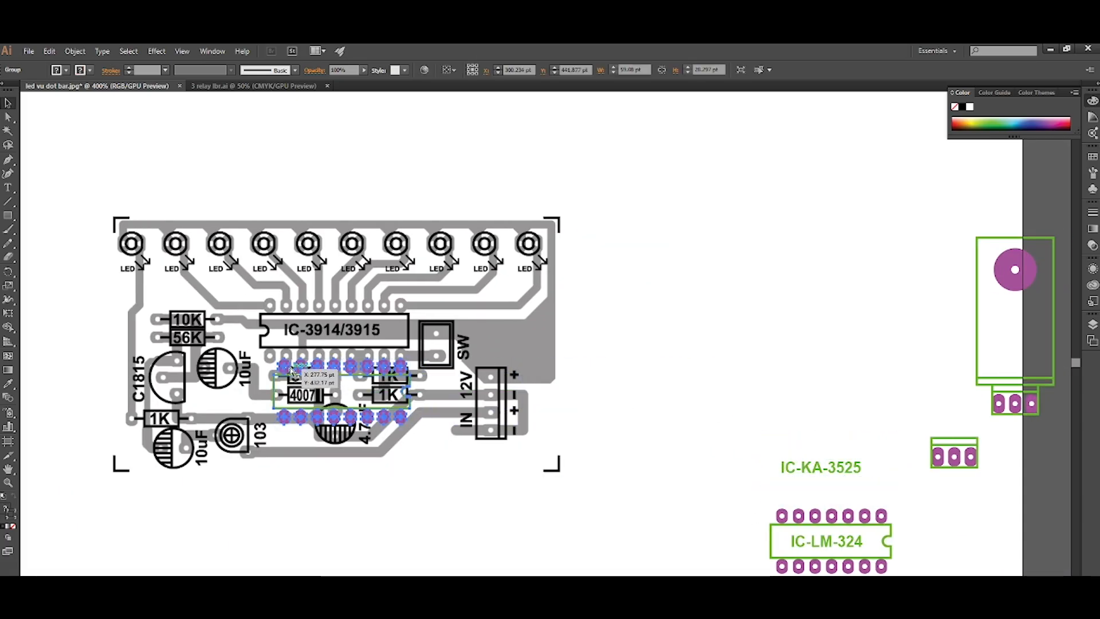
# Rotate the IC footprint by a half turn and align its notch and first pads with the IC-3914/3915 in the image.
pyautogui.press('r')
pyautogui.press('Return')
pyautogui.press('Return')
pyautogui.press('v')
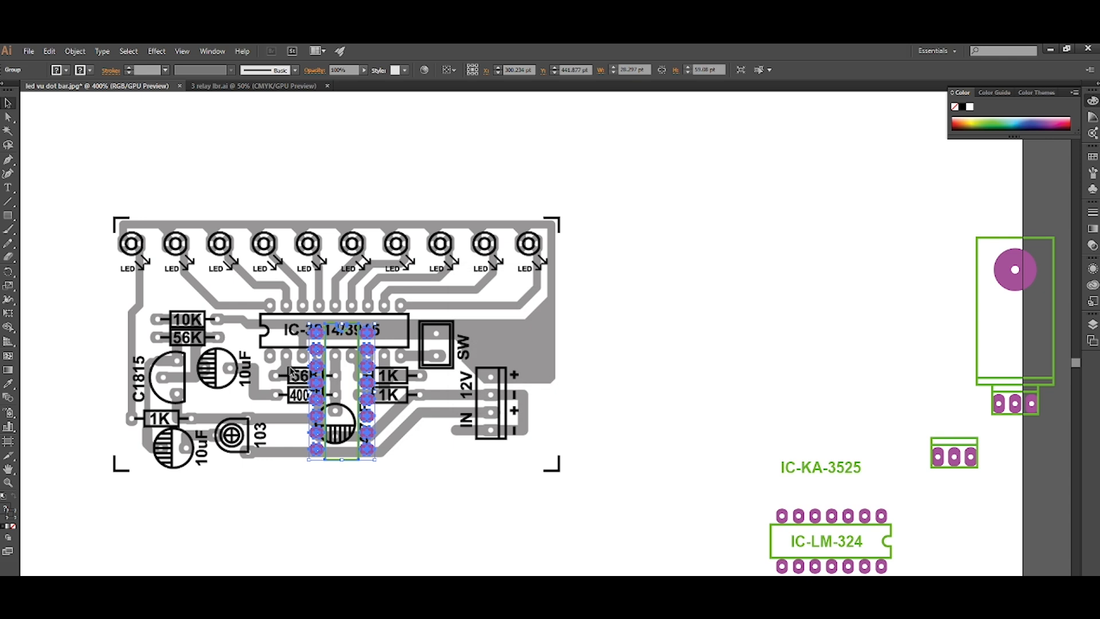
pyautogui.hotkey('ctrl', 'd')
pyautogui.scroll(2, 291, 372)
pyautogui.scroll(2, 310, 402)
pyautogui.moveTo(306, 433); pyautogui.dragTo(259, 200)
pyautogui.scroll(-3, 259, 201)
pyautogui.hscroll(2, 259, 200)
pyautogui.scroll(5, 298, 269)
pyautogui.scroll(2, 396, 266)
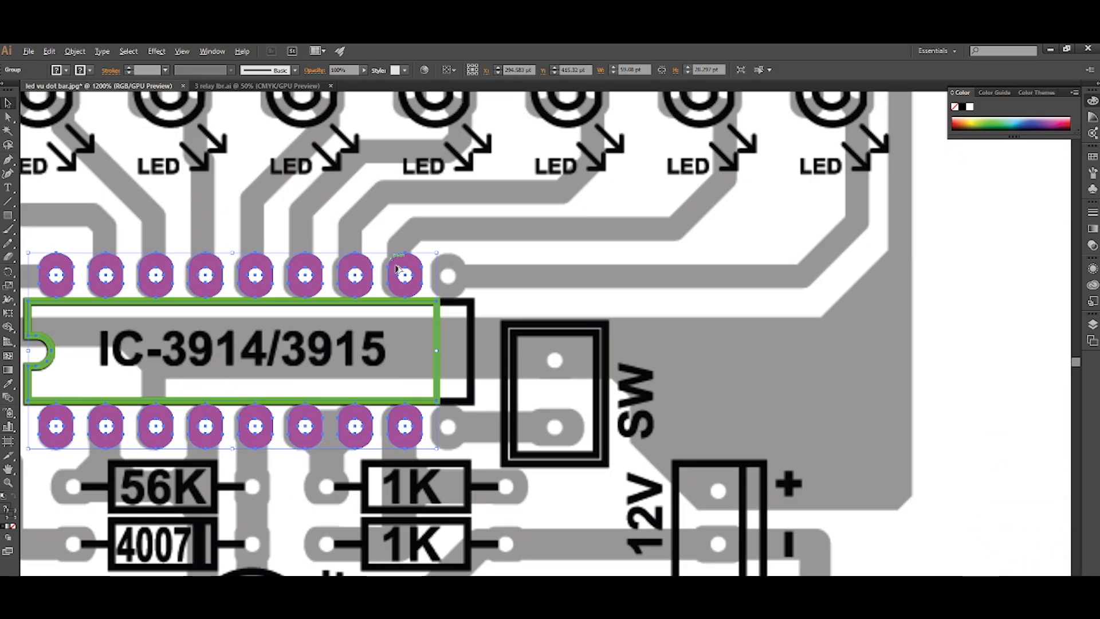
# Ungroup the IC footprint down to its separate outline and individual pads.
pyautogui.click(400, 271)
pyautogui.scroll(2, 462, 346)
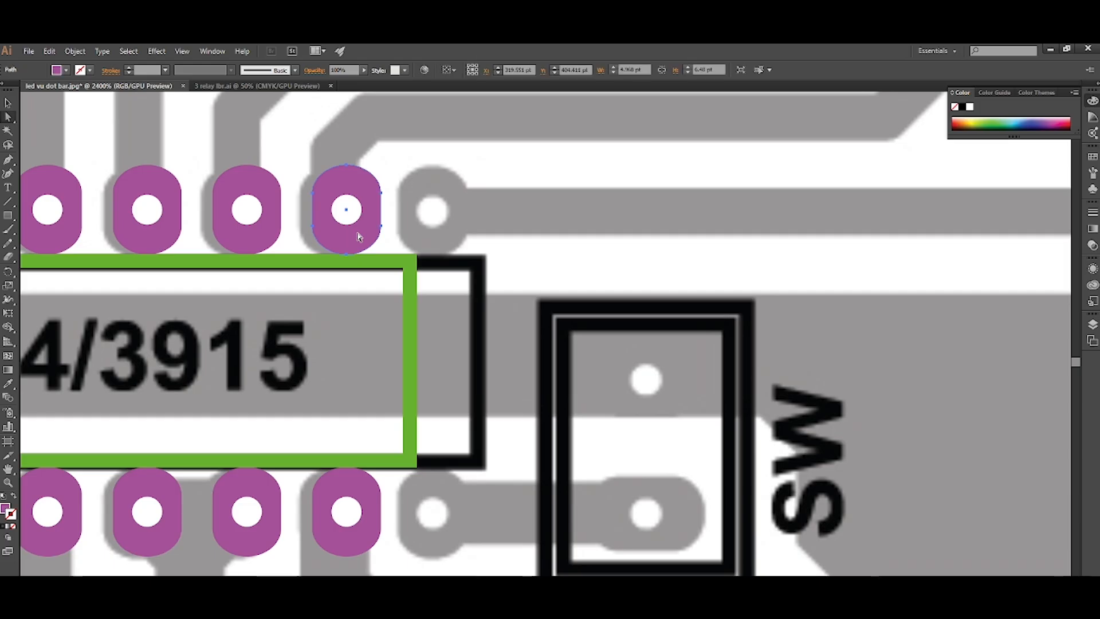
pyautogui.click(447, 337)
pyautogui.click(358, 237)
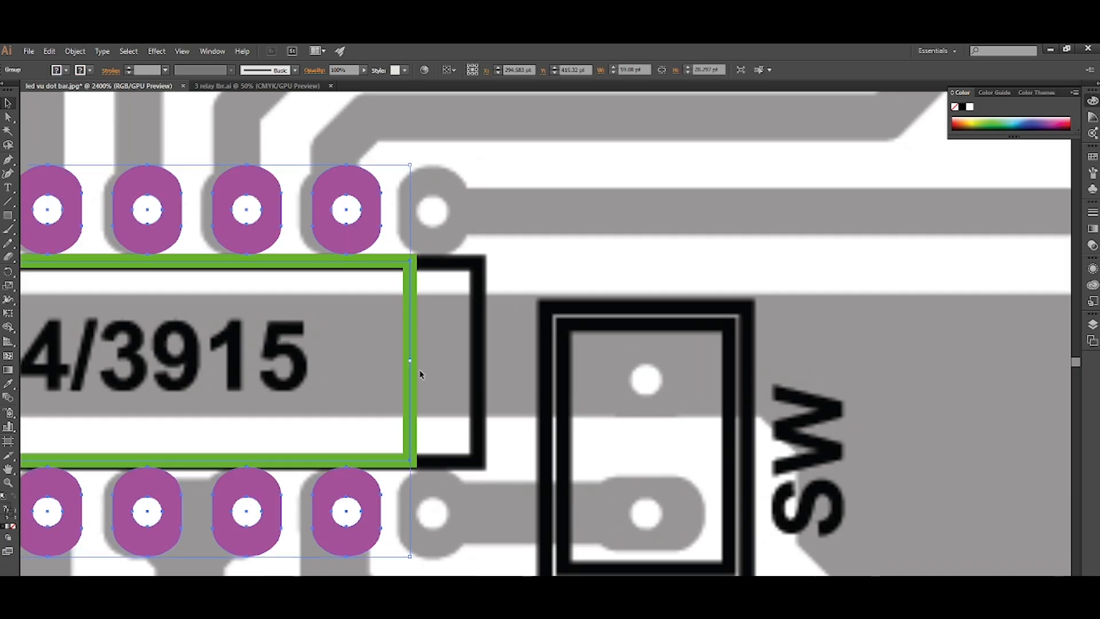
pyautogui.hotkey('ctrl', 'shift', 'g')
pyautogui.click(437, 377)
pyautogui.click(364, 233)
pyautogui.scroll(-1, 442, 380)
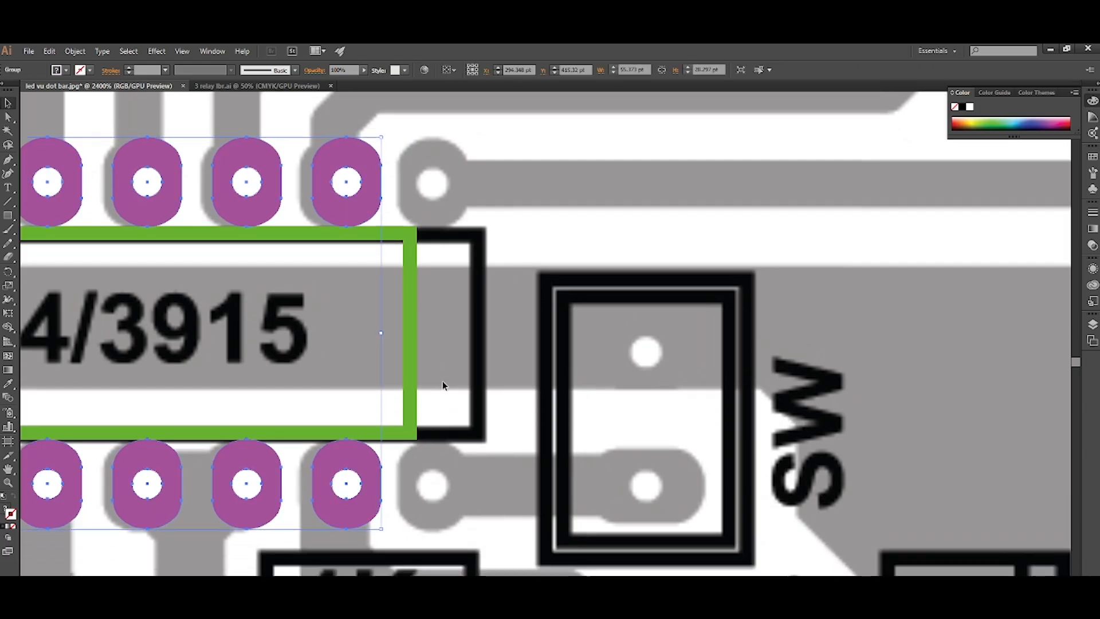
pyautogui.hotkey('ctrl', 'shift', 'g')
pyautogui.click(441, 380)
# Duplicate the last upper and lower pads of the IC footprint onto the ninth pin positions in the image.
pyautogui.click(347, 209)
pyautogui.scroll(-1, 413, 440)
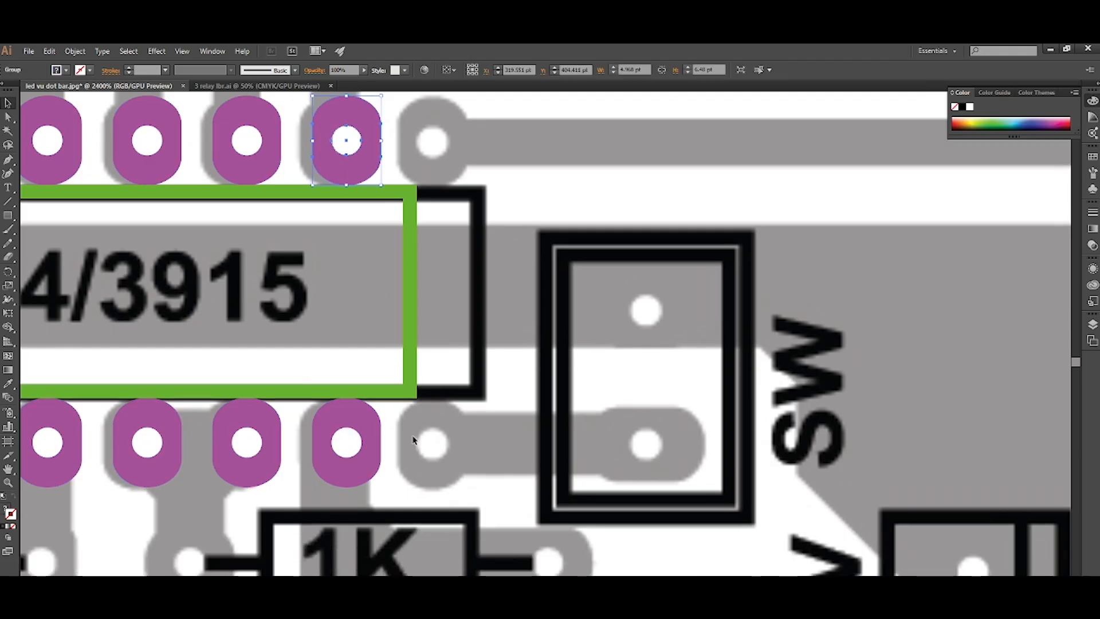
pyautogui.keyDown('shift'); pyautogui.click(373, 467); pyautogui.keyUp('shift')
pyautogui.scroll(1, 372, 467)
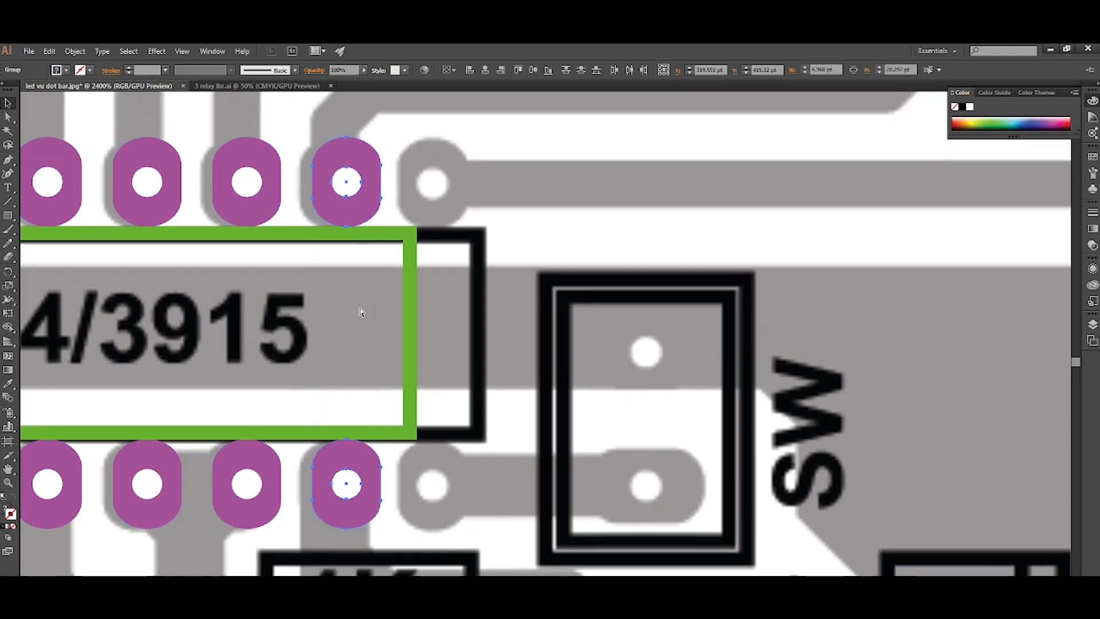
pyautogui.scroll(1, 362, 312)
pyautogui.hscroll(1, 362, 312)
pyautogui.scroll(1, 362, 312)
pyautogui.hscroll(1, 362, 311)
pyautogui.hscroll(-2, 361, 298)
pyautogui.scroll(2, 365, 265)
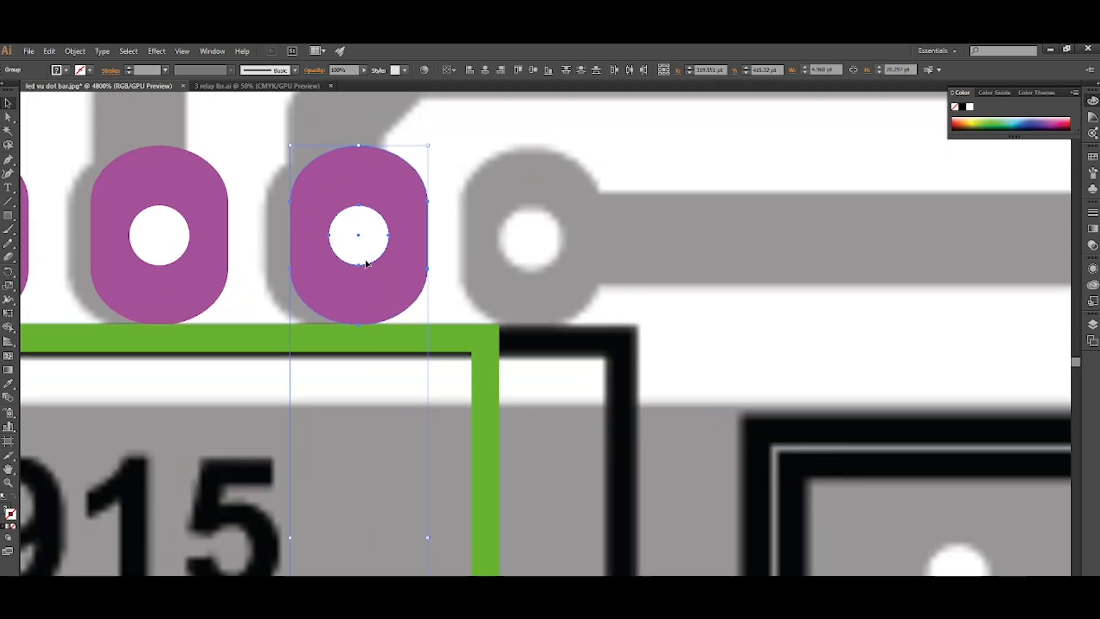
pyautogui.moveTo(372, 290); pyautogui.dragTo(544, 292)
pyautogui.scroll(-4, 542, 289)
pyautogui.click(574, 347)
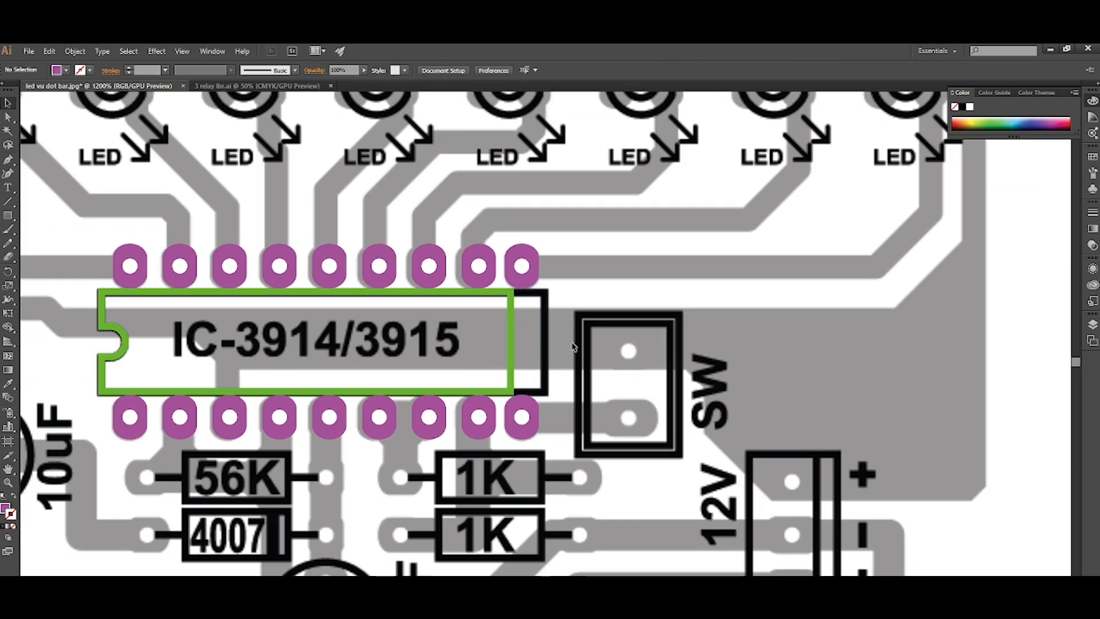
# Distribute the nine pads of the IC's upper row evenly in the horizontal direction.
pyautogui.click(527, 277)
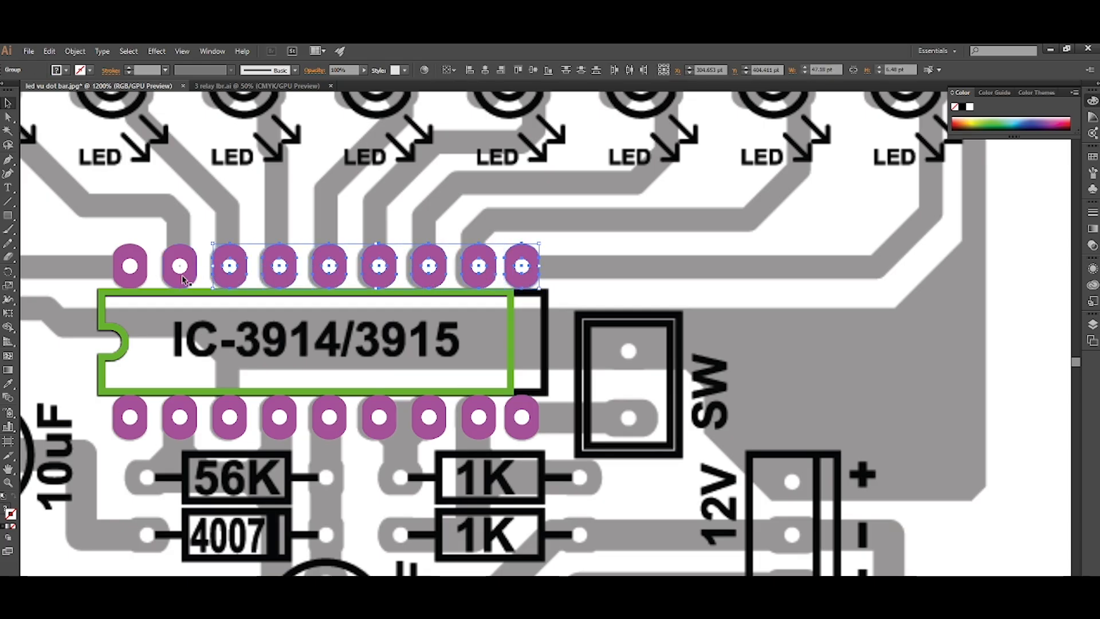
pyautogui.click(628, 71)
pyautogui.click(601, 208)
# Distribute the nine pads of the IC's lower row evenly in the horizontal direction.
pyautogui.scroll(-1, 601, 207)
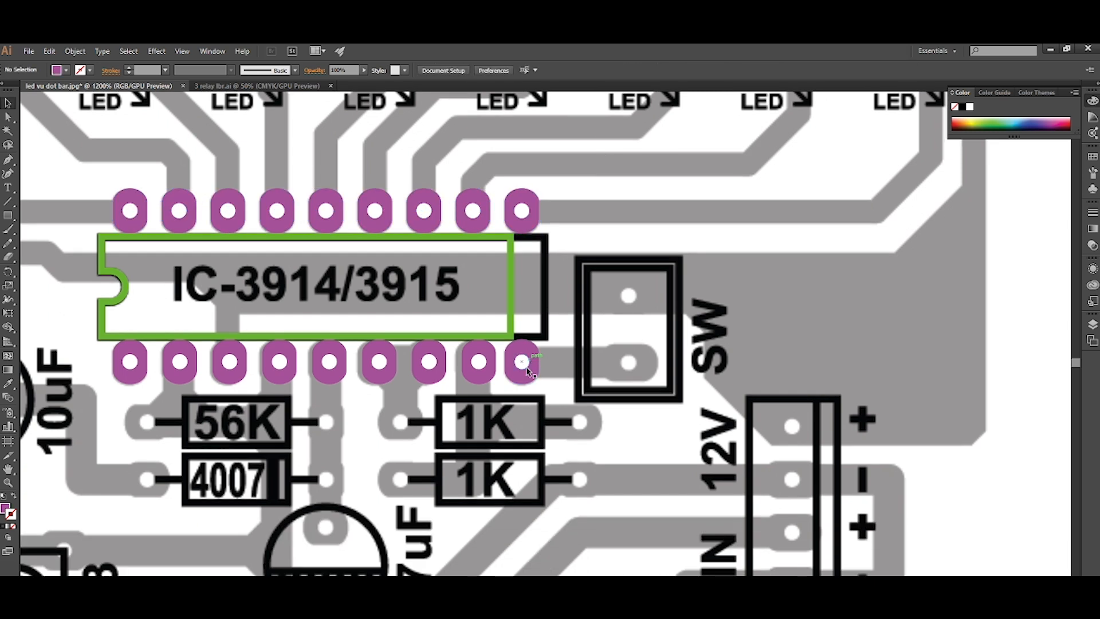
pyautogui.click(484, 375)
pyautogui.keyDown('shift'); pyautogui.click(384, 372); pyautogui.keyUp('shift')
pyautogui.keyDown('shift'); pyautogui.click(335, 373); pyautogui.keyUp('shift')
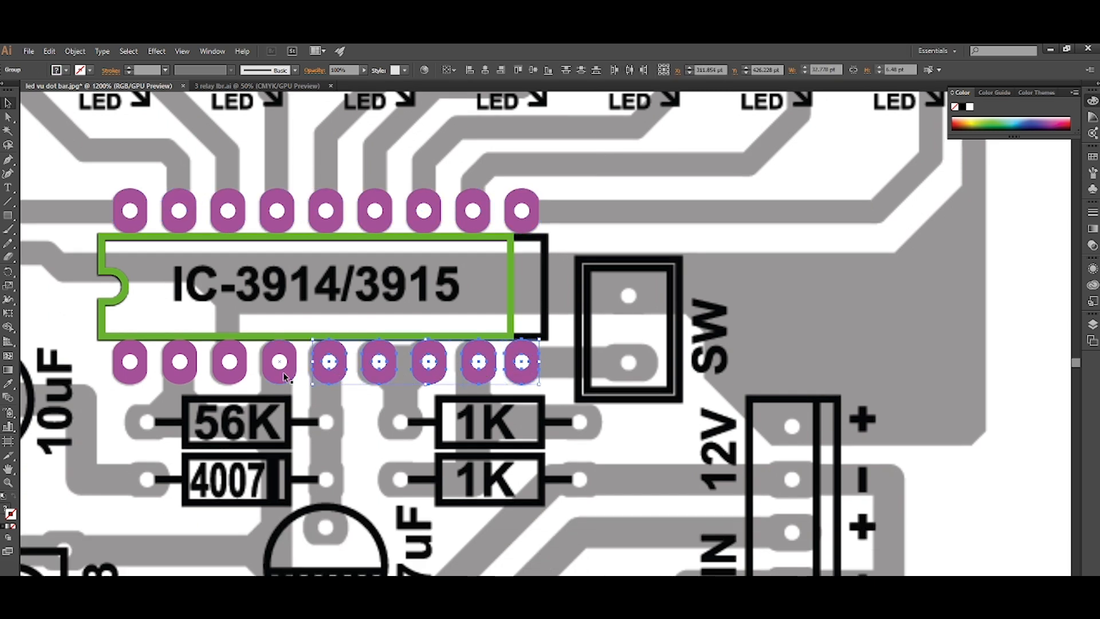
pyautogui.keyDown('shift'); pyautogui.click(237, 373); pyautogui.keyUp('shift')
pyautogui.keyDown('shift'); pyautogui.click(191, 372); pyautogui.keyUp('shift')
pyautogui.click(628, 74)
pyautogui.click(582, 274)
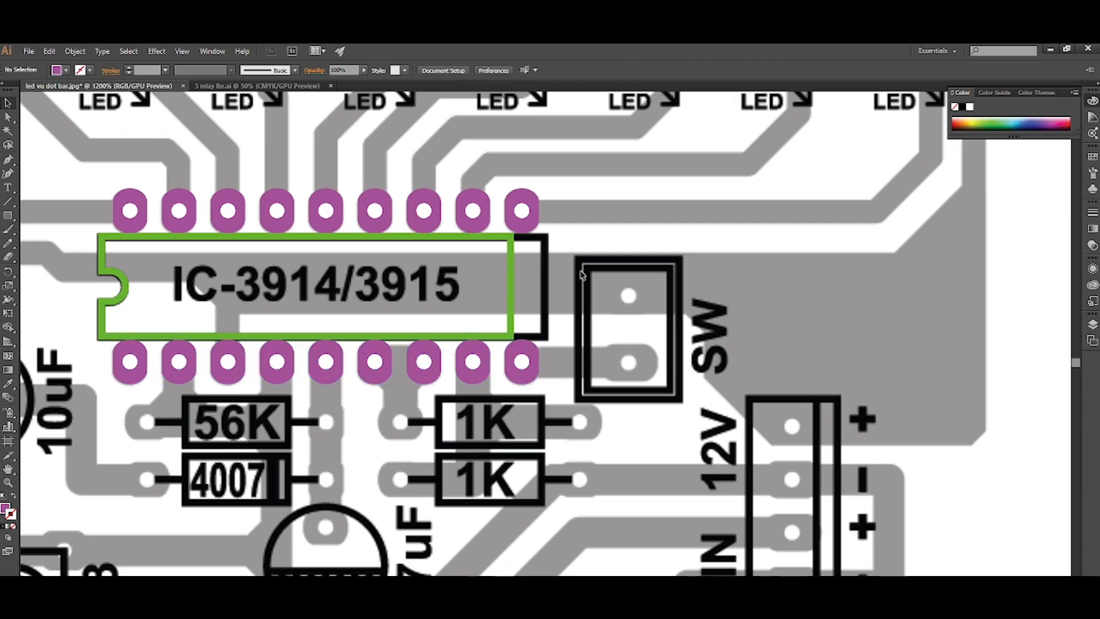
# Extend the right edge of the green IC outline to match the end of the black outline in the image.
pyautogui.scroll(2, 543, 306)
pyautogui.click(471, 289)
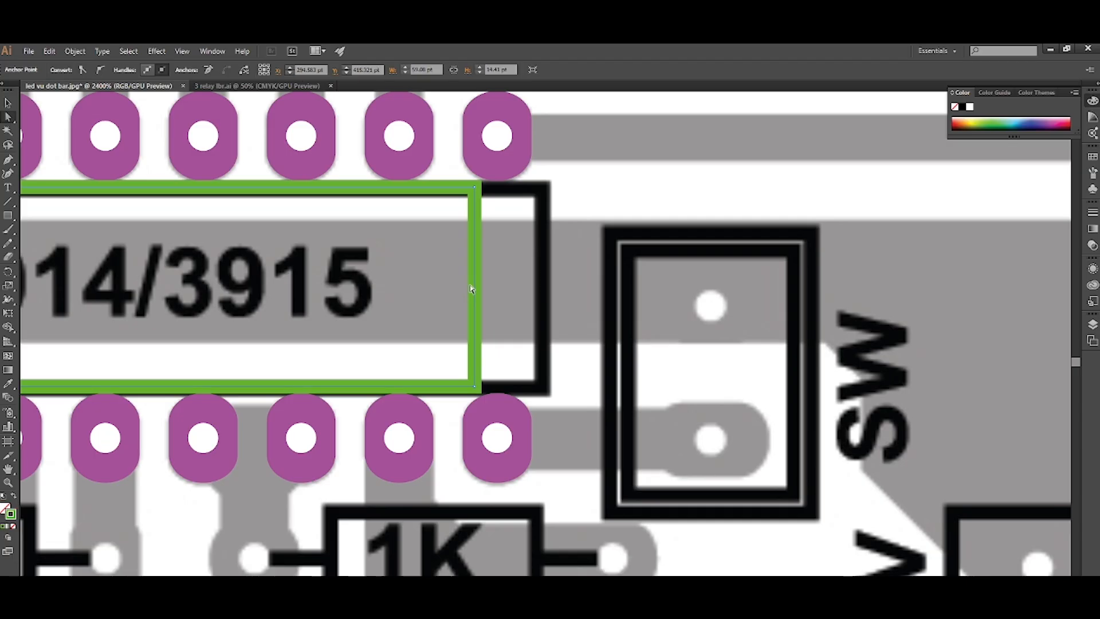
pyautogui.moveTo(490, 289); pyautogui.dragTo(548, 291)
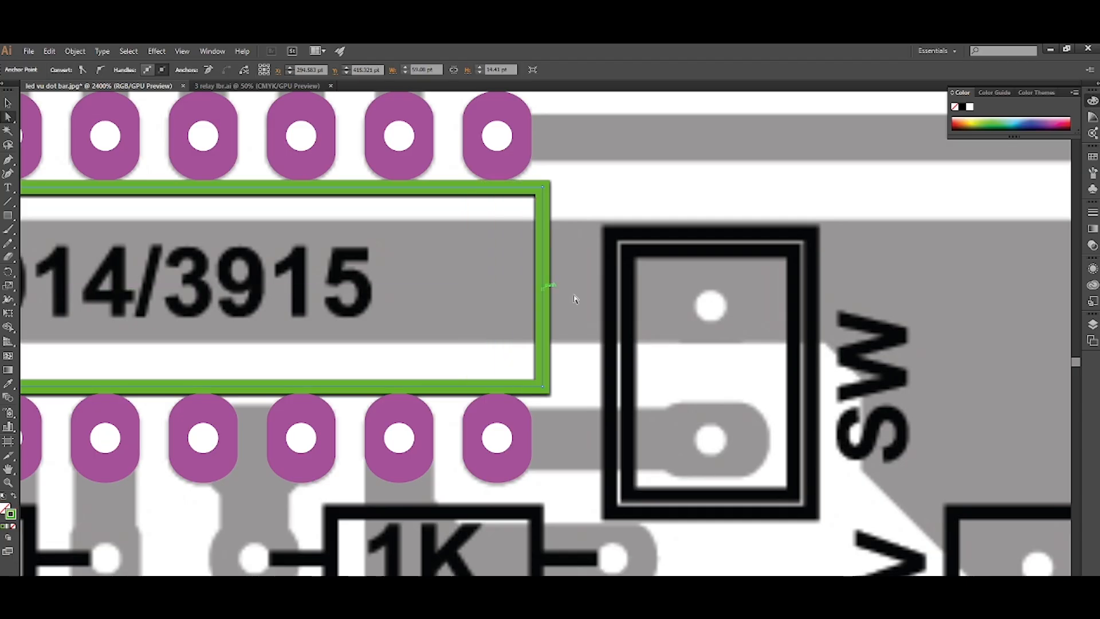
# Examine the completed IC footprint against the board image and the resistors, diode and capacitors around it.
pyautogui.scroll(-4, 574, 295)
pyautogui.click(620, 338)
pyautogui.scroll(2, 530, 298)
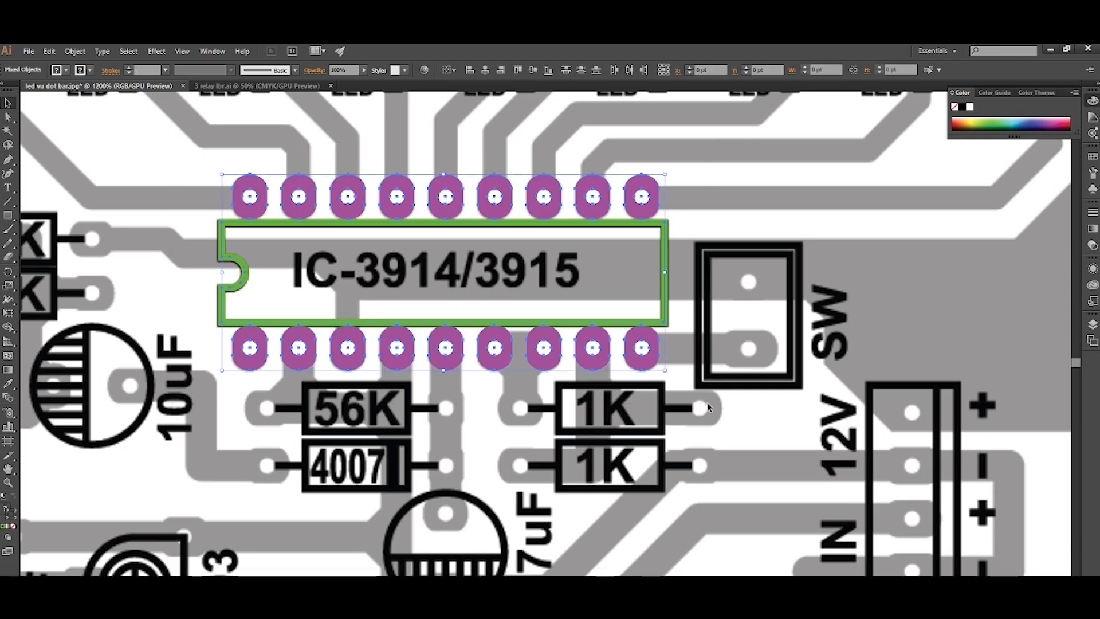
pyautogui.scroll(-1, 695, 375)
pyautogui.hscroll(2, 692, 372)
pyautogui.scroll(2, 401, 372)
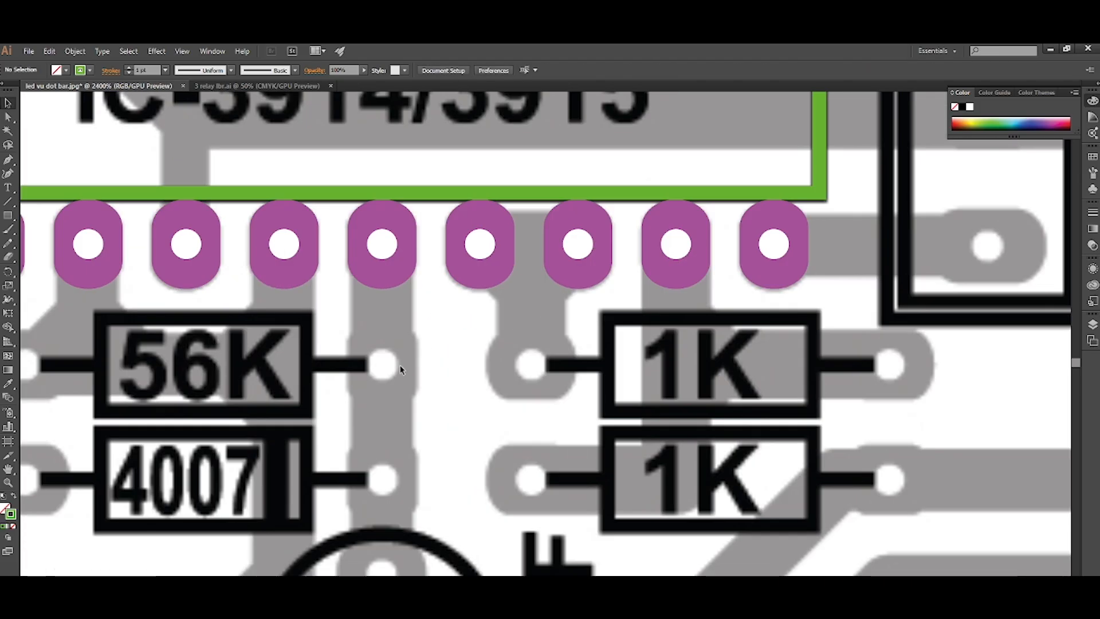
pyautogui.hscroll(2, 491, 362)
pyautogui.scroll(-3, 495, 358)
pyautogui.hscroll(-6, 496, 355)
pyautogui.scroll(2, 496, 298)
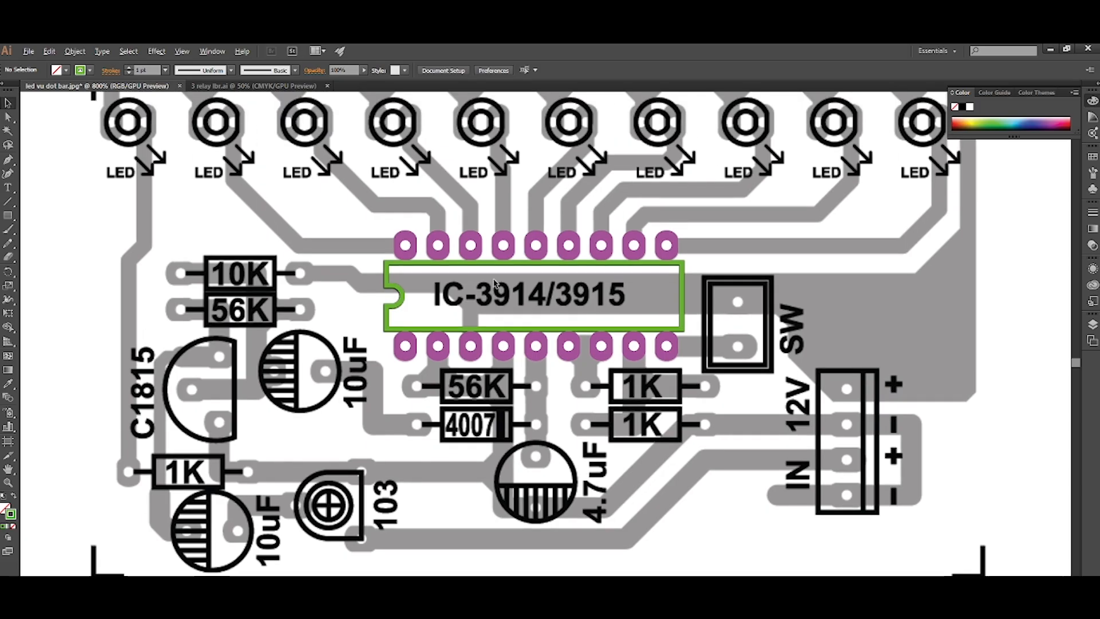
# Add the text label "IC-3914/3915" over the green IC outline.
pyautogui.scroll(1, 494, 288)
pyautogui.press('t')
pyautogui.click(491, 295)
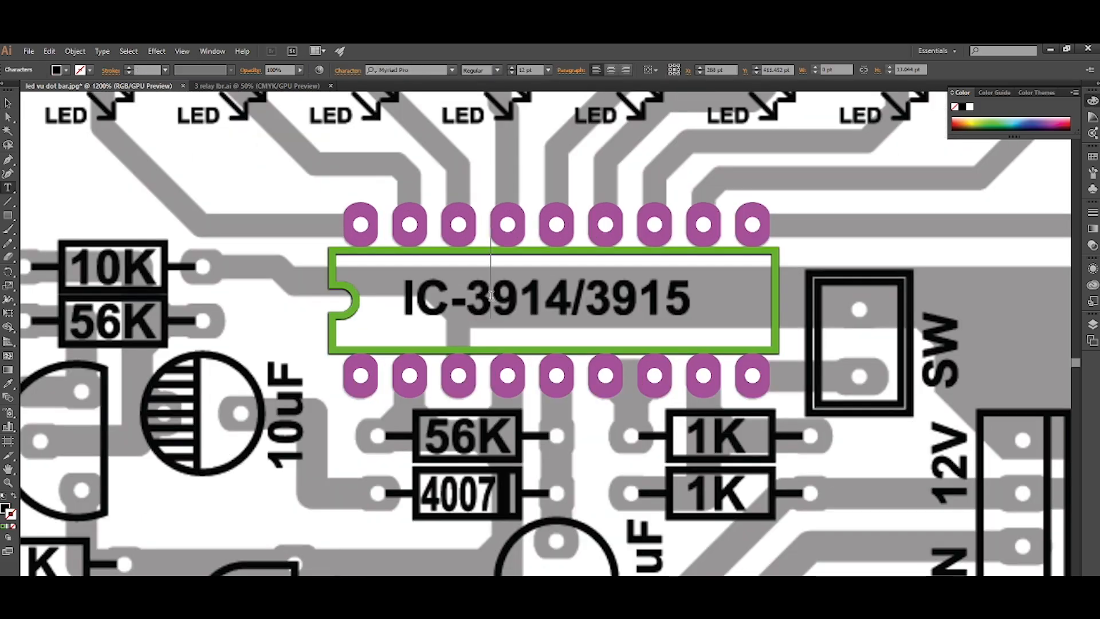
pyautogui.write('IC-')
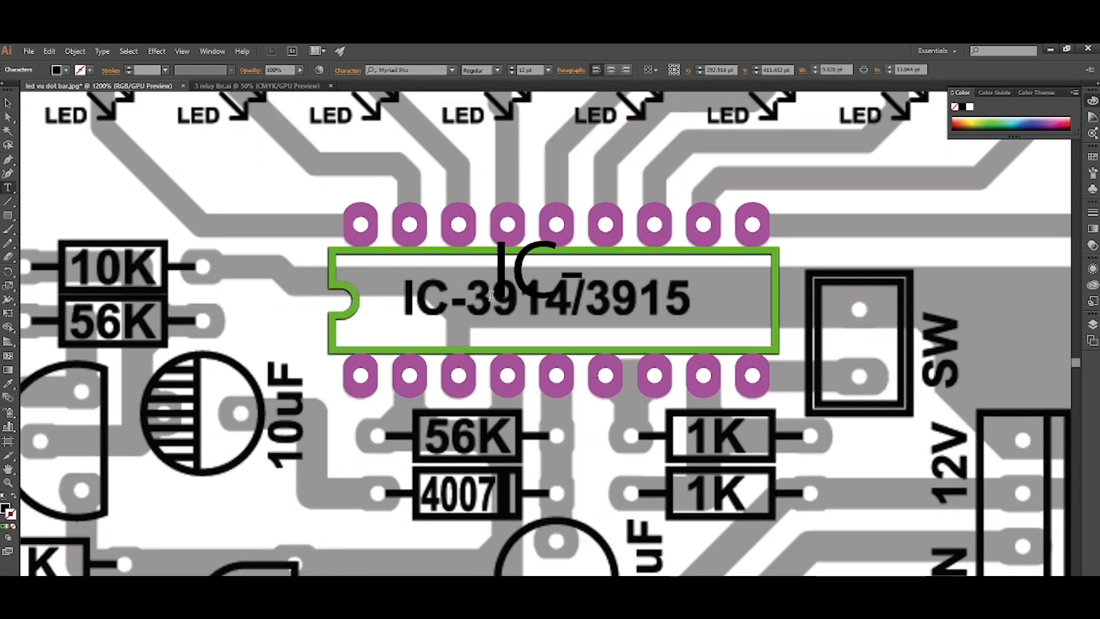
pyautogui.write('3914')
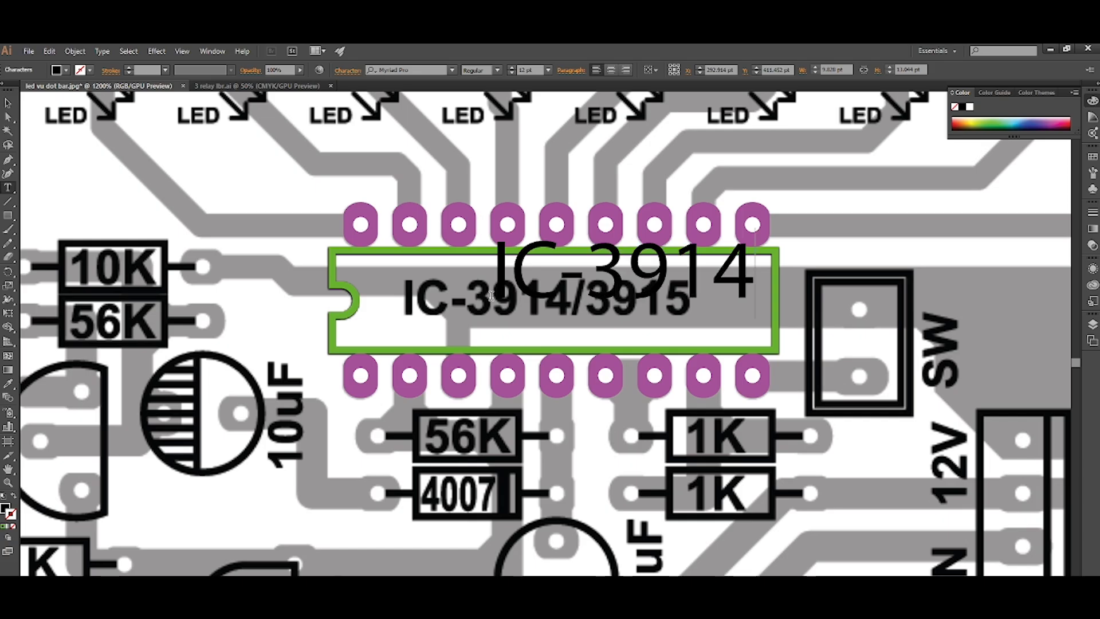
pyautogui.write('/3915')
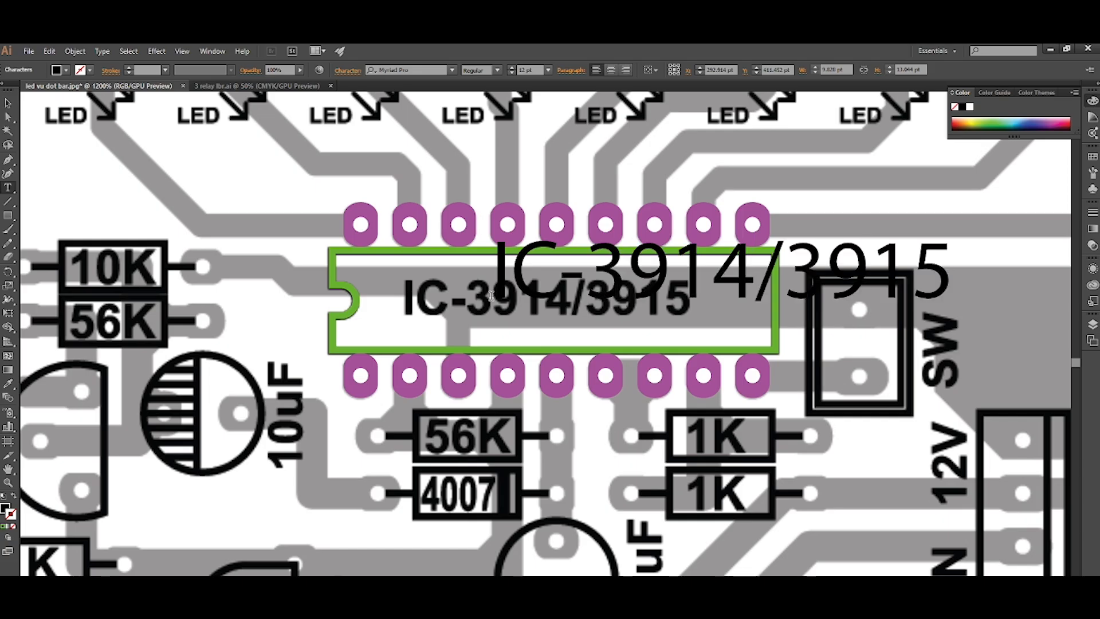
# Move the IC-3914/3915 label clear of the IC outline and set its font to Arial Bold.
pyautogui.moveTo(491, 295); pyautogui.dragTo(231, 510)
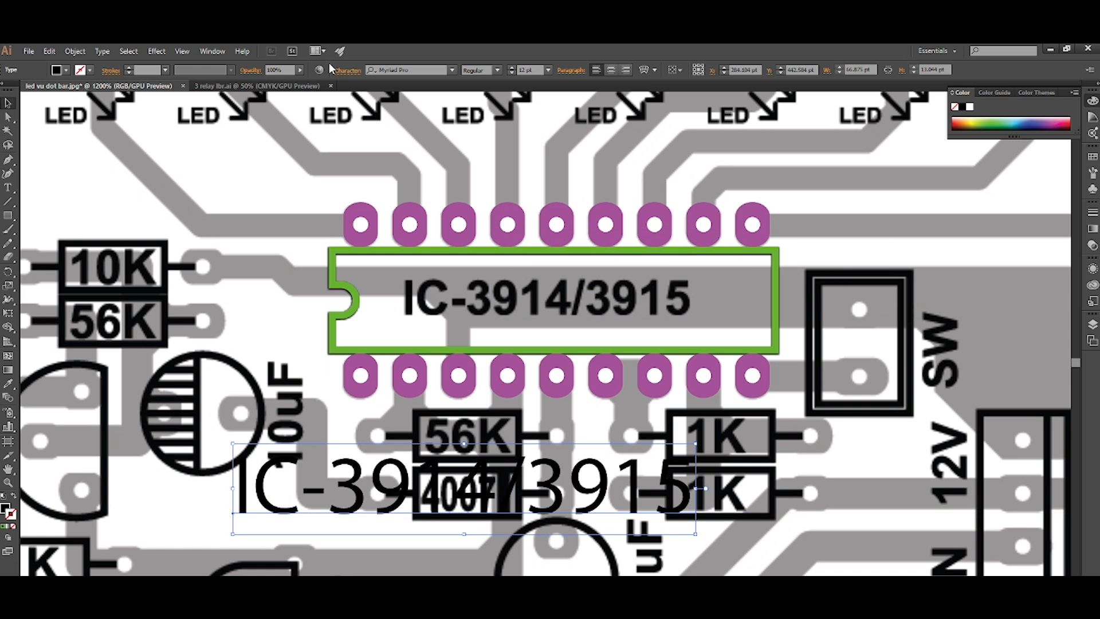
pyautogui.click(415, 71)
pyautogui.write('a')
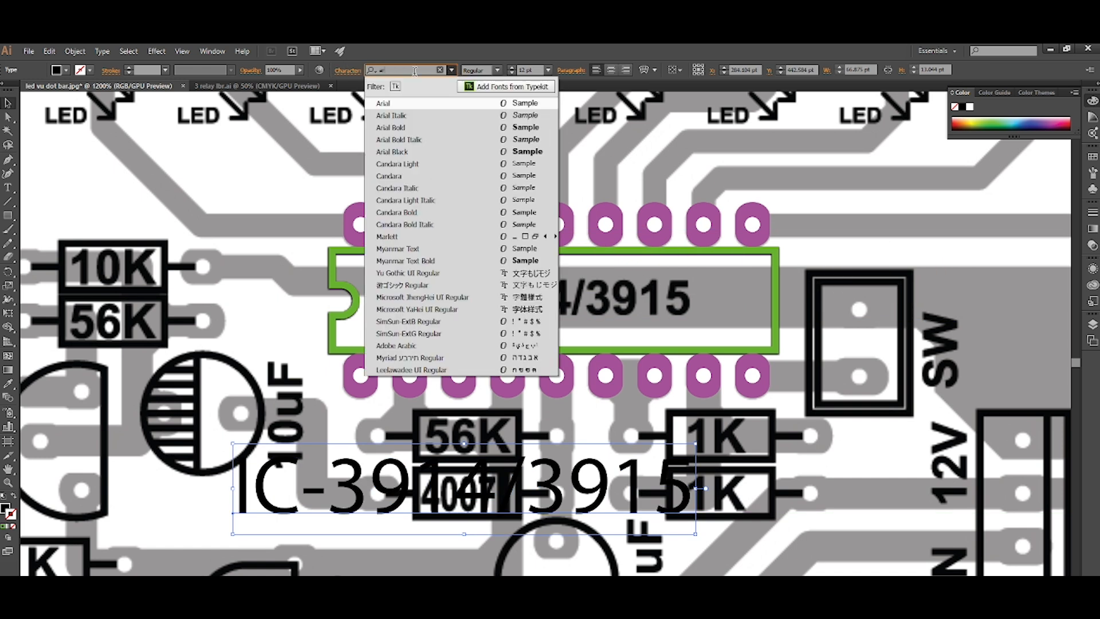
pyautogui.click(411, 127)
# Fill the IC-3914/3915 label with bright green.
pyautogui.moveTo(673, 505); pyautogui.dragTo(767, 480)
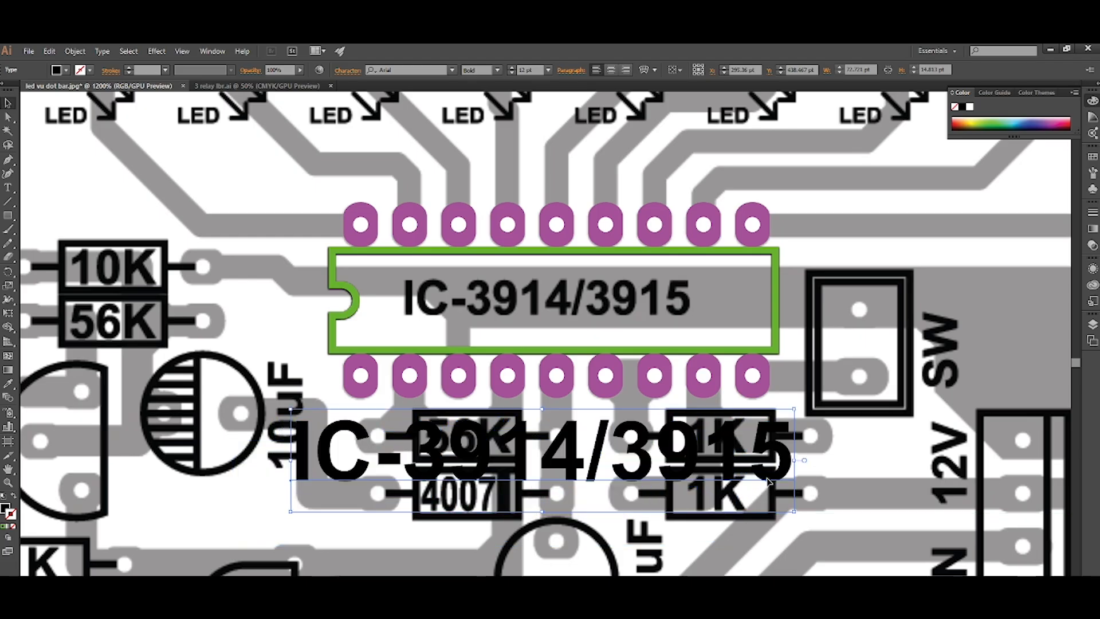
pyautogui.doubleClick(6, 508)
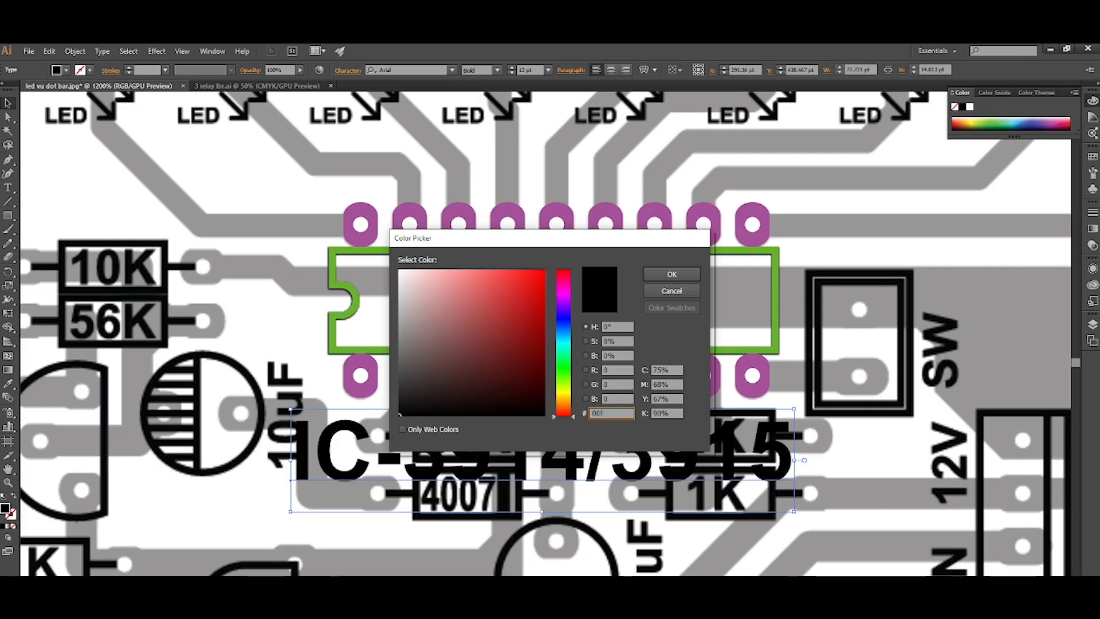
pyautogui.press('Return')
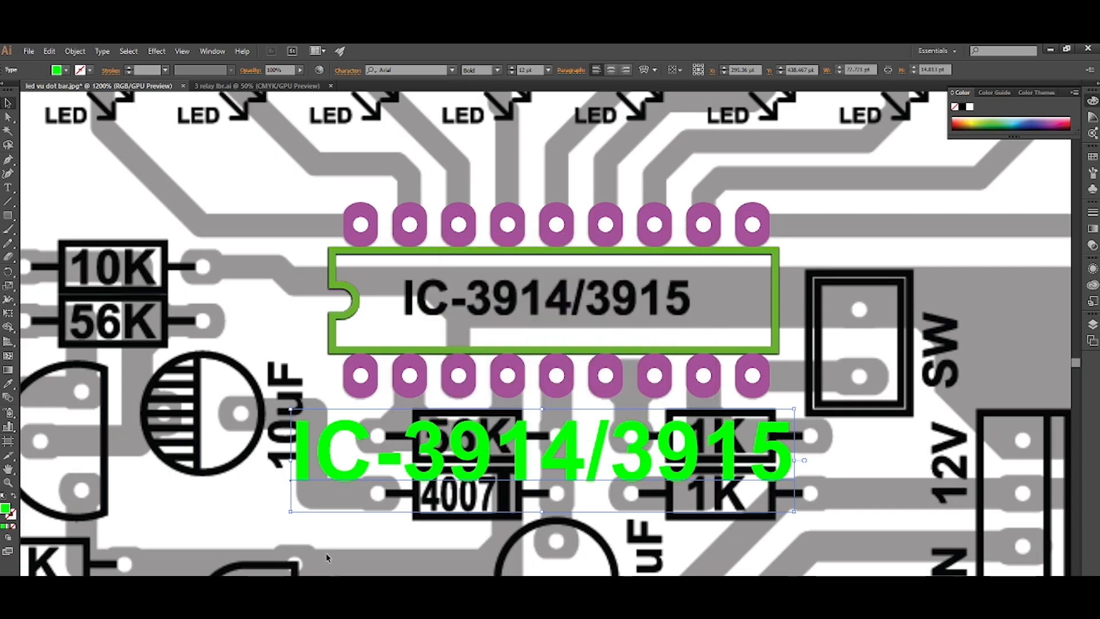
pyautogui.moveTo(603, 465); pyautogui.dragTo(600, 452)
# Match the IC-3914/3915 label's fill to the IC outline's green by sampling it with the Eyedropper, leaving no stroke.
pyautogui.press('i')
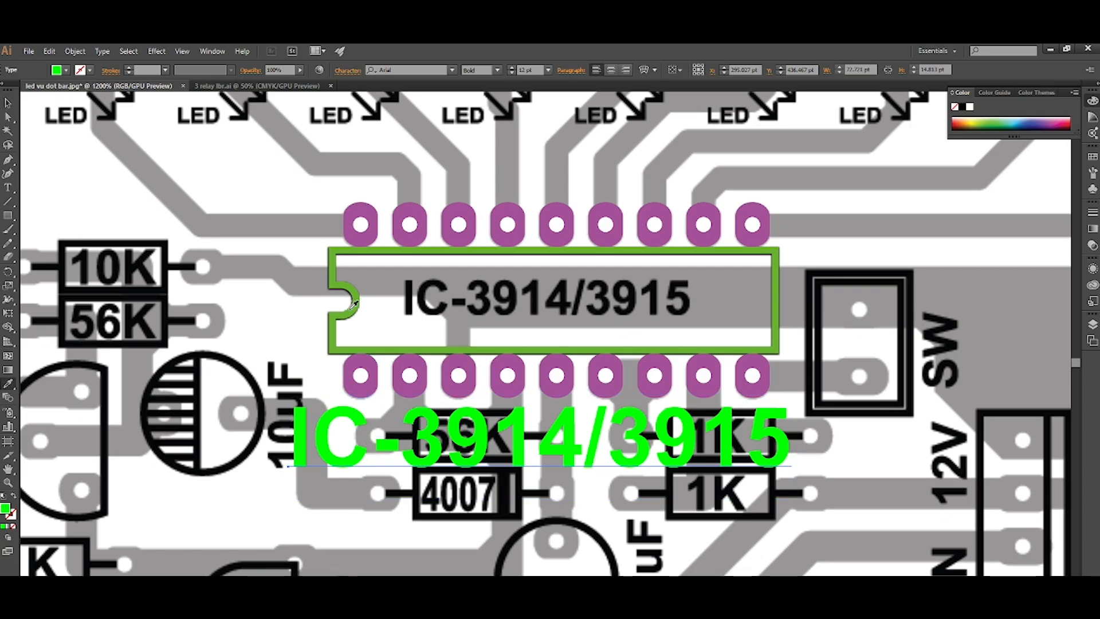
pyautogui.click(343, 328)
pyautogui.hotkey('shift', 'x')
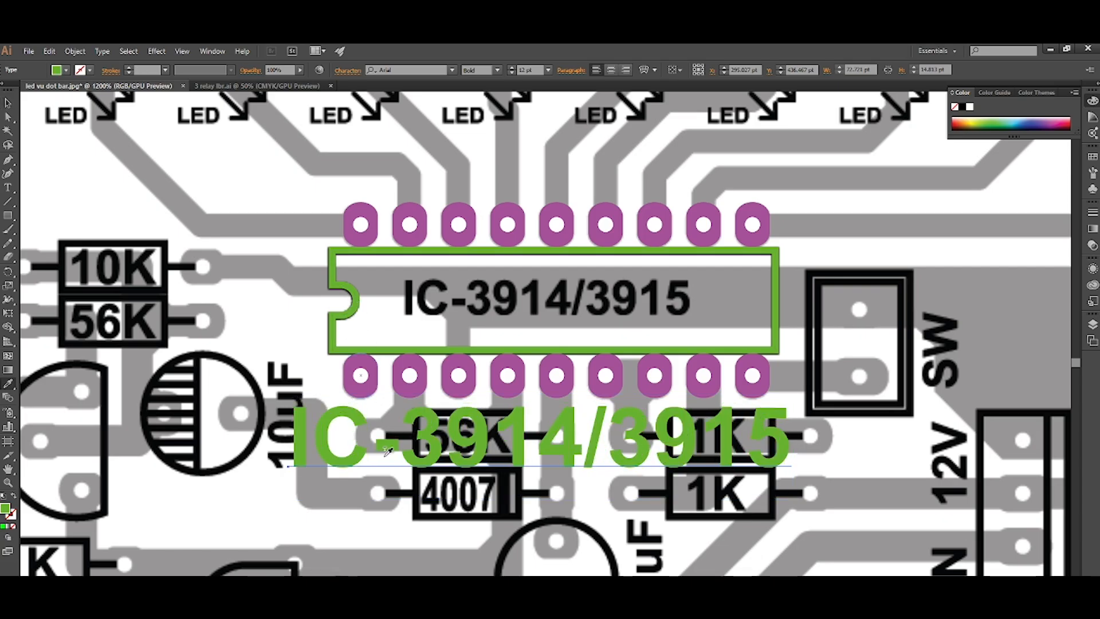
pyautogui.press('v')
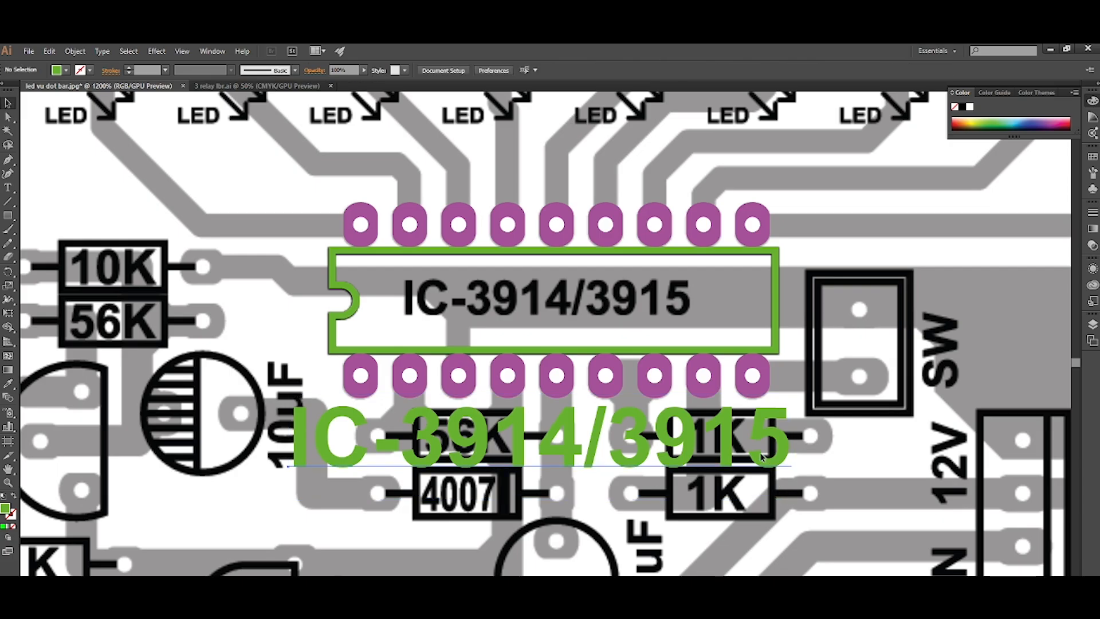
# Scale the IC-3914/3915 label down, place it inside the IC outline and group it with the footprint.
pyautogui.moveTo(792, 499); pyautogui.dragTo(717, 322)
pyautogui.click(695, 472)
pyautogui.scroll(-1, 559, 471)
pyautogui.moveTo(766, 285); pyautogui.dragTo(356, 449)
pyautogui.hotkey('ctrl', 'g')
pyautogui.click(400, 451)
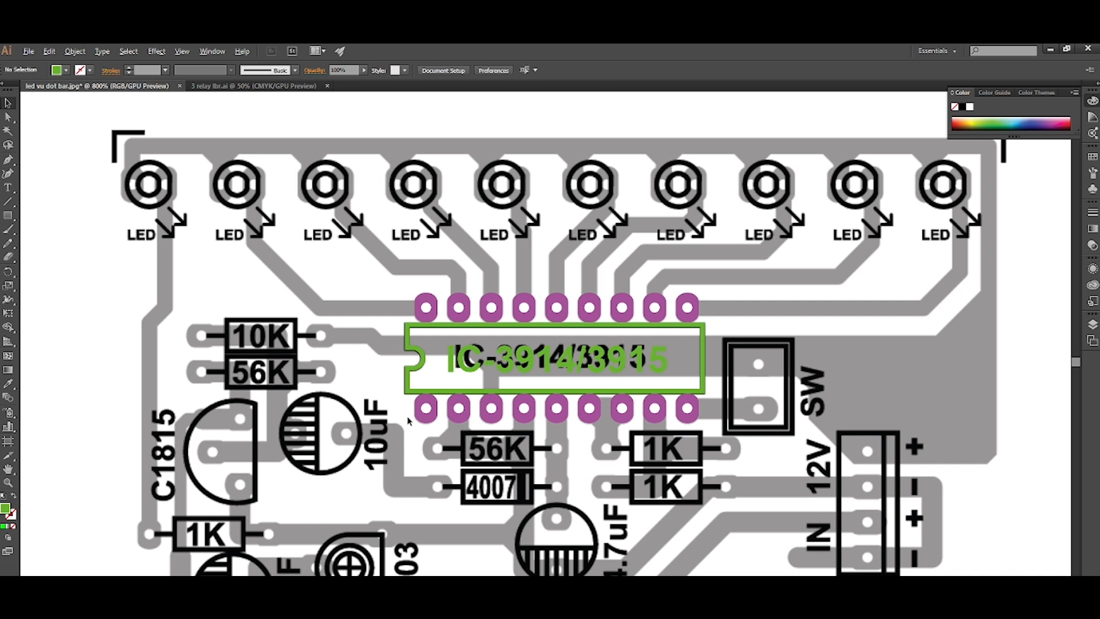
# Select the 10K resistor footprint among the library parts beside the artboard.
pyautogui.scroll(-3, 410, 419)
pyautogui.hscroll(1, 413, 418)
pyautogui.scroll(-2, 457, 452)
pyautogui.hscroll(2, 431, 439)
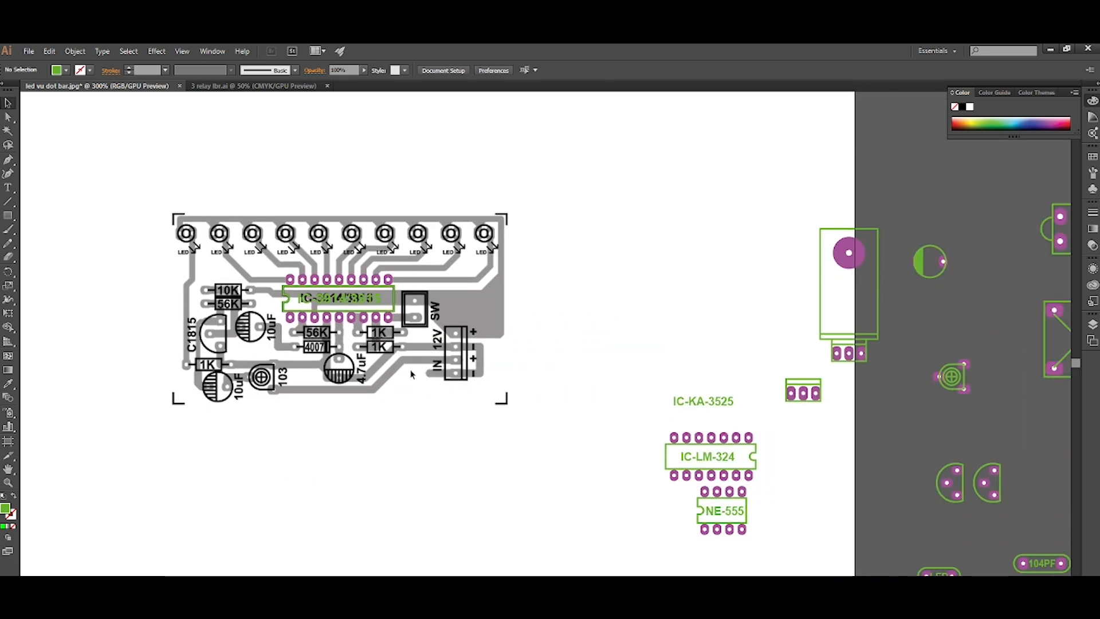
pyautogui.scroll(-1, 410, 371)
pyautogui.hscroll(3, 410, 372)
pyautogui.scroll(-1, 410, 373)
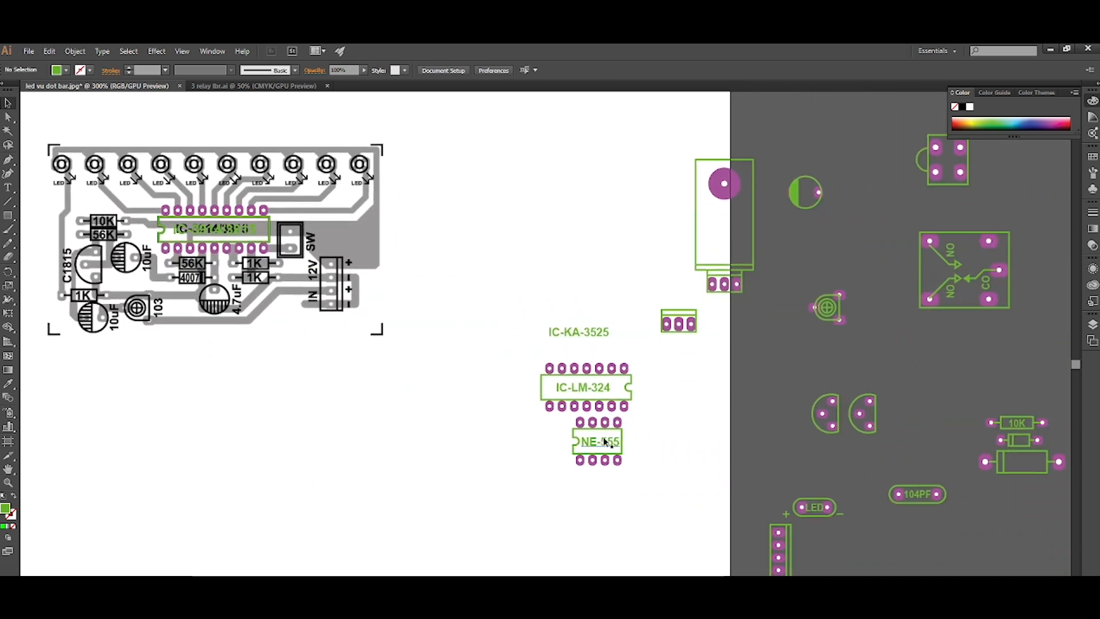
pyautogui.hscroll(2, 567, 437)
pyautogui.scroll(3, 940, 421)
pyautogui.moveTo(759, 453); pyautogui.dragTo(752, 459)
# Place a copy of the 10K resistor footprint over the upper 1K resistor below the IC, aligning the left pads.
pyautogui.scroll(-5, 939, 363)
pyautogui.scroll(2, 637, 347)
pyautogui.scroll(4, 604, 322)
pyautogui.scroll(2, 379, 506)
pyautogui.scroll(-1, 398, 483)
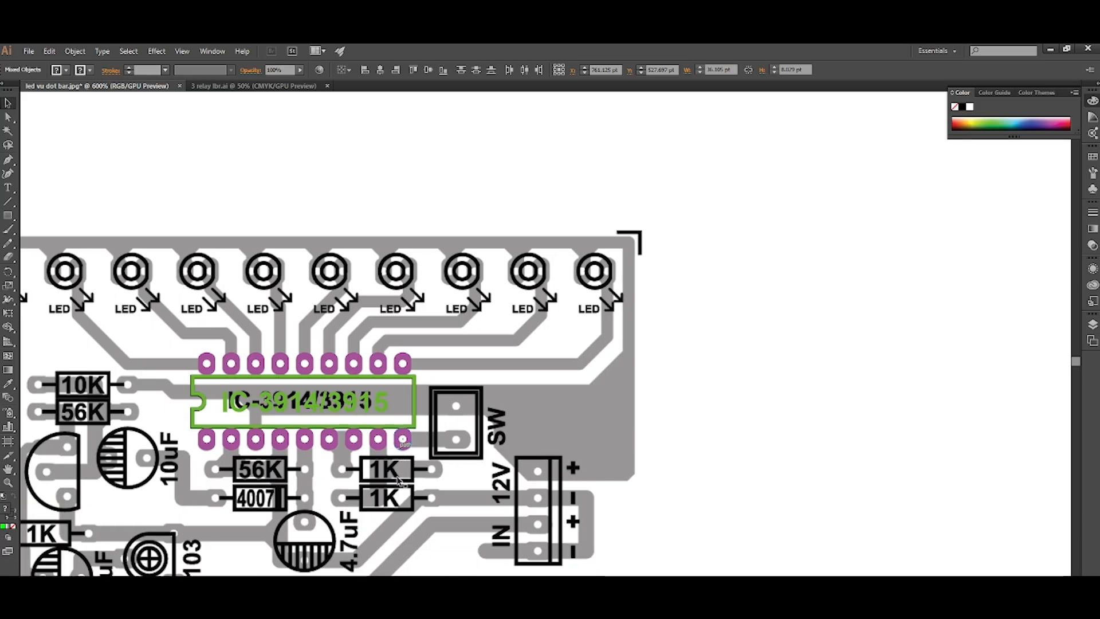
pyautogui.scroll(3, 349, 439)
pyautogui.hotkey('ctrl', 'v')
pyautogui.moveTo(420, 388); pyautogui.dragTo(338, 427)
pyautogui.click(428, 500)
pyautogui.scroll(-1, 469, 455)
pyautogui.scroll(1, 469, 455)
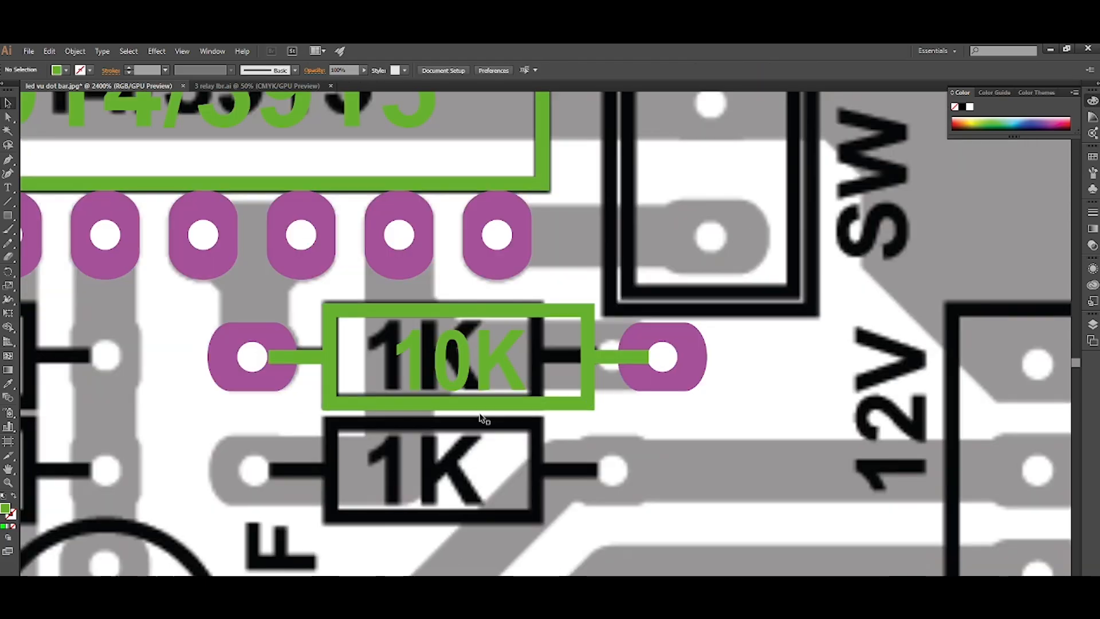
# Move the 10K label out of the resistor footprint to just below it.
pyautogui.click(486, 369)
pyautogui.moveTo(487, 369); pyautogui.dragTo(491, 509)
pyautogui.click(638, 517)
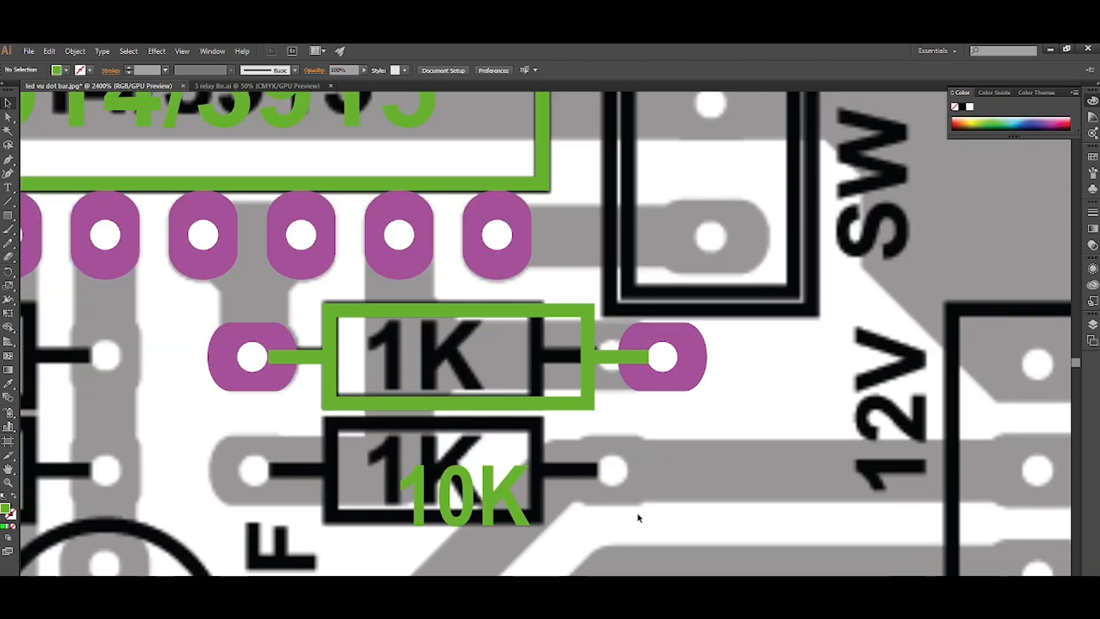
# Group the resistor's body with its two leads and centre it horizontally on the pair of pads.
pyautogui.click(592, 397)
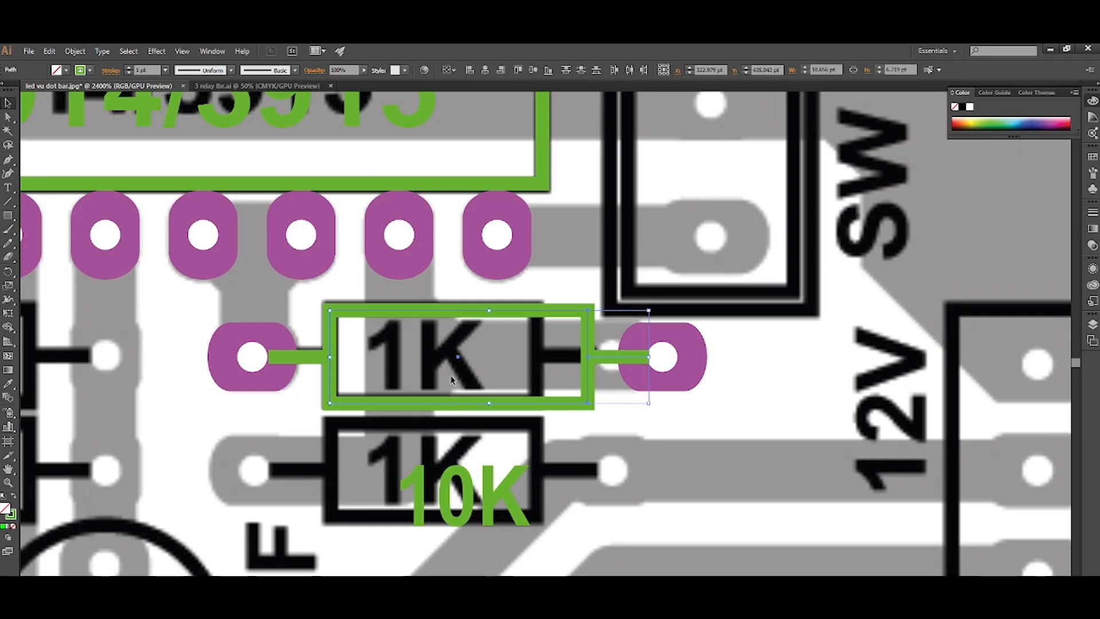
pyautogui.keyDown('shift'); pyautogui.click(302, 358); pyautogui.keyUp('shift')
pyautogui.click(627, 447)
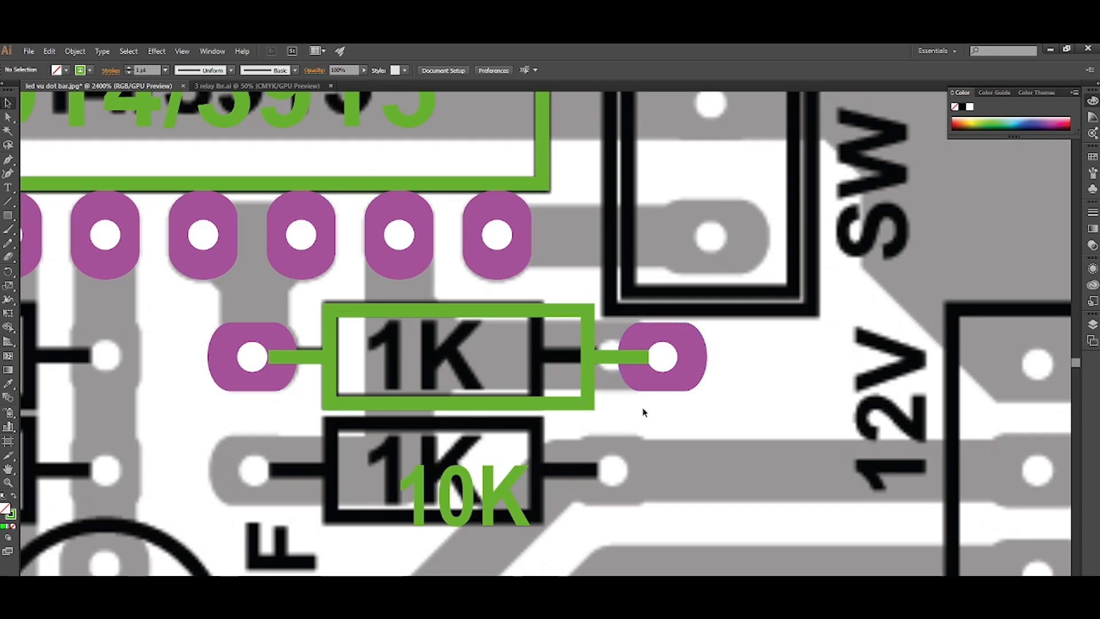
pyautogui.click(586, 380)
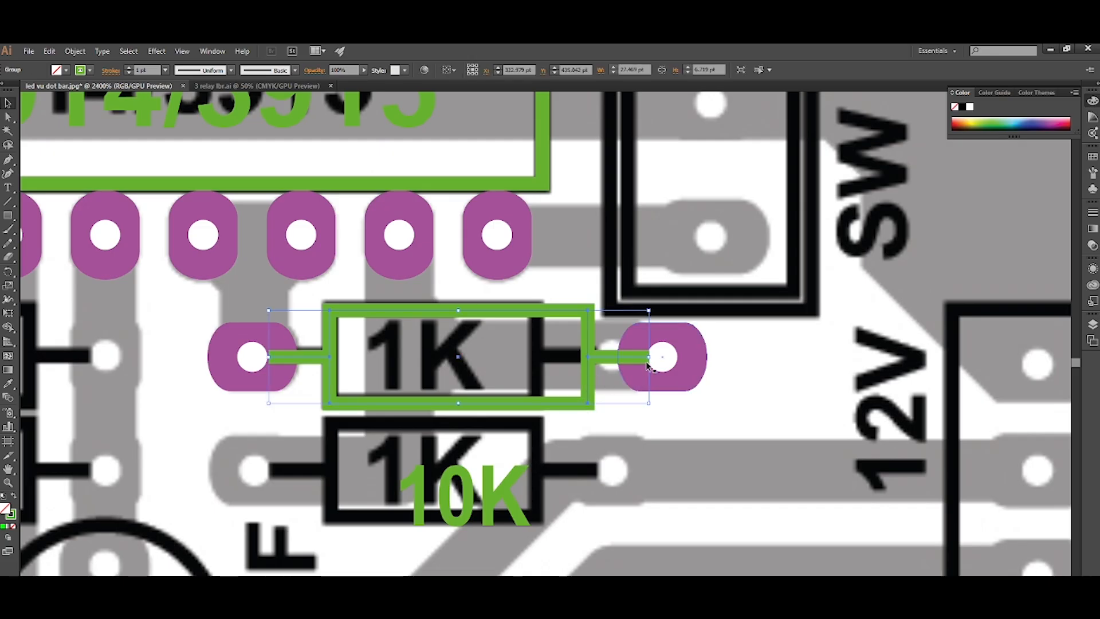
pyautogui.click(669, 385)
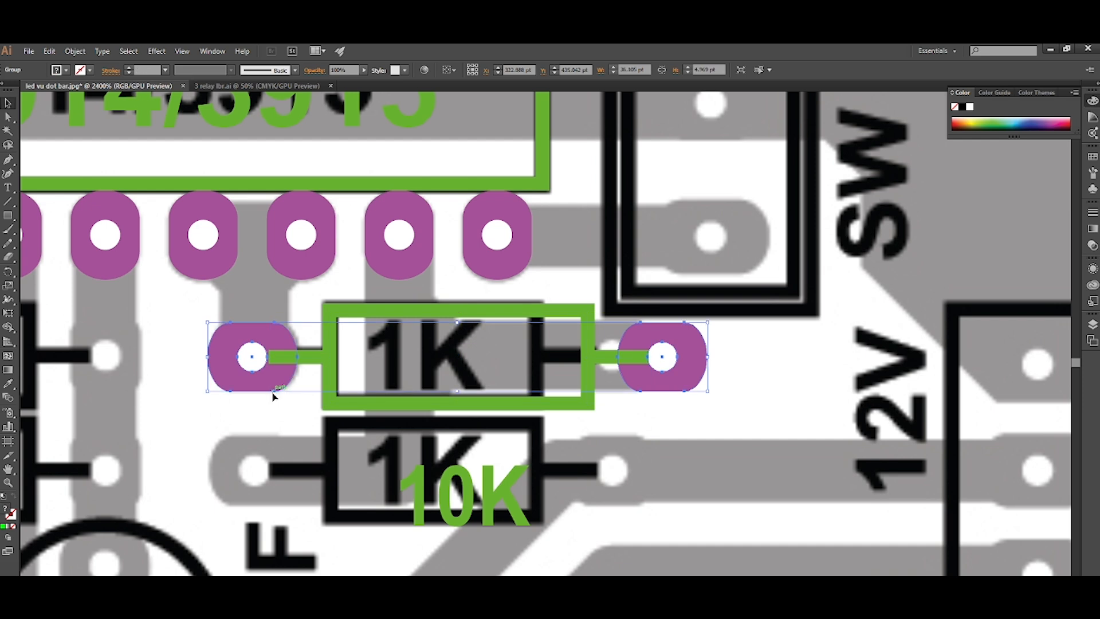
pyautogui.keyDown('shift'); pyautogui.click(327, 366); pyautogui.keyUp('shift')
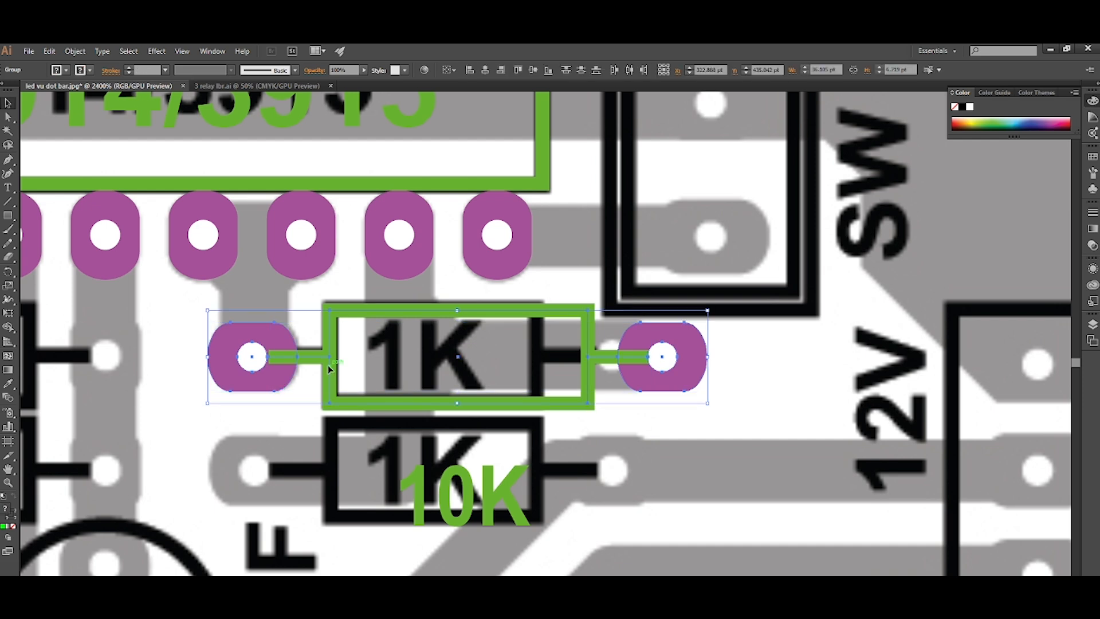
pyautogui.click(484, 71)
pyautogui.click(624, 481)
# Shorten the resistor footprint by shifting its right pad, lead and body edge onto the 1K resistor in the image.
pyautogui.moveTo(737, 281); pyautogui.dragTo(575, 438)
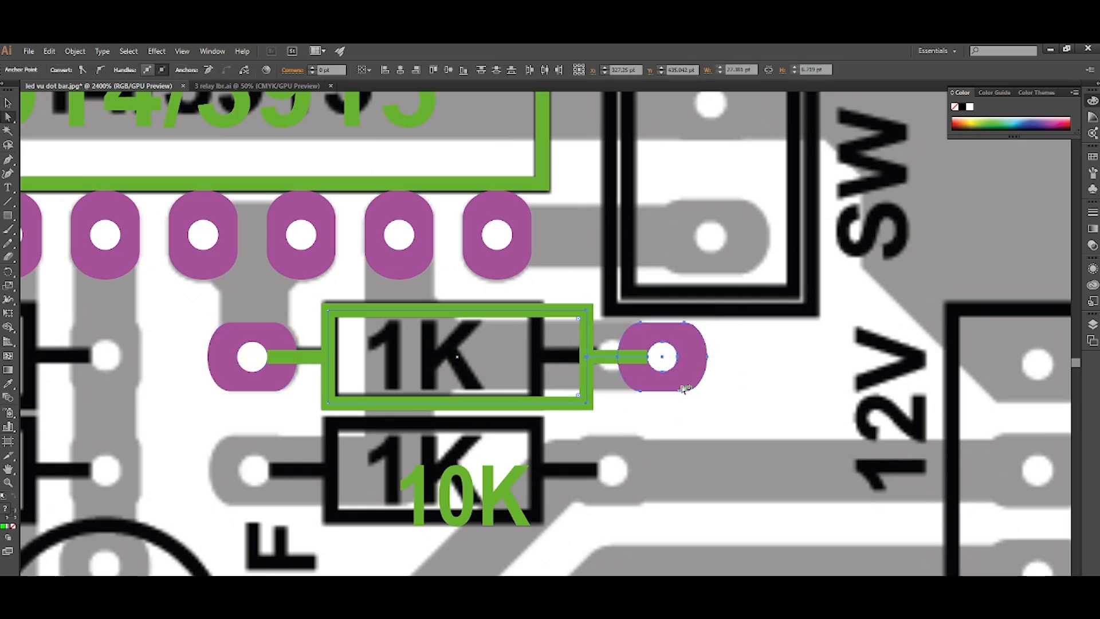
pyautogui.moveTo(691, 378); pyautogui.dragTo(642, 378)
pyautogui.click(618, 436)
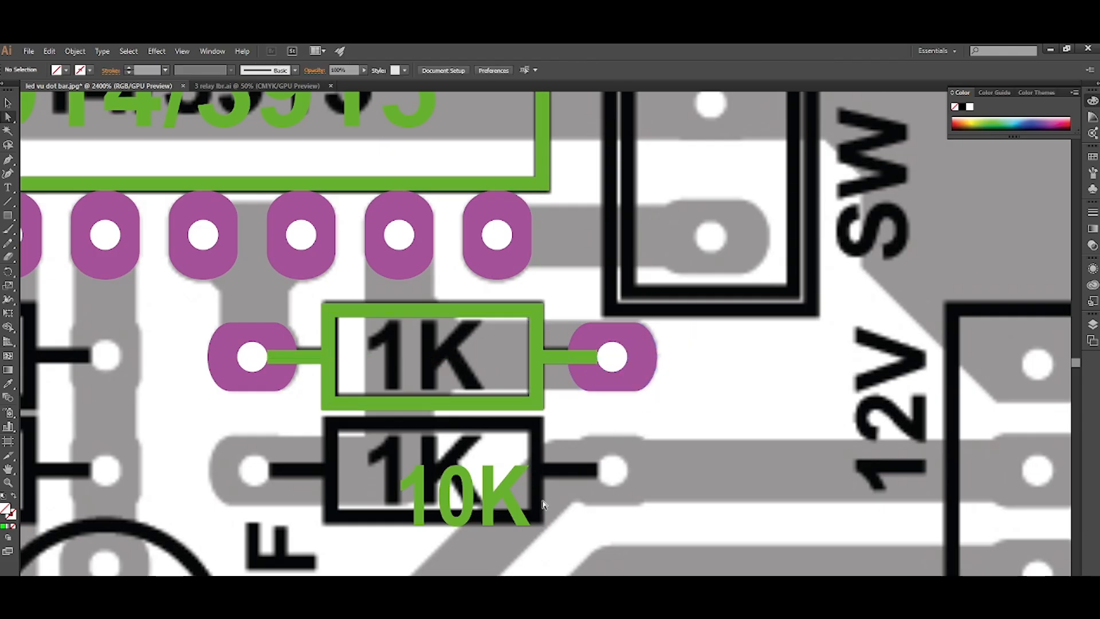
# Change the resistor's label text to "1K".
pyautogui.doubleClick(489, 511)
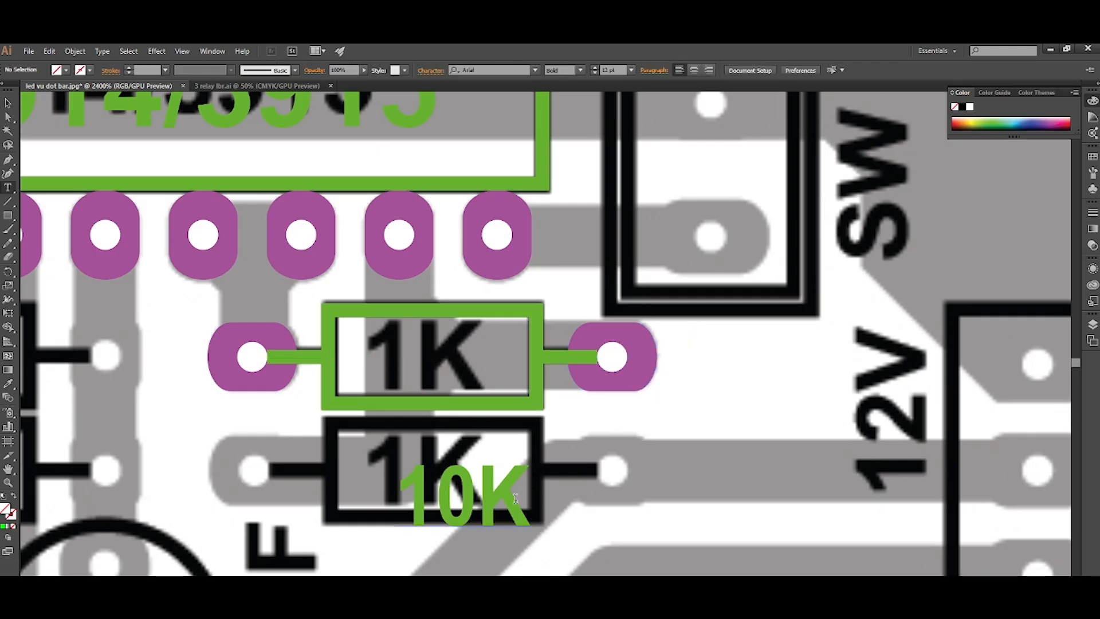
pyautogui.moveTo(514, 499); pyautogui.dragTo(394, 493)
pyautogui.write('1K')
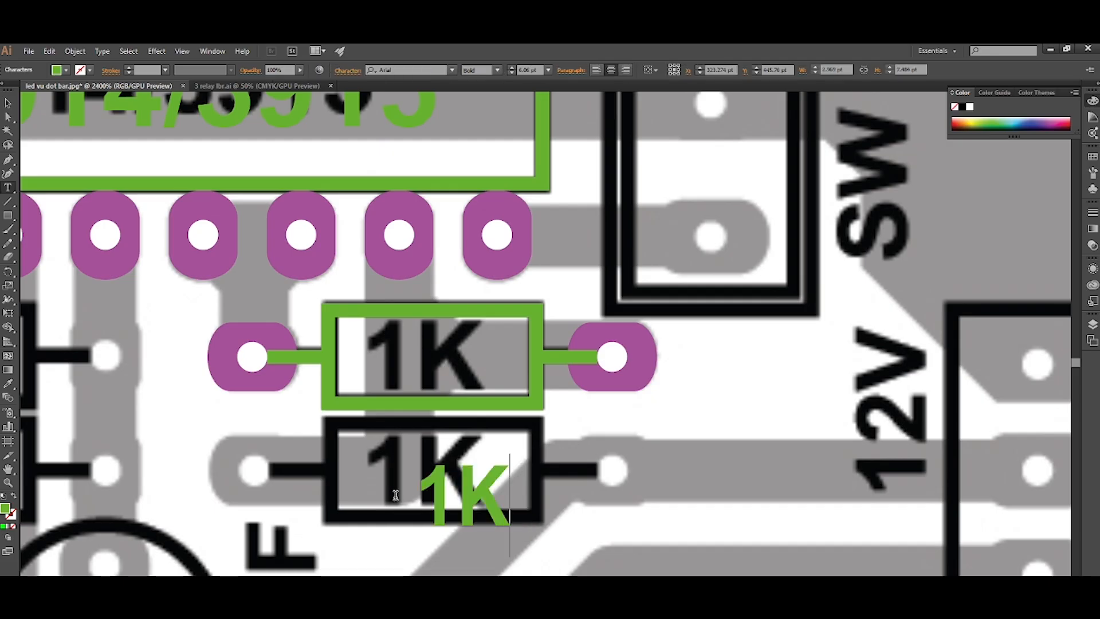
pyautogui.press('Escape')
# Place the 1K label inside the resistor body and group it with the body and pads.
pyautogui.moveTo(491, 512); pyautogui.dragTo(466, 391)
pyautogui.click(470, 448)
pyautogui.keyDown('shift'); pyautogui.click(629, 390); pyautogui.keyUp('shift')
pyautogui.hotkey('ctrl', 'g')
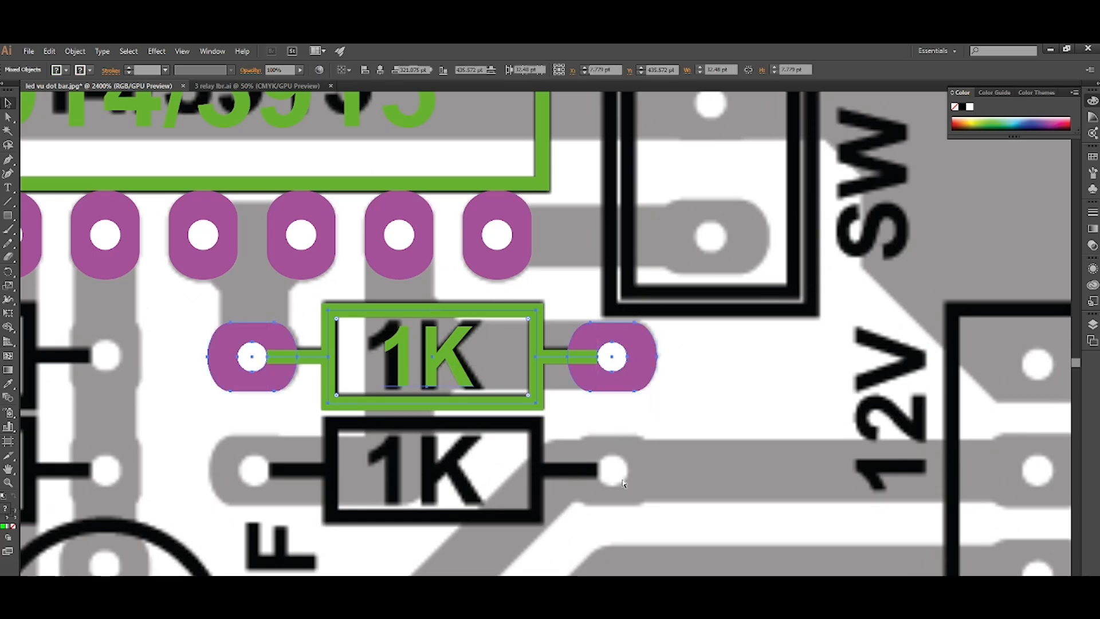
pyautogui.click(618, 421)
# Duplicate the 1K resistor footprint straight down onto the lower 1K resistor in the image.
pyautogui.scroll(-4, 550, 375)
pyautogui.hscroll(3, 541, 371)
pyautogui.hscroll(1, 543, 370)
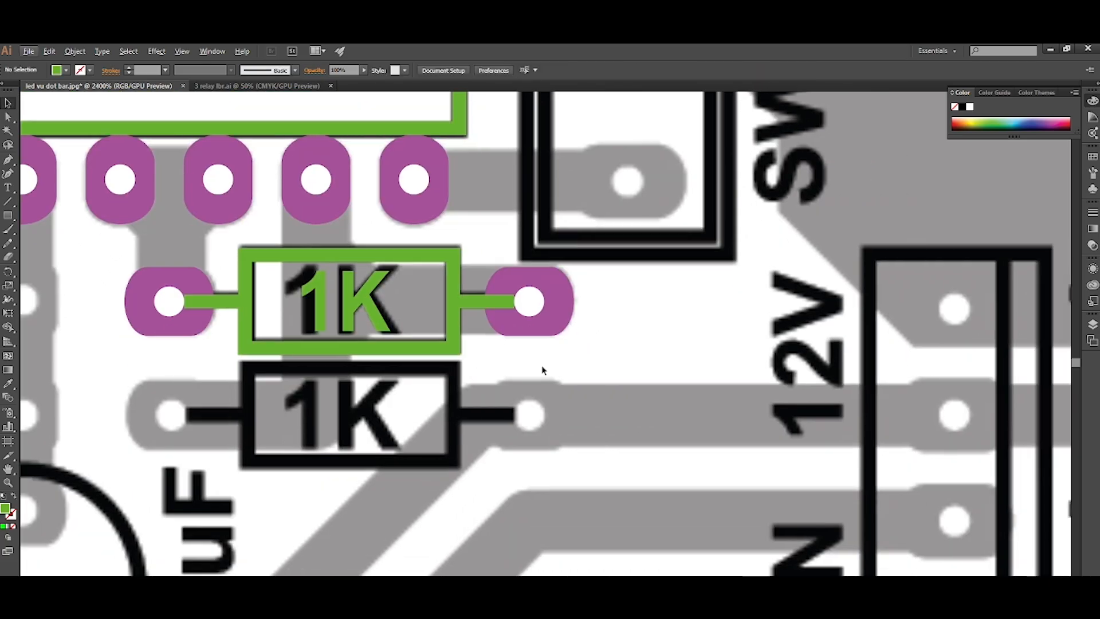
pyautogui.scroll(1, 543, 370)
pyautogui.scroll(-1, 543, 370)
pyautogui.hscroll(-2, 543, 370)
pyautogui.moveTo(626, 315); pyautogui.dragTo(625, 431)
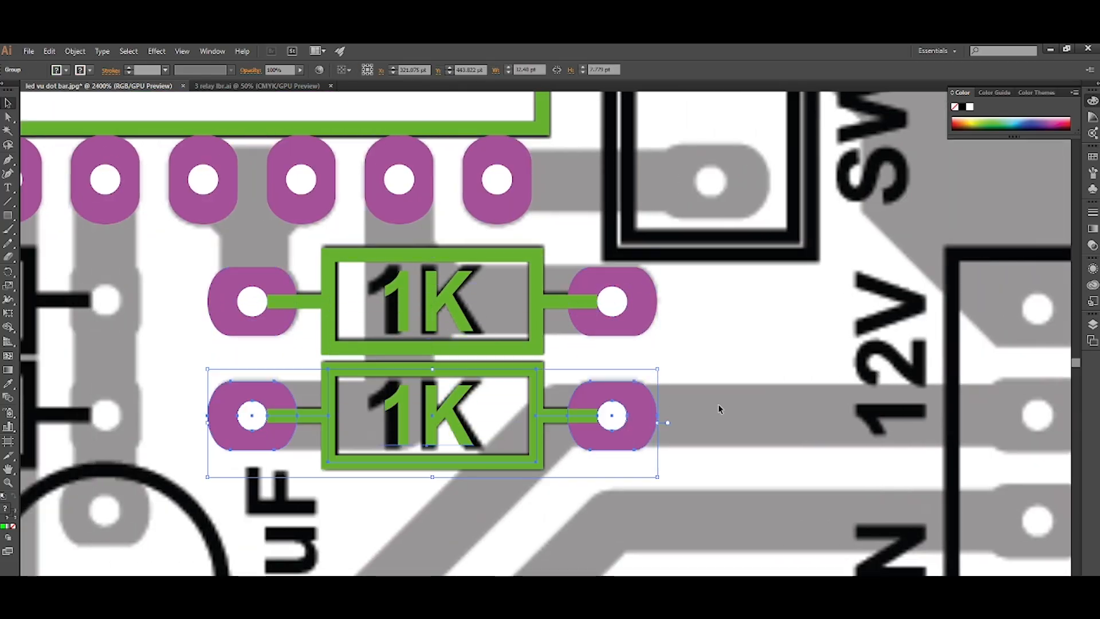
pyautogui.click(720, 410)
# Duplicate the upper 1K resistor footprint onto the 56K resistor below the IC.
pyautogui.scroll(-4, 719, 410)
pyautogui.hscroll(-1, 632, 383)
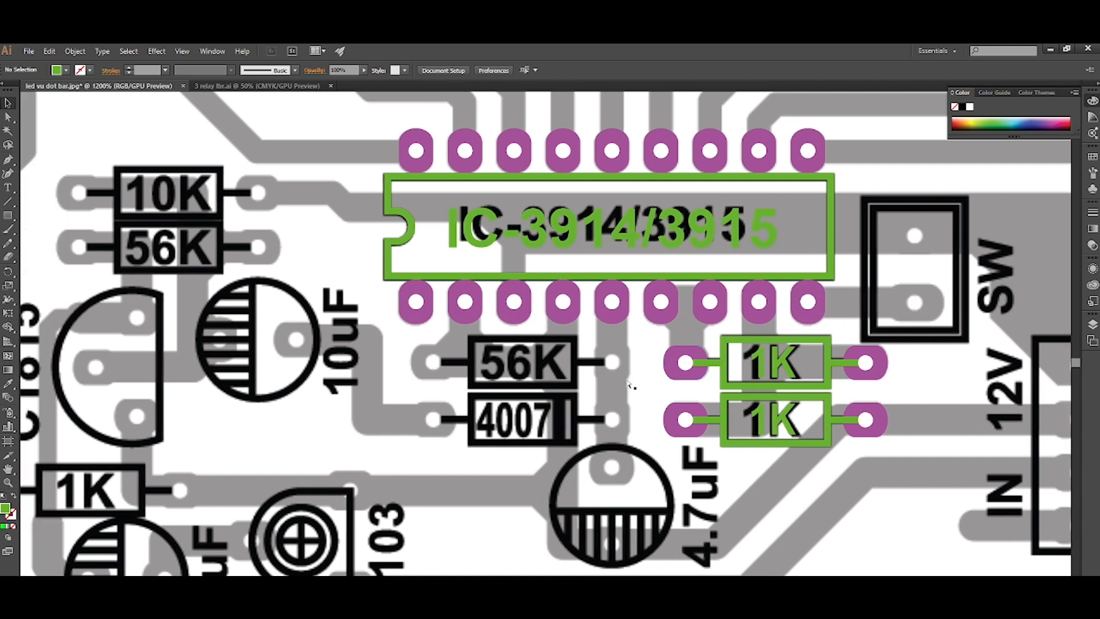
pyautogui.scroll(1, 628, 383)
pyautogui.moveTo(707, 385); pyautogui.dragTo(397, 381)
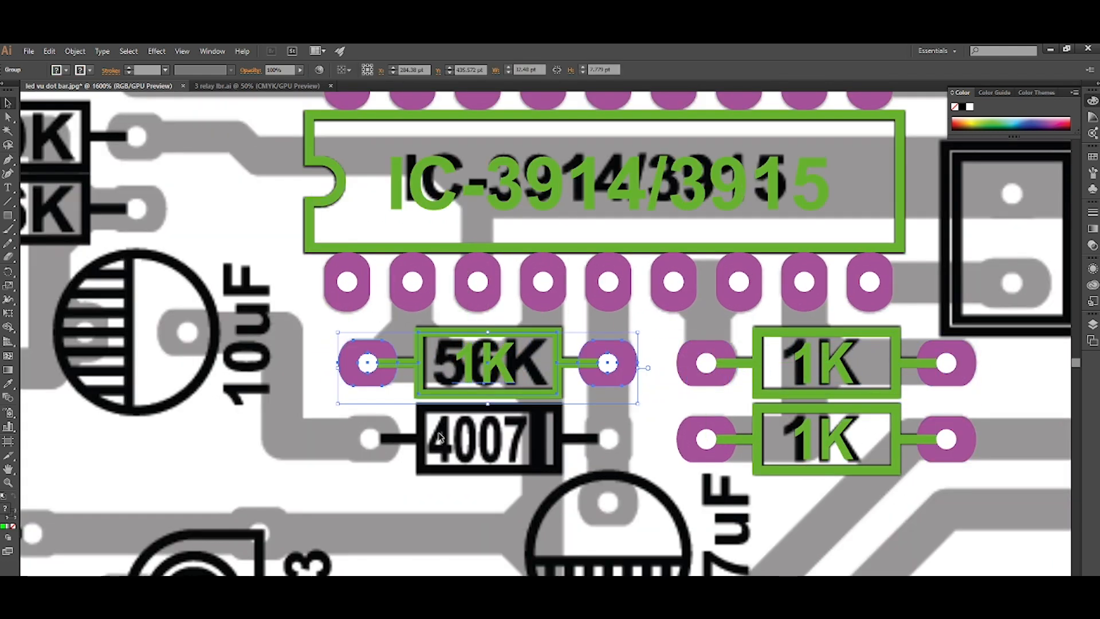
# Change the label of the resistor copy below the IC to "56K".
pyautogui.click(400, 398)
pyautogui.press('t')
pyautogui.moveTo(506, 359); pyautogui.dragTo(457, 355)
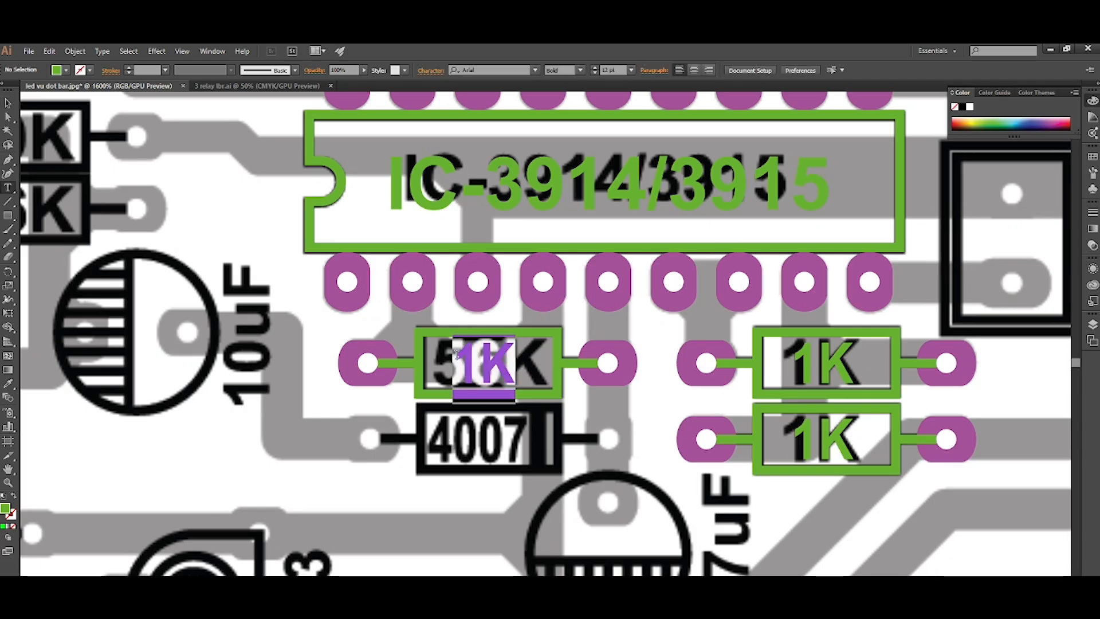
pyautogui.write('546')
pyautogui.press('BackSpace')
pyautogui.write('K')
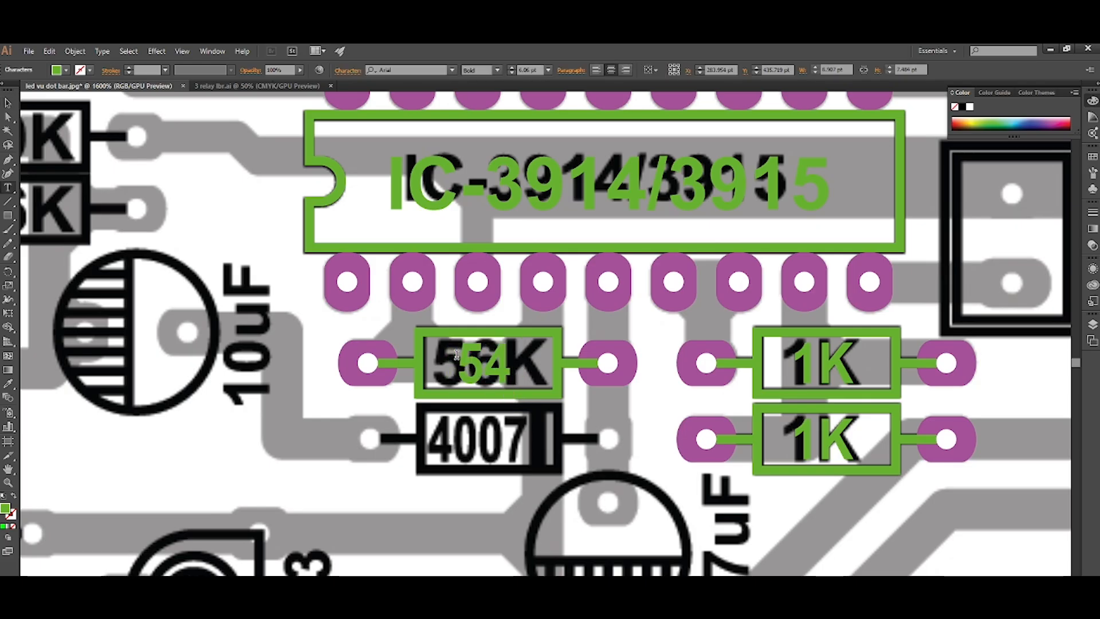
pyautogui.press('Escape')
pyautogui.press('t')
pyautogui.moveTo(486, 360); pyautogui.dragTo(474, 360)
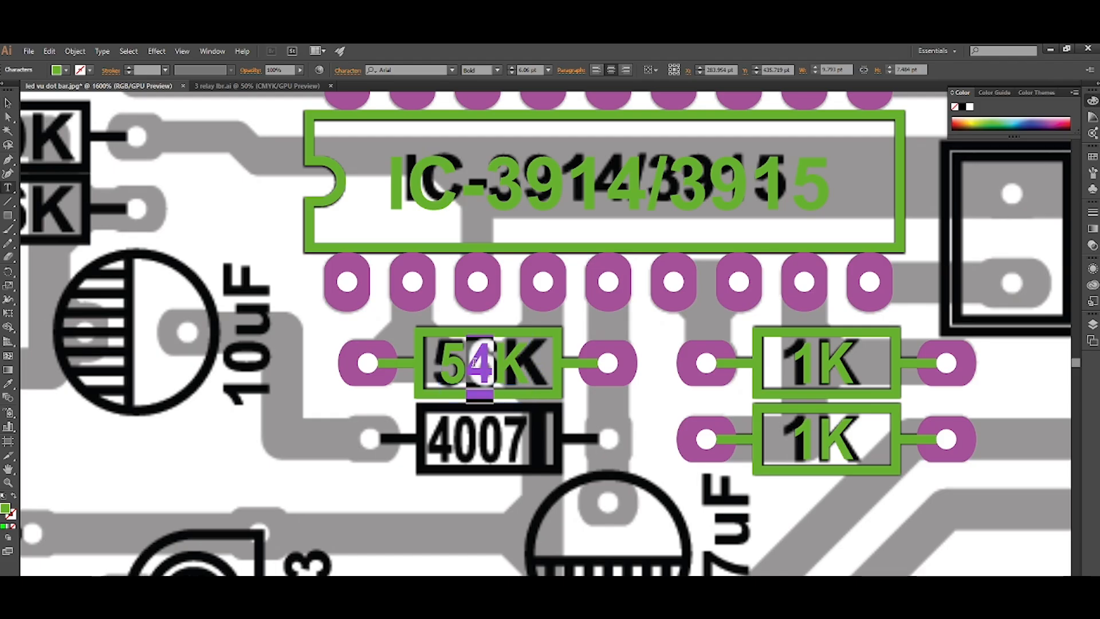
pyautogui.write('6')
pyautogui.press('Escape')
pyautogui.click(537, 456)
# Duplicate the 56K resistor footprint straight down onto the 4007 diode in the image.
pyautogui.moveTo(535, 435); pyautogui.dragTo(521, 379)
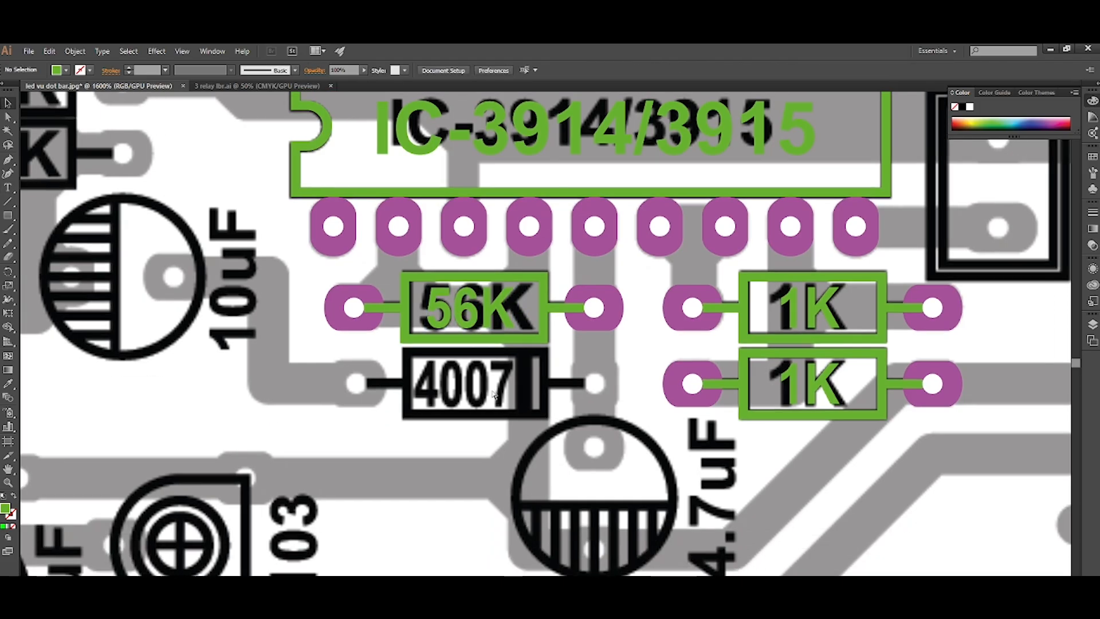
pyautogui.scroll(1, 577, 363)
pyautogui.moveTo(620, 295); pyautogui.dragTo(619, 406)
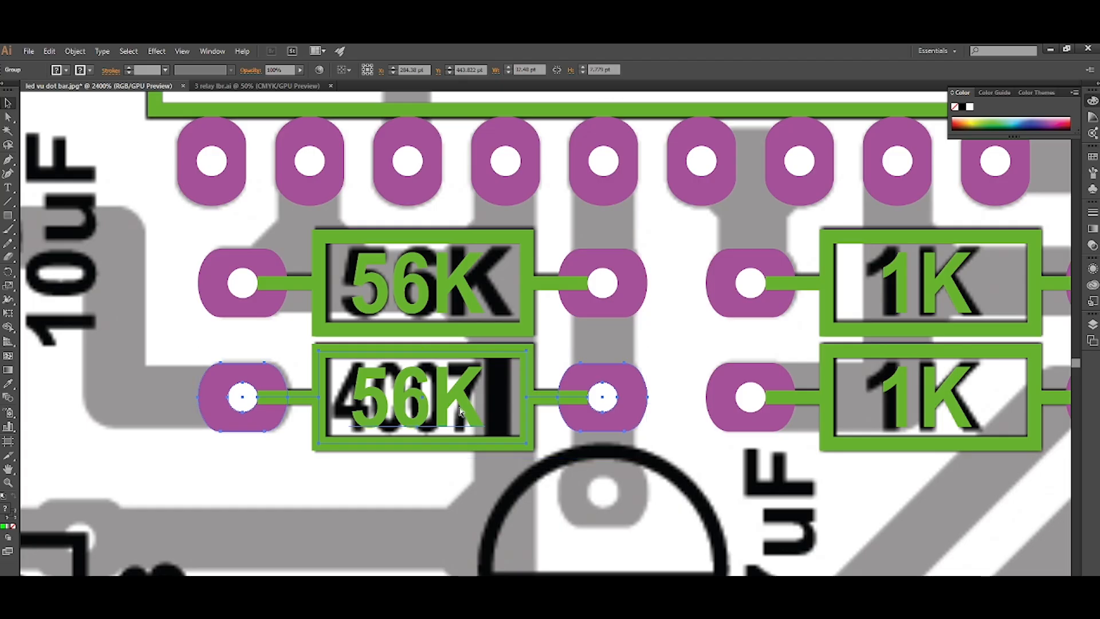
pyautogui.click(480, 482)
# Move the 56K label out of the diode footprint into the space below its body.
pyautogui.click(465, 411)
pyautogui.scroll(-1, 464, 395)
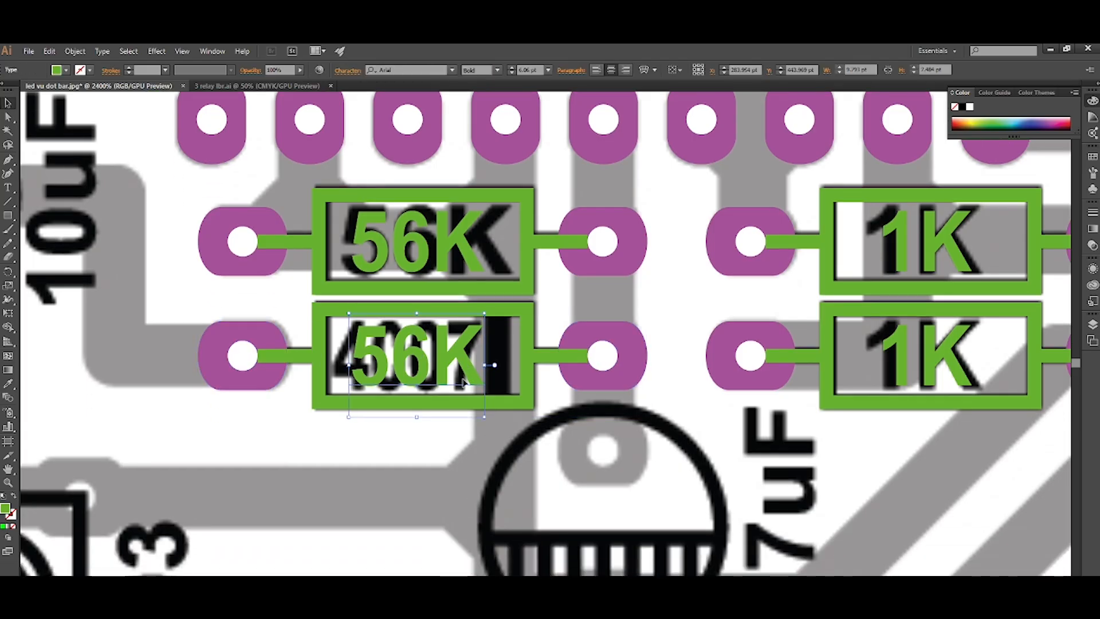
pyautogui.moveTo(463, 380); pyautogui.dragTo(464, 479)
# Draw a vertical band about 1.9 by 8.2 pt over the diode's dark stripe and trim its overhanging ends with Shape Builder.
pyautogui.press('m')
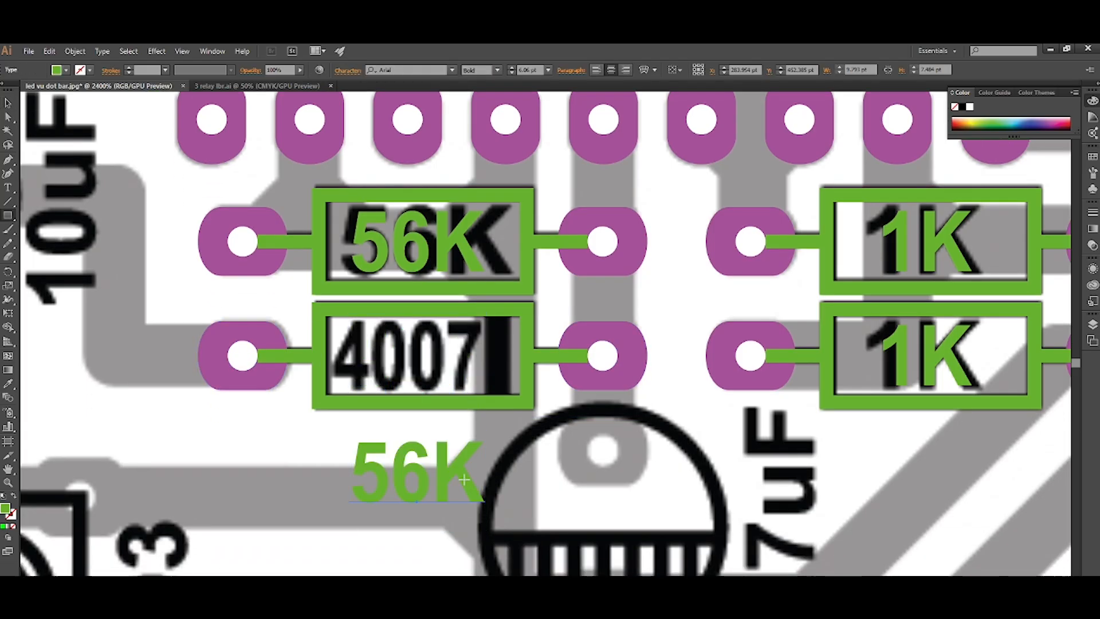
pyautogui.moveTo(502, 369); pyautogui.dragTo(511, 413)
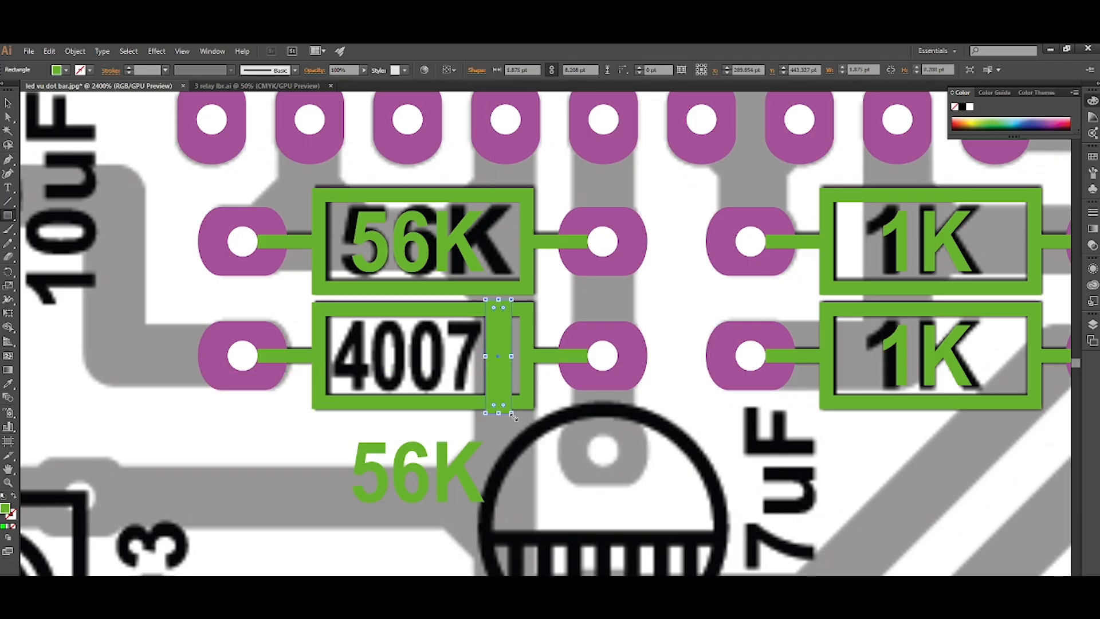
pyautogui.press('v')
pyautogui.keyDown('shift'); pyautogui.click(527, 376); pyautogui.keyUp('shift')
pyautogui.hotkey('shift', 'm')
pyautogui.moveTo(504, 410); pyautogui.dragTo(500, 306)
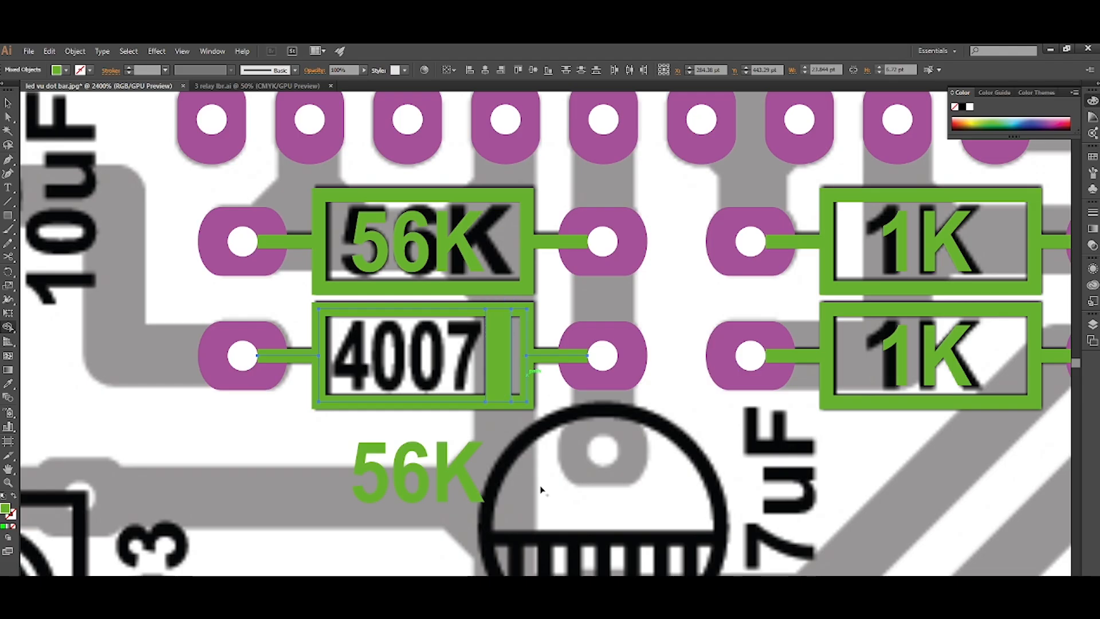
pyautogui.click(507, 390)
# Select the banded diode body together with its two pads and group them.
pyautogui.click(556, 456)
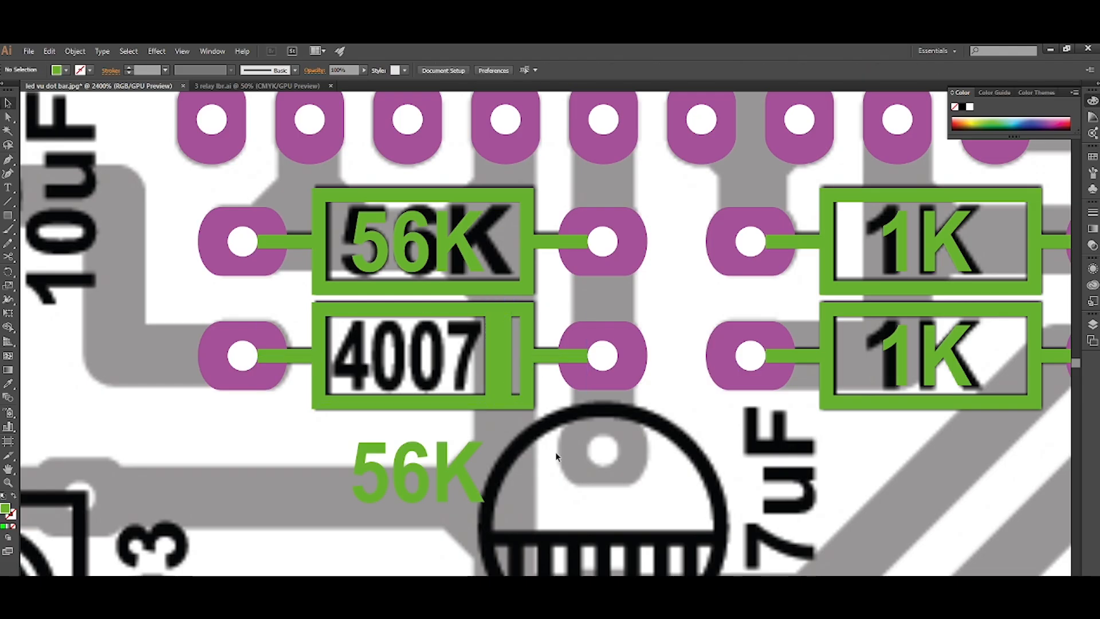
pyautogui.click(525, 381)
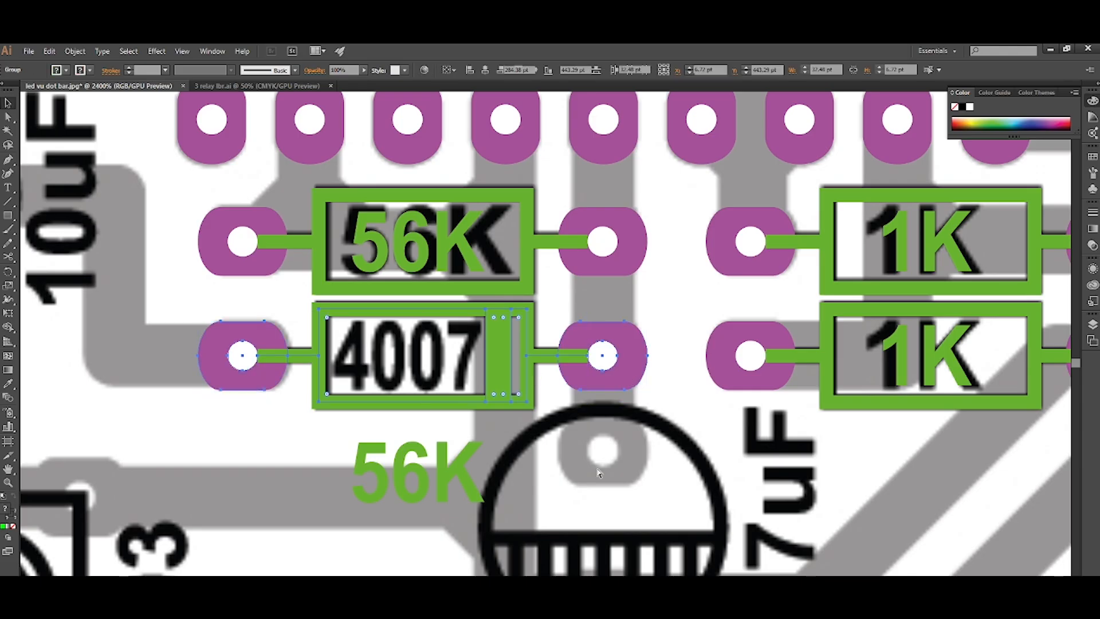
pyautogui.click(525, 491)
# Change the loose label below the diode to "4007" and place it inside the diode body.
pyautogui.press('t')
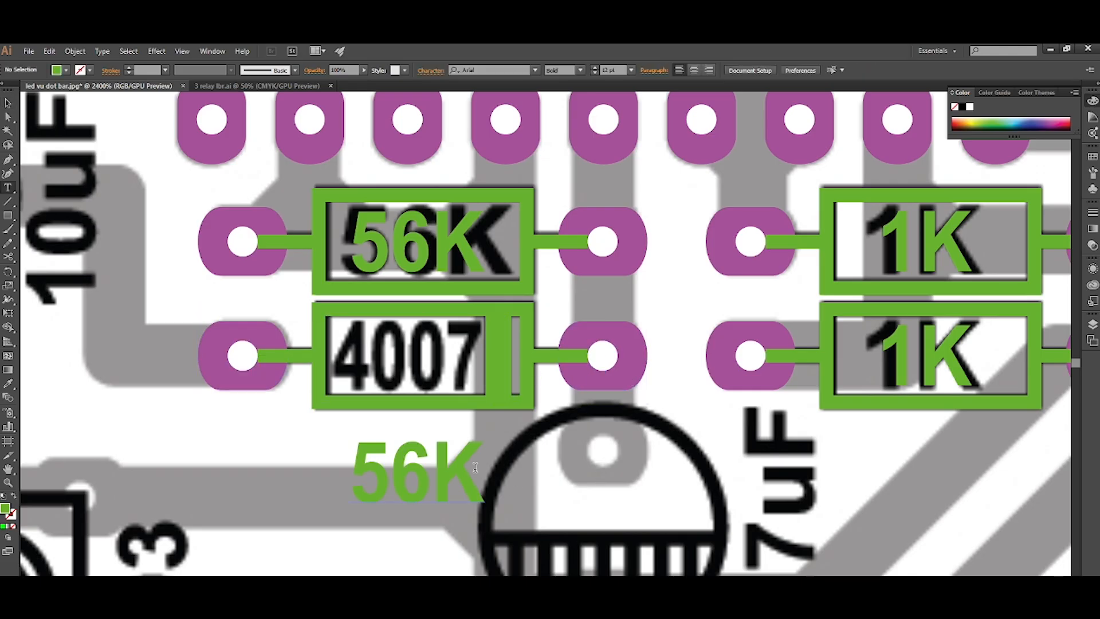
pyautogui.doubleClick(413, 472)
pyautogui.write('4007')
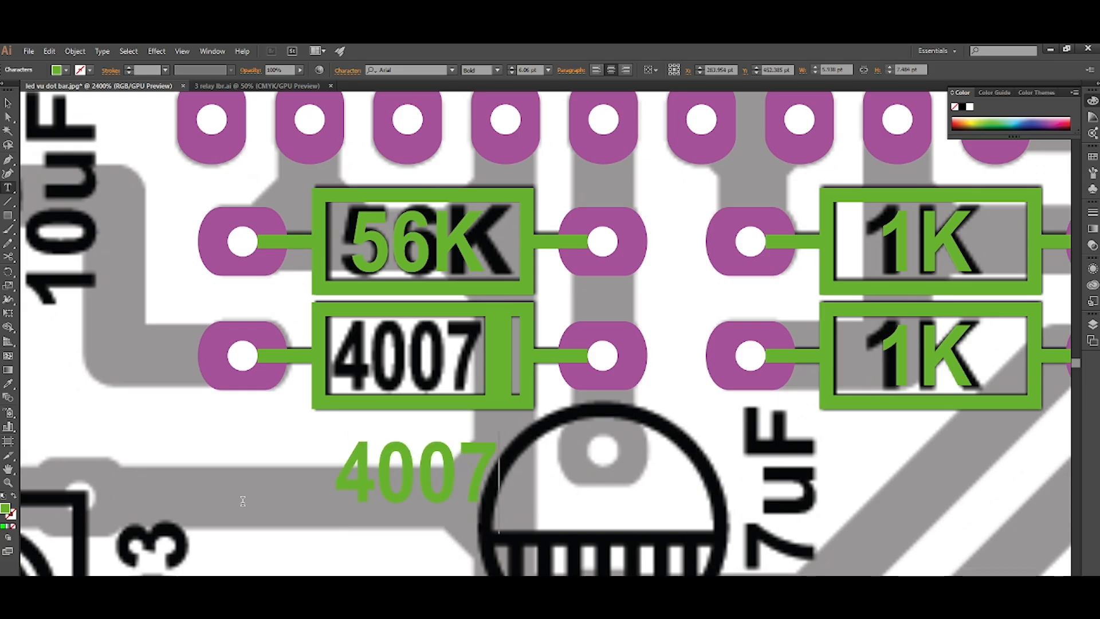
pyautogui.press('Escape')
pyautogui.moveTo(498, 481); pyautogui.dragTo(452, 375)
pyautogui.click(449, 449)
# Duplicate the lower 1K resistor footprint onto the 10K resistor above the C1815 transistor.
pyautogui.scroll(-1, 448, 448)
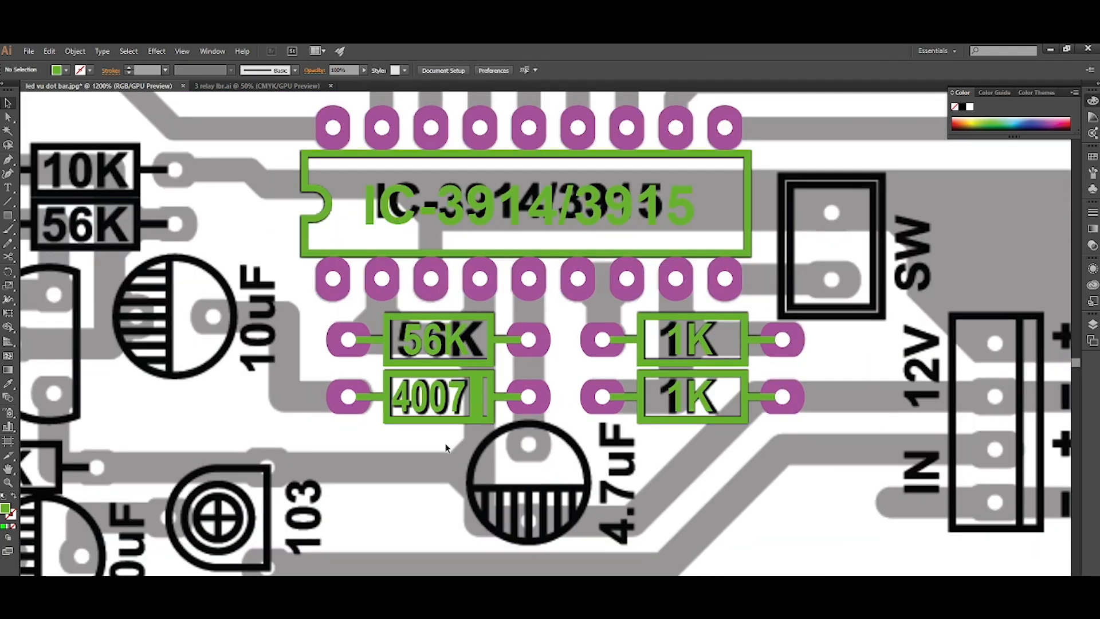
pyautogui.hscroll(-5, 446, 448)
pyautogui.scroll(-2, 474, 432)
pyautogui.hscroll(-2, 487, 410)
pyautogui.scroll(1, 505, 355)
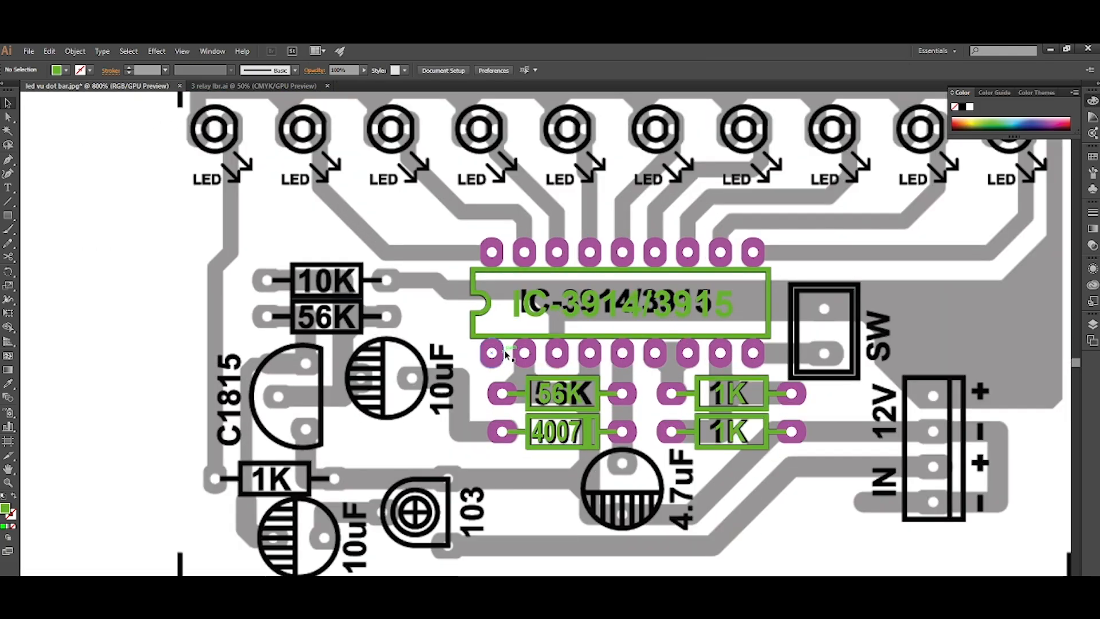
pyautogui.scroll(2, 505, 355)
pyautogui.hscroll(-2, 504, 355)
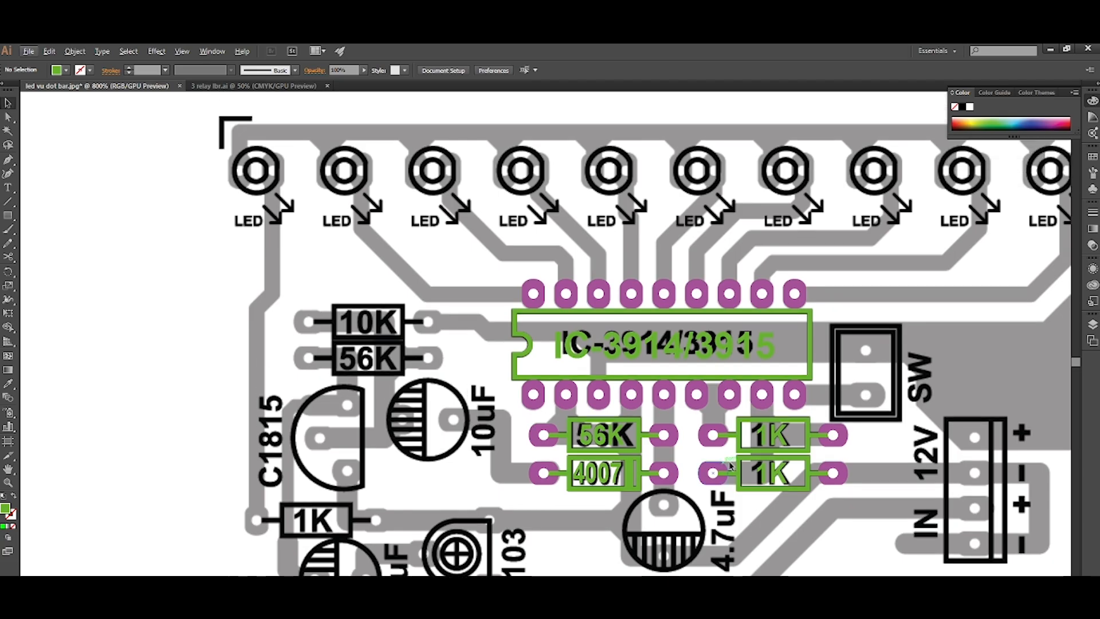
pyautogui.moveTo(715, 448); pyautogui.dragTo(248, 349)
pyautogui.scroll(3, 353, 318)
# Change the label of the resistor copy above the C1815 transistor to "10K".
pyautogui.press('t')
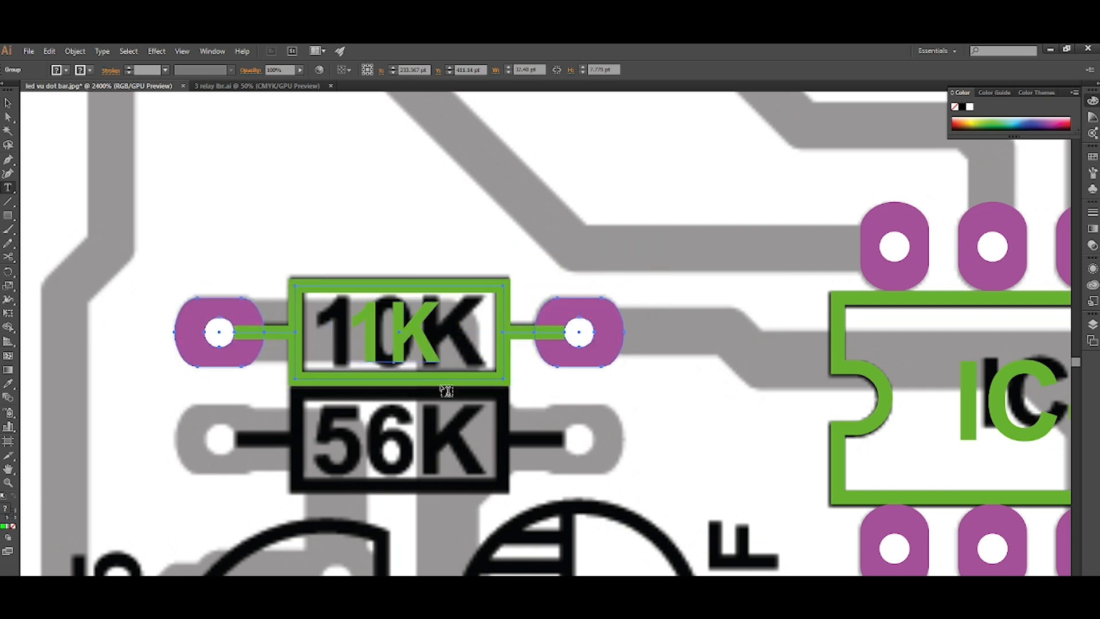
pyautogui.doubleClick(426, 334)
pyautogui.write('10K')
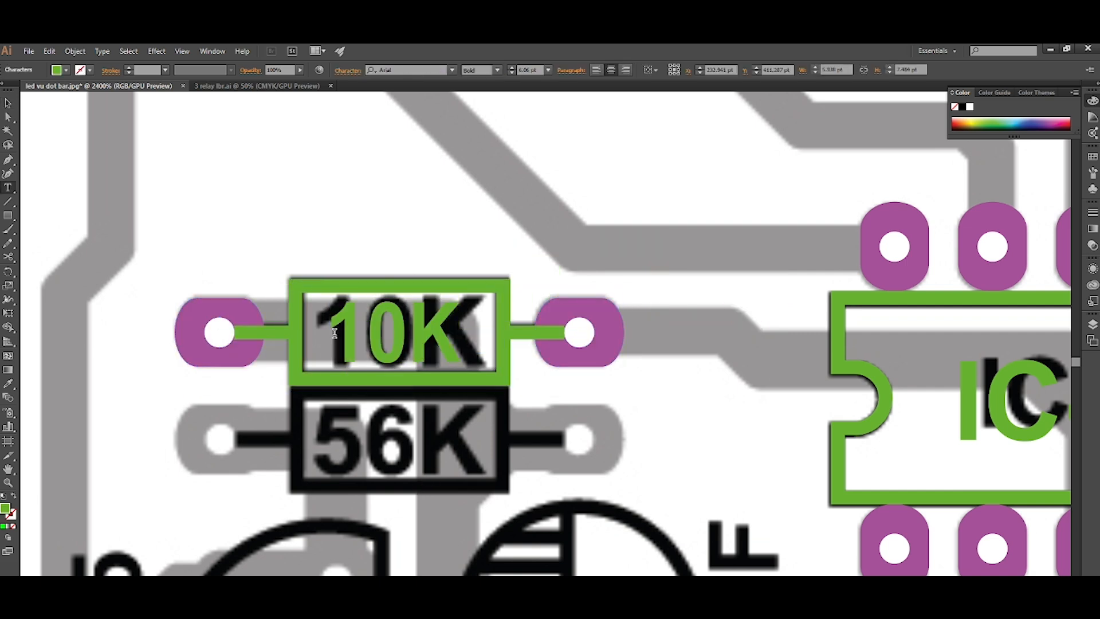
pyautogui.press('Escape')
# Duplicate the 10K resistor footprint straight down onto the 56K resistor in the image.
pyautogui.scroll(-2, 560, 450)
pyautogui.moveTo(594, 286); pyautogui.dragTo(594, 393)
pyautogui.click(460, 554)
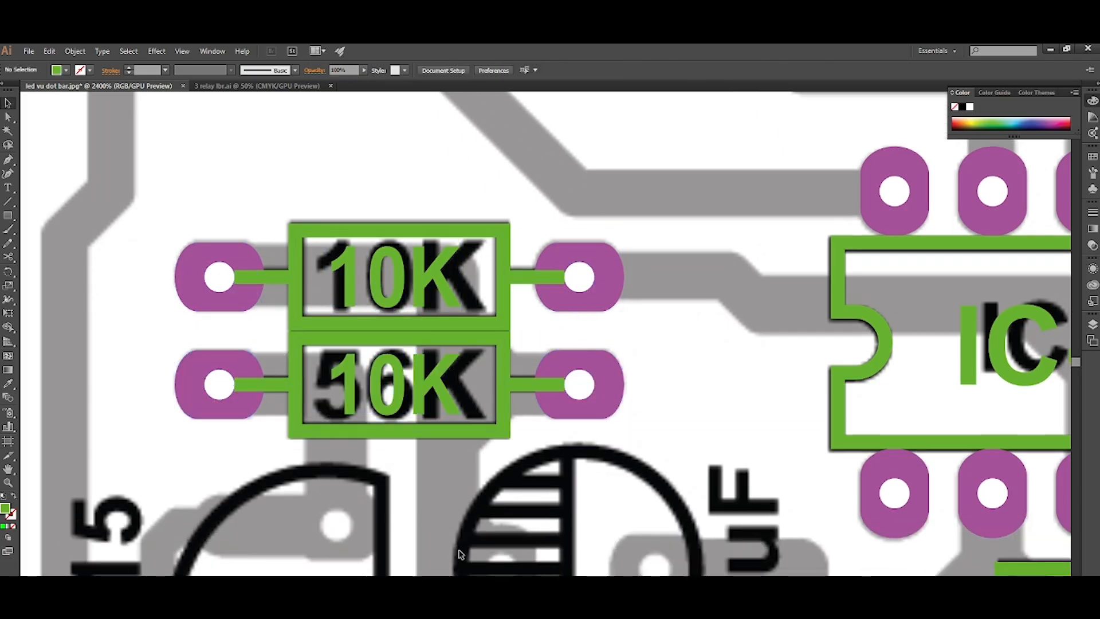
# Relabel the resistor copy directly below the 10K resistor as "56K".
pyautogui.press('t')
pyautogui.moveTo(440, 402); pyautogui.dragTo(309, 402)
pyautogui.write('56')
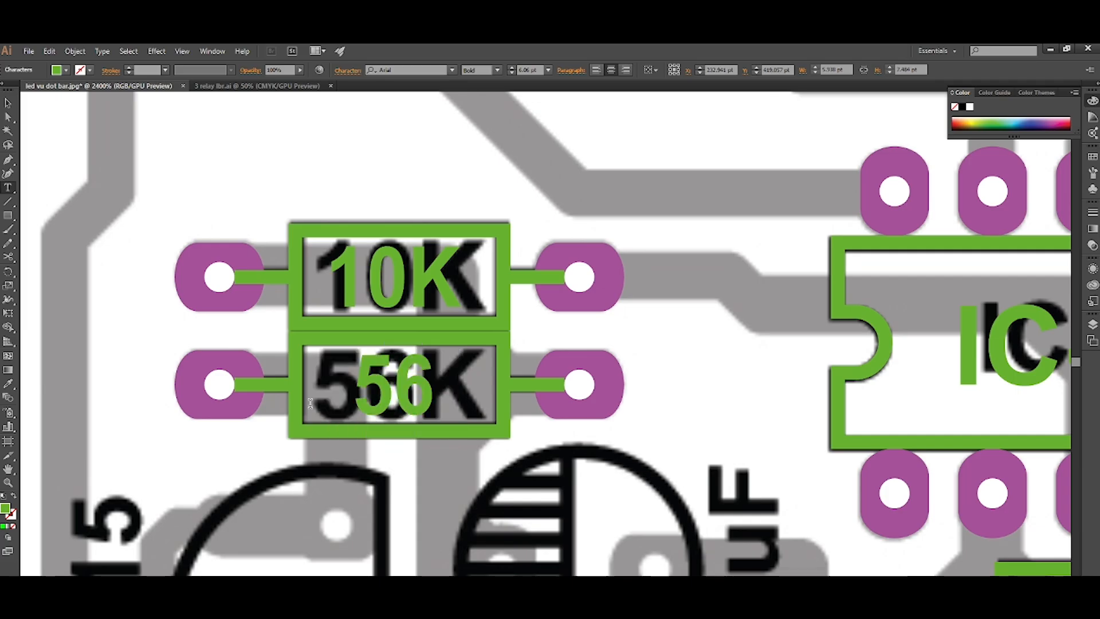
pyautogui.write('K')
pyautogui.press('Escape')
pyautogui.click(385, 508)
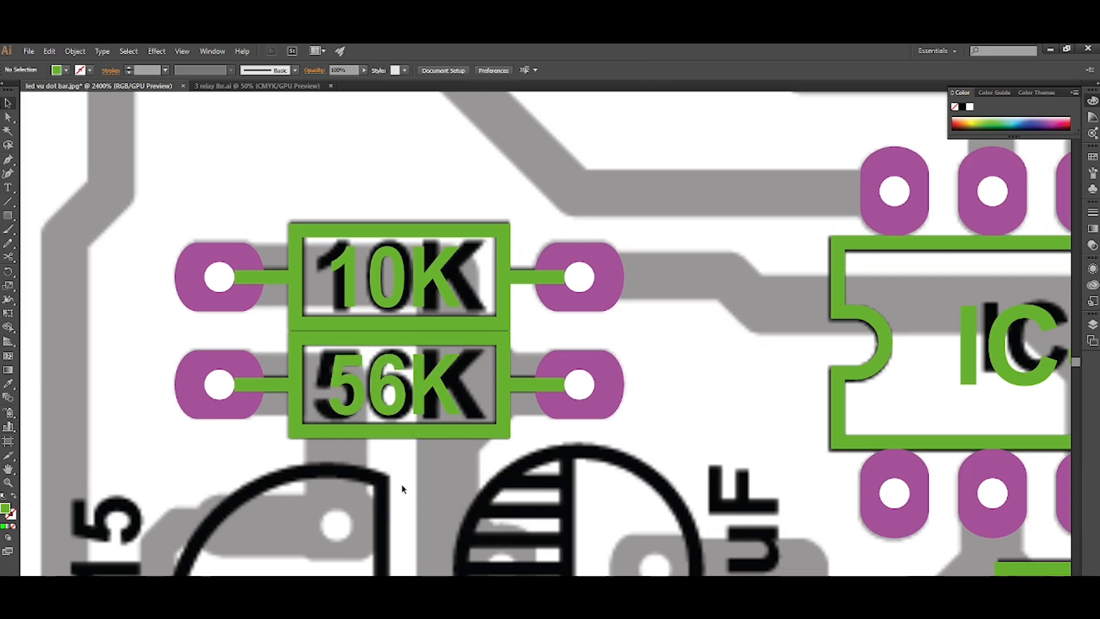
# Duplicate the 56K resistor footprint onto the 1K resistor below the C1815 transistor.
pyautogui.scroll(-3, 407, 444)
pyautogui.scroll(-4, 405, 468)
pyautogui.scroll(1, 384, 457)
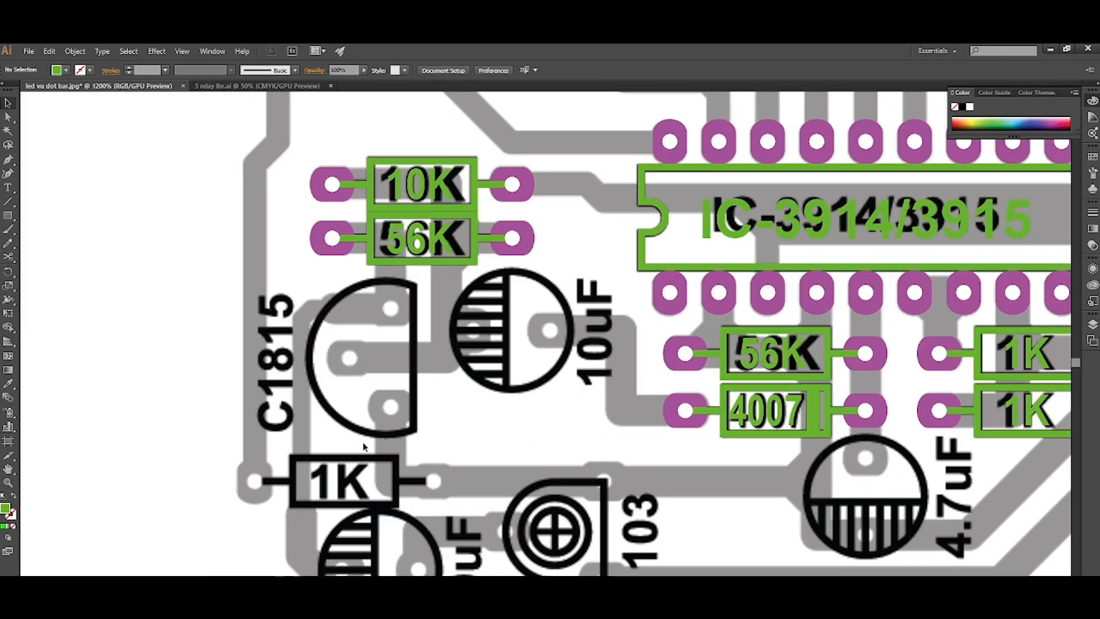
pyautogui.scroll(-1, 362, 441)
pyautogui.moveTo(521, 201); pyautogui.dragTo(307, 428)
pyautogui.click(493, 393)
# Change the label of the resistor copy below the C1815 transistor to "1K".
pyautogui.hscroll(-1, 401, 449)
pyautogui.scroll(2, 388, 458)
pyautogui.press('t')
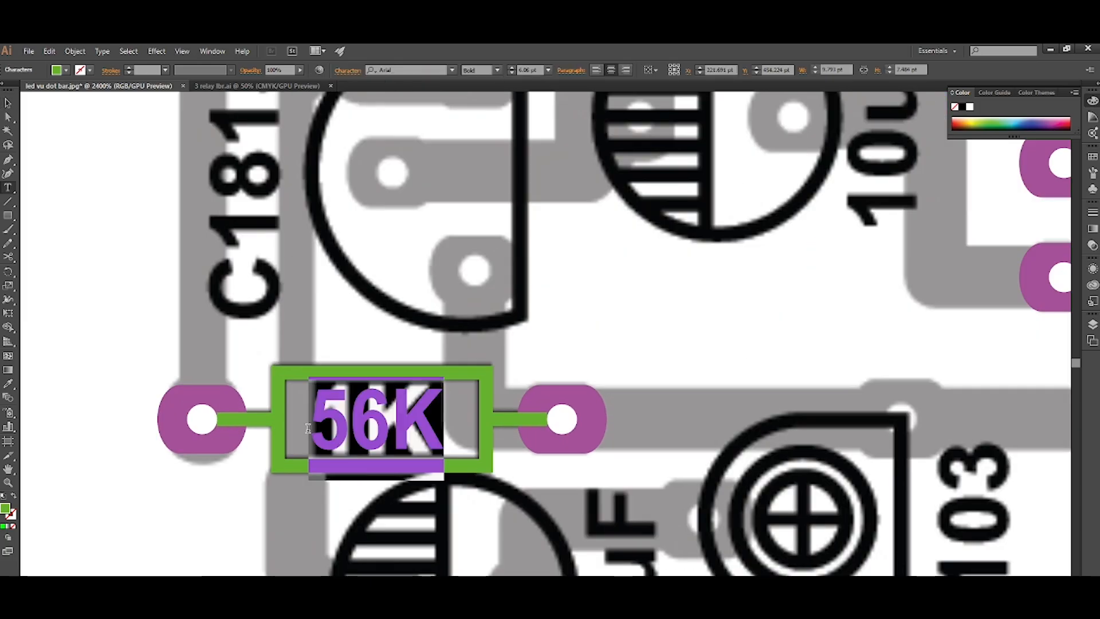
pyautogui.write('1K')
pyautogui.press('Escape')
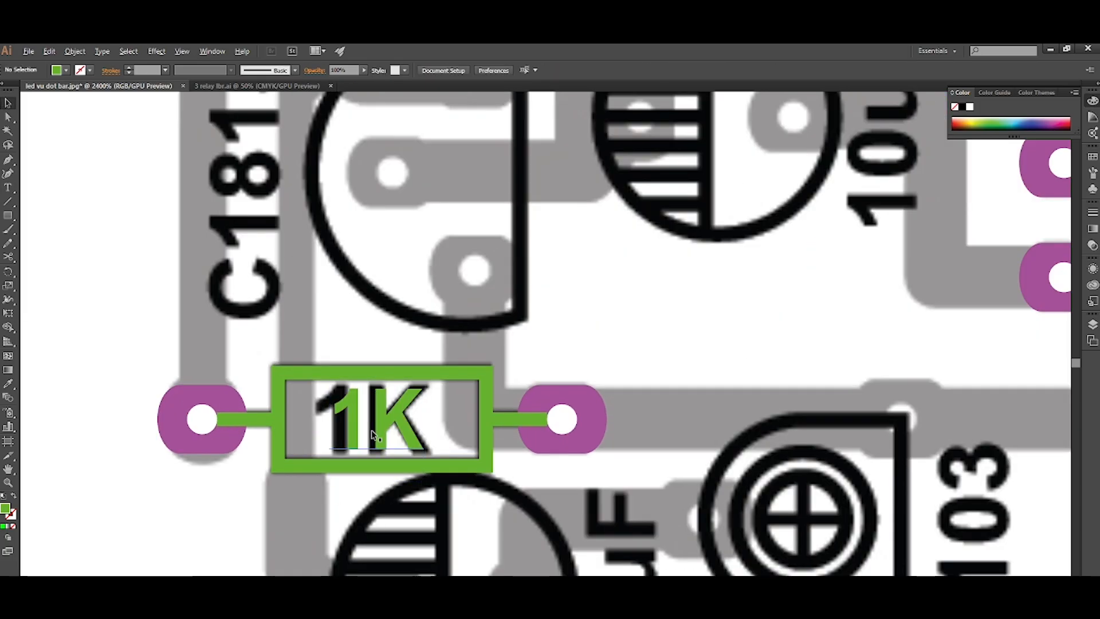
# Select and copy the trimmer footprint from the library components beside the artboard.
pyautogui.scroll(-5, 373, 435)
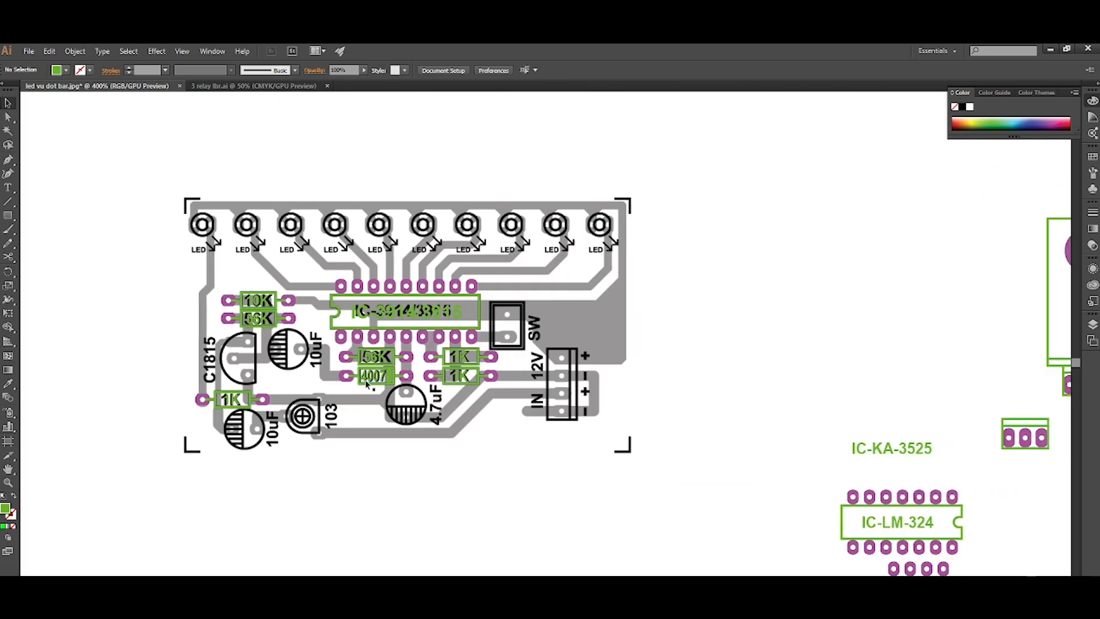
pyautogui.scroll(-1, 371, 379)
pyautogui.scroll(-2, 354, 349)
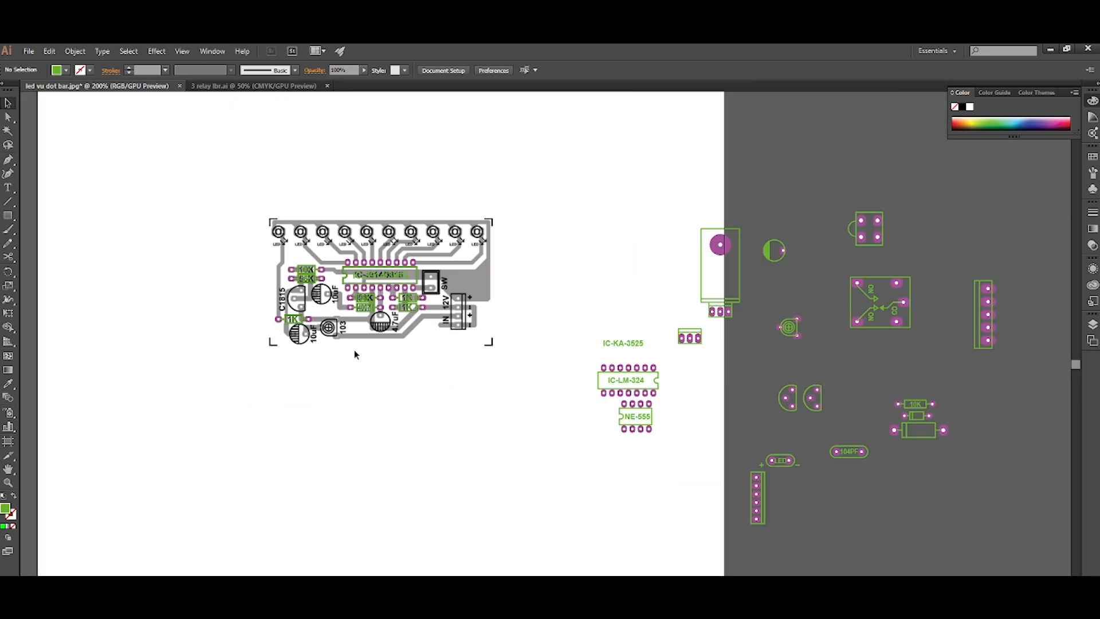
pyautogui.hscroll(3, 663, 453)
pyautogui.scroll(2, 718, 315)
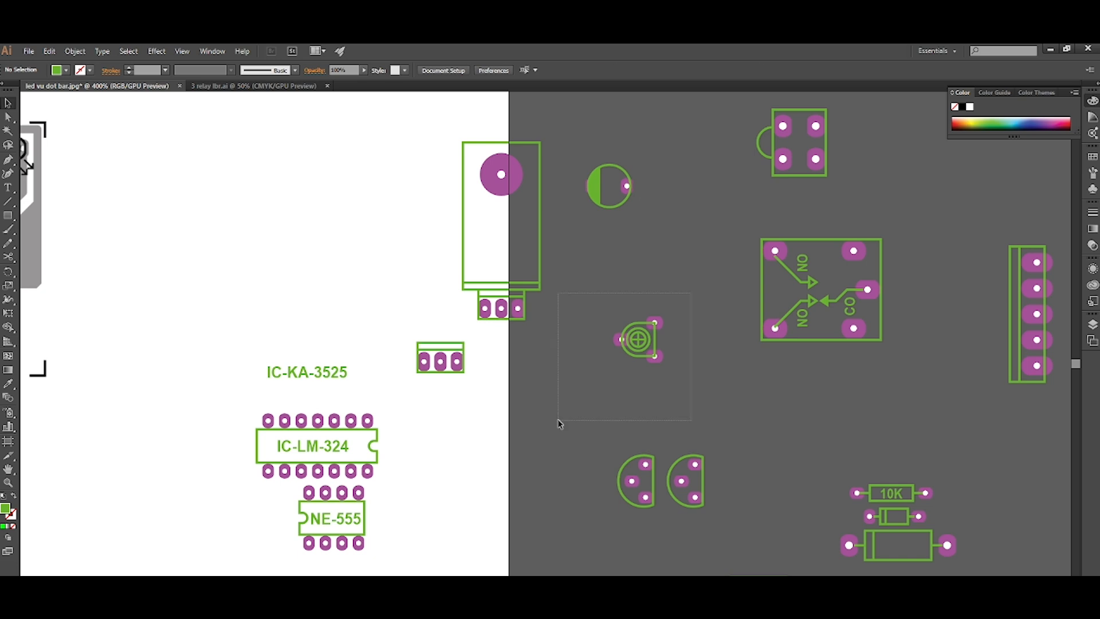
pyautogui.moveTo(558, 421); pyautogui.dragTo(558, 420)
# Paste the trimmer footprint and align it over the 103 trimmer in the image.
pyautogui.scroll(-3, 728, 363)
pyautogui.hscroll(-1, 458, 345)
pyautogui.scroll(6, 421, 345)
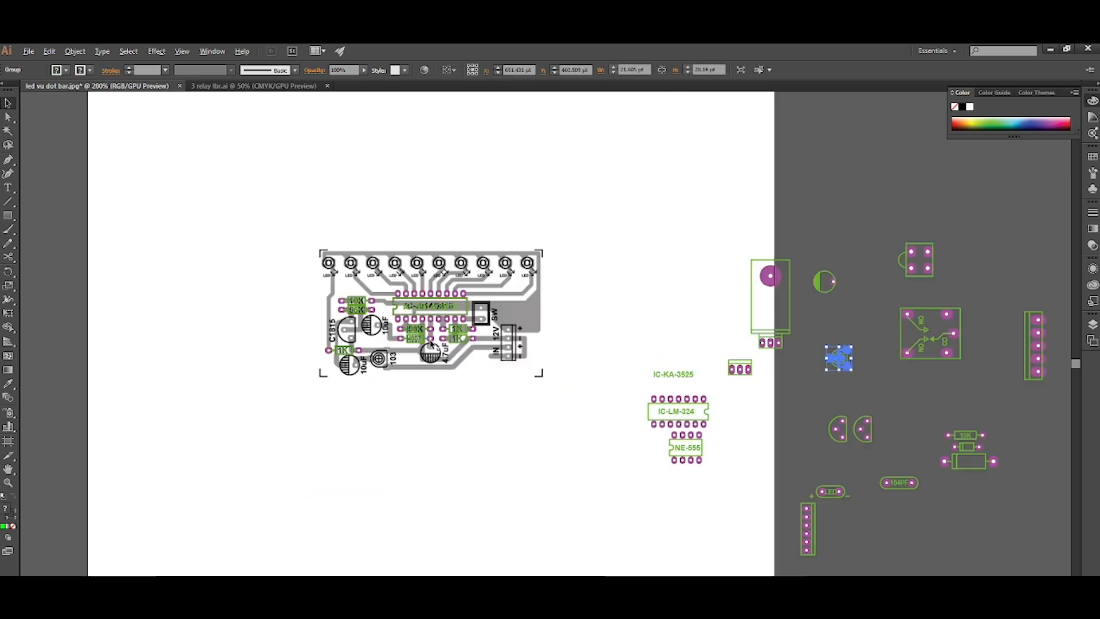
pyautogui.hscroll(-1, 313, 386)
pyautogui.scroll(2, 314, 390)
pyautogui.hotkey('ctrl', 'v')
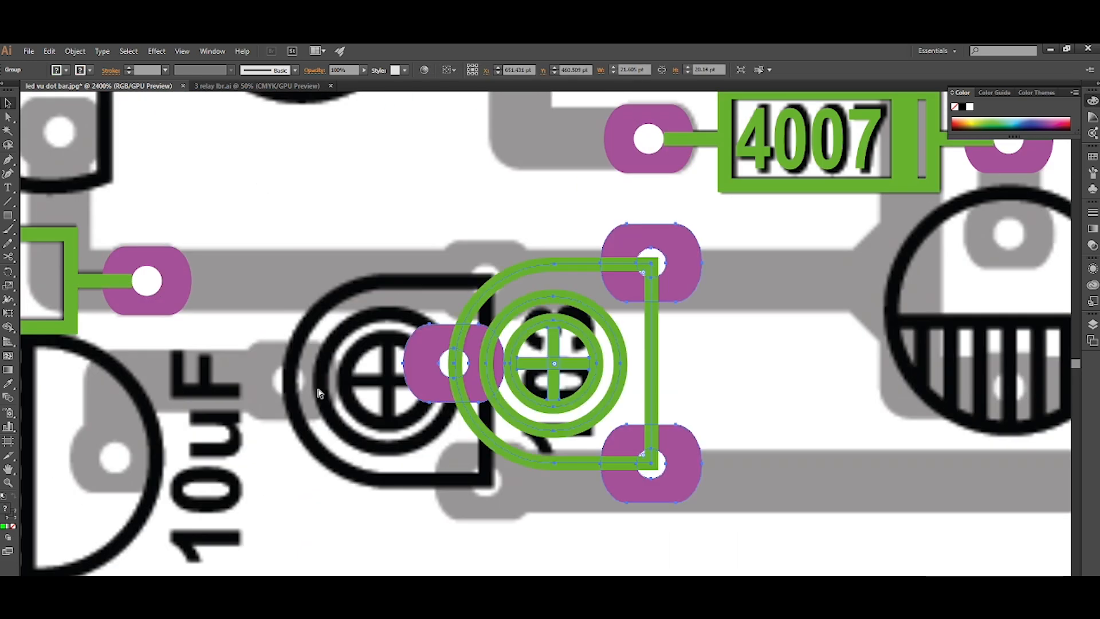
pyautogui.moveTo(444, 385); pyautogui.dragTo(281, 402)
pyautogui.click(390, 500)
# Duplicate the 4007 label, rotate it to read vertically and move it beside the trimmer's printed 103.
pyautogui.scroll(-3, 389, 500)
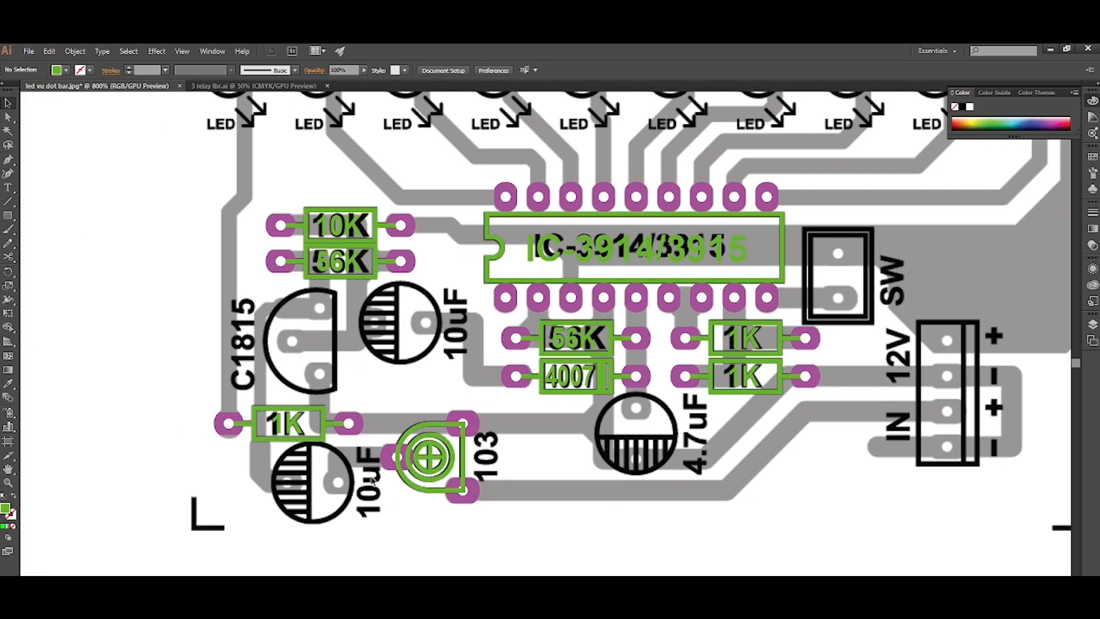
pyautogui.hscroll(1, 361, 473)
pyautogui.scroll(-1, 479, 444)
pyautogui.scroll(1, 481, 372)
pyautogui.click(559, 325)
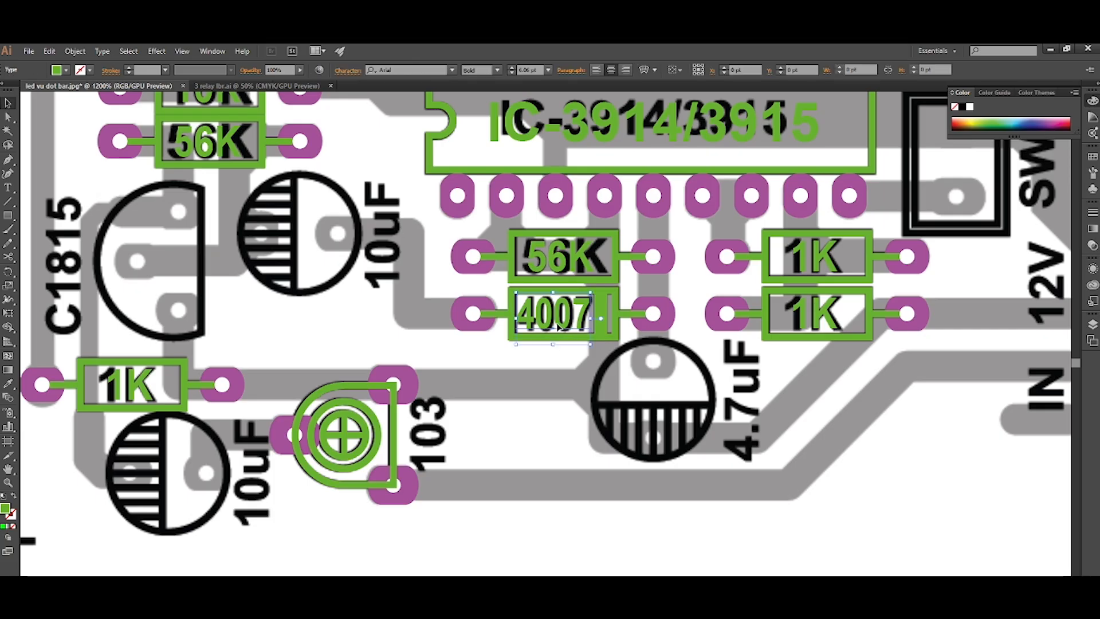
pyautogui.moveTo(563, 324); pyautogui.dragTo(505, 435)
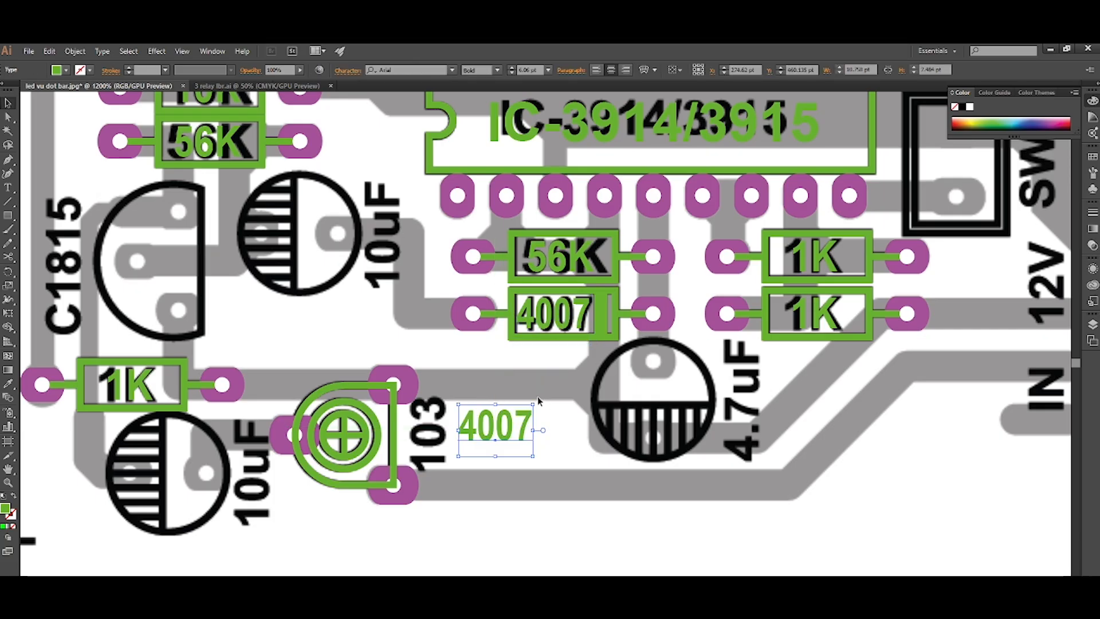
pyautogui.moveTo(535, 400); pyautogui.dragTo(465, 397)
pyautogui.scroll(2, 462, 424)
pyautogui.moveTo(501, 447); pyautogui.dragTo(417, 439)
# Change the text of the rotated label beside the trimmer to "103".
pyautogui.press('t')
pyautogui.doubleClick(444, 377)
pyautogui.write('103')
pyautogui.press('Escape')
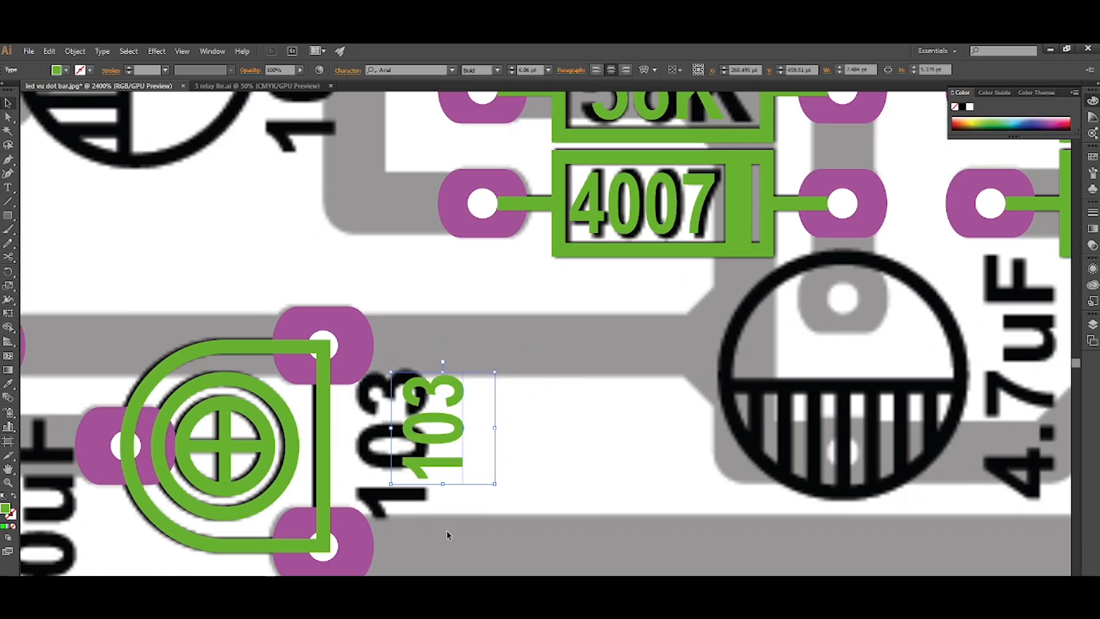
# Nudge the 103 label onto the printed value and select it together with the trimmer footprint.
pyautogui.press('Left')
pyautogui.press('Left')
pyautogui.press('Left')
pyautogui.press('Down')
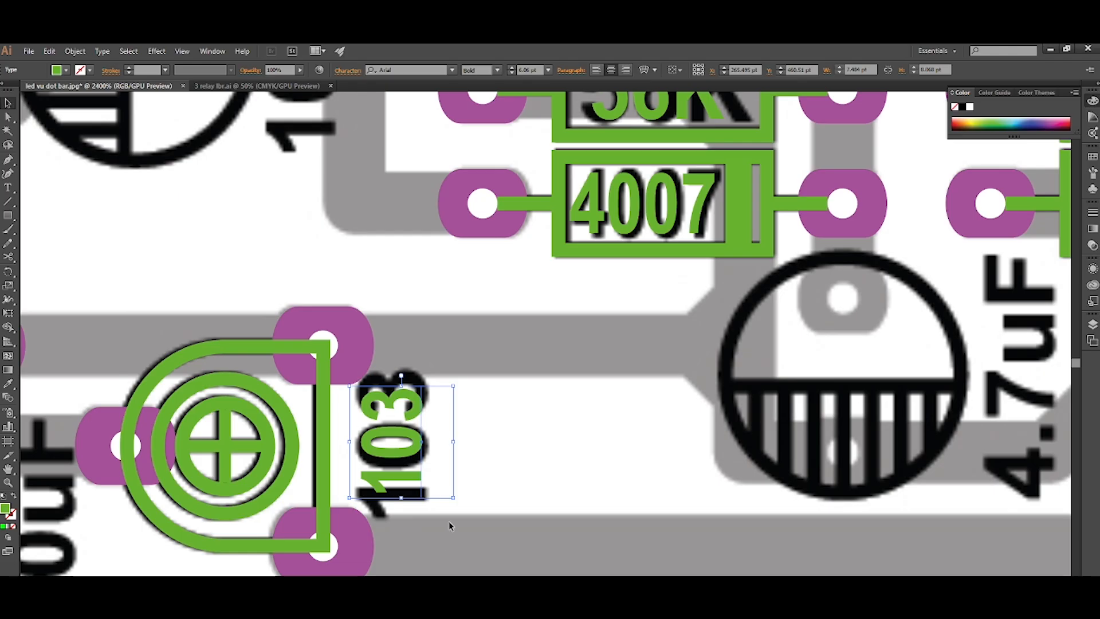
pyautogui.click(483, 483)
pyautogui.scroll(-3, 483, 484)
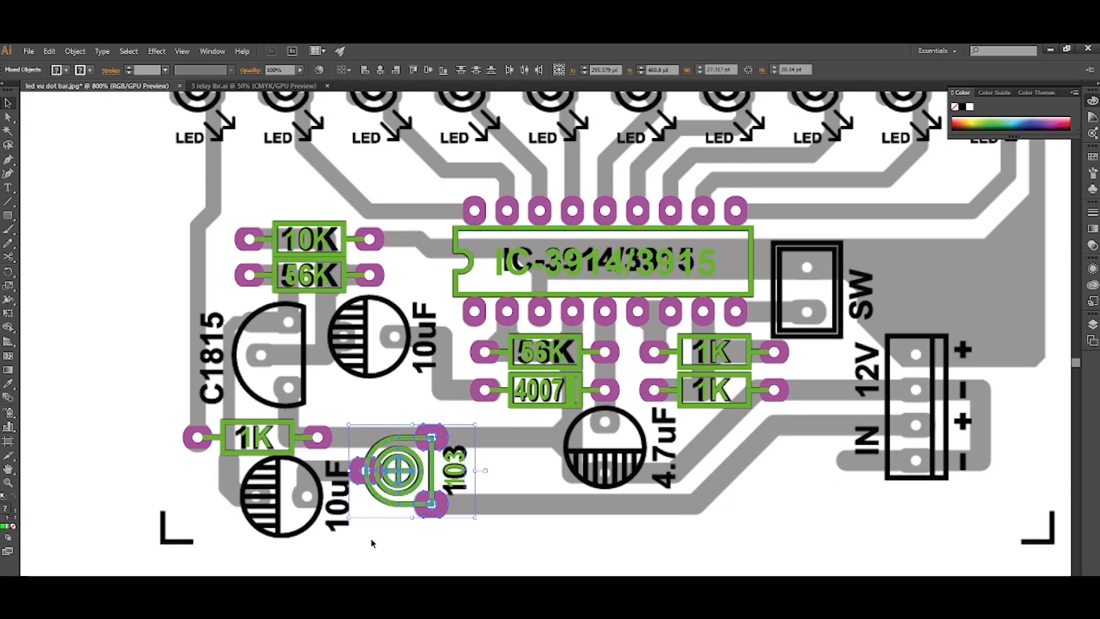
# Copy the smallest round capacitor footprint from the library parts beside the artboard.
pyautogui.scroll(-2, 524, 478)
pyautogui.hscroll(2, 527, 485)
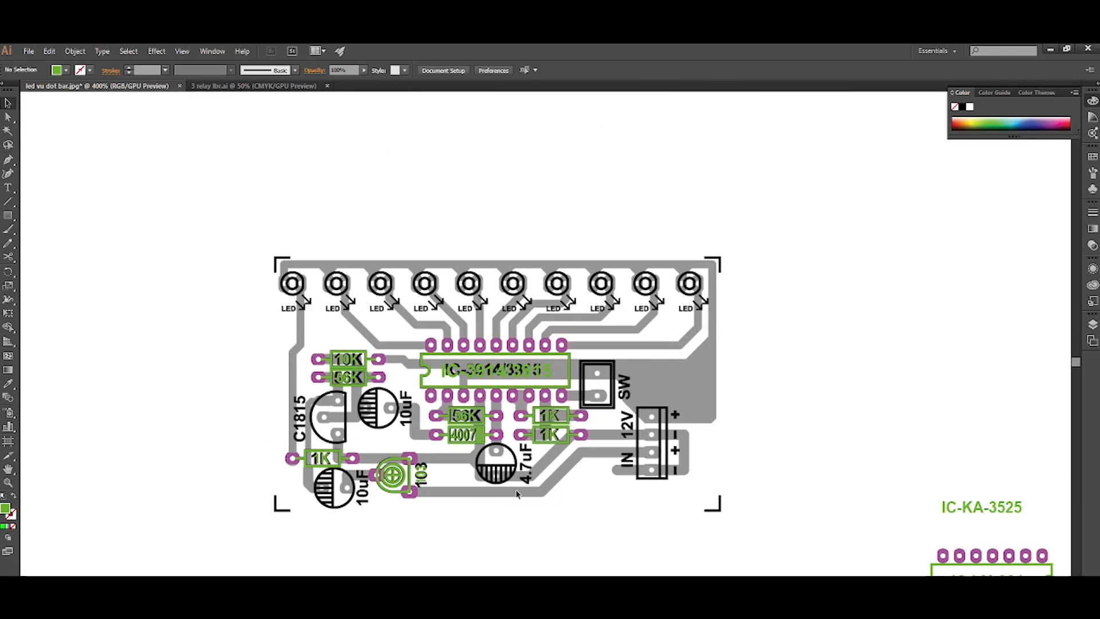
pyautogui.scroll(-2, 496, 462)
pyautogui.hscroll(4, 494, 459)
pyautogui.scroll(-2, 493, 459)
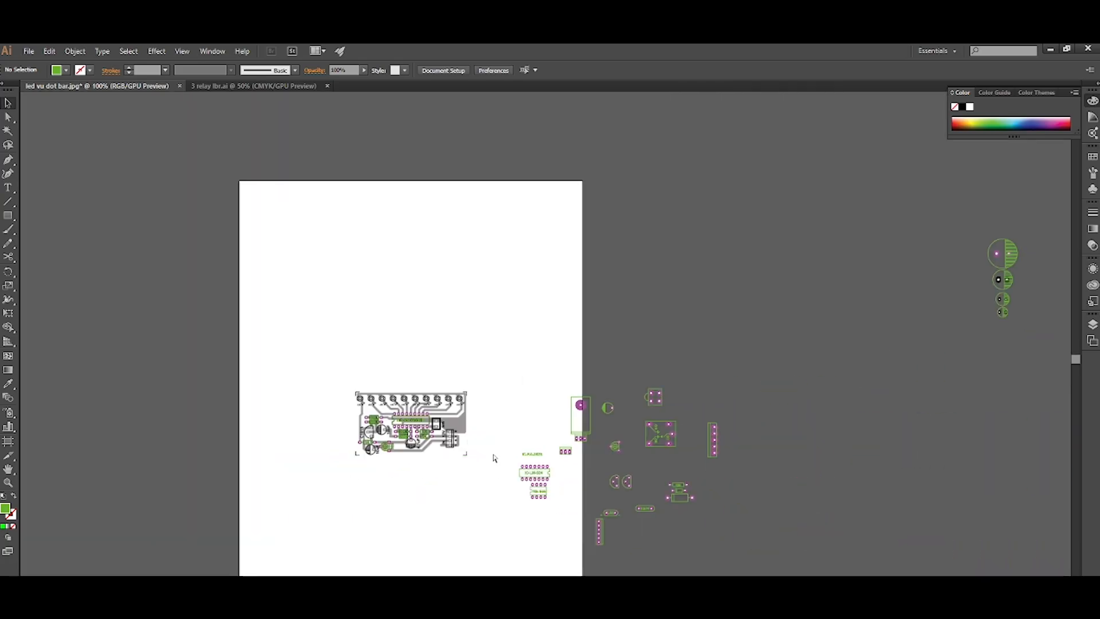
pyautogui.hscroll(1, 494, 459)
pyautogui.scroll(5, 985, 292)
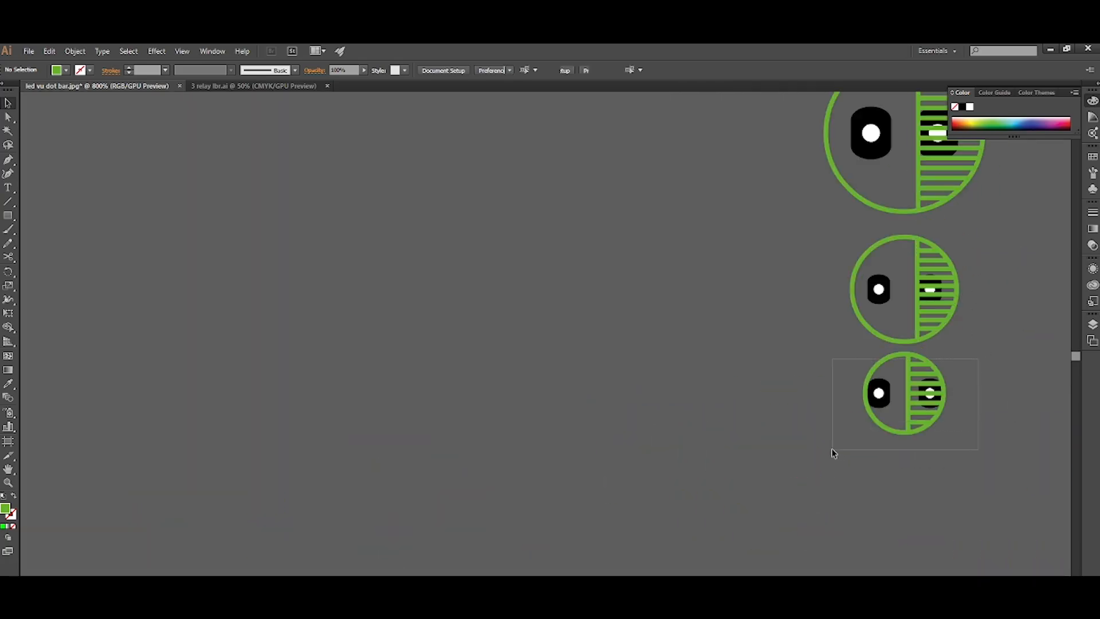
pyautogui.moveTo(833, 453); pyautogui.dragTo(834, 453)
pyautogui.scroll(-5, 517, 458)
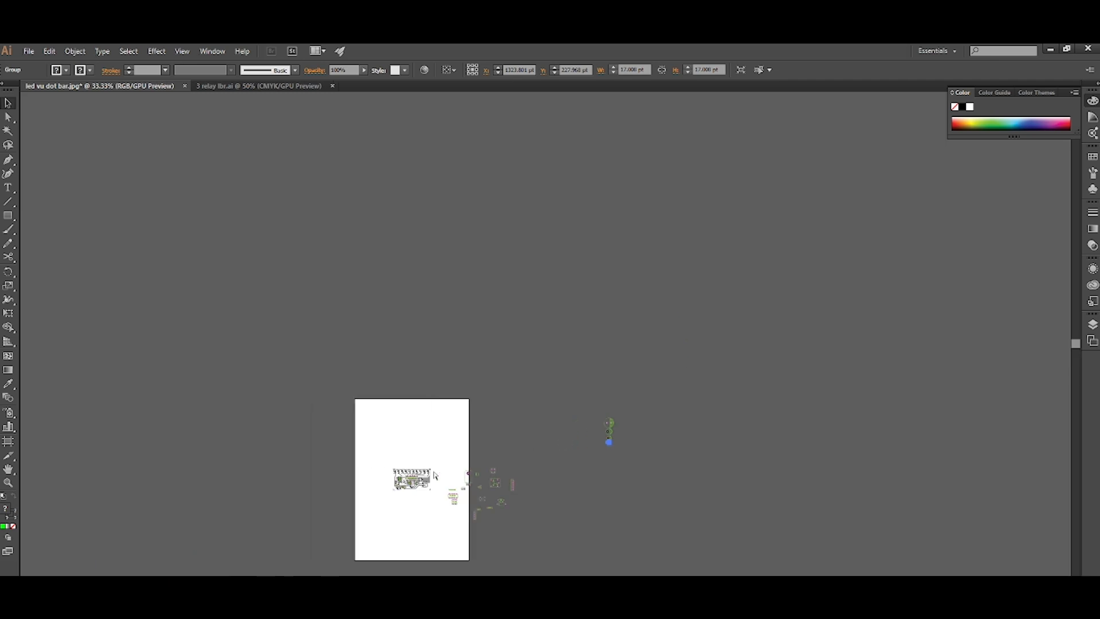
# Paste the capacitor footprint, rotate it so the hatched half faces left, and align it over the lower 10uF capacitor.
pyautogui.scroll(4, 465, 509)
pyautogui.scroll(6, 465, 509)
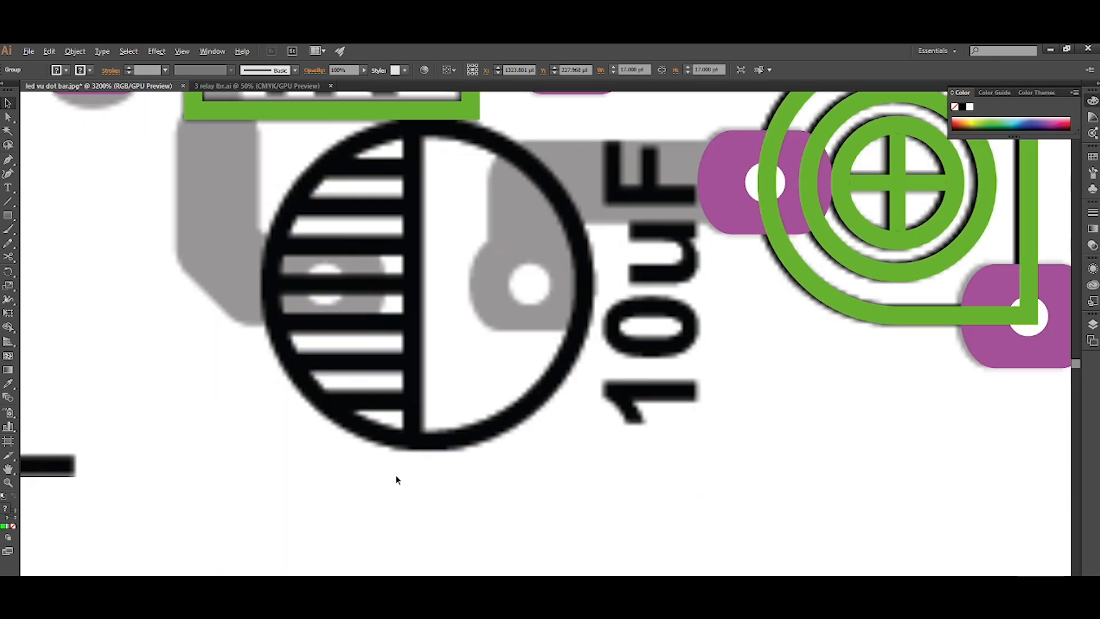
pyautogui.hotkey('ctrl', 'v')
pyautogui.moveTo(467, 410); pyautogui.dragTo(330, 436)
pyautogui.press('r')
pyautogui.press('Return')
pyautogui.press('Return')
pyautogui.press('v')
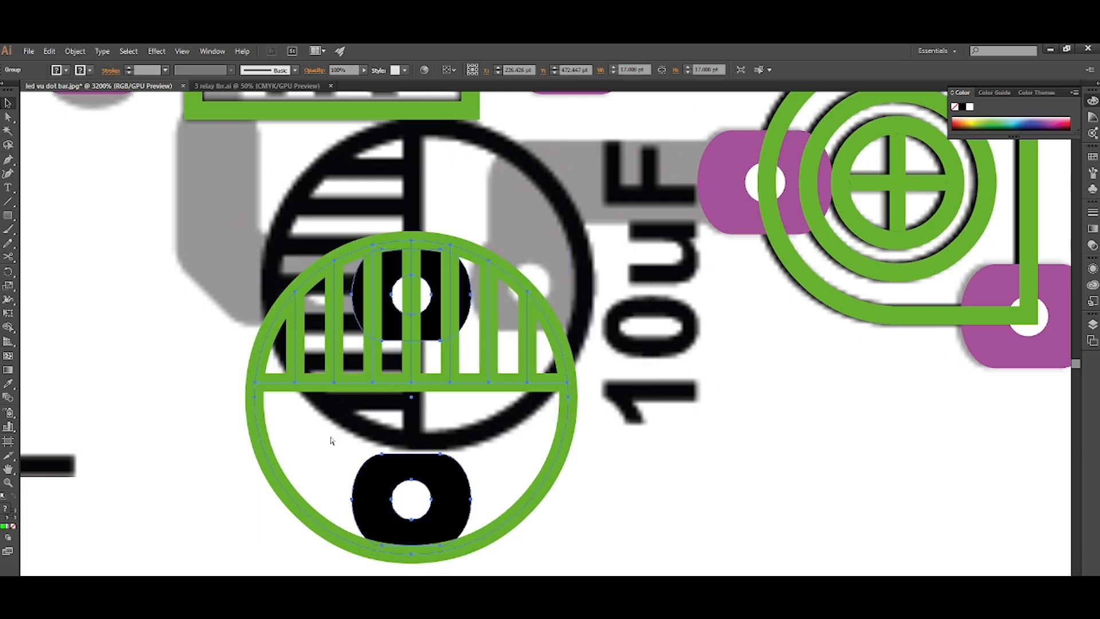
pyautogui.hotkey('ctrl', 'd')
pyautogui.scroll(2, 333, 440)
pyautogui.moveTo(501, 525); pyautogui.dragTo(543, 405)
pyautogui.click(646, 511)
pyautogui.scroll(-2, 604, 508)
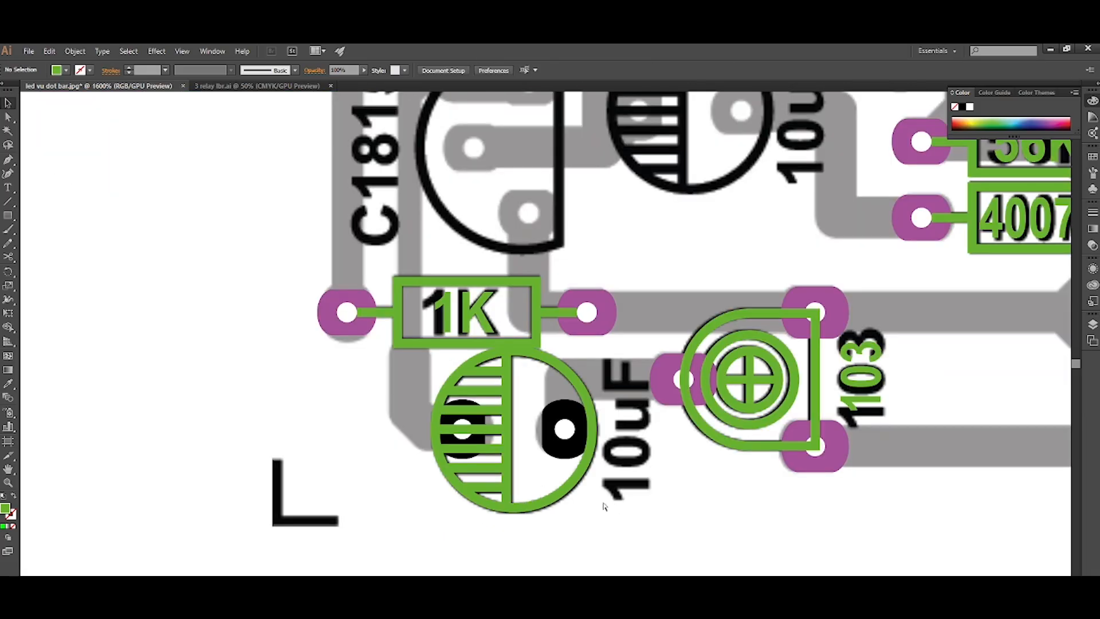
# Recolour the black pads of the lower 10uF capacitor with the purple sampled from the 1K resistor's pad.
pyautogui.hscroll(-2, 602, 505)
pyautogui.hscroll(2, 544, 477)
pyautogui.scroll(1, 599, 483)
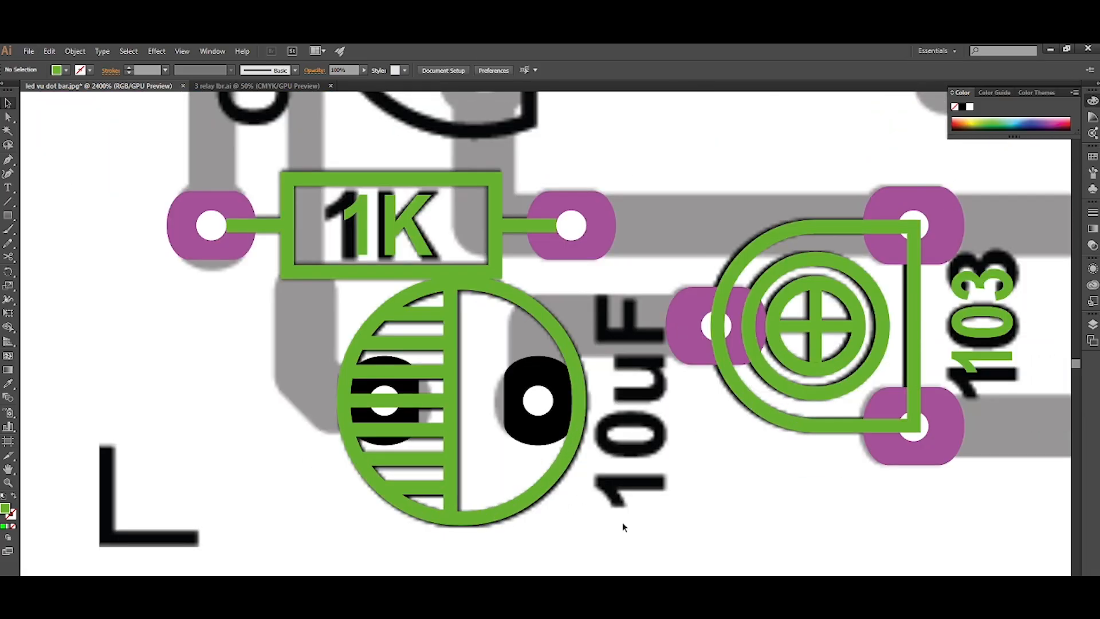
pyautogui.click(545, 437)
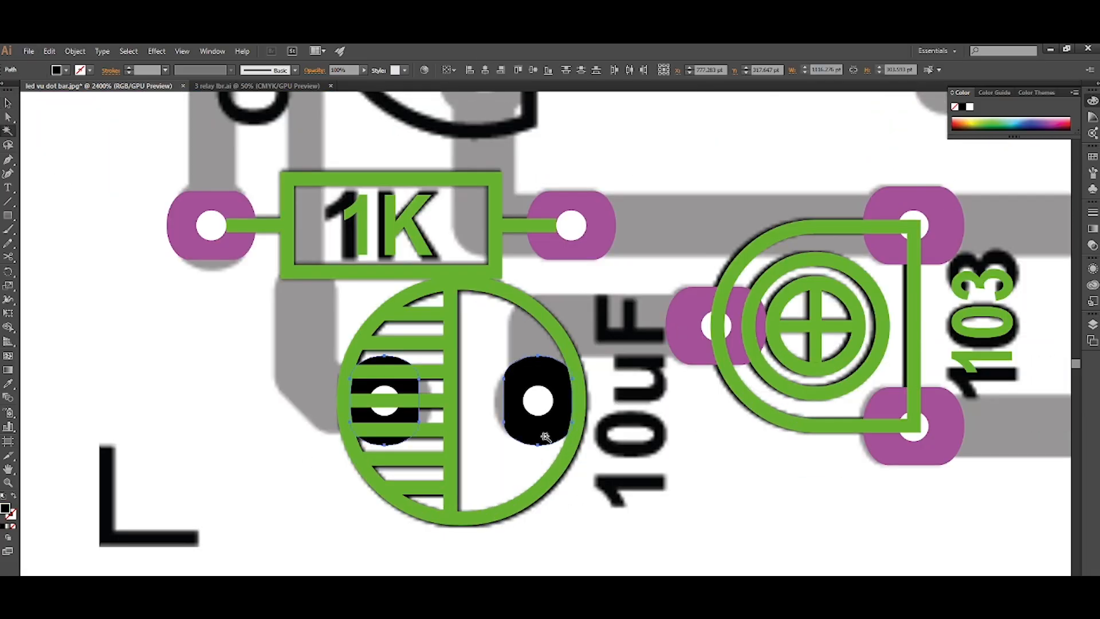
pyautogui.click(604, 221)
pyautogui.press('v')
pyautogui.click(658, 497)
pyautogui.scroll(-4, 619, 467)
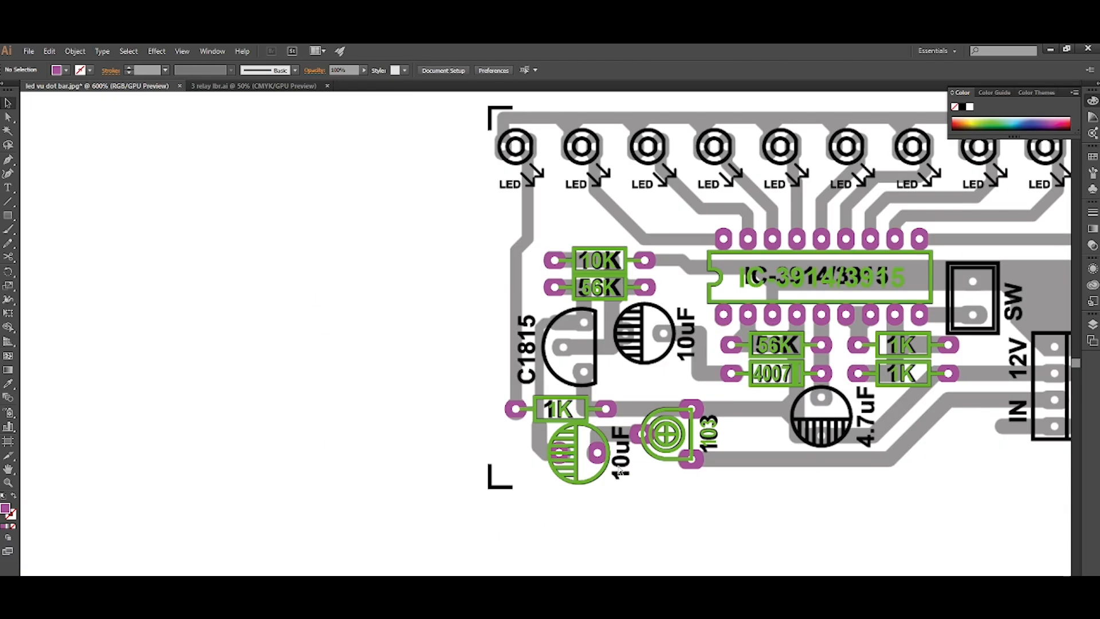
# Duplicate the 103 label and place the copy over the printed value of the lower 10uF capacitor.
pyautogui.hscroll(12, 595, 470)
pyautogui.scroll(3, 465, 469)
pyautogui.scroll(1, 469, 449)
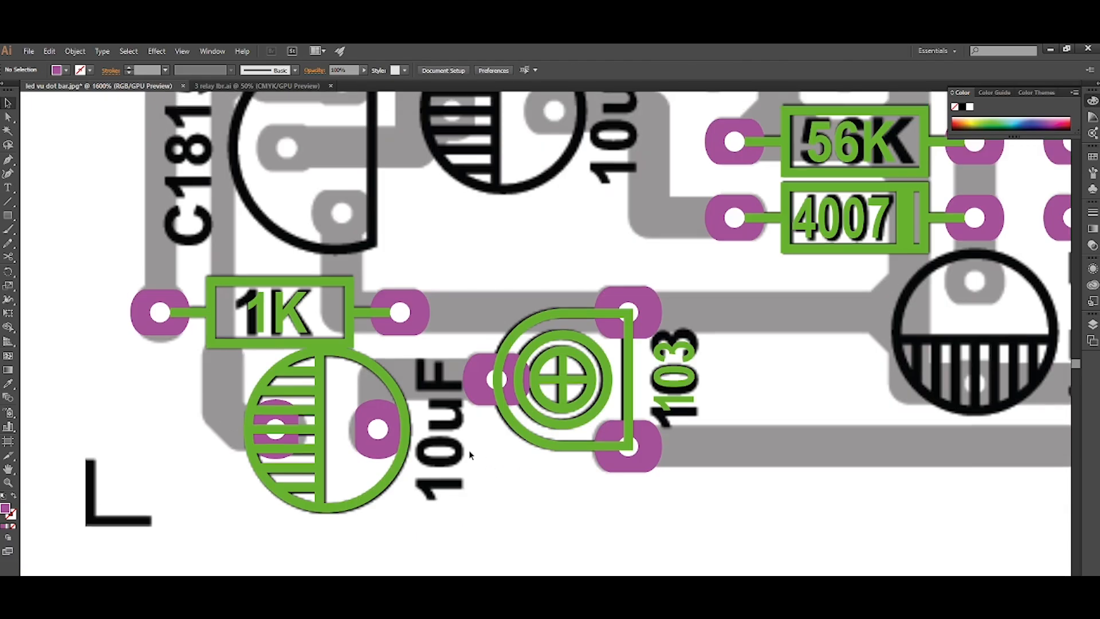
pyautogui.click(693, 407)
pyautogui.click(717, 486)
pyautogui.click(685, 405)
pyautogui.doubleClick(684, 404)
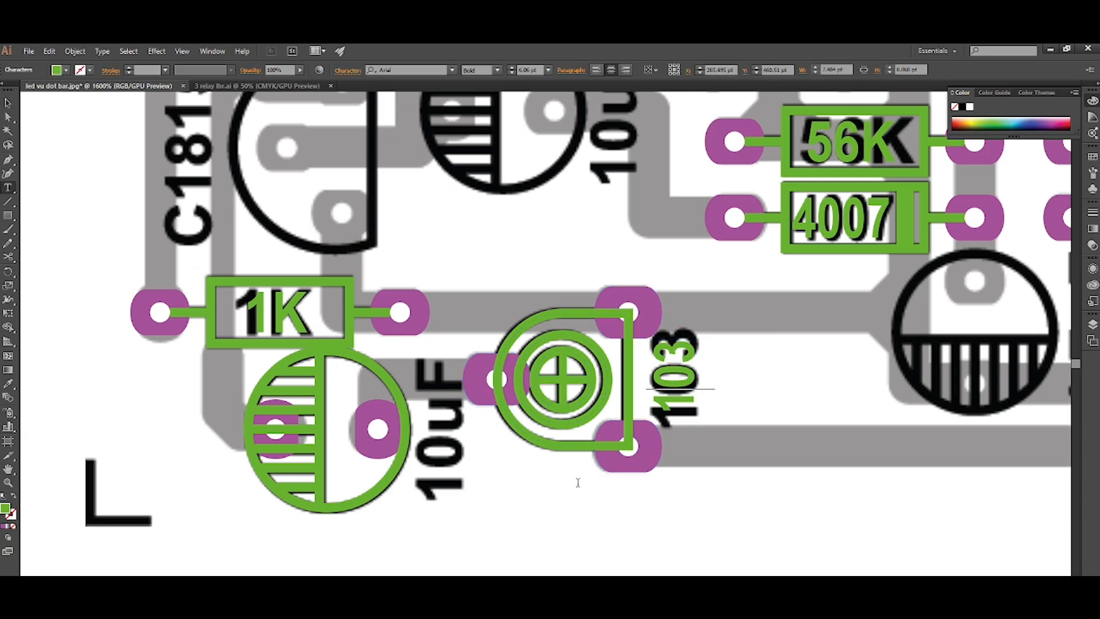
pyautogui.press('Escape')
pyautogui.moveTo(685, 405); pyautogui.dragTo(448, 484)
# Change the copied label's text to "10uF" and nudge it up onto the printed value.
pyautogui.doubleClick(448, 482)
pyautogui.moveTo(445, 428); pyautogui.dragTo(442, 520)
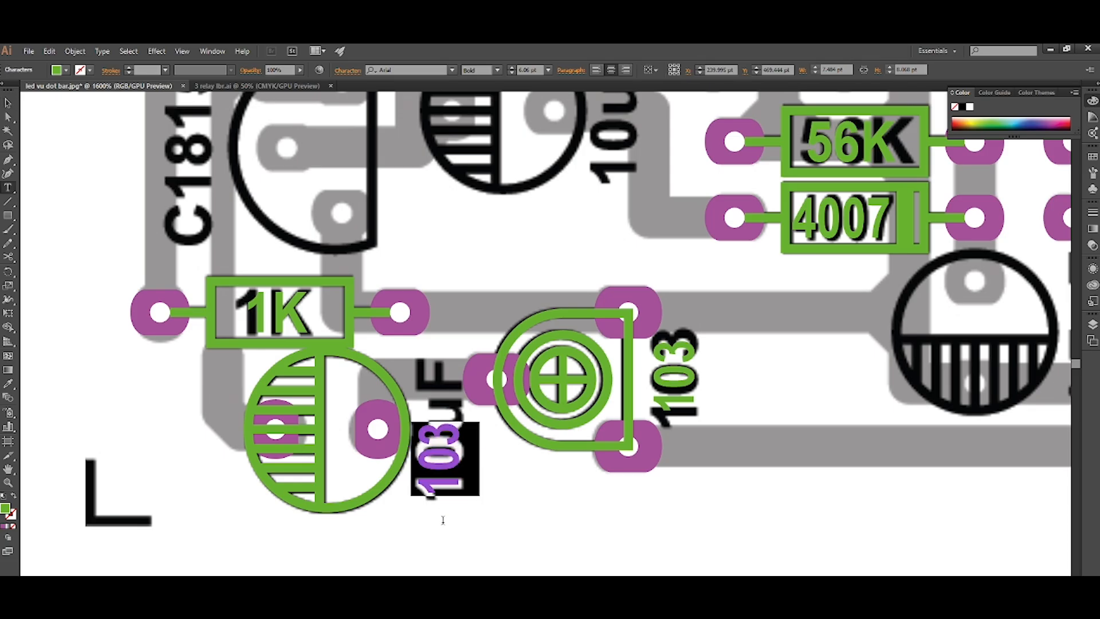
pyautogui.write('100uF')
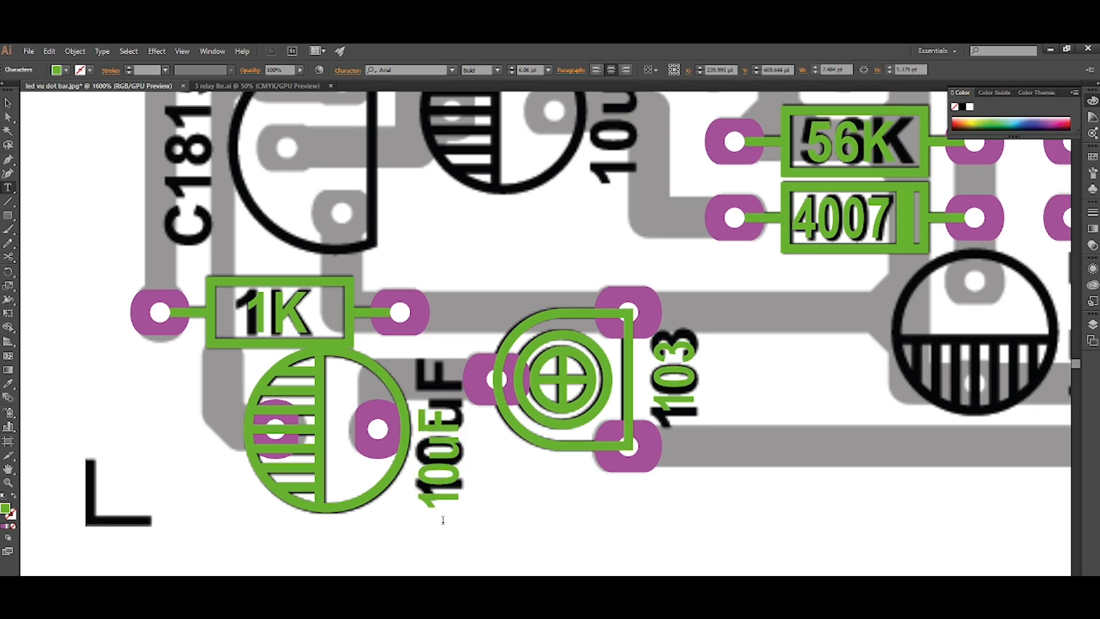
pyautogui.press('Escape')
pyautogui.press('Up')
pyautogui.press('Up')
pyautogui.press('Up')
pyautogui.press('Up')
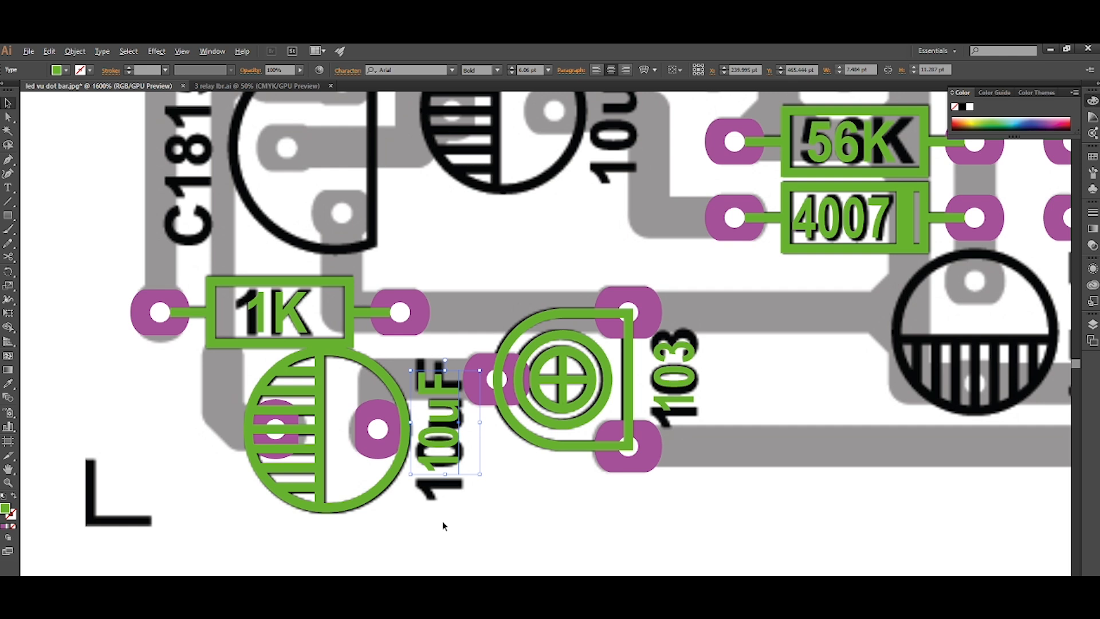
pyautogui.scroll(-2, 443, 520)
pyautogui.hscroll(2, 442, 521)
pyautogui.click(373, 533)
# Duplicate the 10uF capacitor footprint, rotate it so the hatched half faces down, and align it over the 4.7uF capacitor.
pyautogui.hscroll(1, 366, 529)
pyautogui.scroll(1, 343, 516)
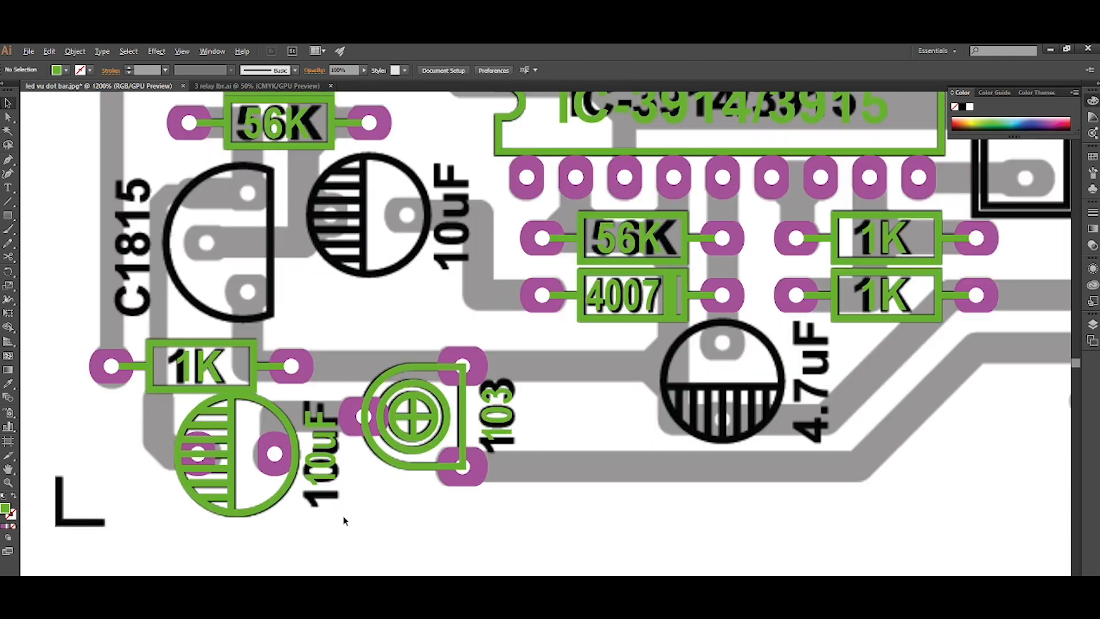
pyautogui.click(273, 473)
pyautogui.moveTo(273, 473); pyautogui.dragTo(774, 512)
pyautogui.hscroll(2, 762, 515)
pyautogui.press('Return')
pyautogui.press('Return')
pyautogui.press('v')
pyautogui.hscroll(1, 693, 482)
pyautogui.scroll(2, 633, 461)
pyautogui.moveTo(634, 467); pyautogui.dragTo(562, 262)
# Duplicate the 10uF label onto the printed value beside the 4.7uF capacitor and change its text to "4.7uF".
pyautogui.scroll(-3, 627, 412)
pyautogui.scroll(2, 484, 457)
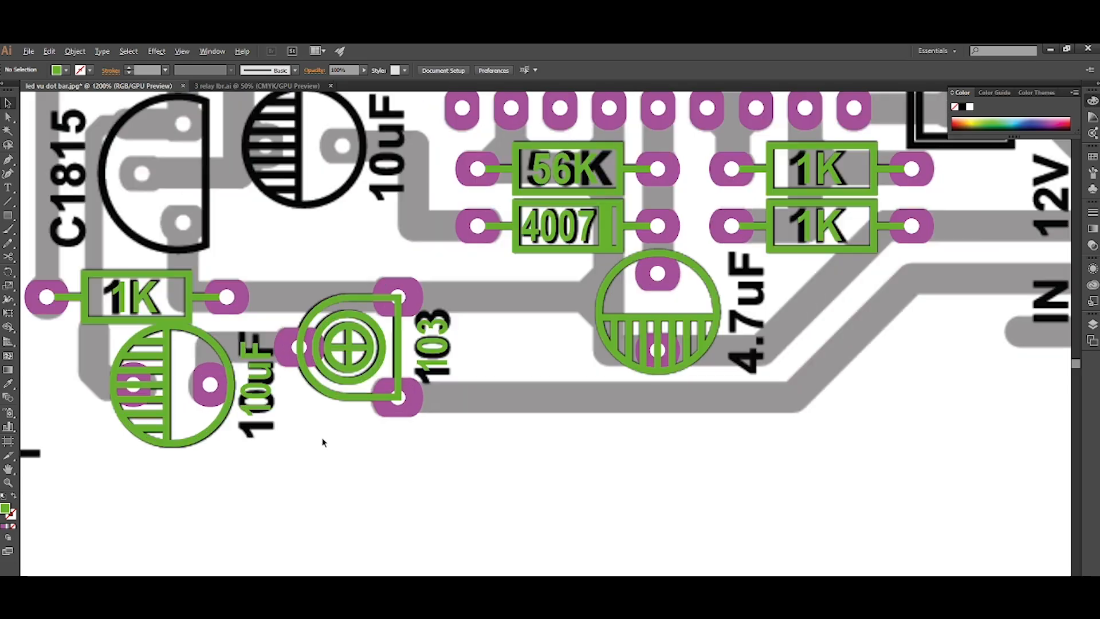
pyautogui.click(265, 401)
pyautogui.moveTo(265, 401); pyautogui.dragTo(766, 321)
pyautogui.hscroll(3, 652, 371)
pyautogui.scroll(1, 627, 356)
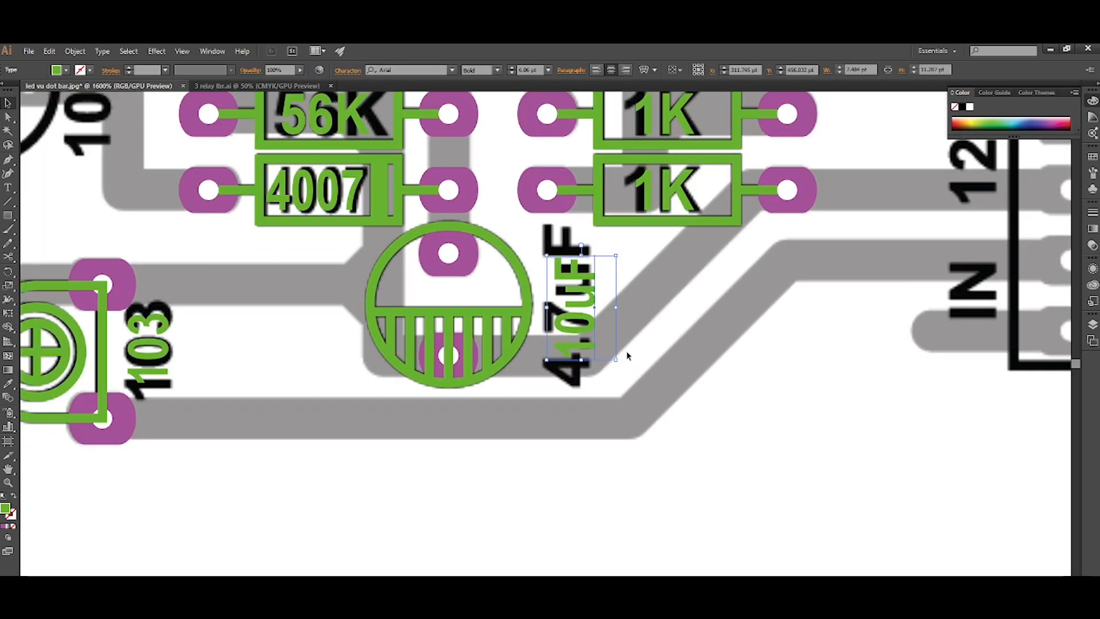
pyautogui.press('t')
pyautogui.moveTo(583, 309); pyautogui.dragTo(578, 372)
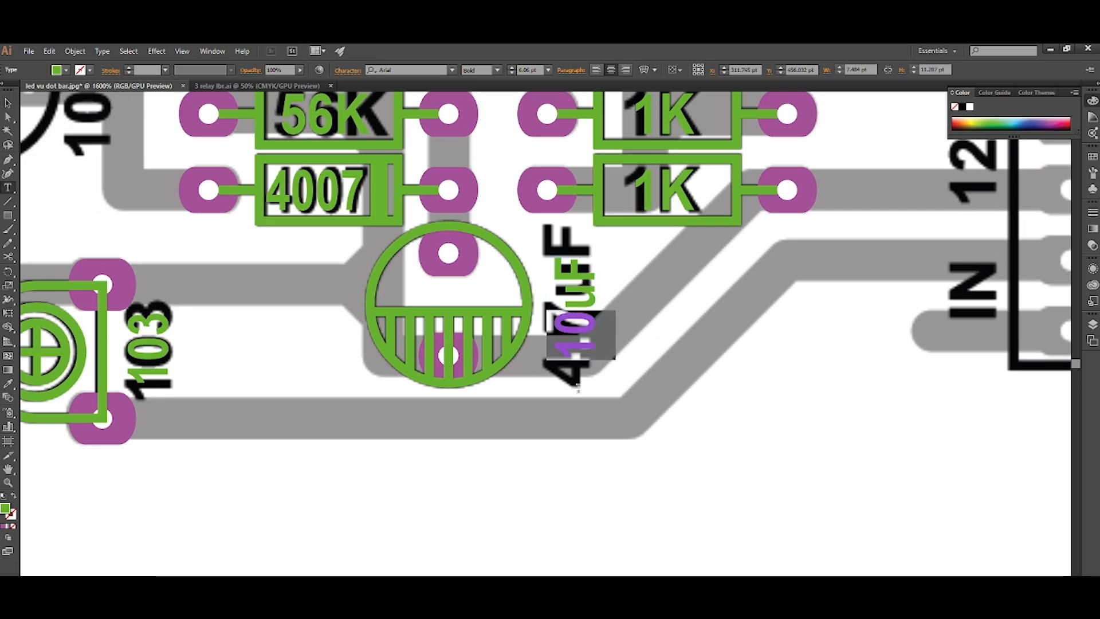
pyautogui.write('4.7')
pyautogui.press('Escape')
pyautogui.click(665, 373)
# Duplicate the lower 10uF capacitor footprint and its label over the upper 10uF capacitor and its printed value.
pyautogui.scroll(-3, 665, 373)
pyautogui.hscroll(-3, 665, 373)
pyautogui.scroll(2, 659, 375)
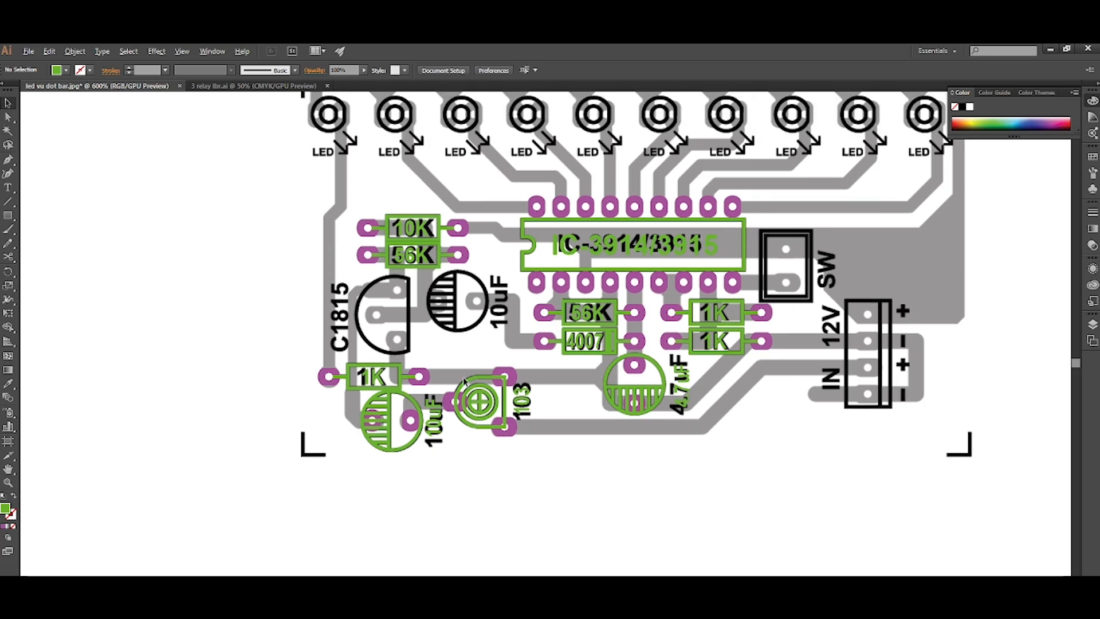
pyautogui.scroll(2, 464, 382)
pyautogui.moveTo(364, 507); pyautogui.dragTo(497, 270)
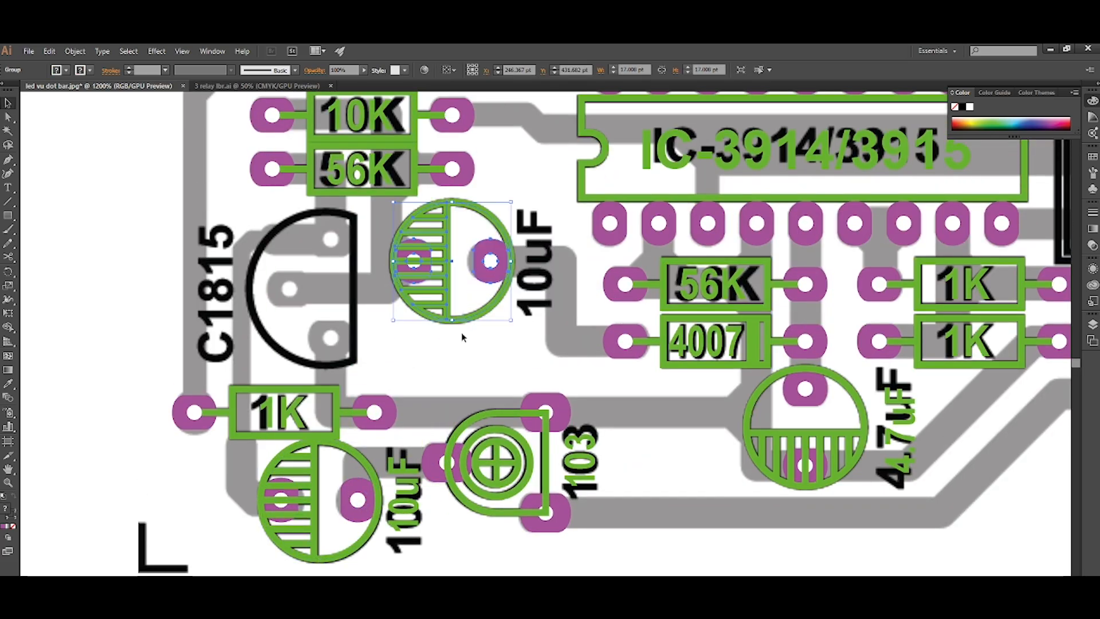
pyautogui.click(461, 333)
pyautogui.moveTo(409, 519); pyautogui.dragTo(535, 287)
pyautogui.click(521, 346)
# Copy the left of the two D-shaped three-pin transistor footprints from the library parts.
pyautogui.scroll(-2, 521, 346)
pyautogui.hscroll(-4, 521, 344)
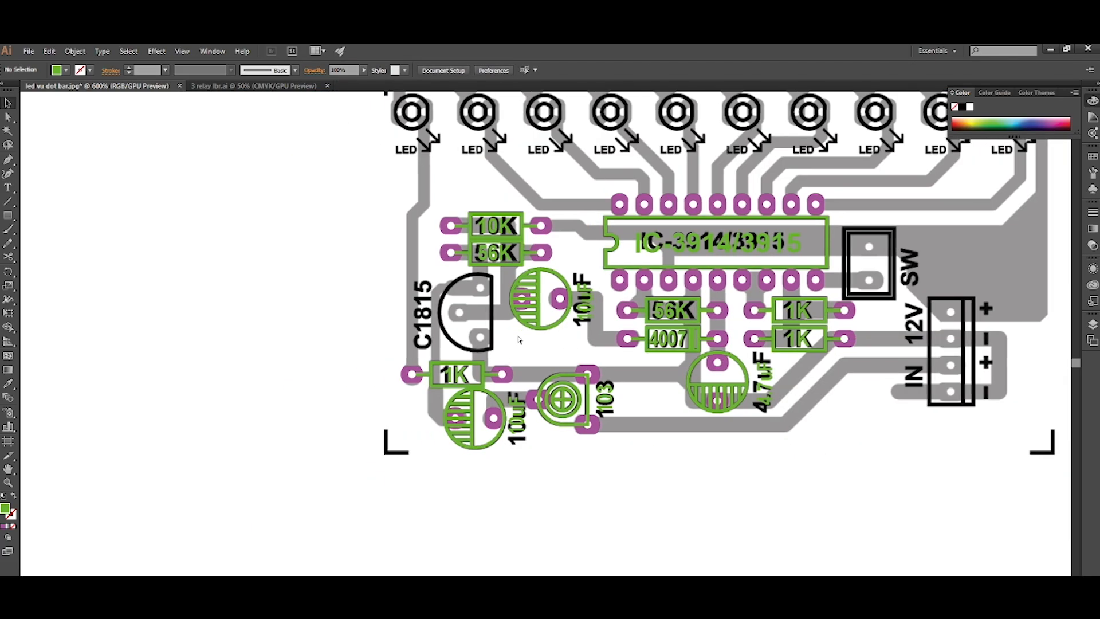
pyautogui.scroll(-2, 519, 343)
pyautogui.hscroll(9, 517, 339)
pyautogui.hscroll(5, 519, 339)
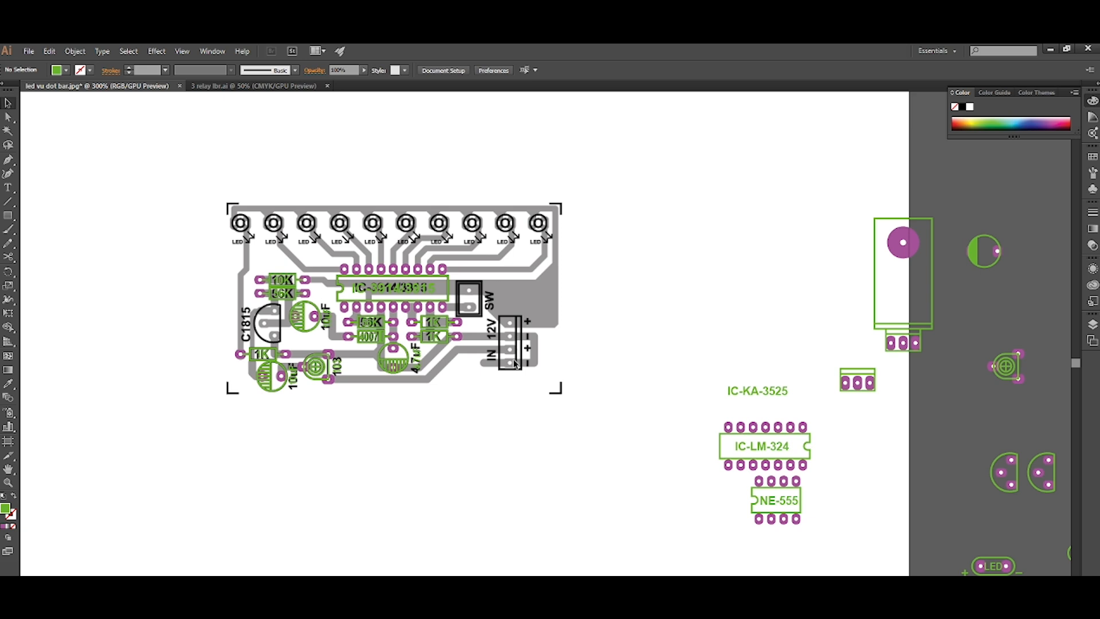
pyautogui.hscroll(6, 516, 364)
pyautogui.scroll(3, 741, 449)
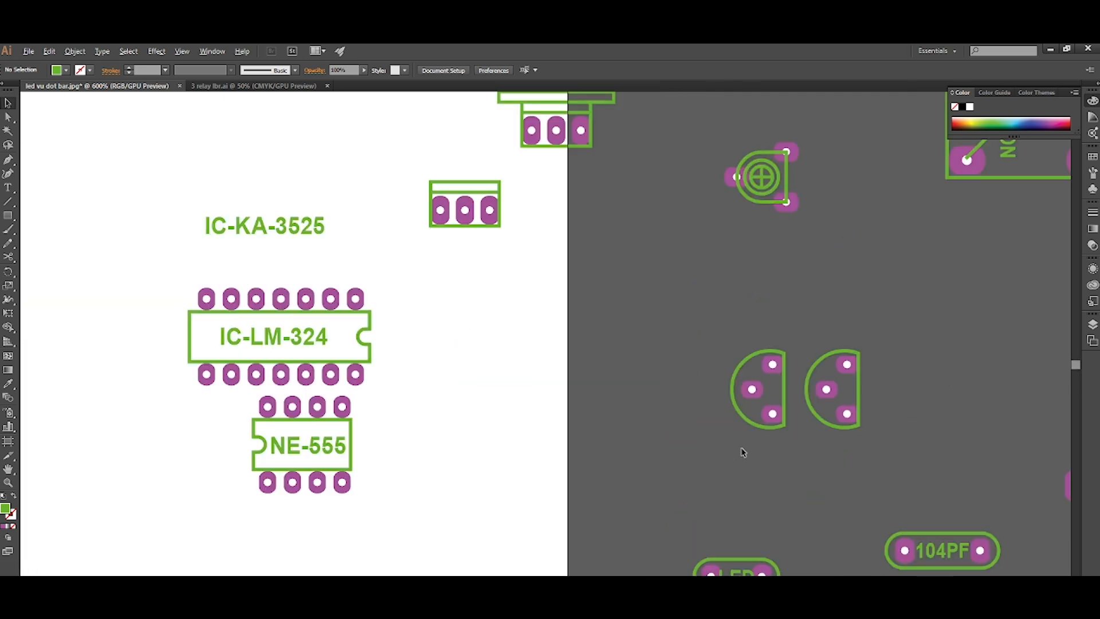
pyautogui.moveTo(806, 462); pyautogui.dragTo(821, 500)
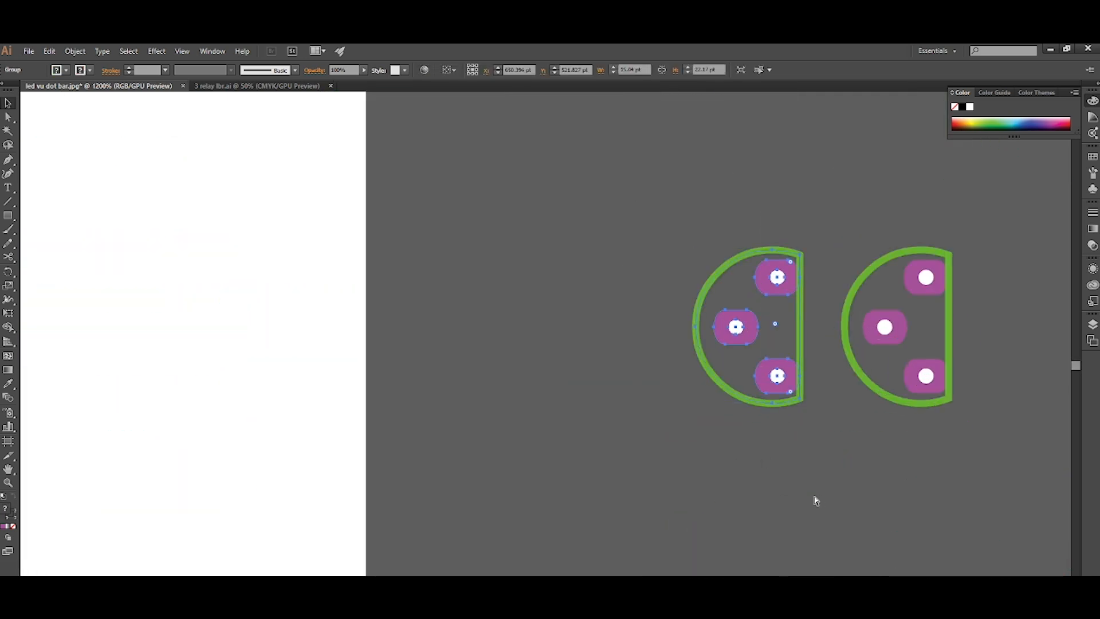
# Paste the transistor footprint and align it over the C1815 transistor in the image.
pyautogui.scroll(-5, 809, 468)
pyautogui.hscroll(-3, 504, 433)
pyautogui.scroll(3, 401, 350)
pyautogui.hscroll(-2, 355, 351)
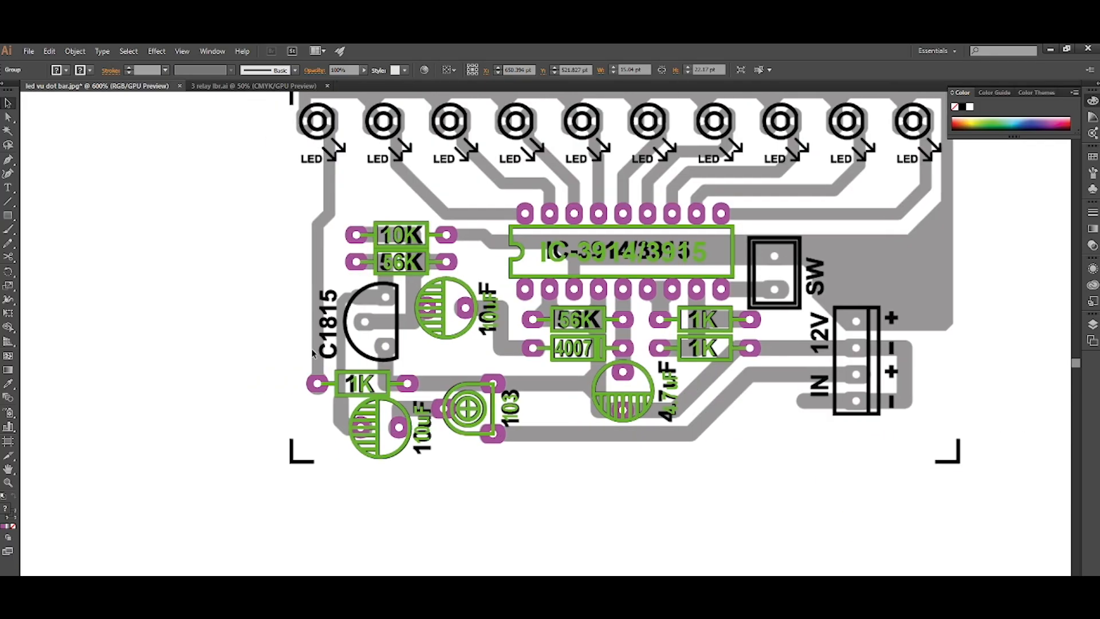
pyautogui.scroll(3, 318, 341)
pyautogui.scroll(2, 387, 351)
pyautogui.hotkey('ctrl', 'v')
pyautogui.moveTo(562, 414); pyautogui.dragTo(508, 446)
pyautogui.click(327, 405)
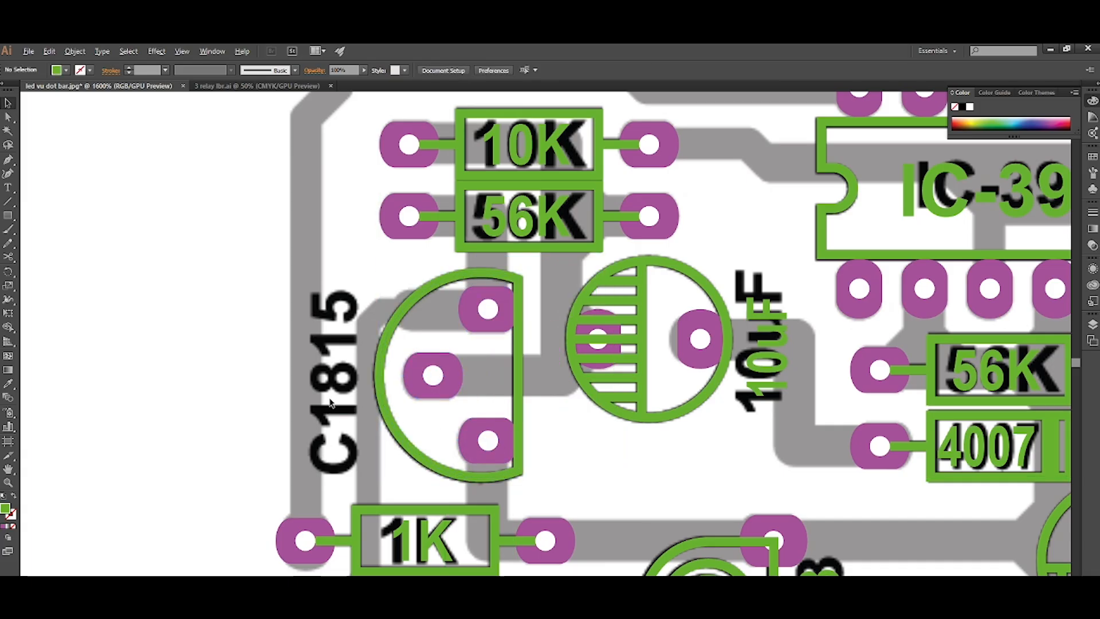
# Duplicate the upper 10uF label and place the copy over the transistor's printed name.
pyautogui.scroll(-2, 328, 404)
pyautogui.hscroll(-1, 343, 400)
pyautogui.scroll(2, 438, 401)
pyautogui.moveTo(750, 375); pyautogui.dragTo(312, 412)
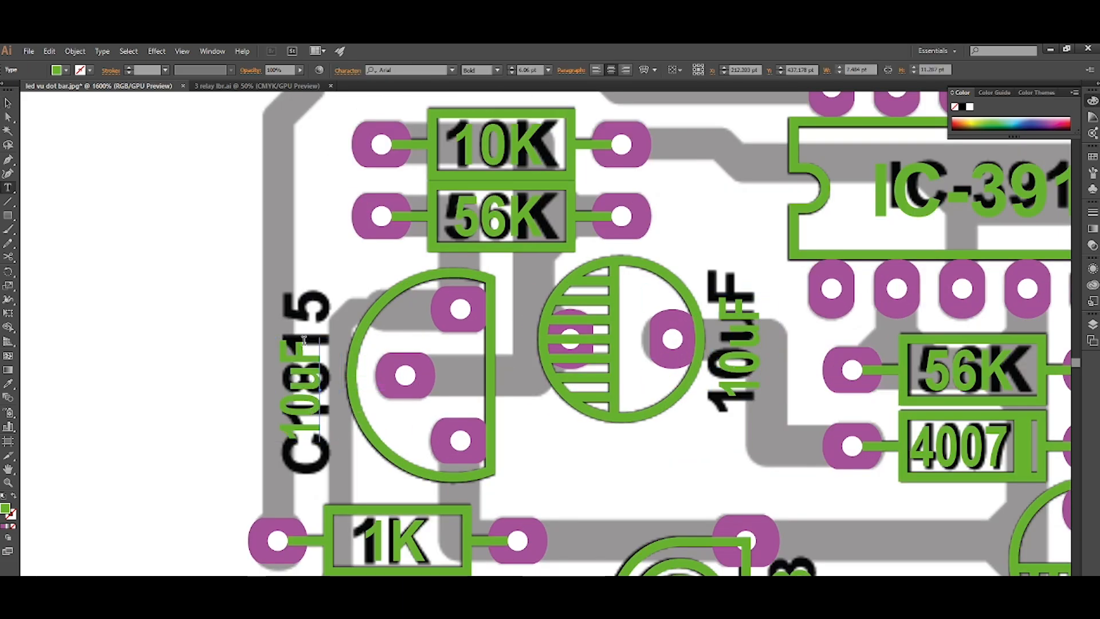
# Change the label beside the transistor to "C1815" and nudge it onto the printed name.
pyautogui.moveTo(304, 340); pyautogui.dragTo(300, 488)
pyautogui.write('1815')
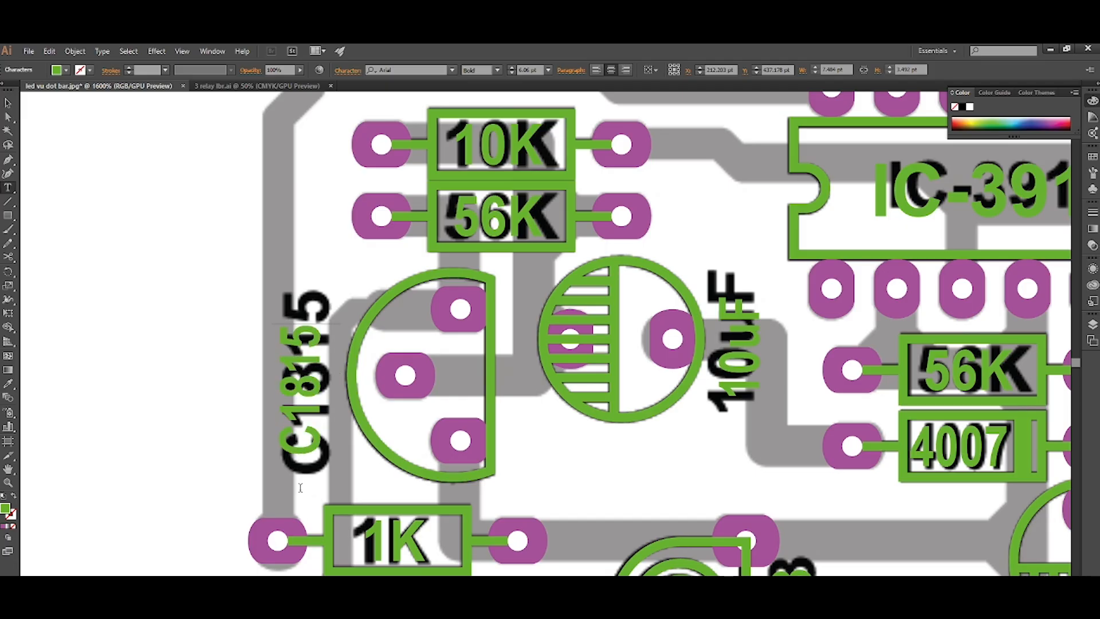
pyautogui.press('Escape')
pyautogui.press('Right')
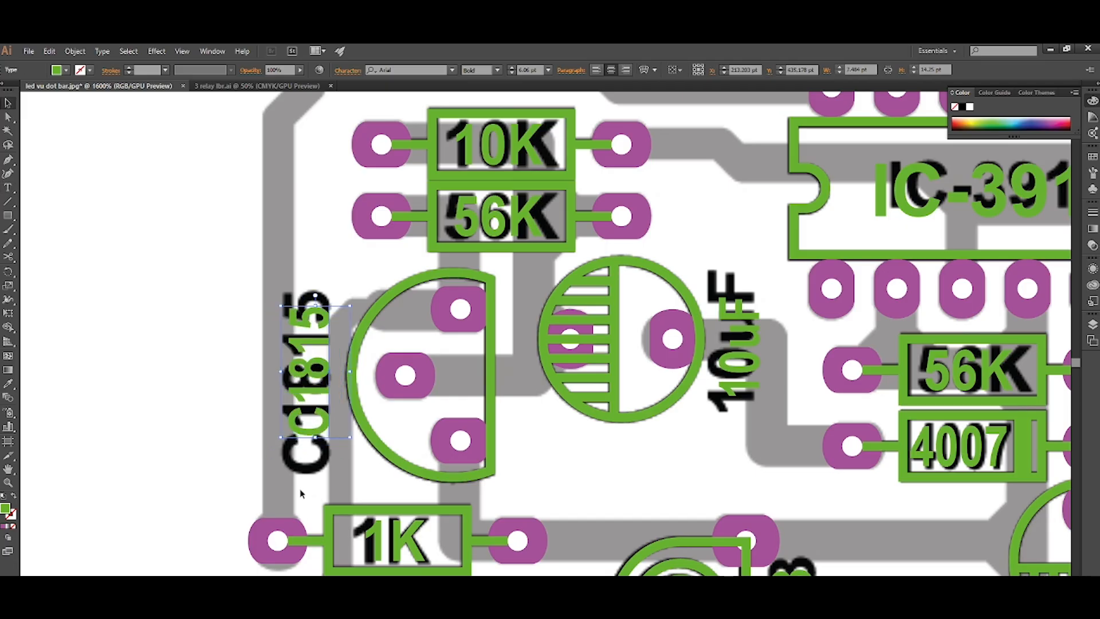
pyautogui.click(537, 491)
# Copy the small three-pin connector footprint from the library parts and return to the 12V/IN connector on the board.
pyautogui.scroll(-3, 535, 487)
pyautogui.hscroll(2, 535, 487)
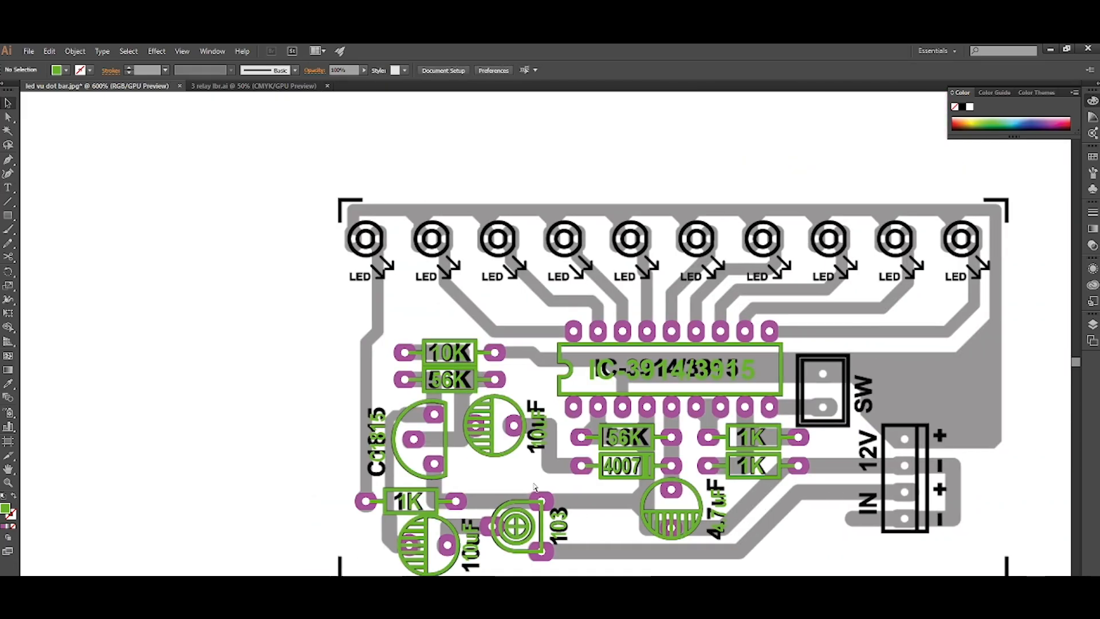
pyautogui.scroll(-2, 535, 487)
pyautogui.hscroll(1, 535, 486)
pyautogui.hscroll(2, 535, 487)
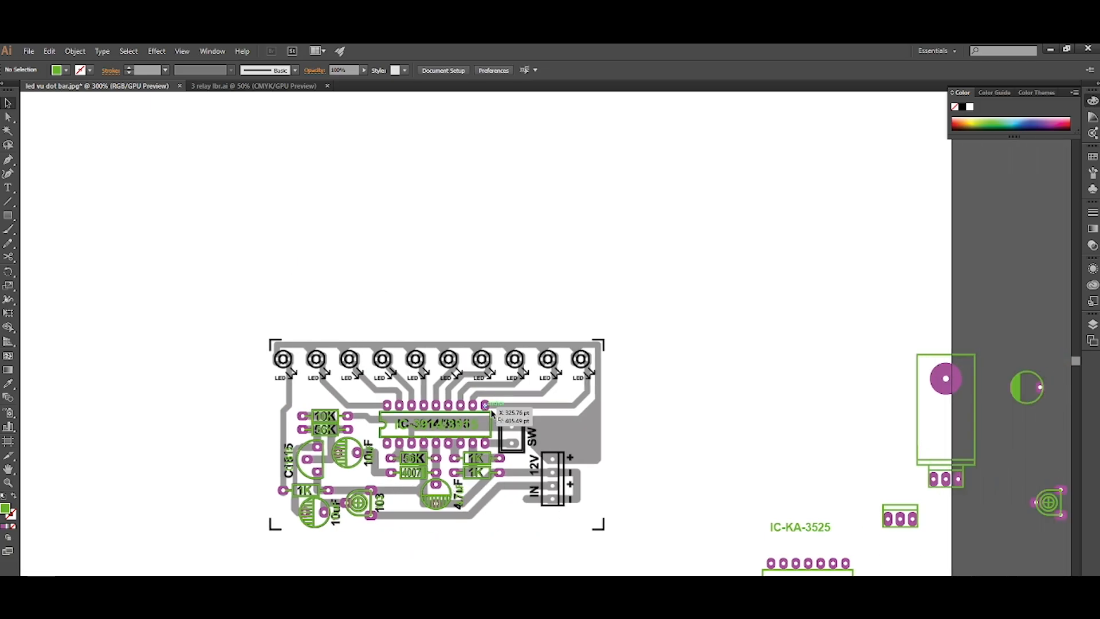
pyautogui.scroll(-2, 513, 474)
pyautogui.hscroll(2, 513, 474)
pyautogui.hscroll(1, 513, 473)
pyautogui.scroll(-1, 715, 505)
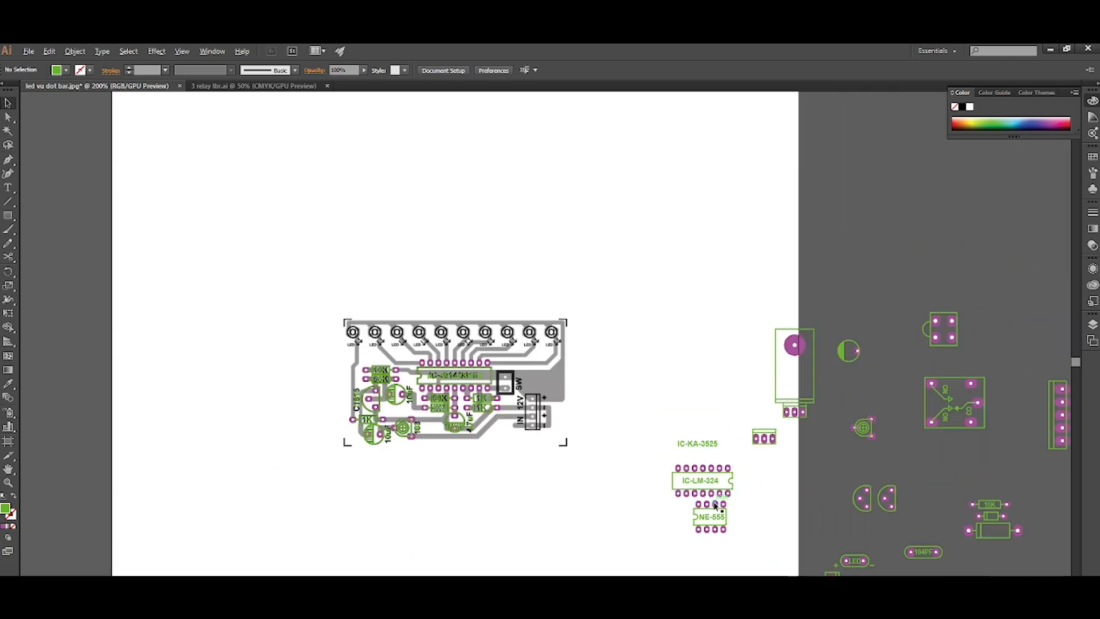
pyautogui.hscroll(1, 733, 493)
pyautogui.scroll(2, 776, 445)
pyautogui.hscroll(1, 776, 446)
pyautogui.scroll(2, 630, 436)
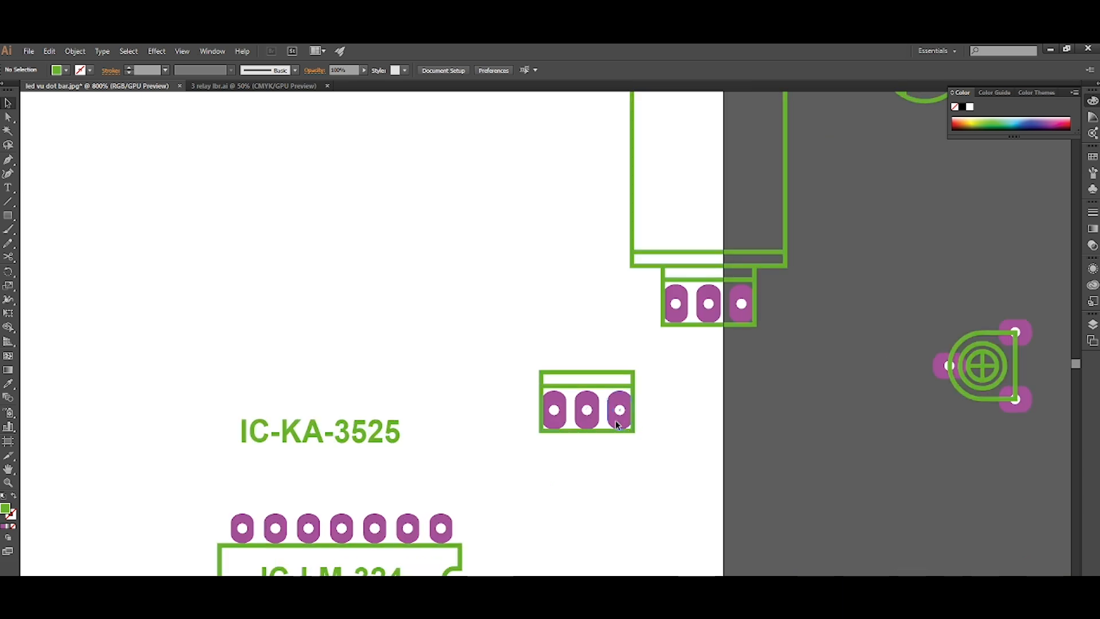
pyautogui.click(615, 422)
pyautogui.scroll(-5, 703, 474)
pyautogui.scroll(6, 554, 452)
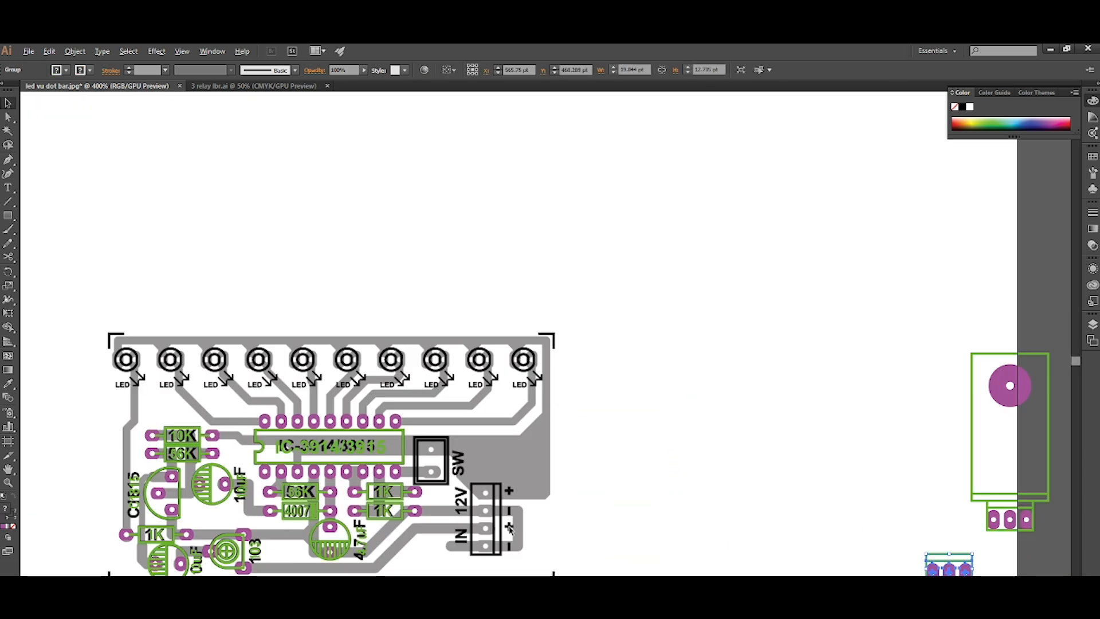
# Rotate the three-pin connector in 90° increments until its pads face the board's components, and ungroup it beside the 12V/IN connector.
pyautogui.hotkey('ctrl', 'r')
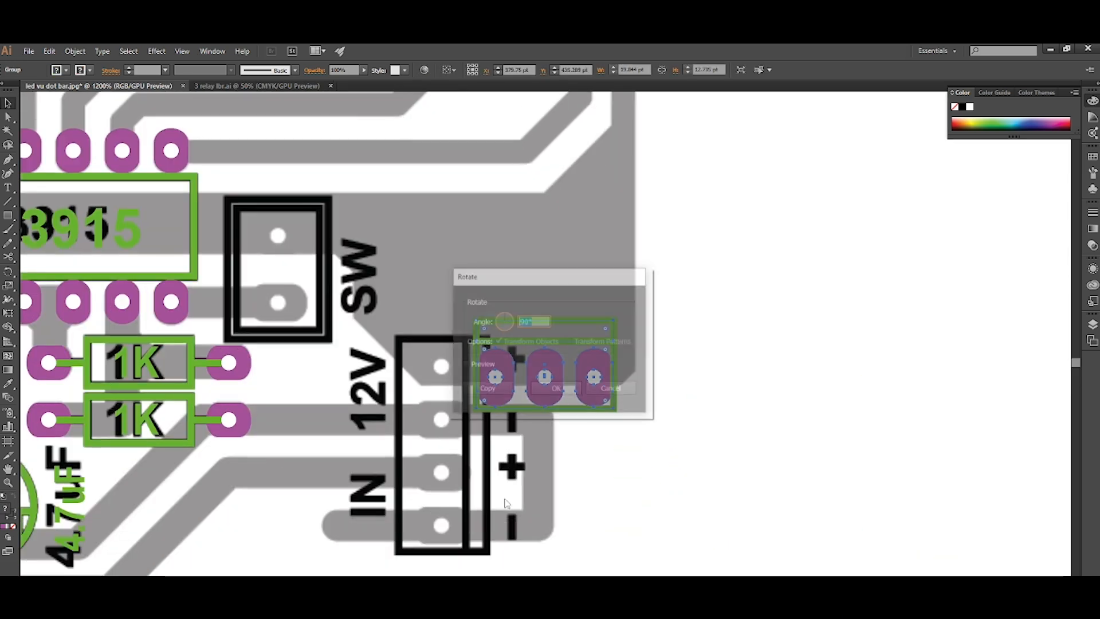
pyautogui.press('Return')
pyautogui.hotkey('ctrl', 'd')
pyautogui.hotkey('ctrl', 'd')
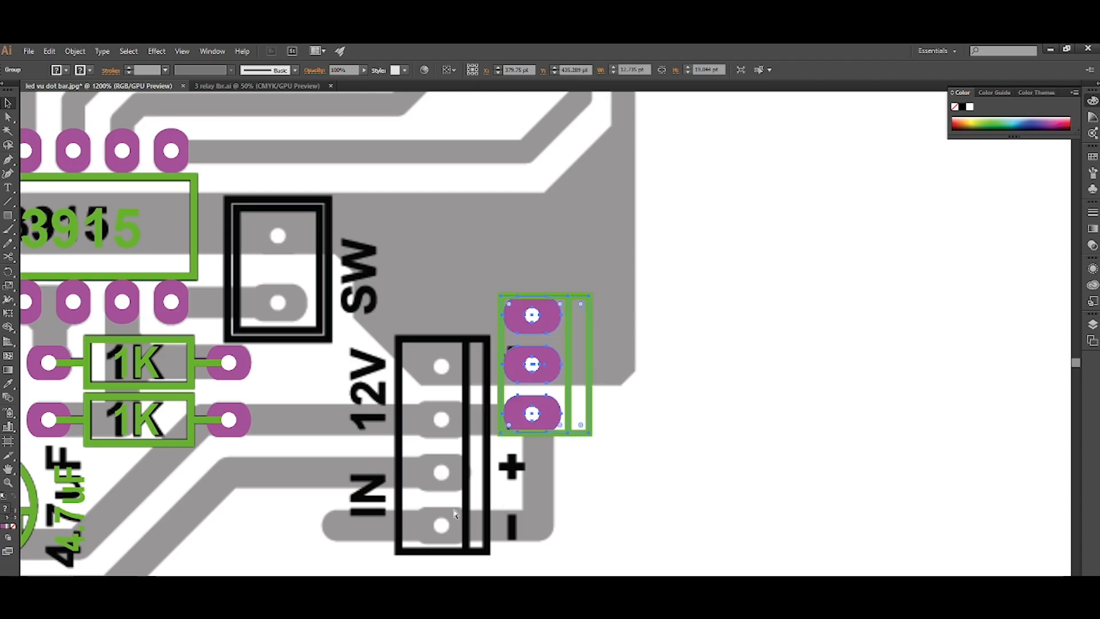
pyautogui.moveTo(455, 514); pyautogui.dragTo(523, 541)
pyautogui.click(643, 449)
pyautogui.click(614, 441)
pyautogui.hotkey('ctrl', 'shift', 'g')
pyautogui.click(651, 554)
# Move the connector's middle pad onto the upper hole of the SW connector and duplicate it onto the lower hole.
pyautogui.moveTo(617, 399); pyautogui.dragTo(402, 318)
pyautogui.scroll(3, 355, 332)
pyautogui.scroll(2, 335, 338)
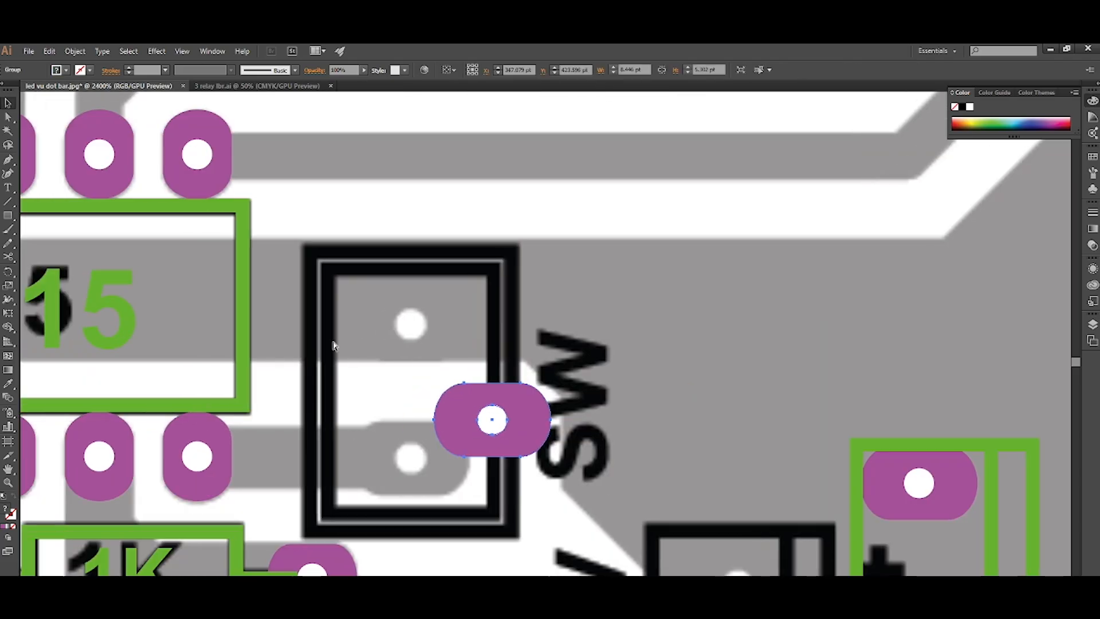
pyautogui.moveTo(537, 439); pyautogui.dragTo(453, 460)
pyautogui.scroll(-1, 455, 449)
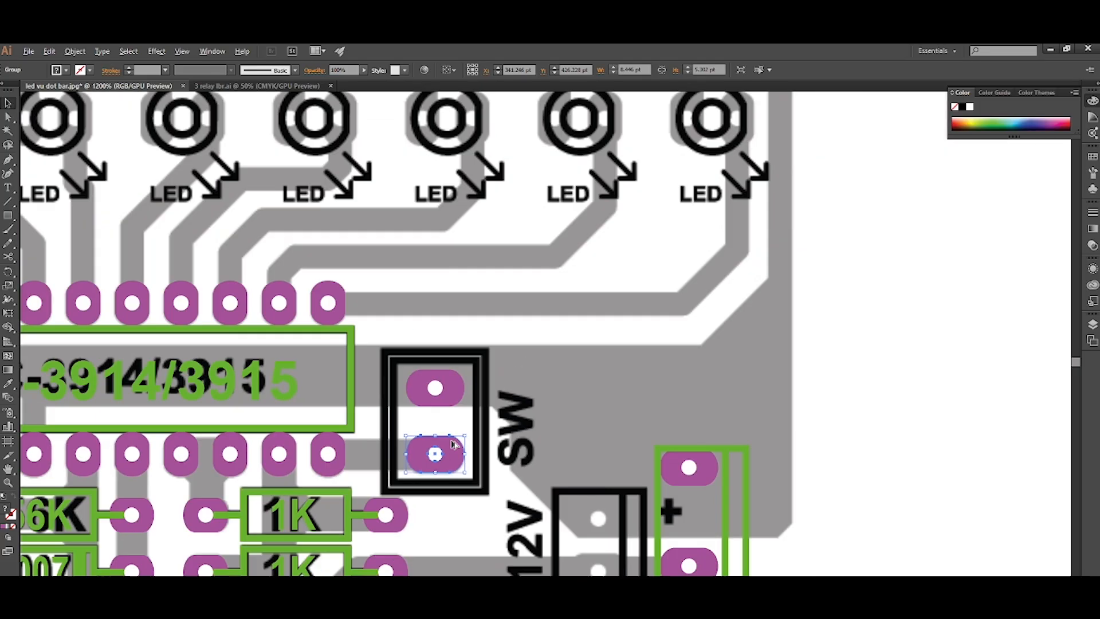
pyautogui.hscroll(-1, 460, 478)
pyautogui.click(505, 501)
pyautogui.scroll(-10, 507, 498)
pyautogui.hscroll(-1, 501, 486)
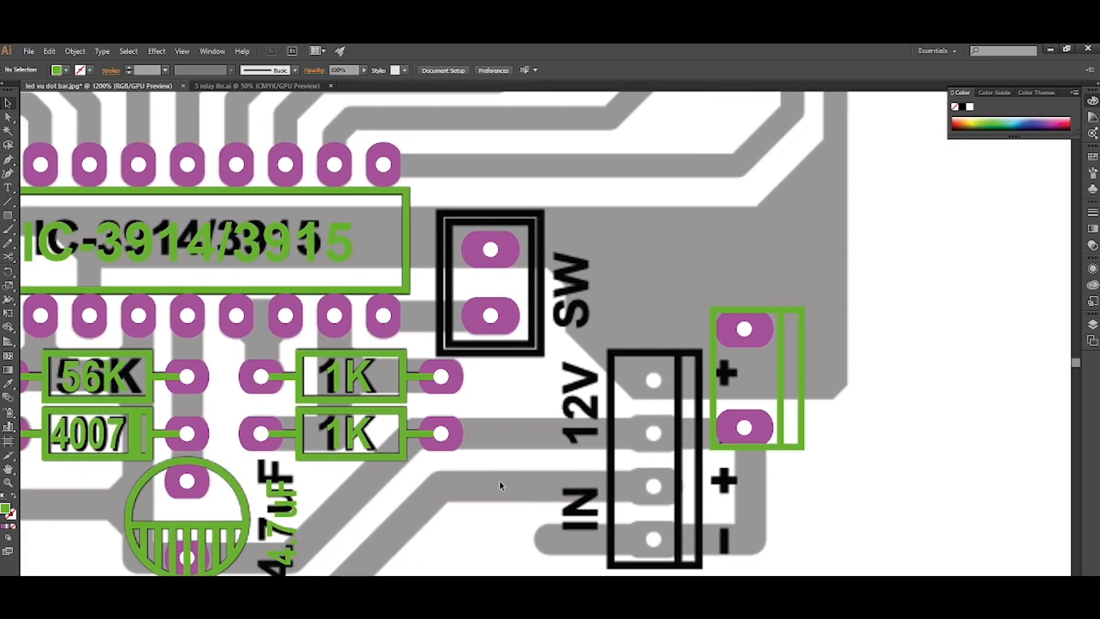
# Draw a rectangle of about 15 × 20 pt over the SW connector's outer frame, with a green stroke and no fill.
pyautogui.scroll(5, 501, 485)
pyautogui.scroll(2, 492, 396)
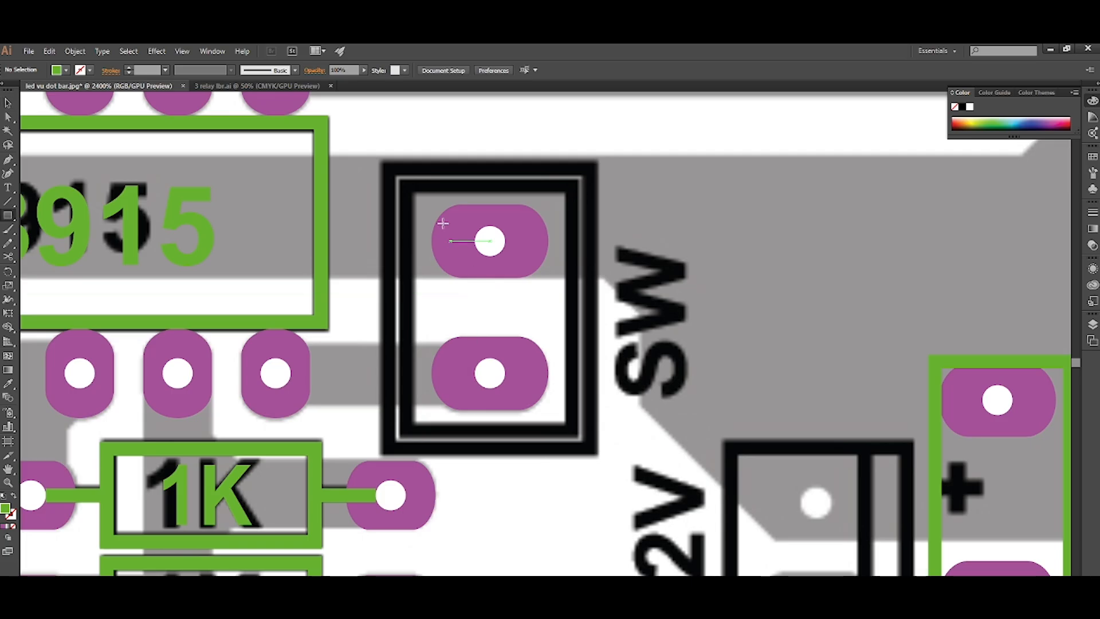
pyautogui.moveTo(386, 167); pyautogui.dragTo(590, 448)
pyautogui.hotkey('shift', 'x')
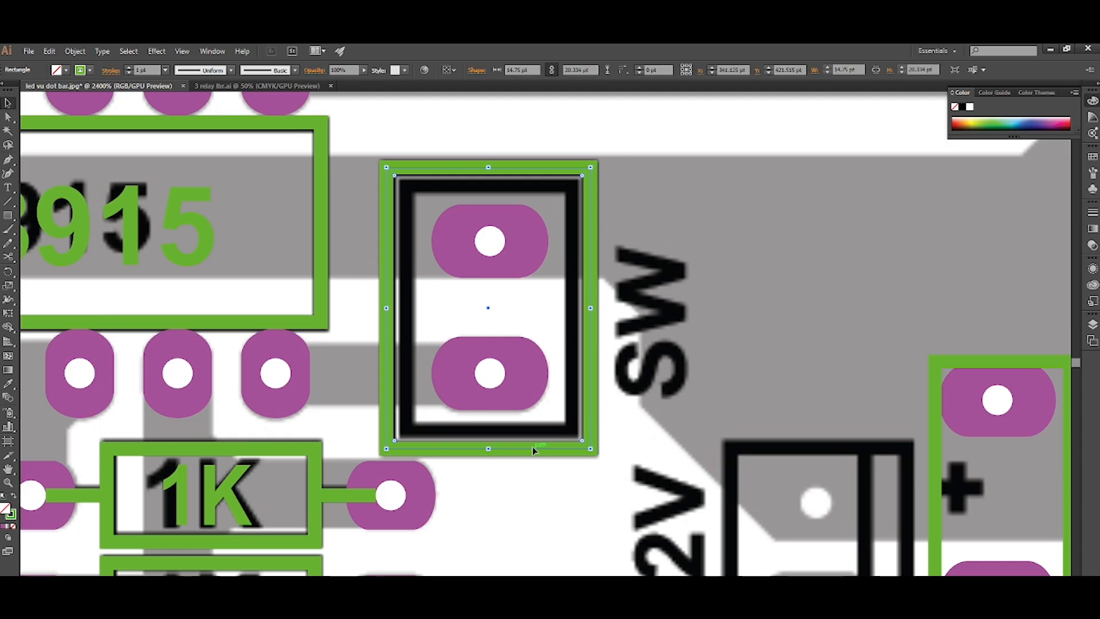
pyautogui.click(548, 478)
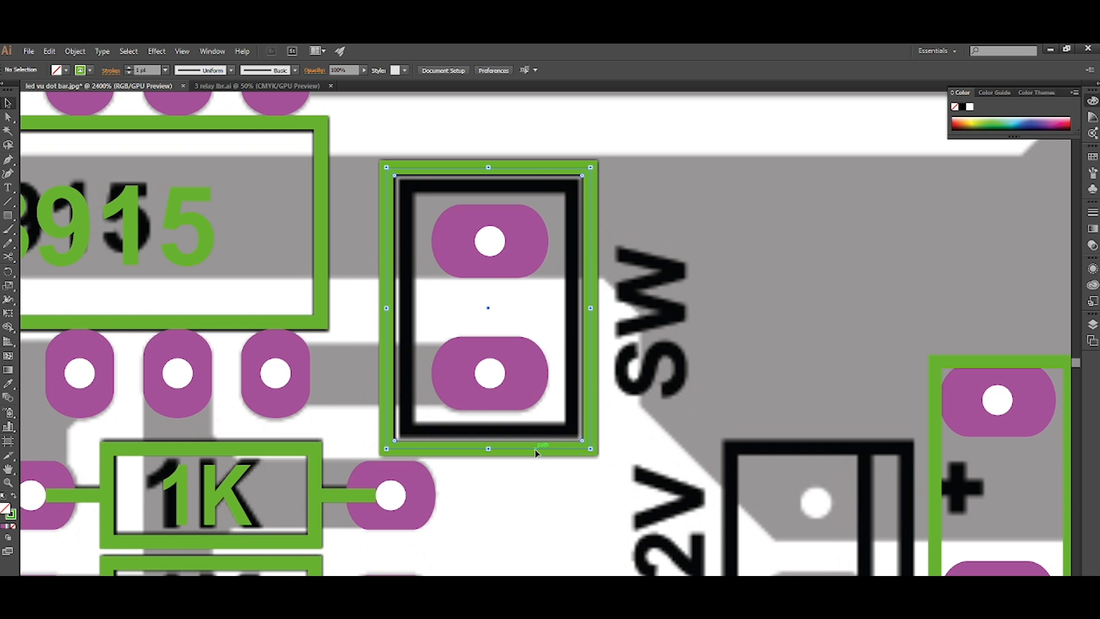
# Offset the SW connector's green outline by 10 pt to make a second rectangle.
pyautogui.hotkey('ctrl', 'alt', 'o')
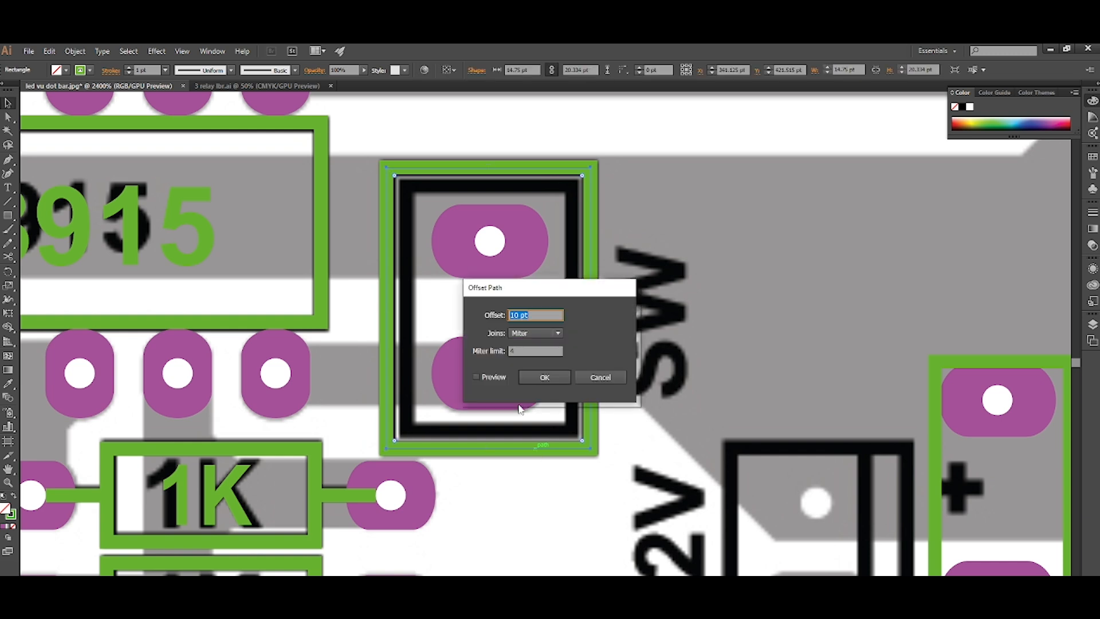
pyautogui.click(476, 376)
pyautogui.click(544, 377)
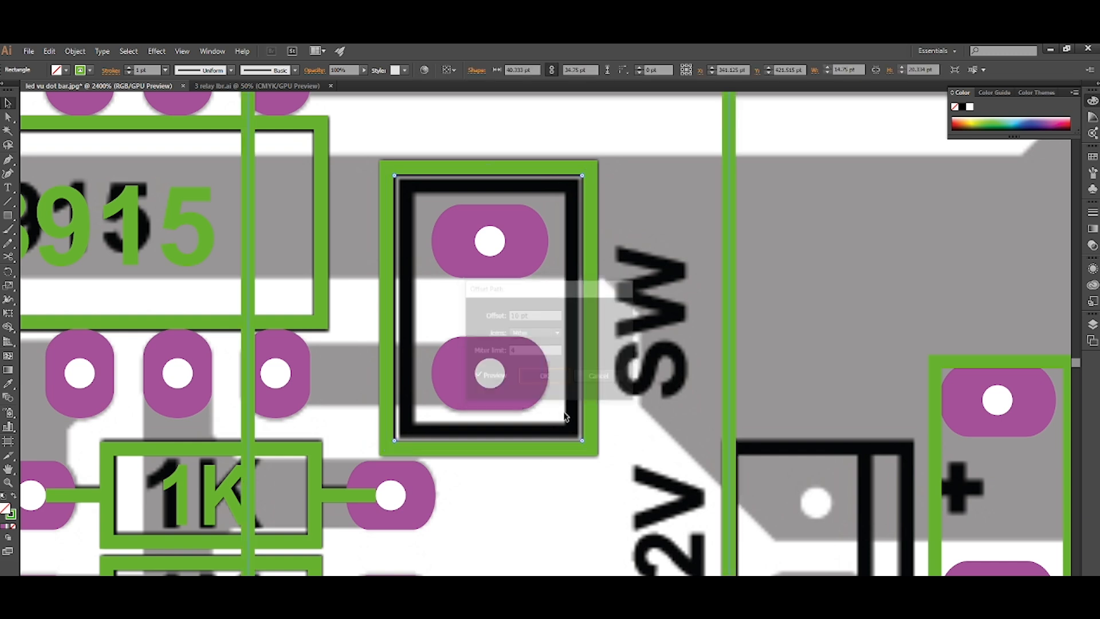
pyautogui.scroll(-2, 650, 513)
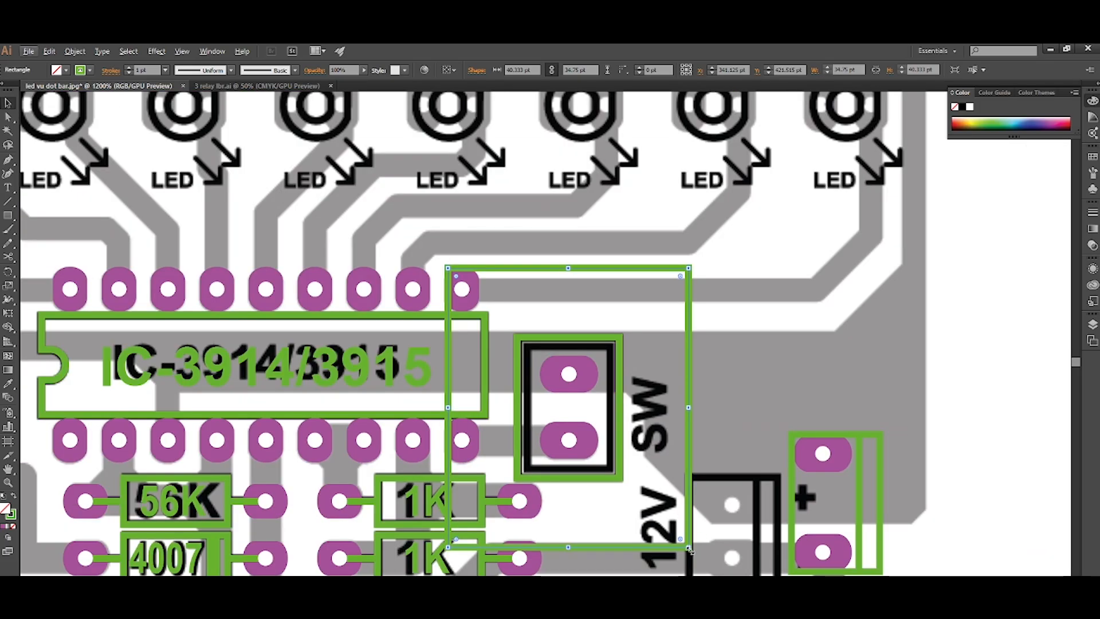
# Shrink the offset rectangle to 11.25 pt wide and stretch its height to match the SW connector's printed inner frame.
pyautogui.moveTo(532, 367); pyautogui.dragTo(607, 453)
pyautogui.scroll(1, 601, 420)
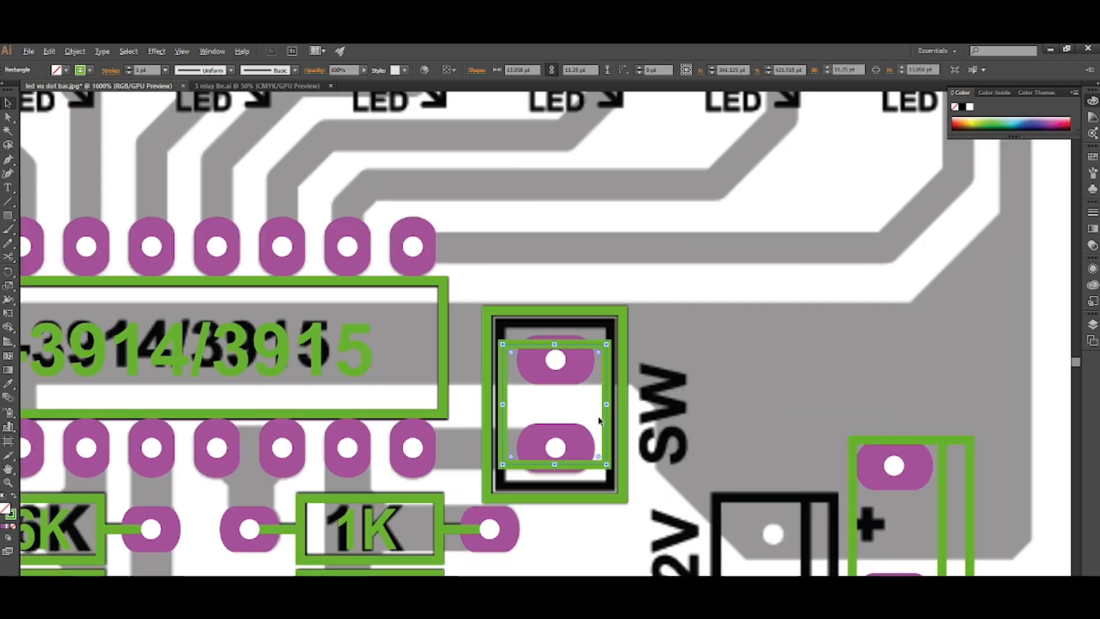
pyautogui.scroll(1, 599, 421)
pyautogui.moveTo(544, 310); pyautogui.dragTo(543, 286)
pyautogui.moveTo(544, 493); pyautogui.dragTo(590, 539)
pyautogui.scroll(-1, 555, 518)
pyautogui.click(652, 507)
pyautogui.click(665, 319)
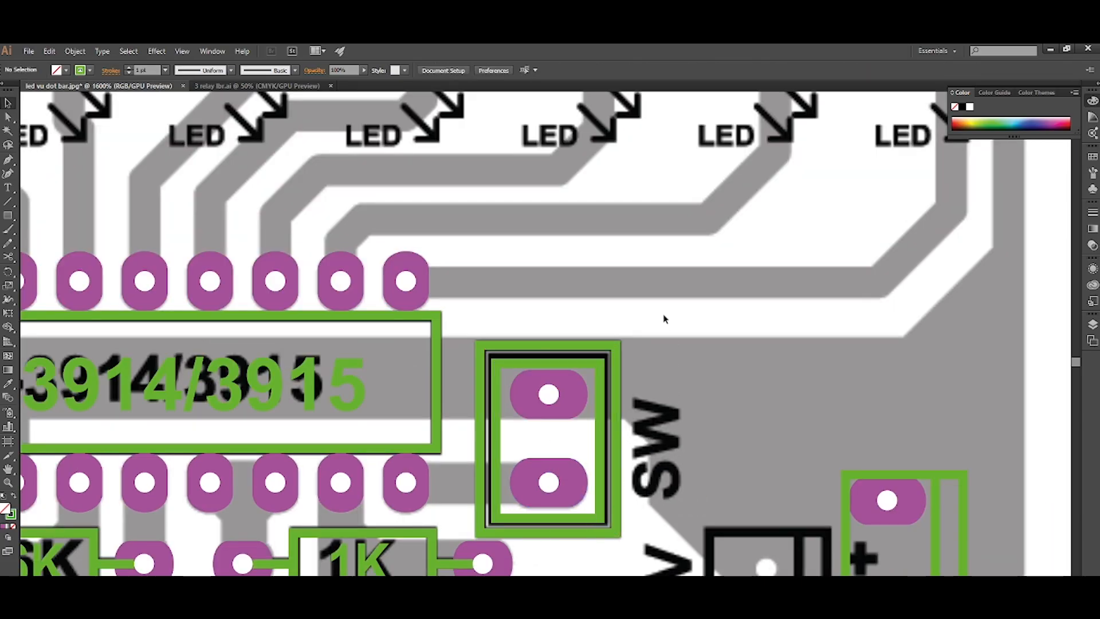
# Group the two green rectangles and both pads of the SW connector.
pyautogui.moveTo(524, 542); pyautogui.dragTo(527, 542)
pyautogui.hotkey('ctrl', 'g')
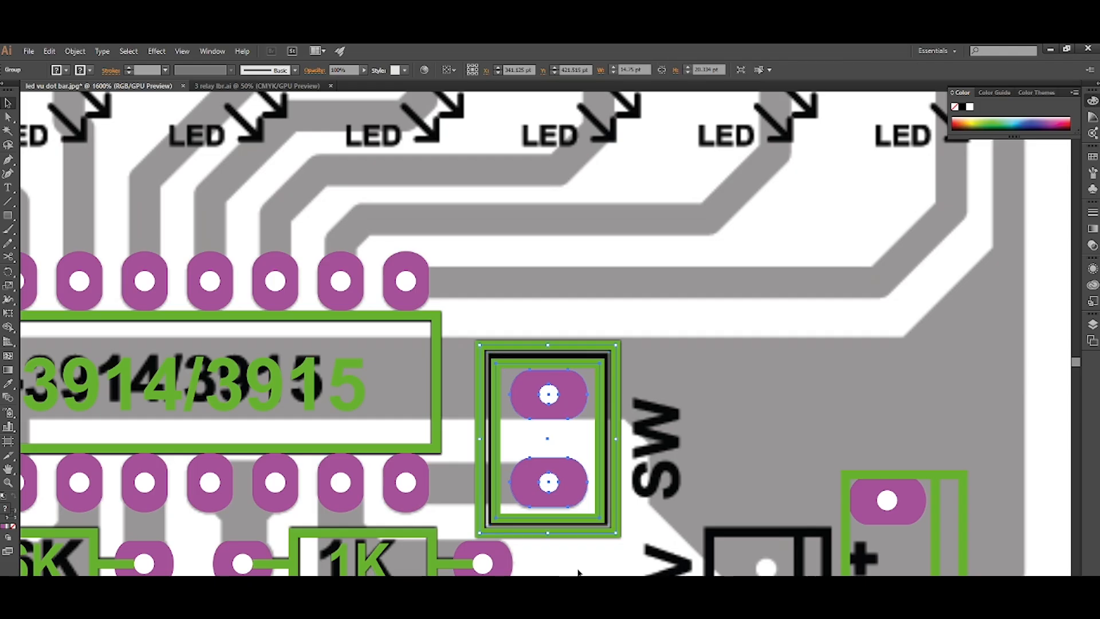
pyautogui.click(577, 570)
# Move the ungrouped connector's upper pad onto the first 12V/IN hole and duplicate it onto the other three holes.
pyautogui.scroll(-2, 570, 481)
pyautogui.scroll(-6, 570, 482)
pyautogui.hscroll(3, 579, 478)
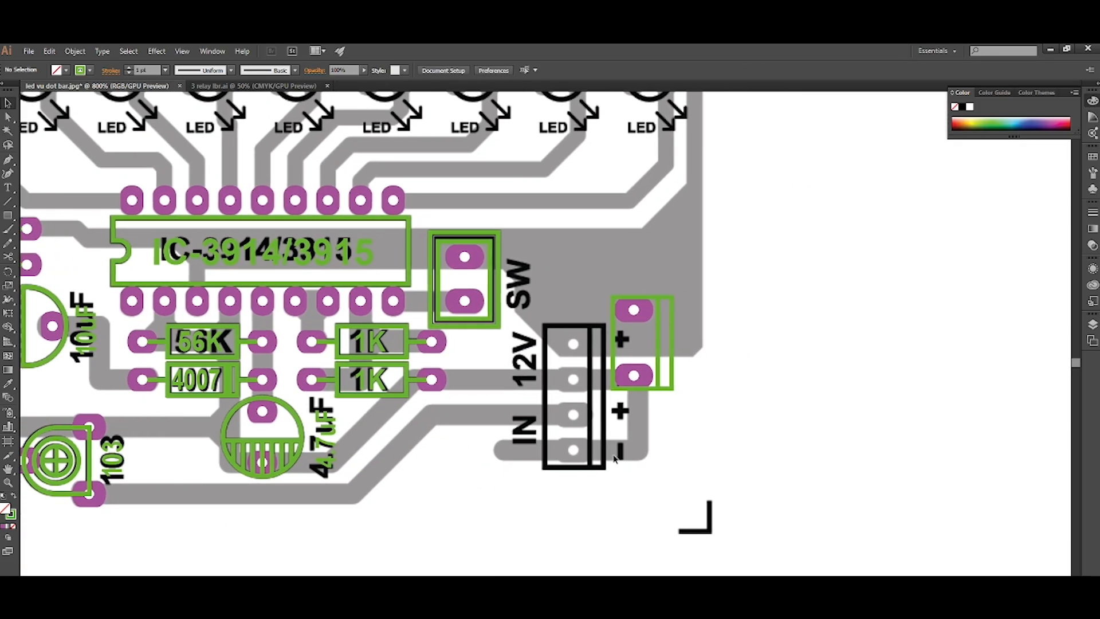
pyautogui.scroll(1, 615, 440)
pyautogui.scroll(2, 595, 404)
pyautogui.scroll(2, 575, 368)
pyautogui.moveTo(704, 294); pyautogui.dragTo(570, 373)
pyautogui.scroll(-2, 569, 373)
pyautogui.scroll(-1, 580, 440)
pyautogui.scroll(1, 574, 370)
pyautogui.moveTo(567, 302); pyautogui.dragTo(567, 368)
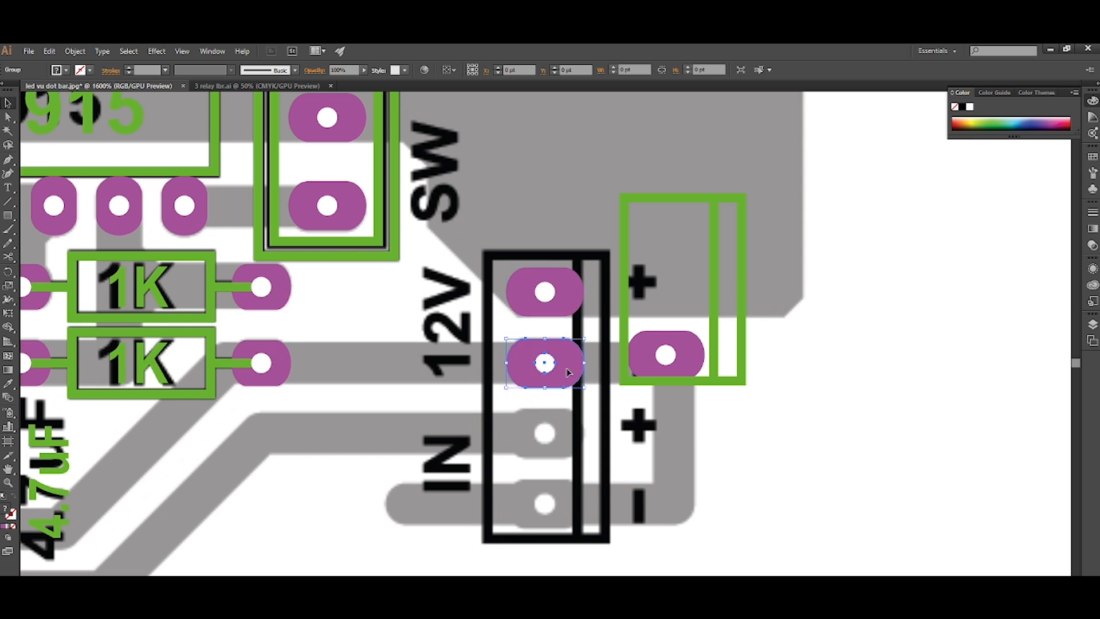
pyautogui.scroll(-1, 567, 369)
pyautogui.moveTo(569, 317); pyautogui.dragTo(581, 457)
pyautogui.hscroll(1, 612, 425)
pyautogui.click(611, 422)
# Delete the leftover three-pin connector outline and its remaining pad.
pyautogui.scroll(-2, 610, 420)
pyautogui.moveTo(699, 220); pyautogui.dragTo(591, 416)
pyautogui.press('Delete')
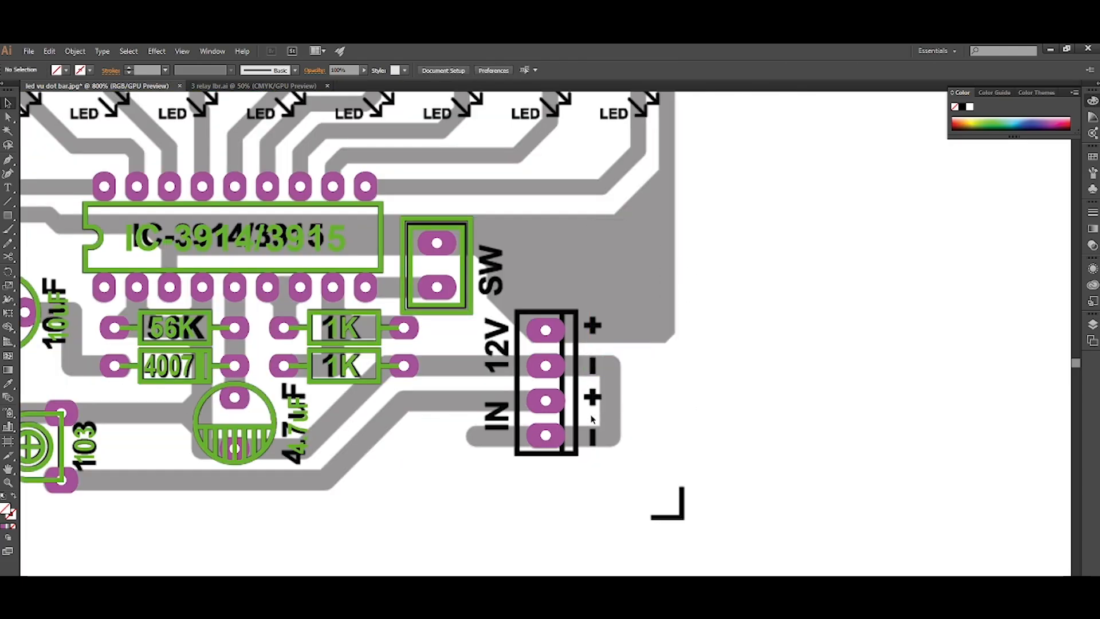
# Select the four 12V/IN pads and distribute them evenly in the vertical direction.
pyautogui.hscroll(1, 567, 421)
pyautogui.scroll(1, 562, 421)
pyautogui.moveTo(445, 489); pyautogui.dragTo(447, 492)
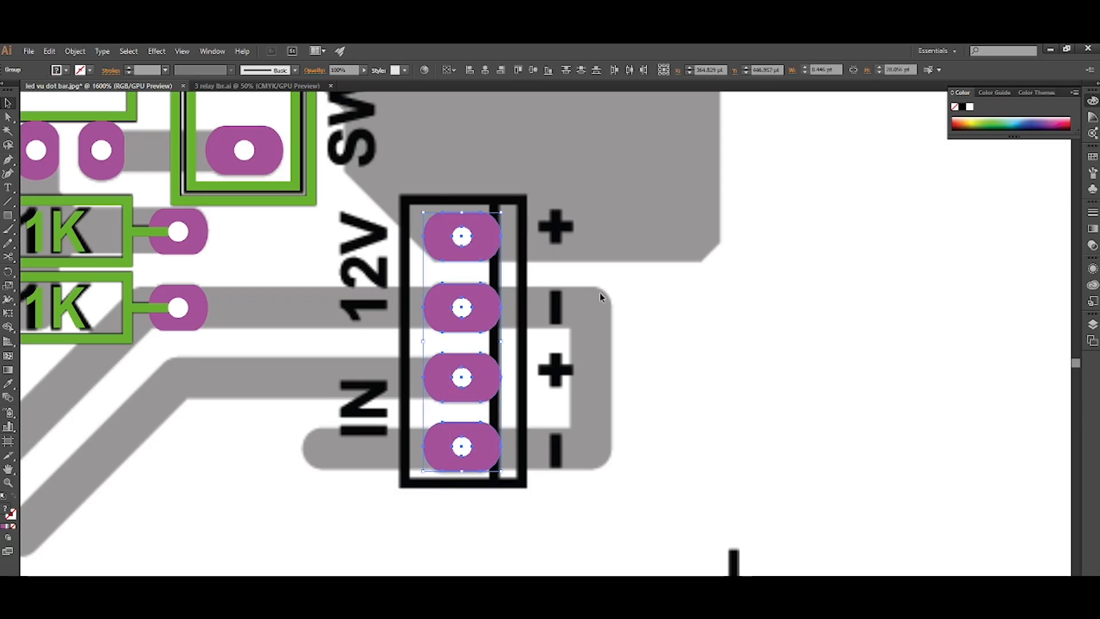
pyautogui.click(580, 70)
pyautogui.click(577, 313)
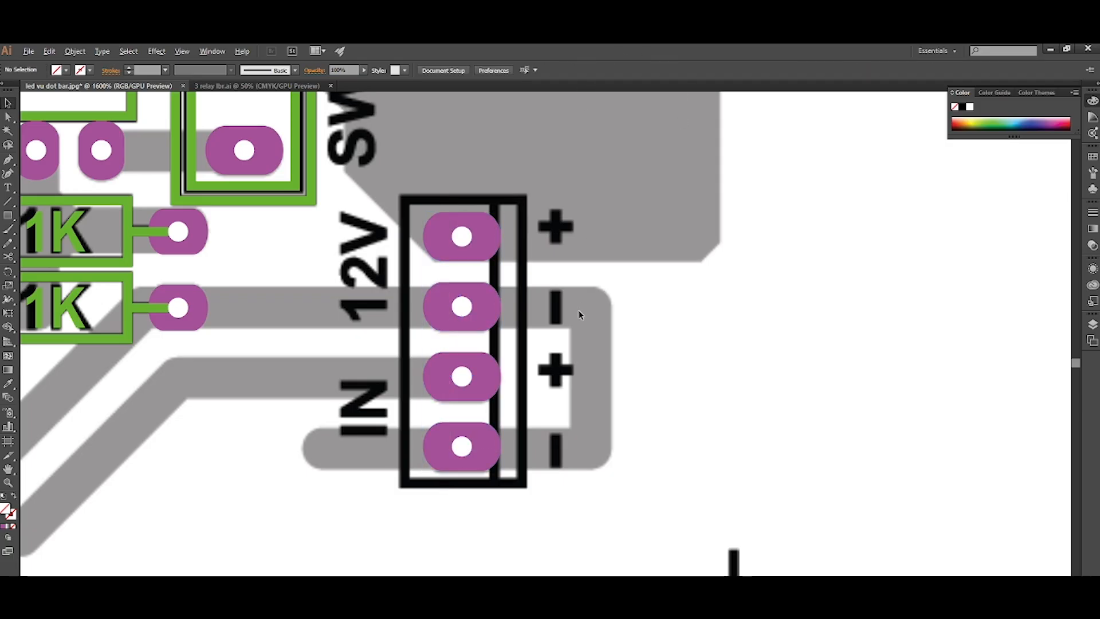
# Draw a rectangle of about 13 × 32 pt over the 12V/IN connector frame and copy the SW outline's green stroke style to it.
pyautogui.scroll(-1, 579, 314)
pyautogui.scroll(2, 580, 314)
pyautogui.press('m')
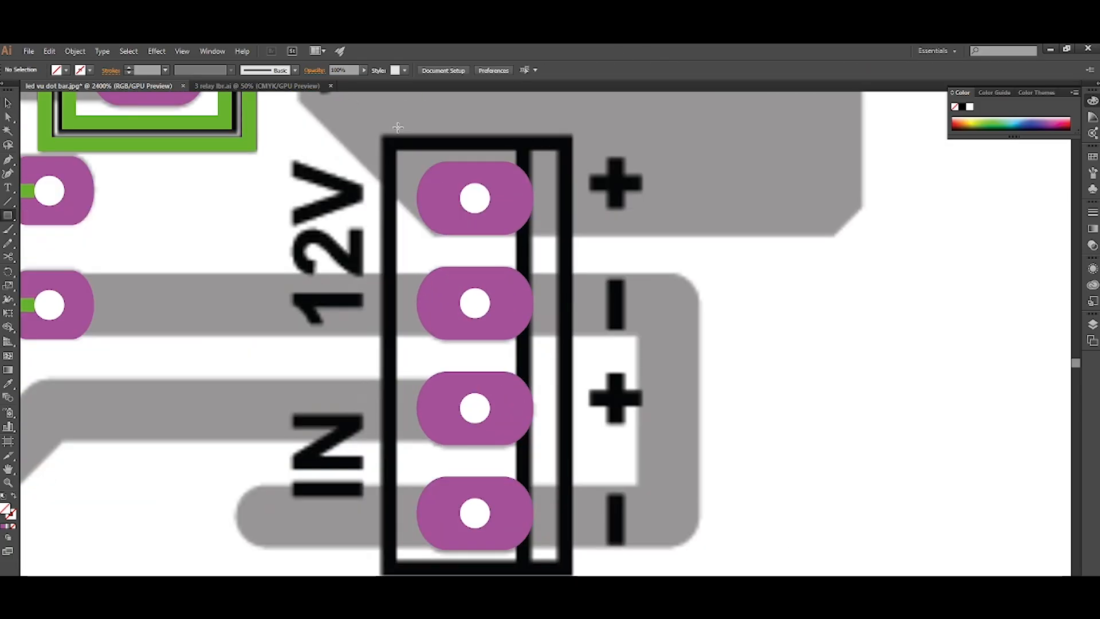
pyautogui.moveTo(384, 138); pyautogui.dragTo(567, 572)
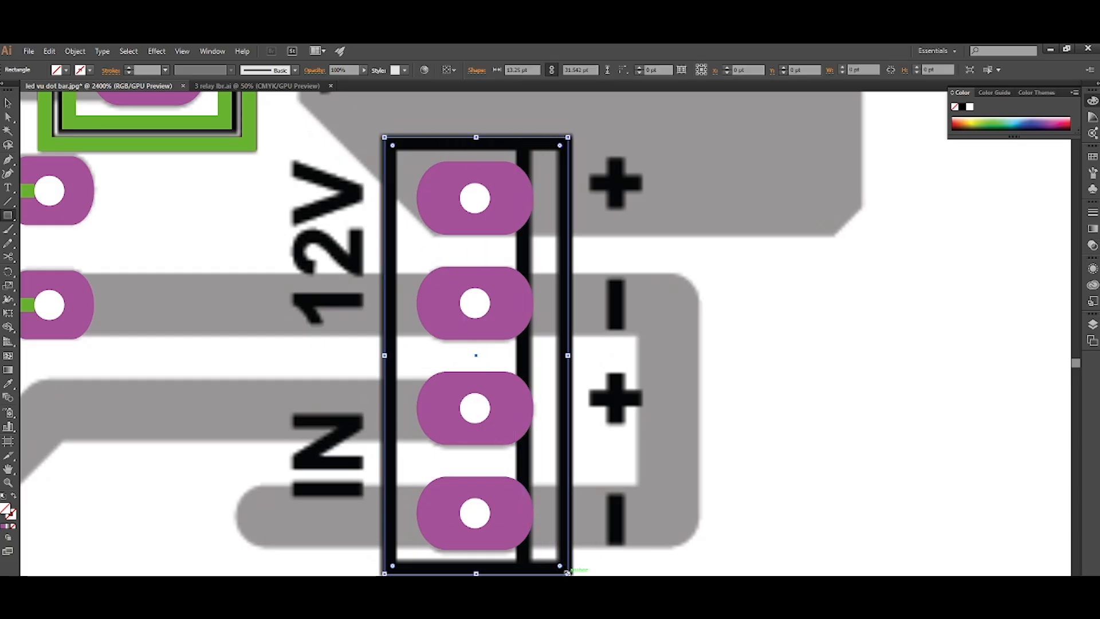
pyautogui.press('i')
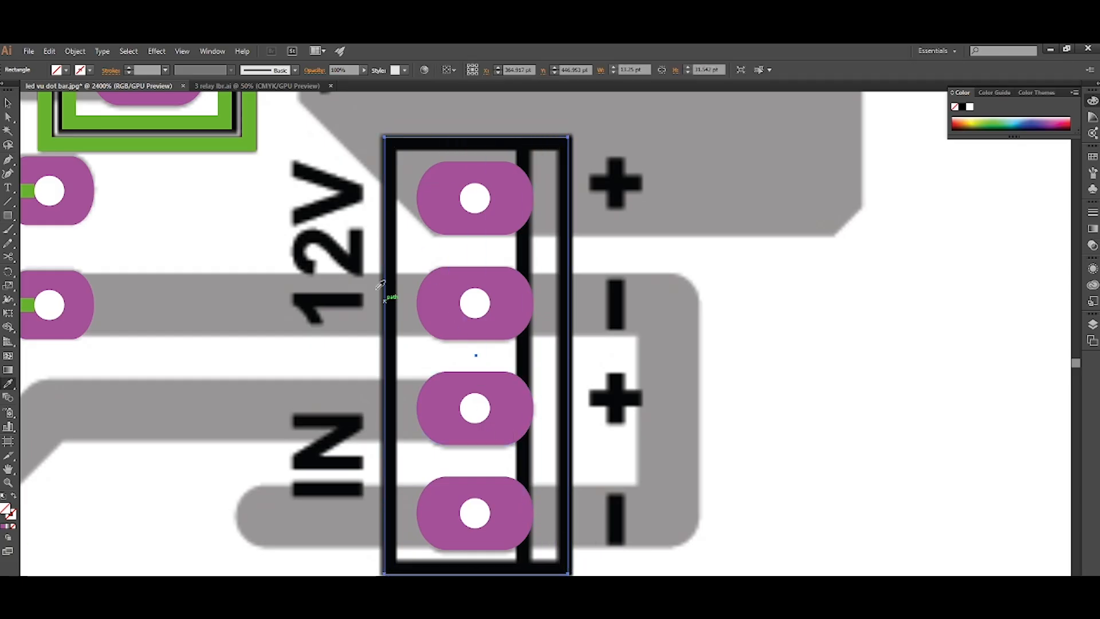
pyautogui.click(252, 136)
pyautogui.press('v')
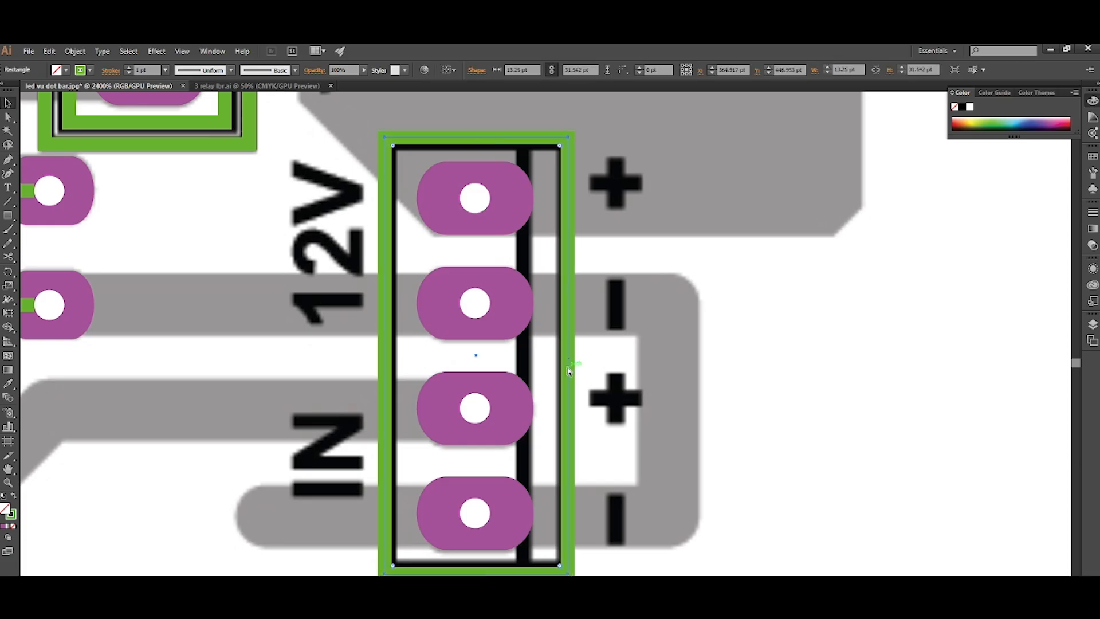
# Duplicate the 12V/IN outline's right edge inward to form the connector's dividing line.
pyautogui.moveTo(568, 355); pyautogui.dragTo(532, 361)
pyautogui.click(621, 337)
pyautogui.scroll(-1, 620, 338)
pyautogui.click(563, 355)
pyautogui.keyDown('shift'); pyautogui.click(586, 355); pyautogui.keyUp('shift')
pyautogui.click(608, 347)
pyautogui.scroll(-2, 608, 347)
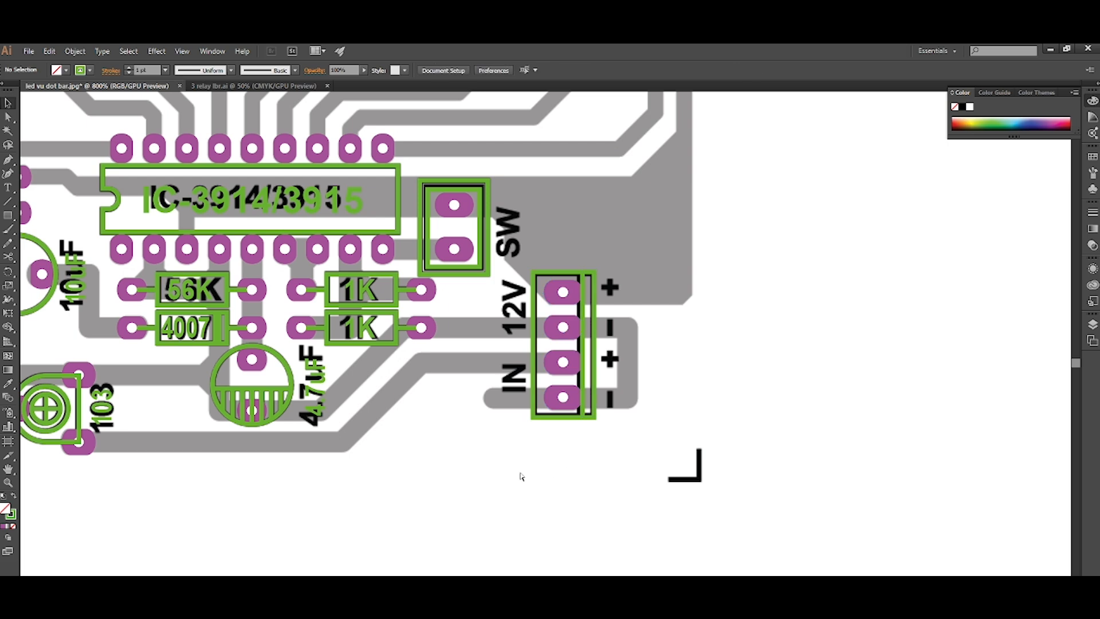
# Duplicate the 4.7uF label and place the copy over the printed SW text.
pyautogui.hscroll(-3, 520, 476)
pyautogui.scroll(1, 476, 438)
pyautogui.hscroll(2, 476, 438)
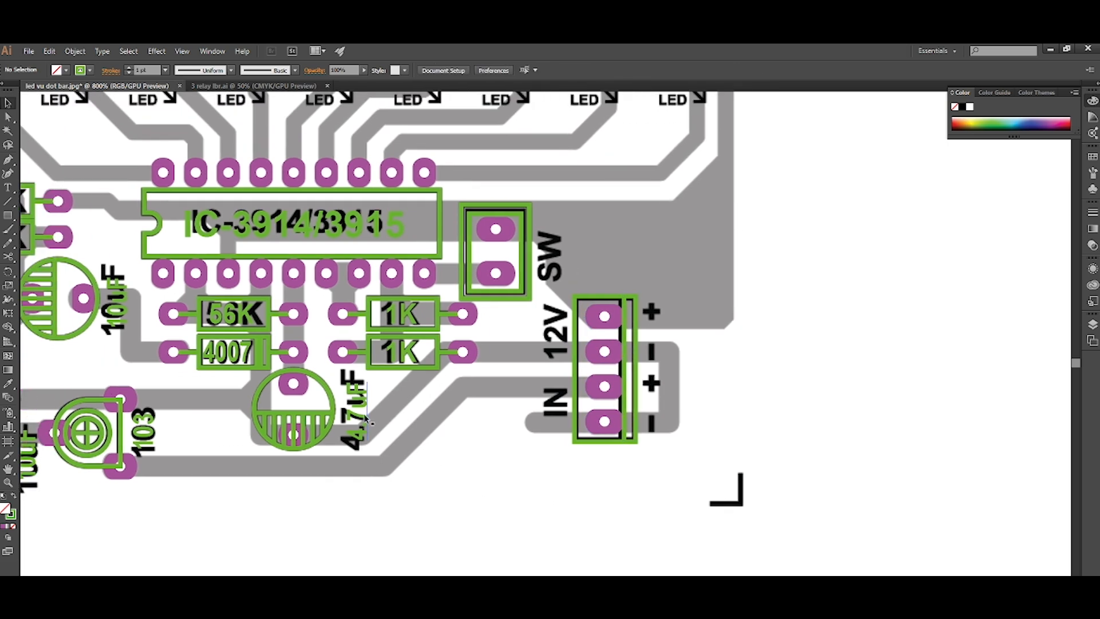
pyautogui.click(363, 417)
pyautogui.doubleClick(365, 417)
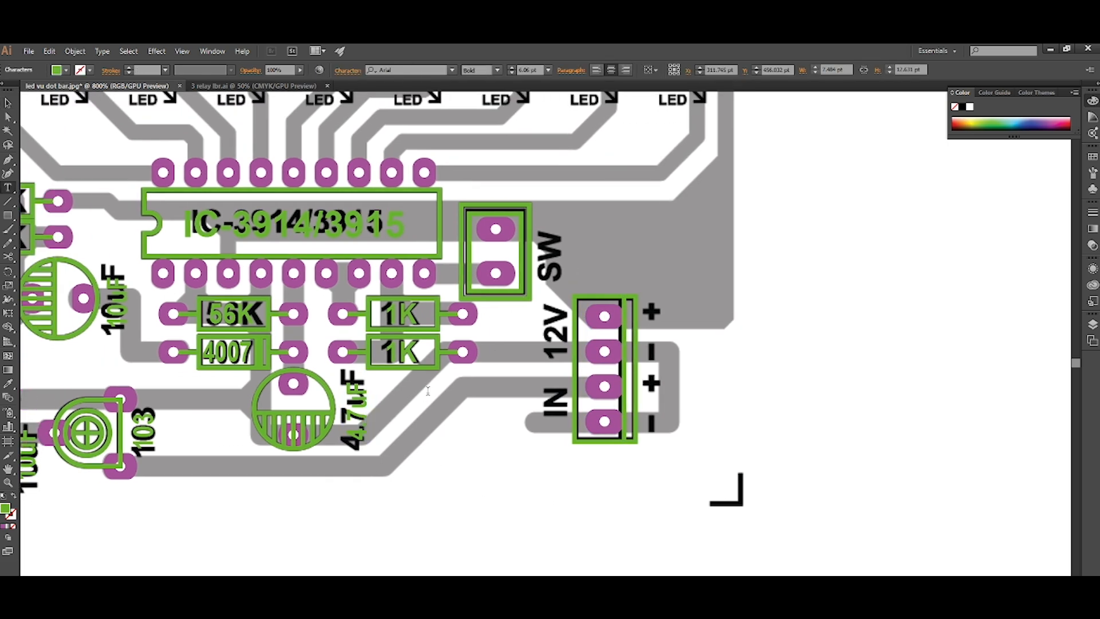
pyautogui.press('Escape')
pyautogui.moveTo(362, 417); pyautogui.dragTo(559, 263)
pyautogui.hscroll(1, 532, 283)
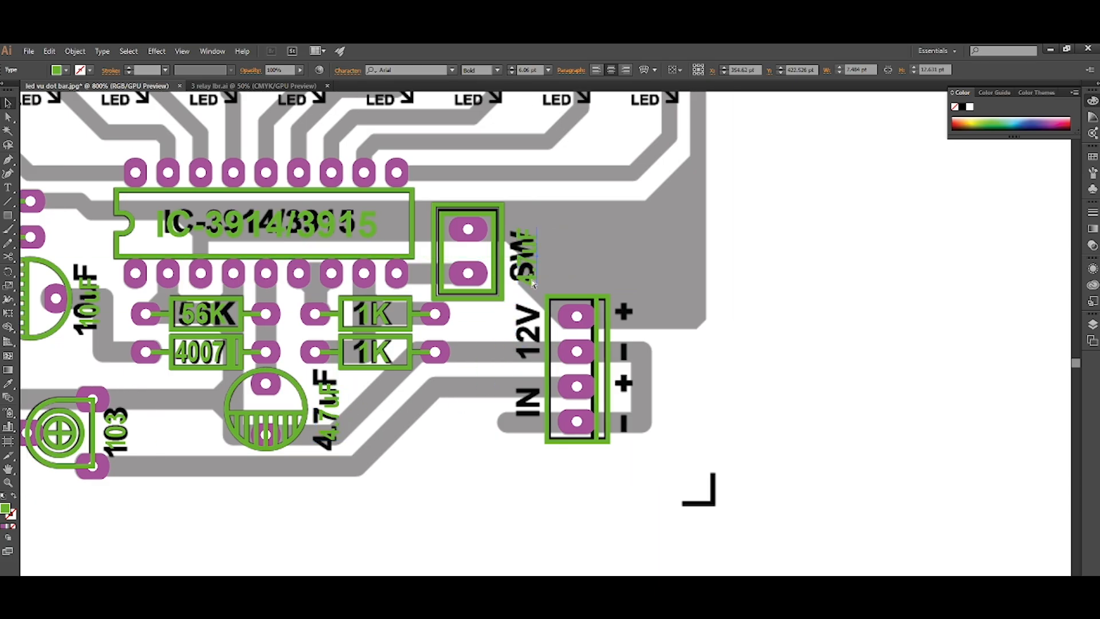
# Change the copied label to "S/W" and enlarge its text to 7.06 pt to match the printed SW.
pyautogui.scroll(2, 532, 282)
pyautogui.scroll(2, 482, 277)
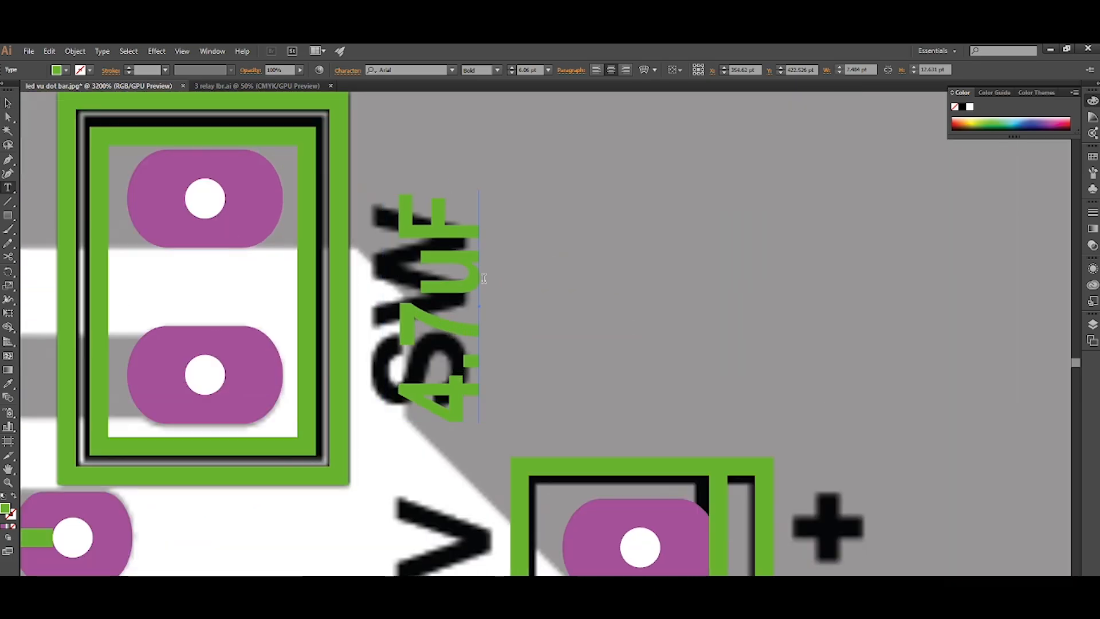
pyautogui.moveTo(447, 221); pyautogui.dragTo(442, 463)
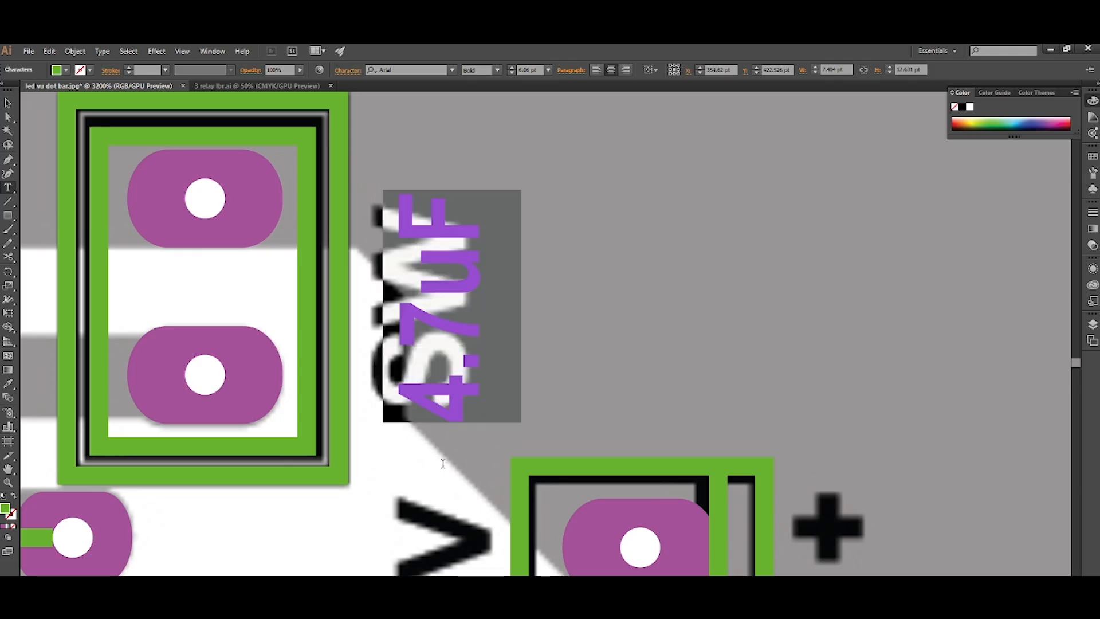
pyautogui.write('S/W')
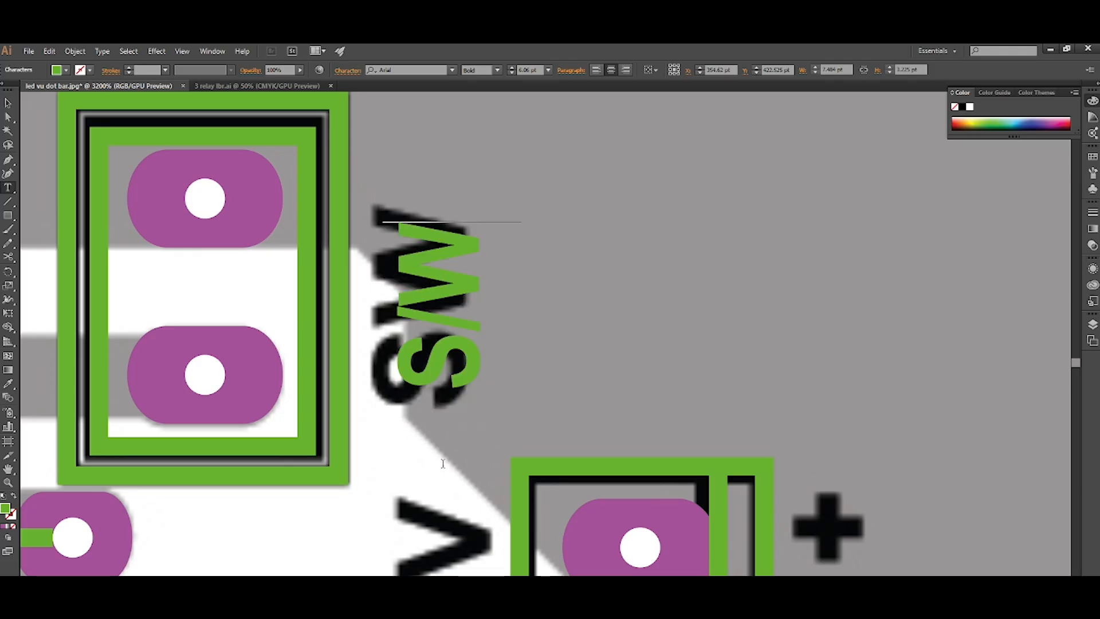
pyautogui.press('Escape')
pyautogui.moveTo(523, 394); pyautogui.dragTo(547, 409)
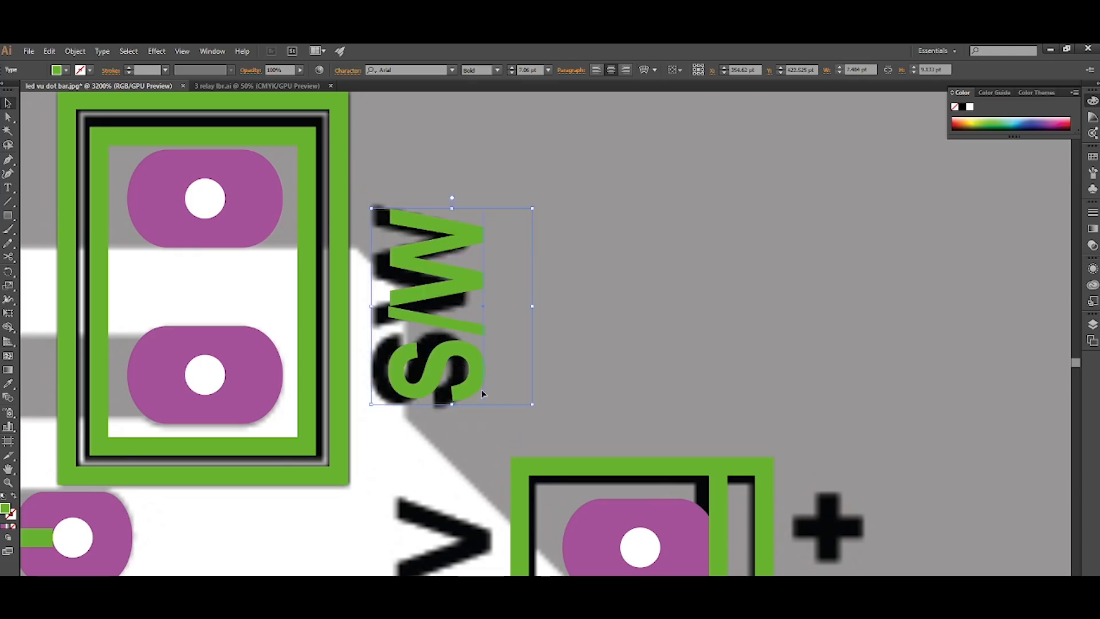
# Duplicate the S/W label over the printed 12V text and change the copy to "12V".
pyautogui.scroll(-4, 481, 390)
pyautogui.scroll(2, 461, 321)
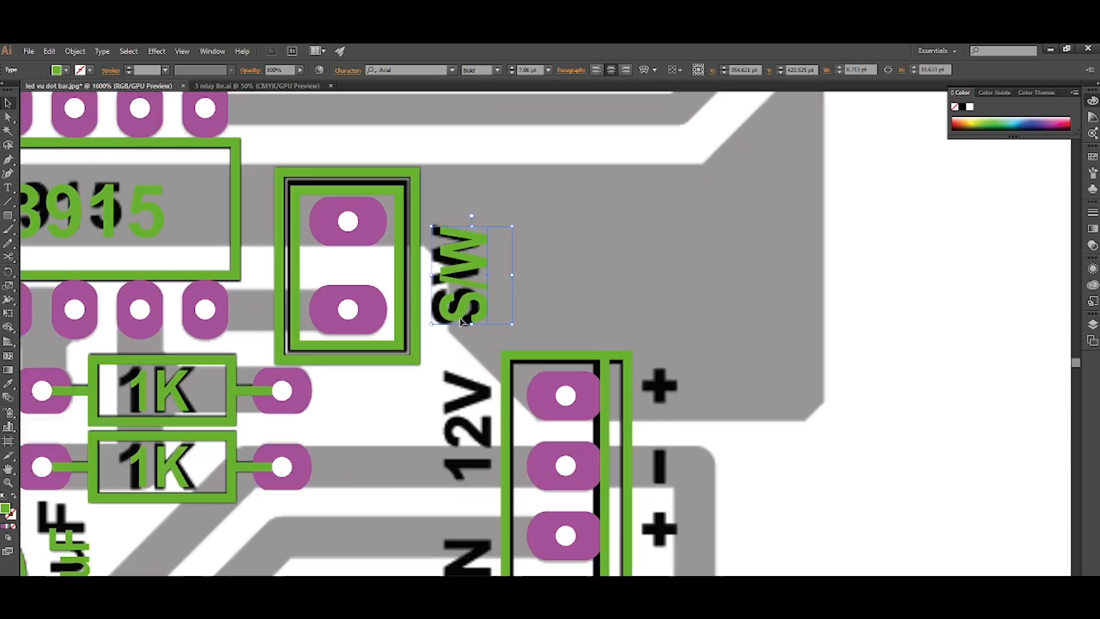
pyautogui.moveTo(480, 309); pyautogui.dragTo(482, 464)
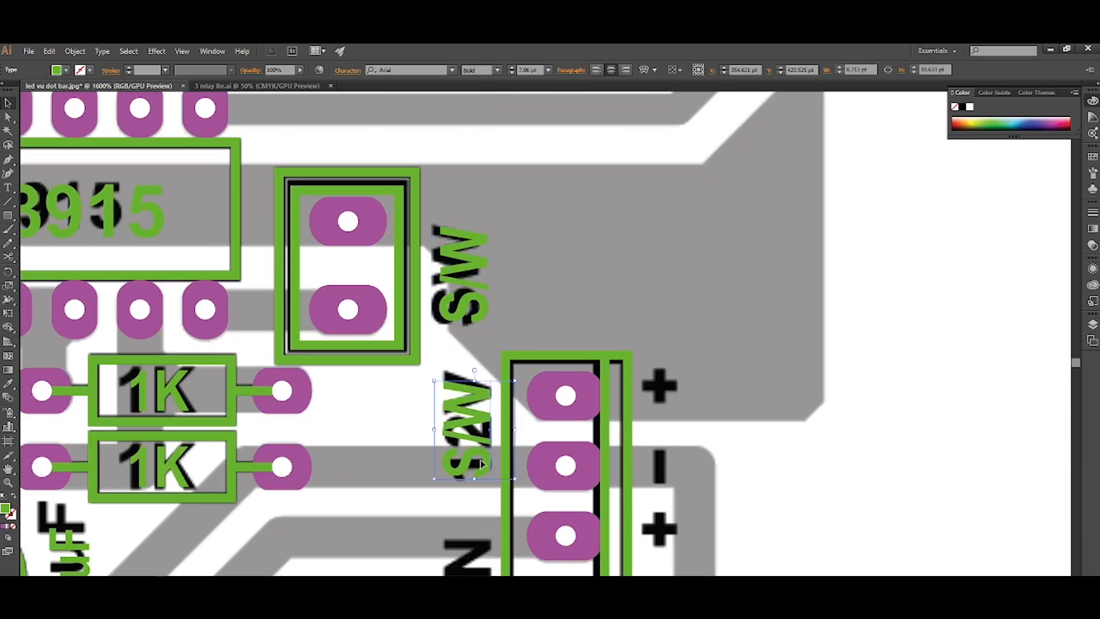
pyautogui.doubleClick(479, 459)
pyautogui.hotkey('ctrl', 'a')
pyautogui.write('12V')
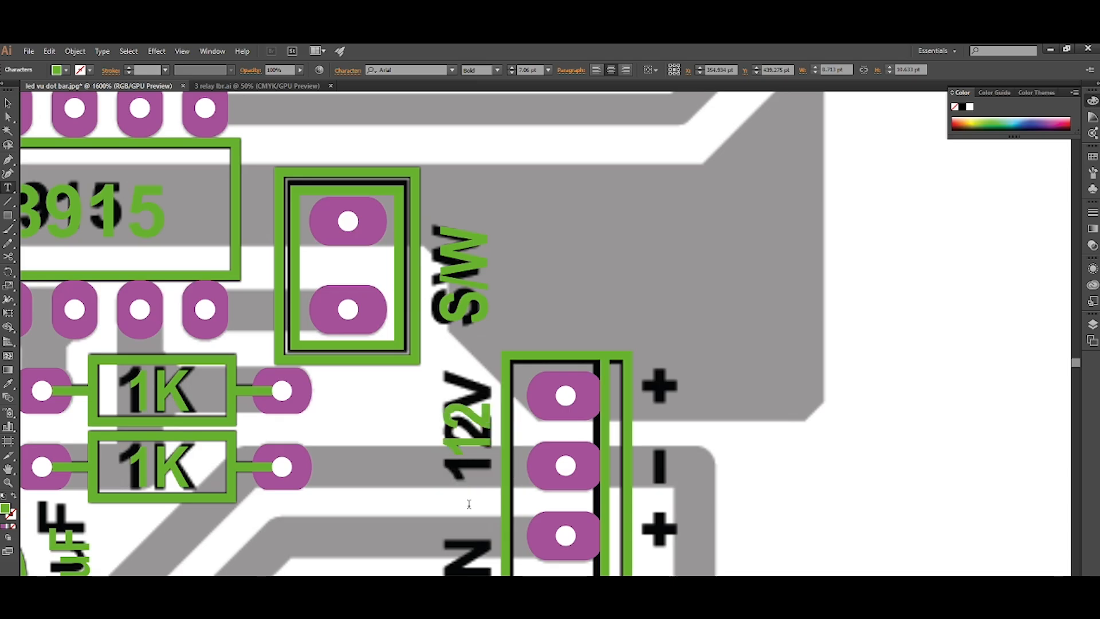
pyautogui.press('Escape')
pyautogui.scroll(-3, 469, 504)
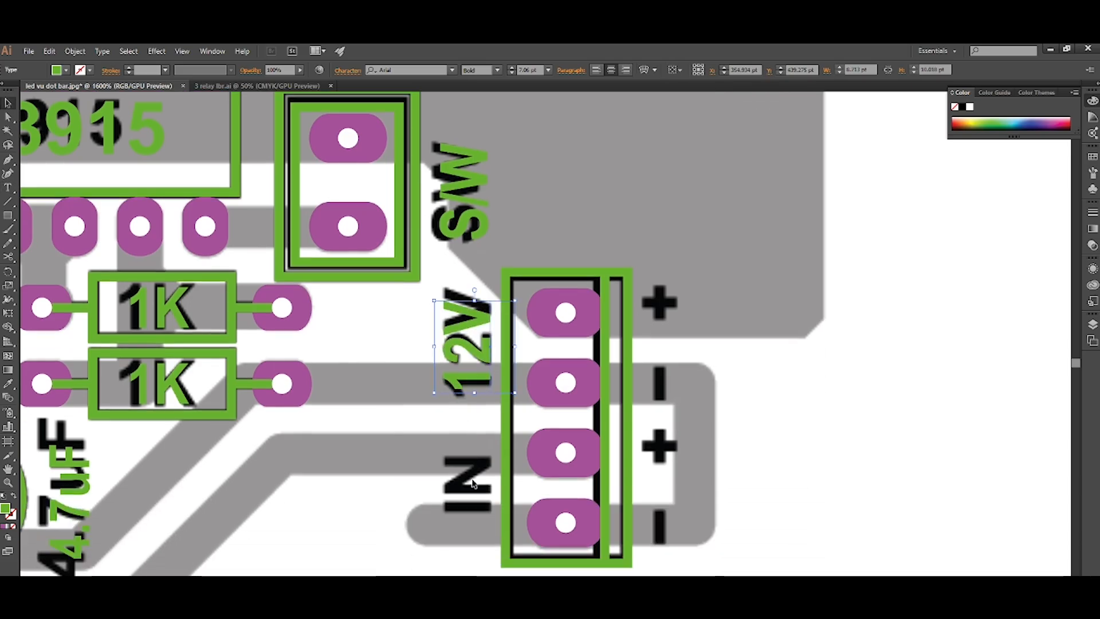
# Duplicate the 12V label over the printed IN text and change the copy to "IN".
pyautogui.moveTo(475, 382); pyautogui.dragTo(471, 519)
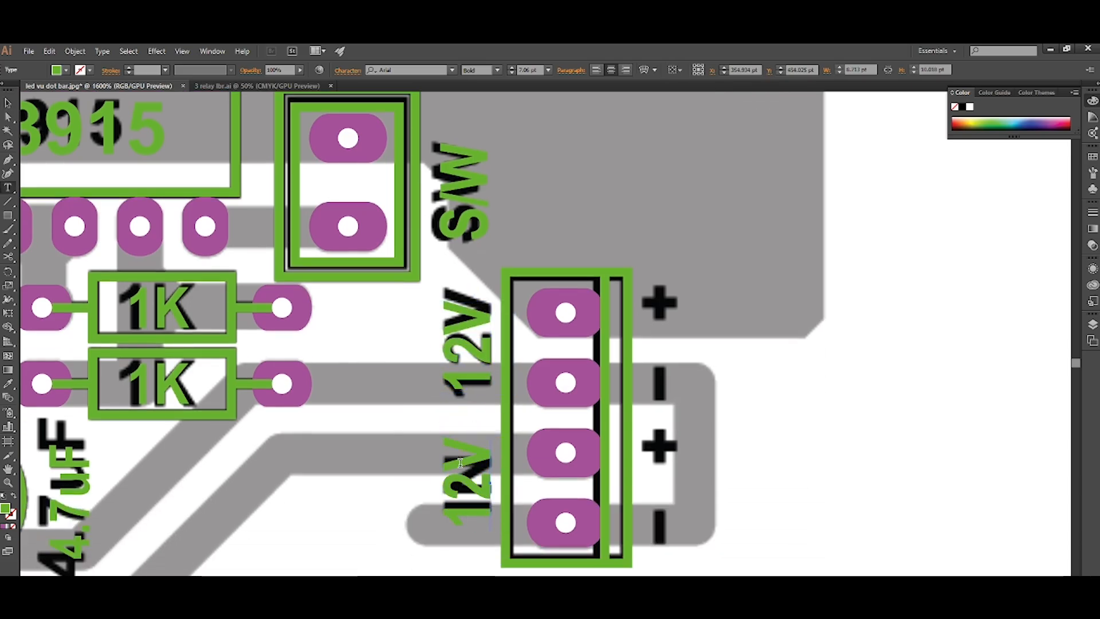
pyautogui.moveTo(467, 445); pyautogui.dragTo(468, 553)
pyautogui.write('IN')
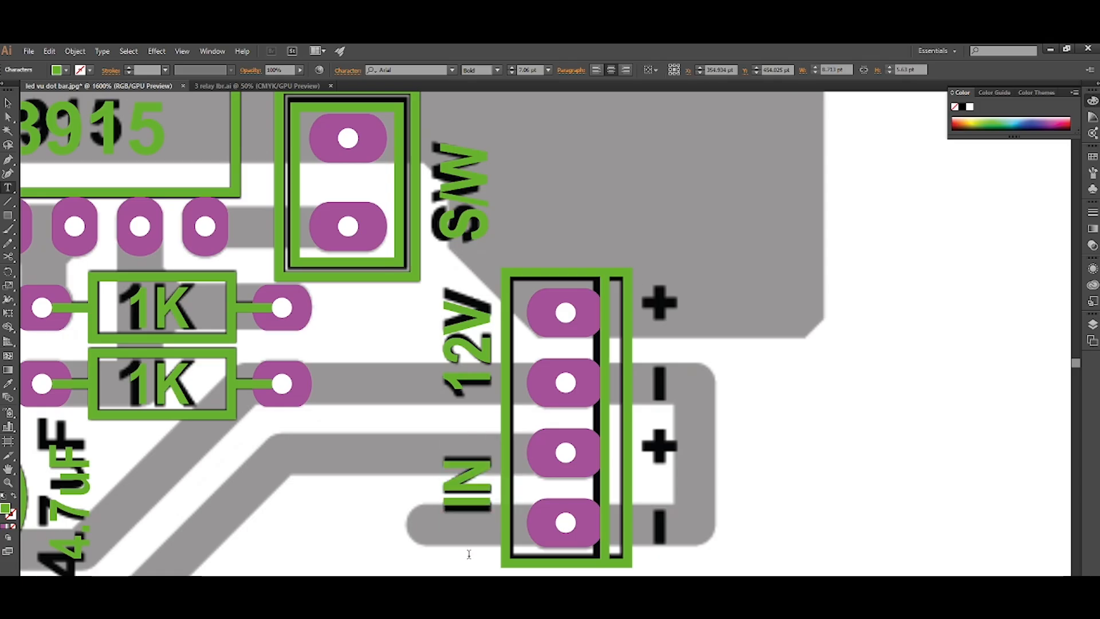
pyautogui.press('Escape')
# Draw a green bar about 1.3 by 4.1 pt over the lower minus sign and duplicate it over the lower plus sign.
pyautogui.scroll(-2, 461, 545)
pyautogui.hscroll(2, 462, 544)
pyautogui.scroll(2, 481, 525)
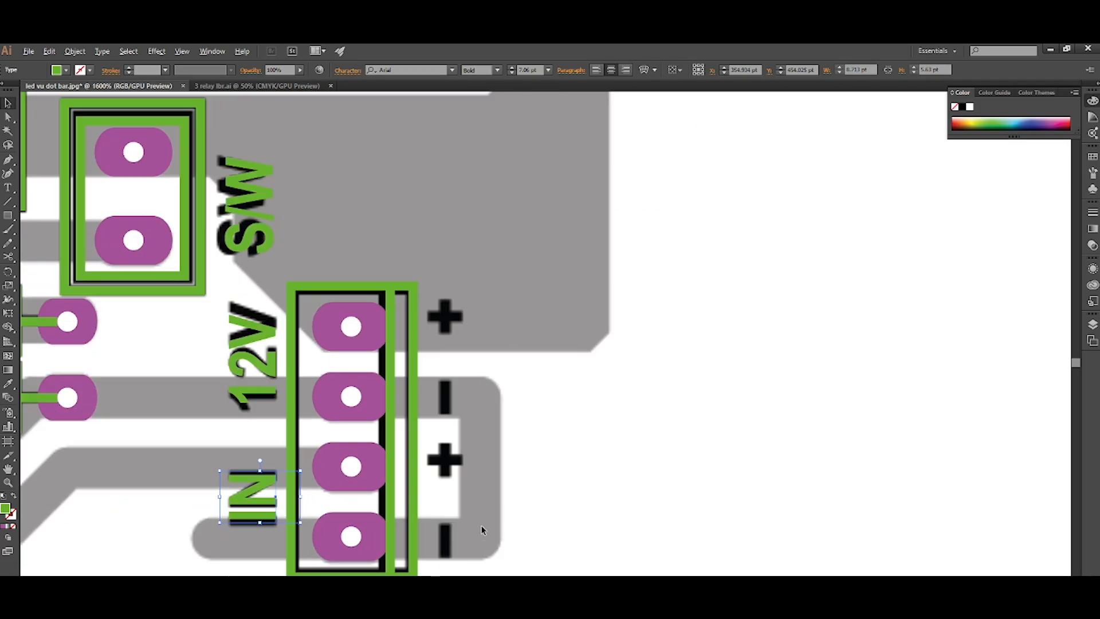
pyautogui.click(475, 524)
pyautogui.scroll(-1, 467, 492)
pyautogui.scroll(2, 458, 452)
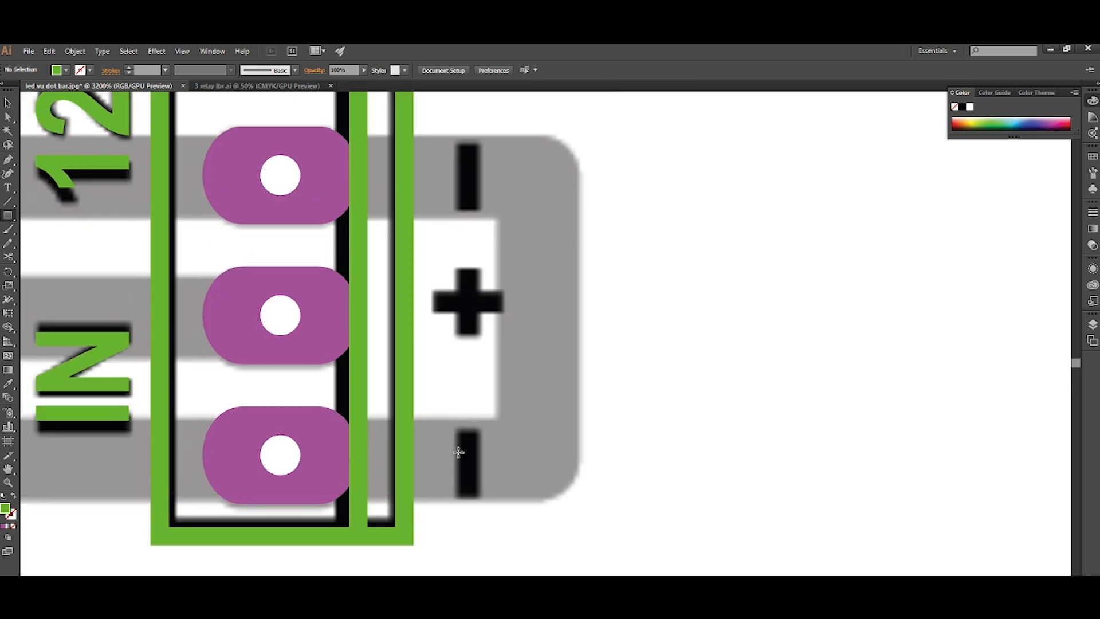
pyautogui.moveTo(455, 428)
pyautogui.mouseDown()
pyautogui.moveTo(483, 504)
pyautogui.moveTo(470, 461)
pyautogui.moveTo(471, 345)
pyautogui.mouseUp()
pyautogui.scroll(2, 507, 514)
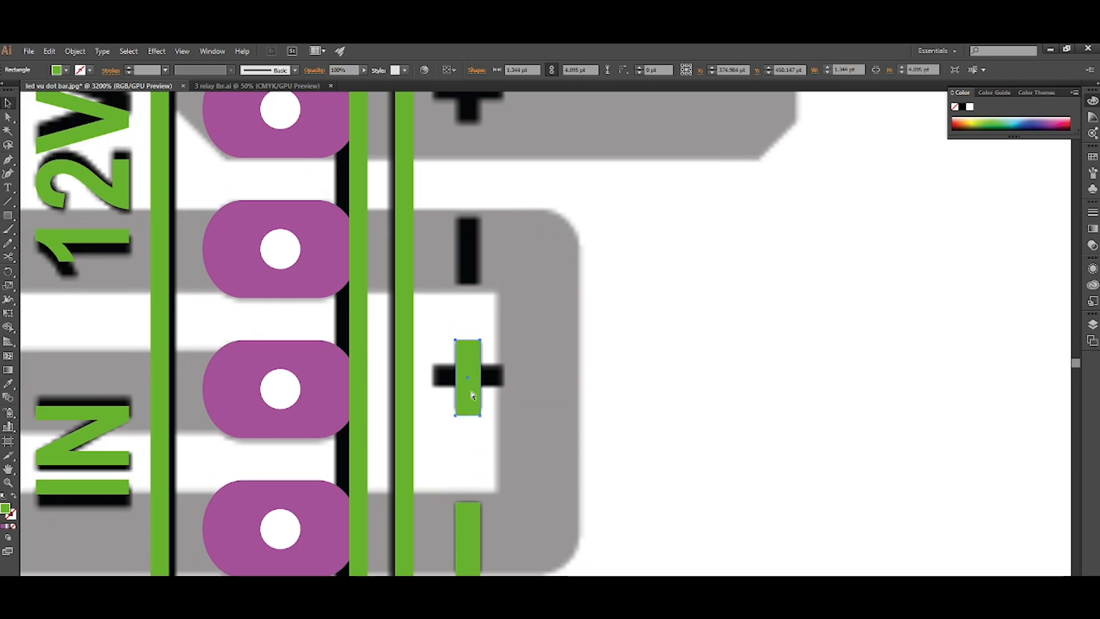
# Add a copy of the bar rotated a quarter turn to form the plus sign, and group its two bars.
pyautogui.hotkey('ctrl', 'shift', 'r')
pyautogui.hotkey('alt', 'c')
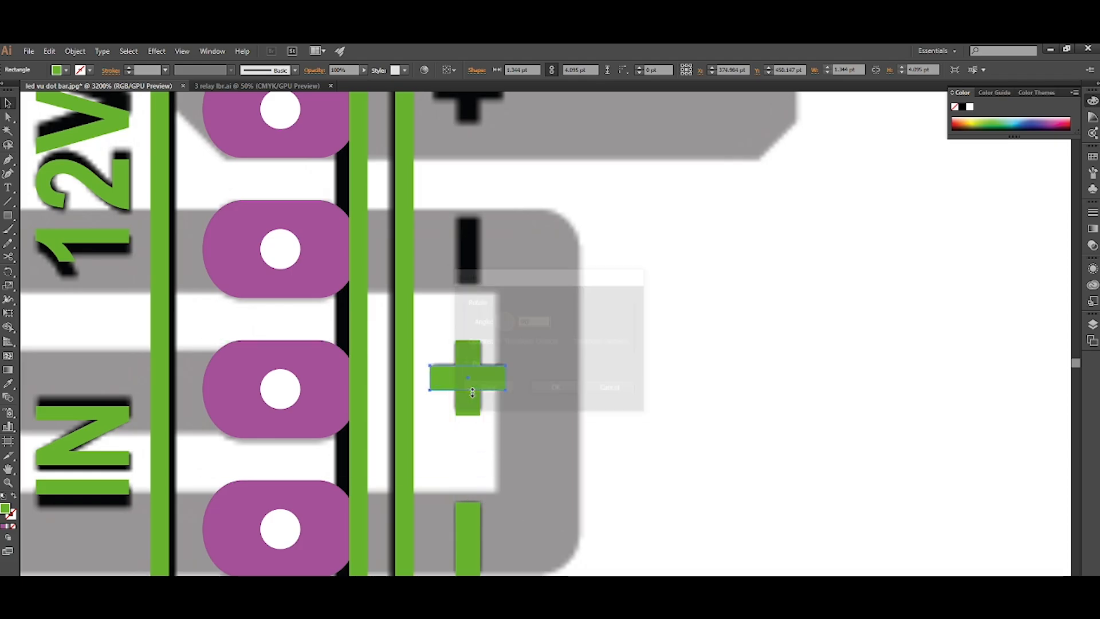
pyautogui.click(507, 445)
pyautogui.scroll(2, 502, 430)
pyautogui.click(493, 432)
pyautogui.keyDown('shift'); pyautogui.click(474, 453); pyautogui.keyUp('shift')
pyautogui.hotkey('ctrl', 'g')
pyautogui.click(531, 488)
# Duplicate the green plus and minus signs over the printed polarity marks beside the 12V terminals.
pyautogui.scroll(-2, 518, 473)
pyautogui.scroll(3, 517, 471)
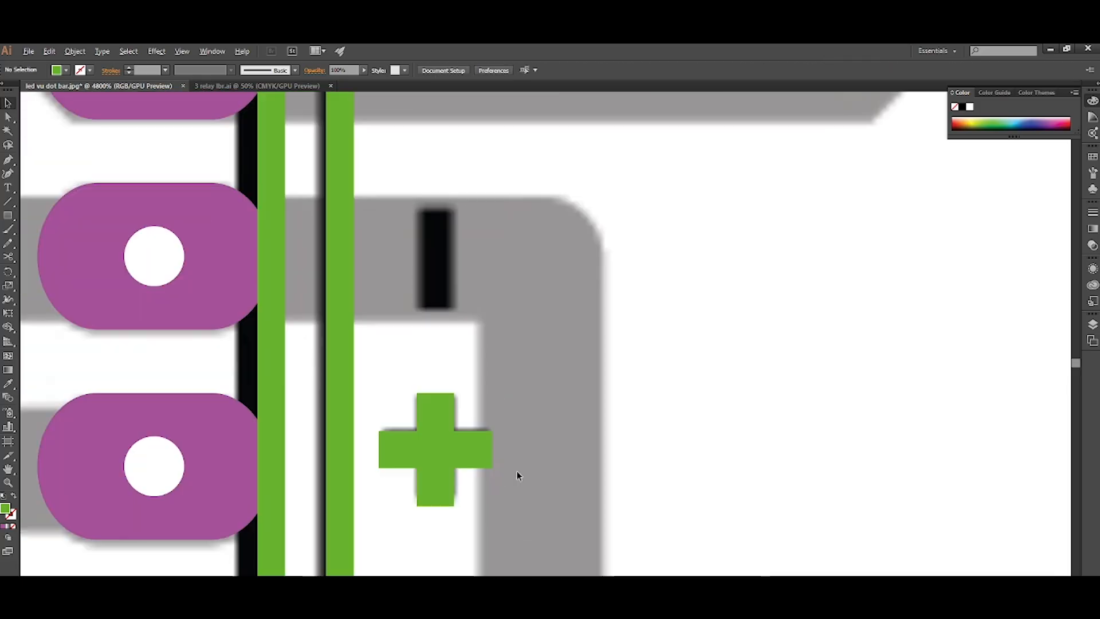
pyautogui.scroll(-3, 460, 487)
pyautogui.click(457, 472)
pyautogui.keyDown('shift'); pyautogui.click(454, 559); pyautogui.keyUp('shift')
pyautogui.moveTo(448, 557); pyautogui.dragTo(457, 422)
pyautogui.click(545, 415)
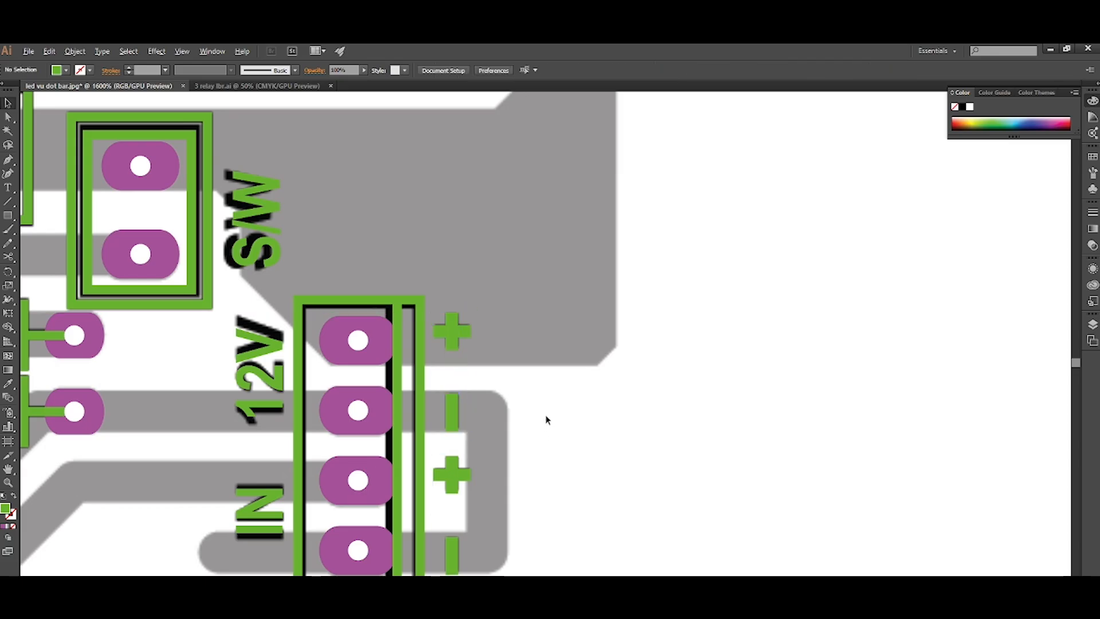
# Copy a three-pad transistor footprint from the component library to the blank area above the LED row and ungroup it.
pyautogui.scroll(-4, 545, 414)
pyautogui.hscroll(-1, 487, 425)
pyautogui.scroll(1, 345, 449)
pyautogui.hscroll(-1, 344, 447)
pyautogui.hscroll(1, 344, 447)
pyautogui.hscroll(2, 607, 496)
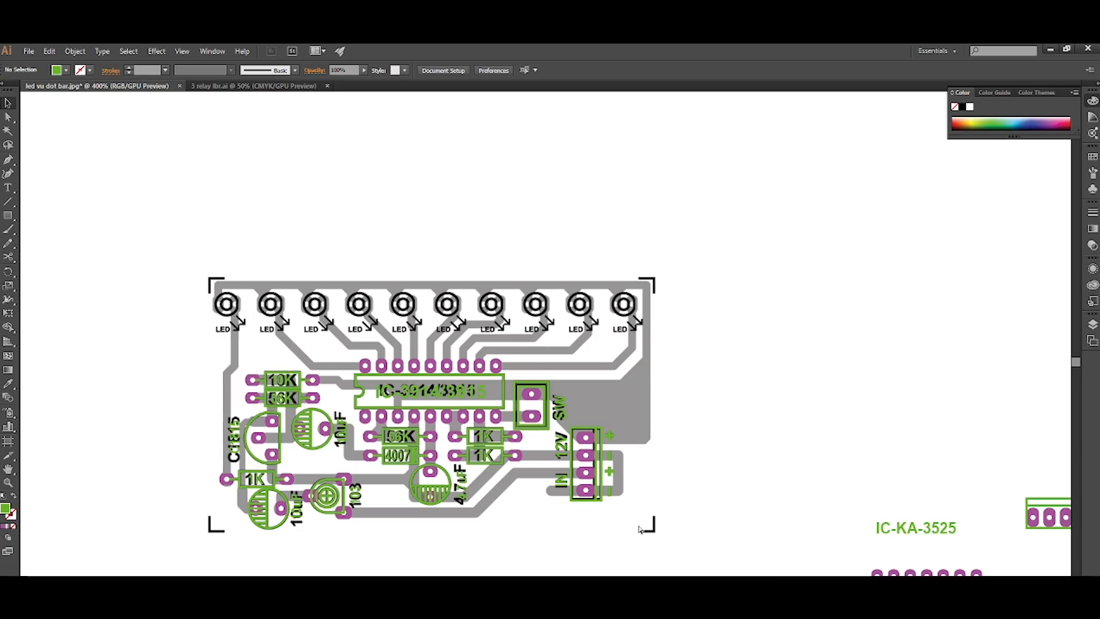
pyautogui.scroll(-2, 600, 490)
pyautogui.hscroll(4, 630, 504)
pyautogui.scroll(-3, 717, 530)
pyautogui.scroll(-1, 718, 530)
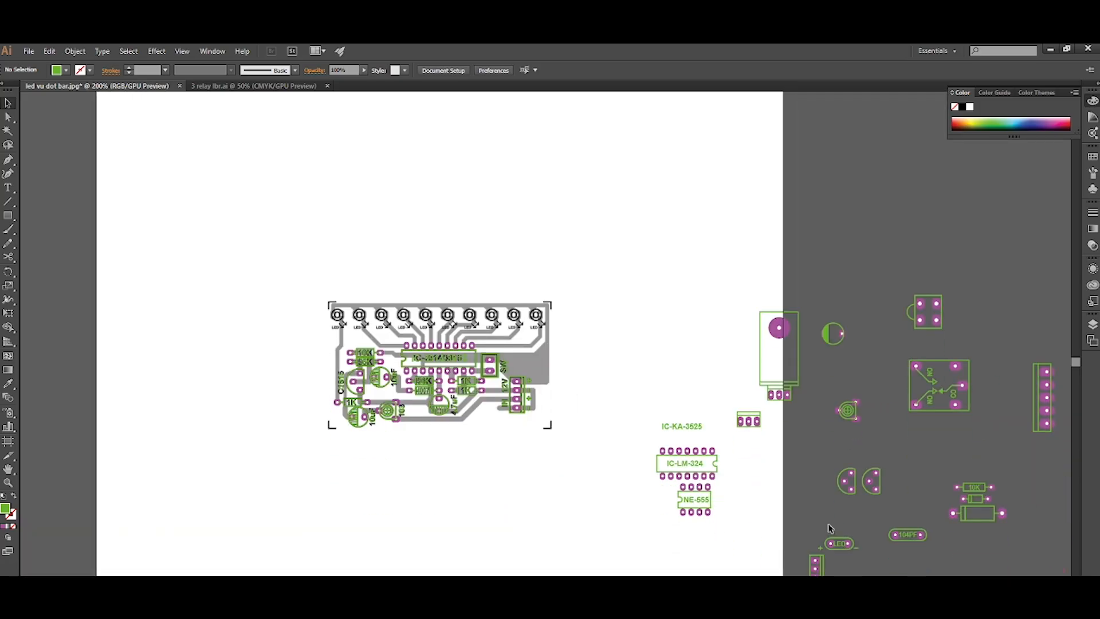
pyautogui.click(855, 494)
pyautogui.keyDown('alt'); pyautogui.moveTo(855, 494); pyautogui.dragTo(410, 292); pyautogui.keyUp('alt')
pyautogui.hscroll(-2, 387, 324)
pyautogui.hscroll(-1, 401, 321)
pyautogui.scroll(4, 480, 287)
pyautogui.click(480, 307)
pyautogui.scroll(2, 480, 309)
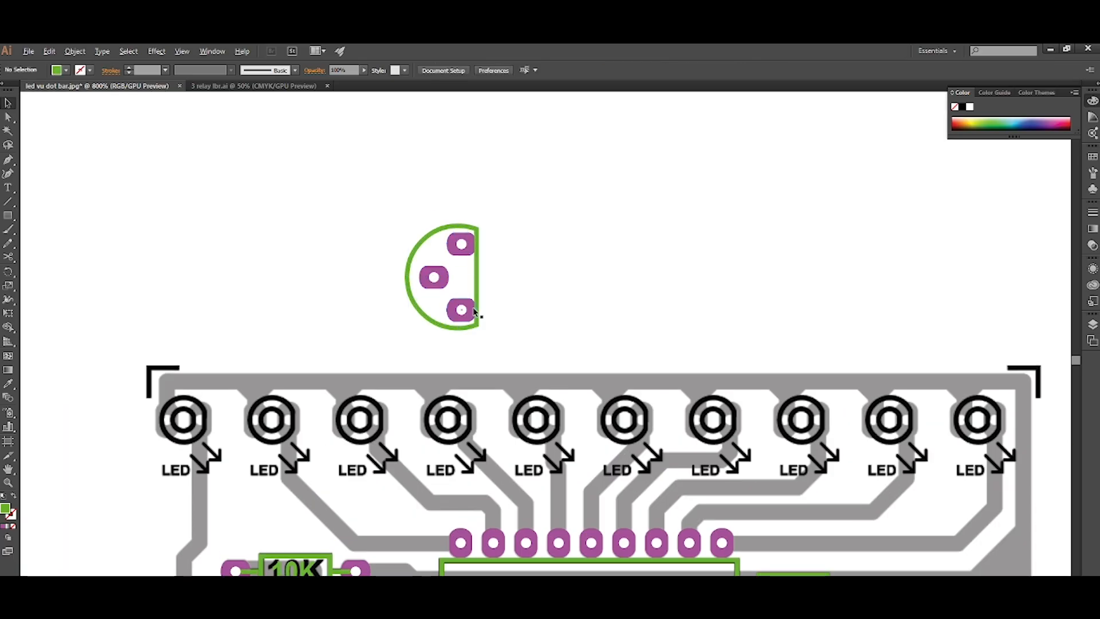
pyautogui.scroll(1, 479, 315)
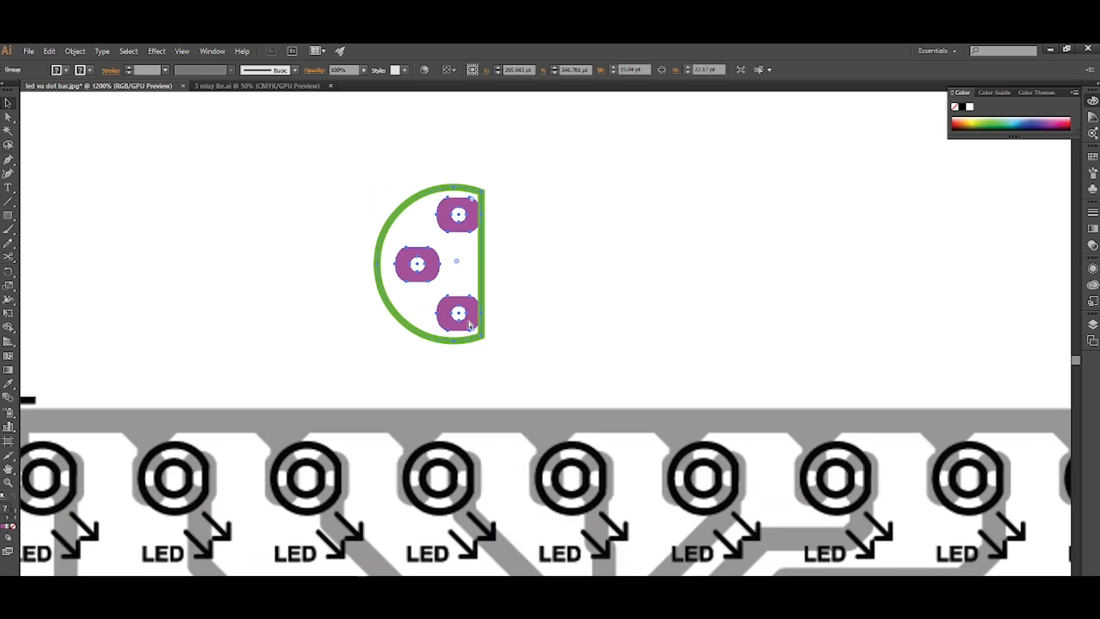
pyautogui.click(473, 321)
pyautogui.hotkey('ctrl', 'shift', 'g')
pyautogui.click(479, 359)
pyautogui.click(476, 322)
# Move the transistor's lower pad onto the fourth LED, rotate it upright and duplicate it onto the LED's second pad.
pyautogui.scroll(-1, 444, 311)
pyautogui.scroll(2, 435, 309)
pyautogui.moveTo(493, 163); pyautogui.dragTo(408, 496)
pyautogui.press('r')
pyautogui.press('Return')
pyautogui.scroll(-2, 406, 493)
pyautogui.hscroll(1, 399, 482)
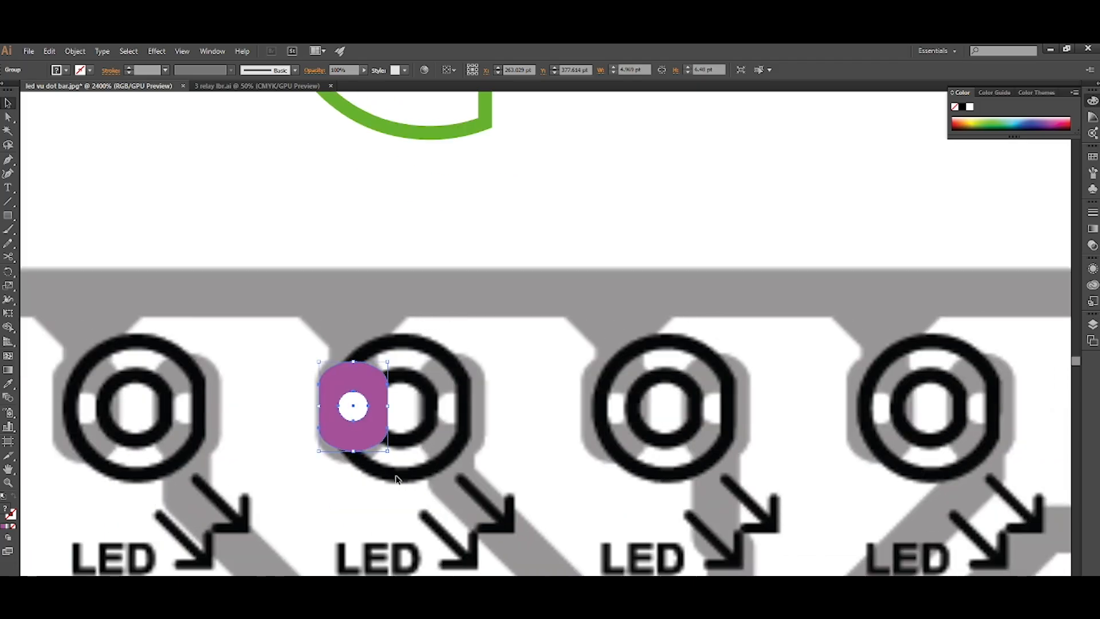
pyautogui.scroll(2, 395, 478)
pyautogui.scroll(3, 405, 484)
pyautogui.moveTo(316, 504); pyautogui.dragTo(507, 511)
pyautogui.click(596, 518)
# Draw a circle about 7.1 pt wide centred on the fourth LED and give it a green outline without fill.
pyautogui.scroll(-1, 606, 499)
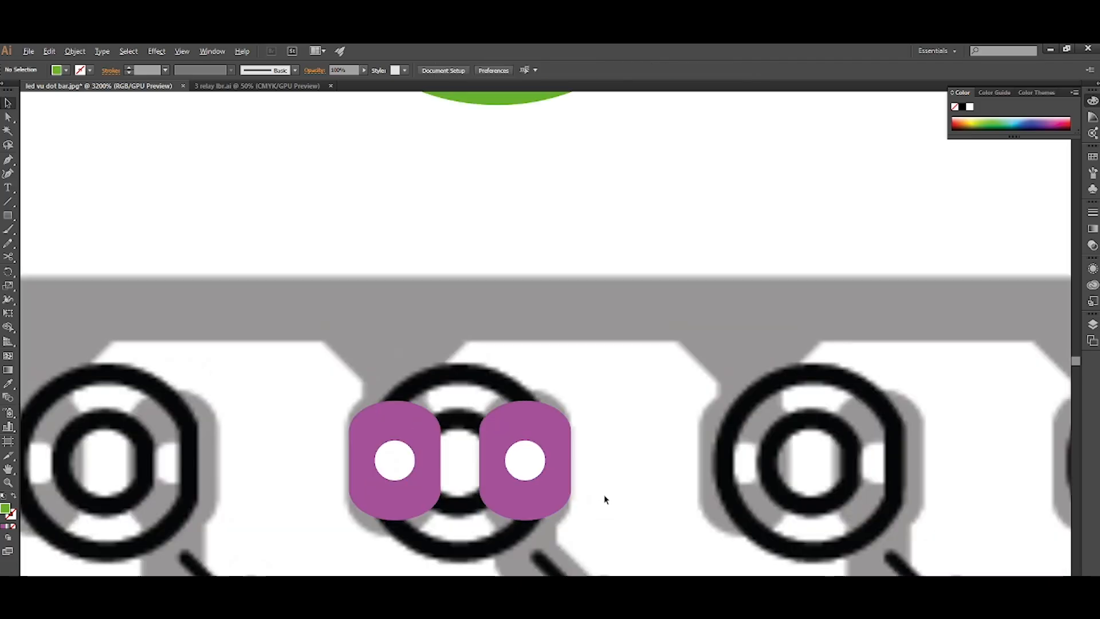
pyautogui.scroll(-2, 527, 504)
pyautogui.scroll(2, 472, 510)
pyautogui.press('l')
pyautogui.moveTo(458, 419); pyautogui.dragTo(496, 485)
pyautogui.hotkey('shift', 'x')
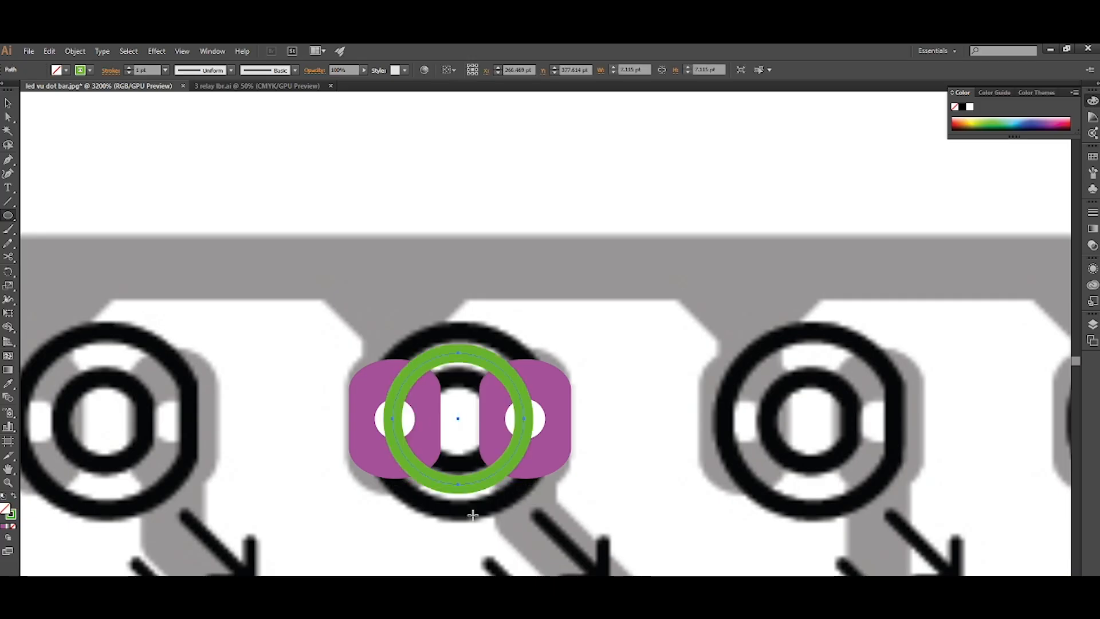
# Create a concentric enlarged copy of the green circle, about 12.2 pt wide, as the fourth LED's outer ring.
pyautogui.press('v')
pyautogui.click(473, 515)
pyautogui.click(468, 488)
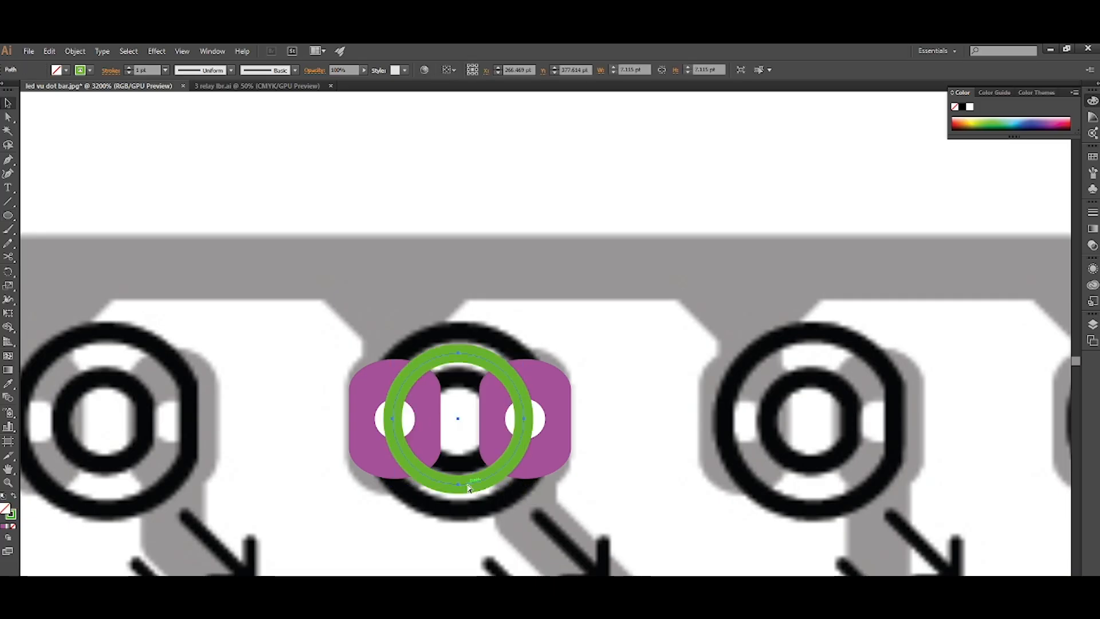
pyautogui.moveTo(524, 485); pyautogui.dragTo(571, 569)
pyautogui.click(588, 470)
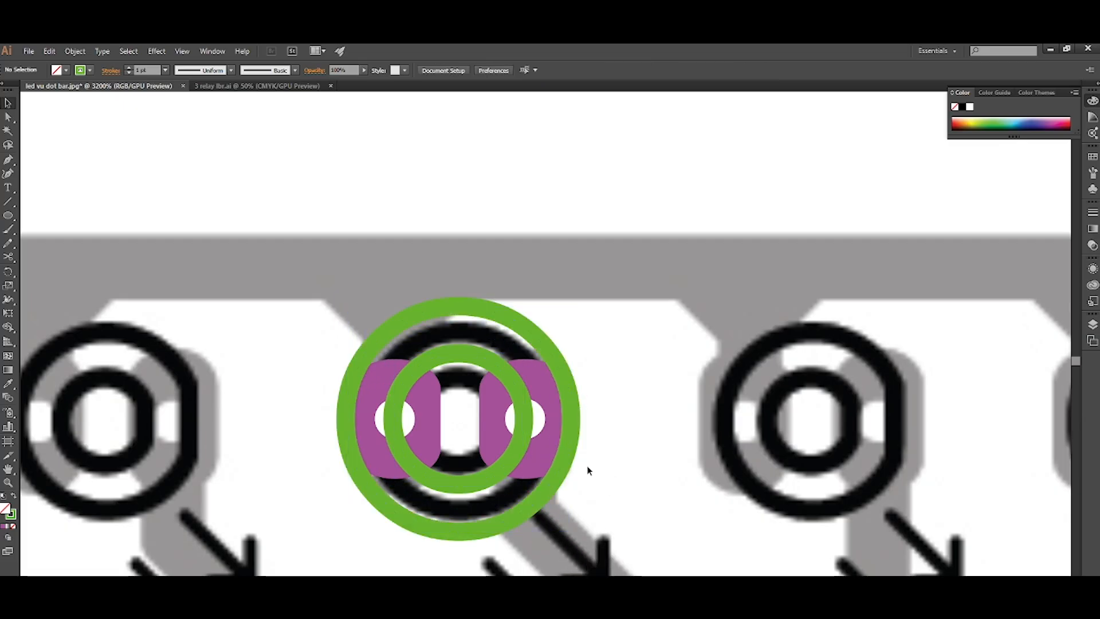
# Delete the two purple pads from the fourth LED.
pyautogui.click(553, 460)
pyautogui.keyDown('shift'); pyautogui.click(433, 436); pyautogui.keyUp('shift')
pyautogui.press('Delete')
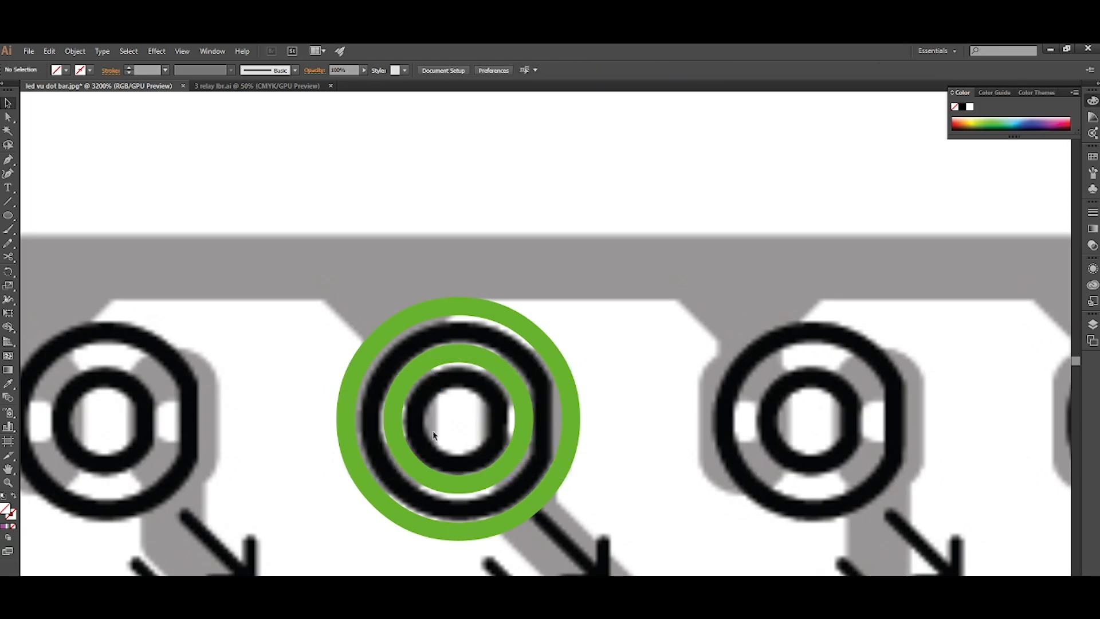
# Draw a vertical line across the outer ring along the LED's flat side and match its stroke to the ring.
pyautogui.hscroll(3, 512, 446)
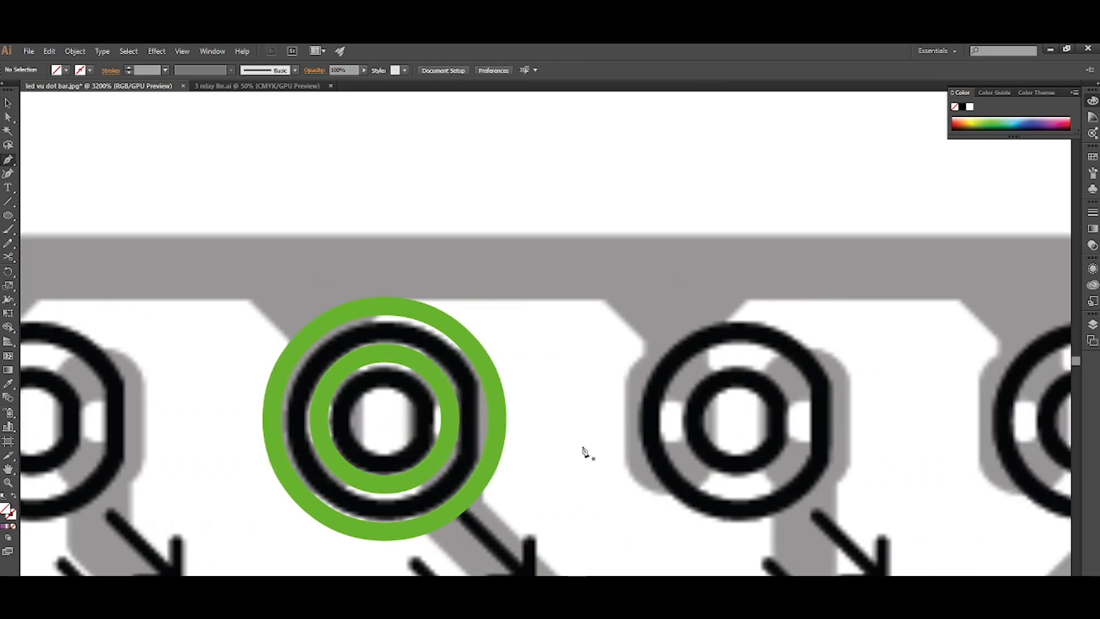
pyautogui.click(479, 312)
pyautogui.click(478, 563)
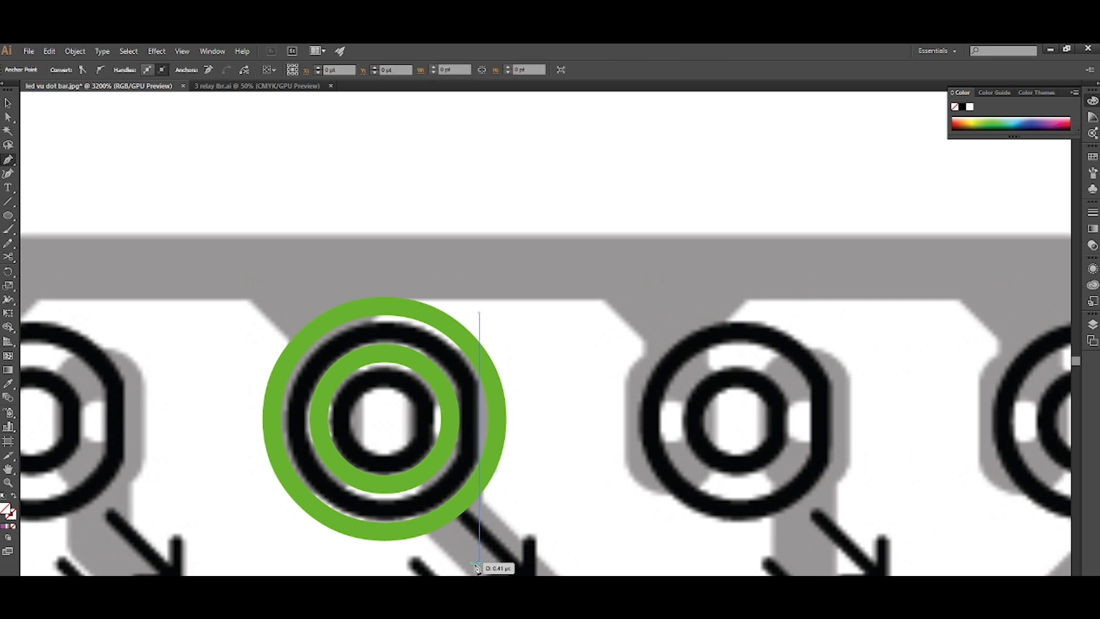
pyautogui.press('i')
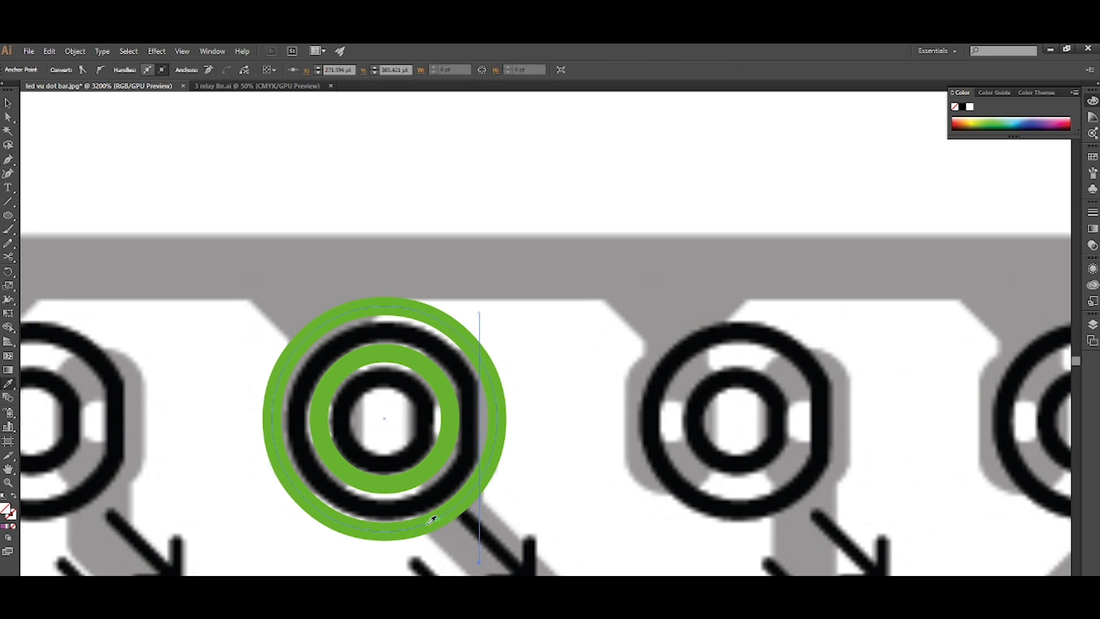
pyautogui.click(430, 521)
# Use the Shape Builder to trim the ring's arc beyond the vertical line and remove the line's overhanging ends.
pyautogui.keyDown('shift'); pyautogui.click(496, 433); pyautogui.keyUp('shift')
pyautogui.hotkey('shift', 'm')
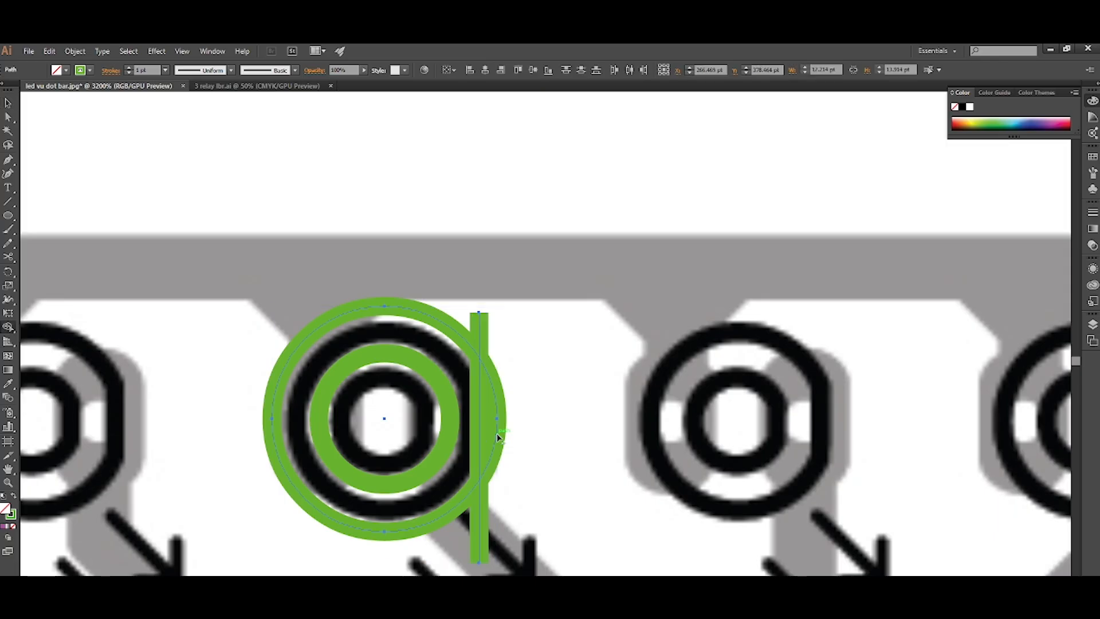
pyautogui.keyDown('alt'); pyautogui.click(497, 434); pyautogui.keyUp('alt')
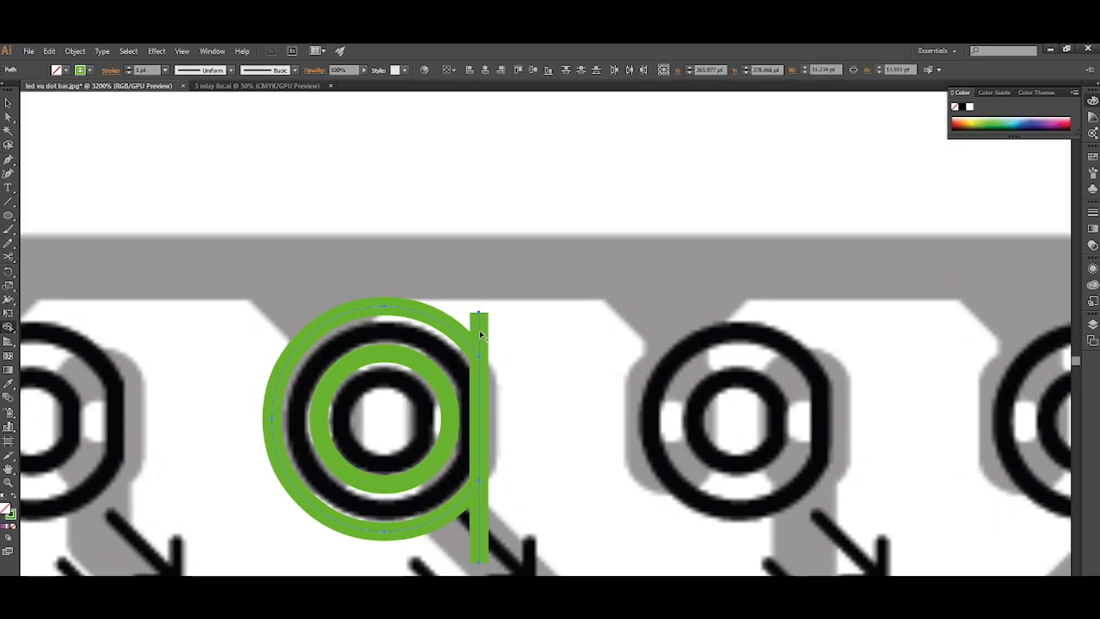
pyautogui.click(480, 539)
pyautogui.press('Delete')
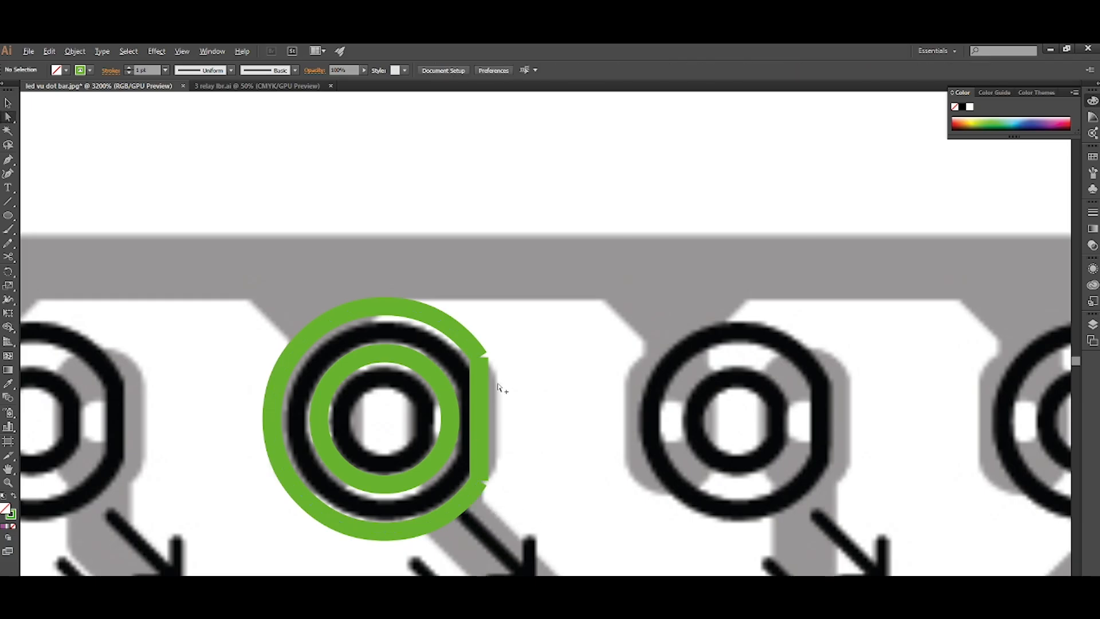
# Join the endpoints at the upper and lower corners where the LED's outer arc meets its flat side.
pyautogui.scroll(4, 500, 387)
pyautogui.scroll(-2, 497, 383)
pyautogui.scroll(2, 398, 357)
pyautogui.scroll(1, 409, 349)
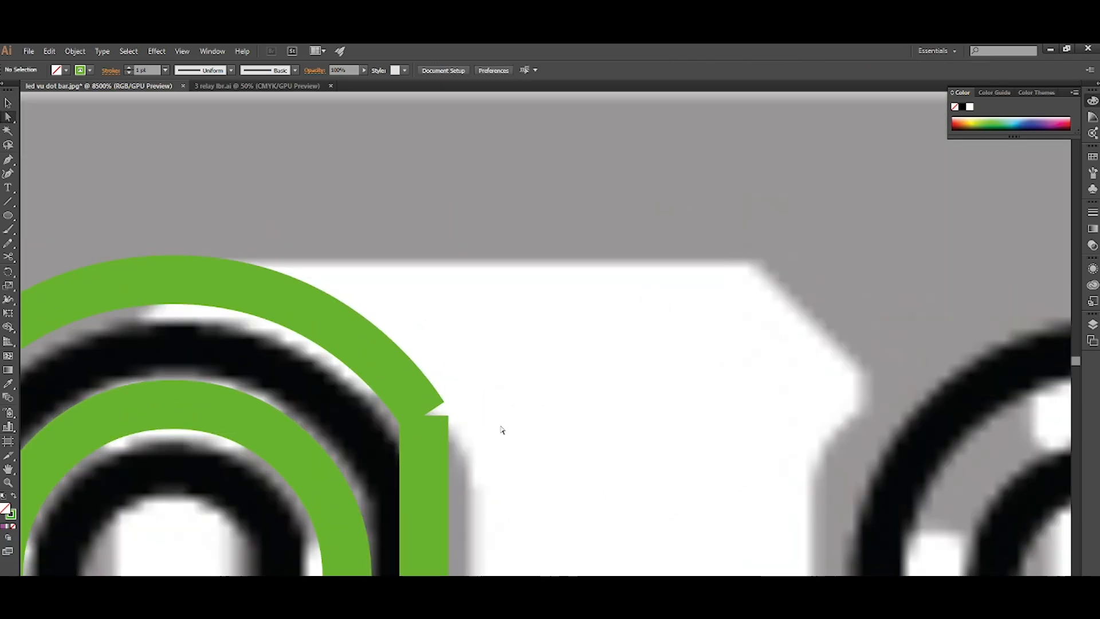
pyautogui.moveTo(491, 368); pyautogui.dragTo(384, 445)
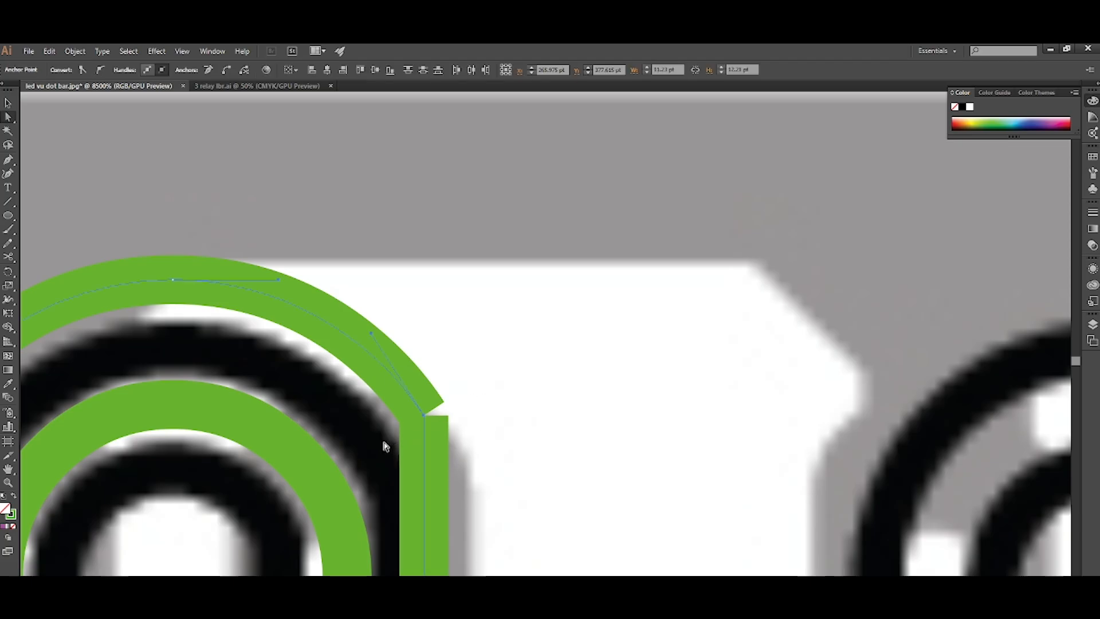
pyautogui.hotkey('ctrl', 'j')
pyautogui.scroll(-4, 512, 411)
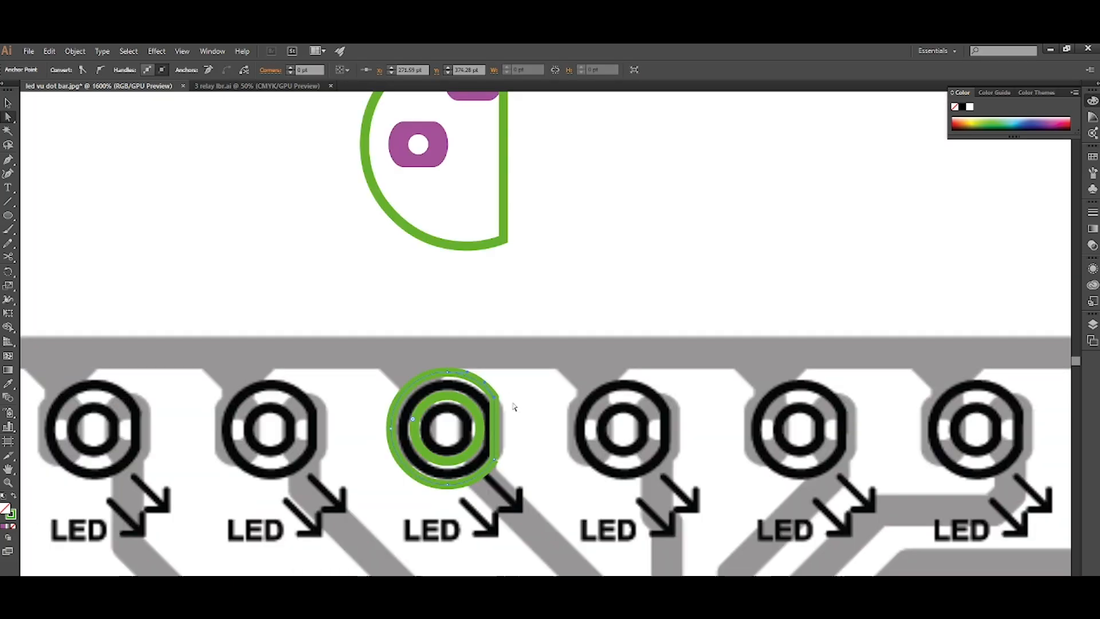
pyautogui.scroll(-1, 512, 412)
pyautogui.scroll(2, 506, 428)
pyautogui.scroll(1, 498, 427)
pyautogui.moveTo(490, 328); pyautogui.dragTo(417, 392)
pyautogui.hotkey('ctrl', 'j')
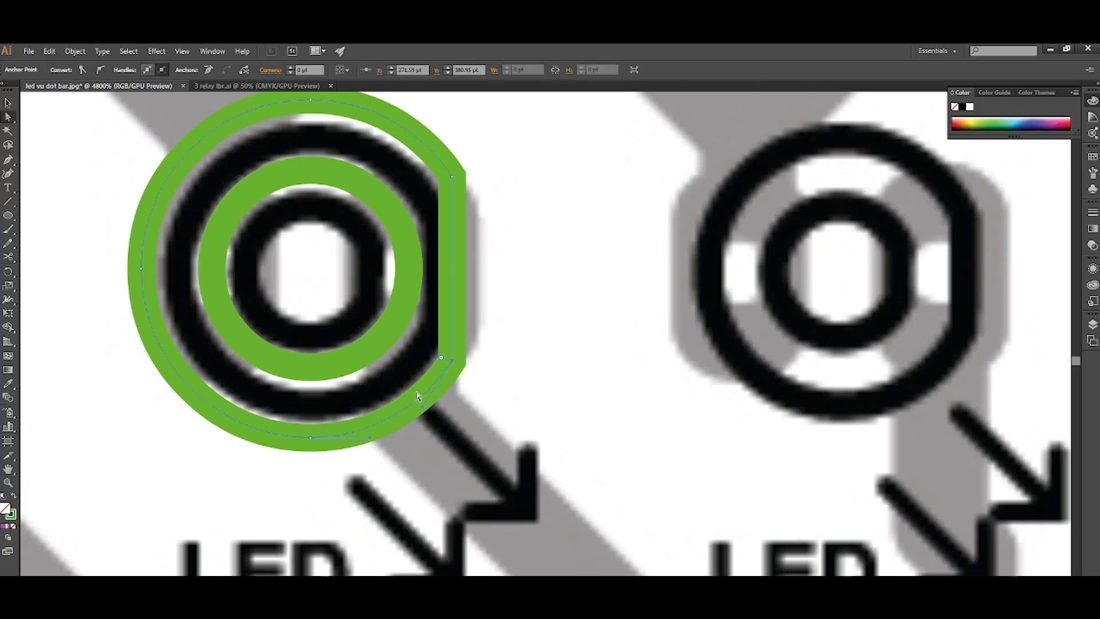
pyautogui.click(446, 460)
# Draw a green-outlined square about 2.9 pt wide over the upper arrowhead beside the fourth LED.
pyautogui.scroll(-3, 446, 459)
pyautogui.scroll(1, 488, 498)
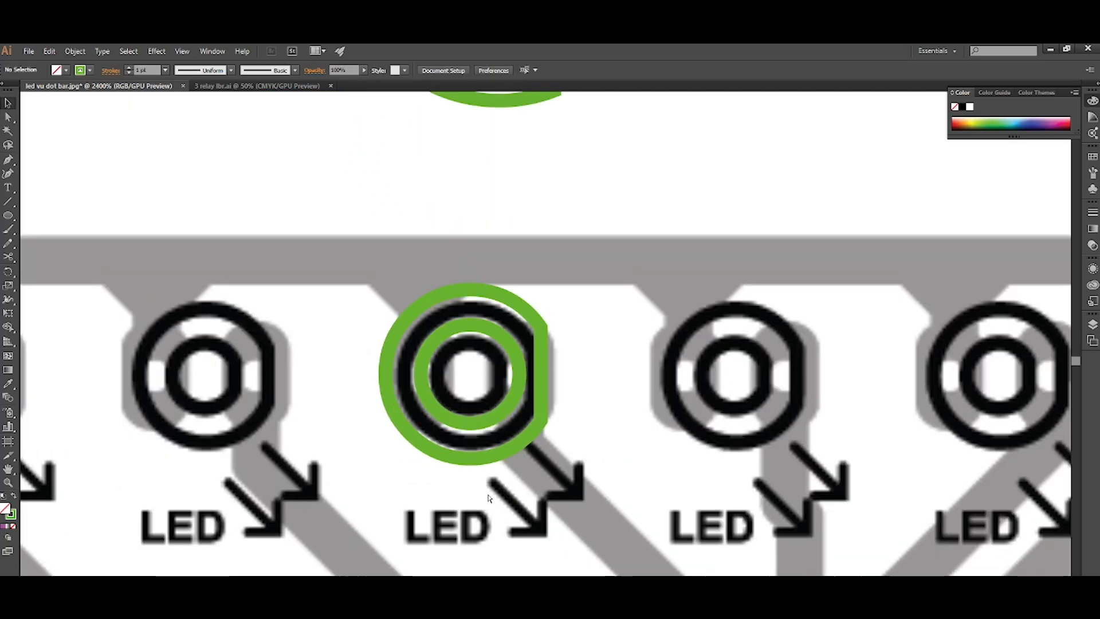
pyautogui.hscroll(2, 488, 497)
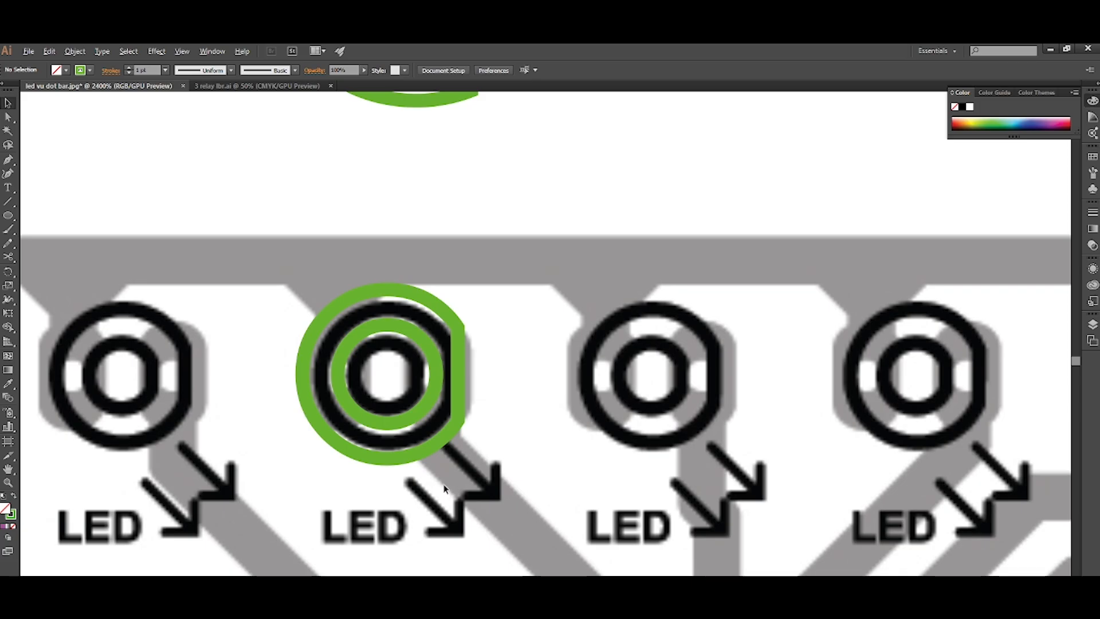
pyautogui.scroll(3, 444, 485)
pyautogui.scroll(1, 498, 456)
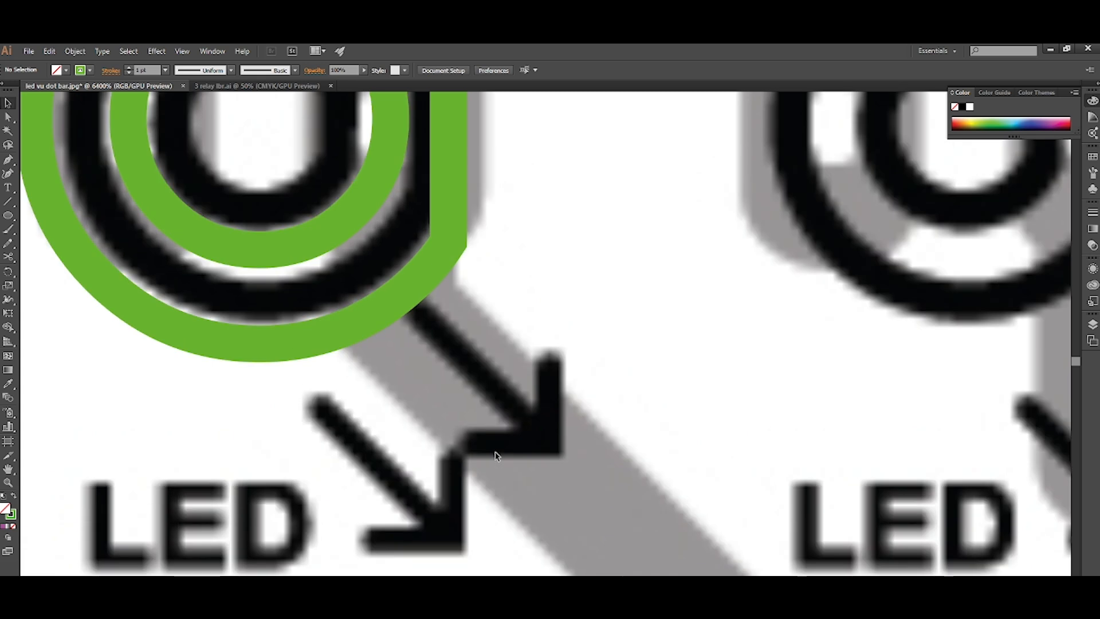
pyautogui.press('p')
pyautogui.press('m')
pyautogui.moveTo(539, 376); pyautogui.dragTo(592, 429)
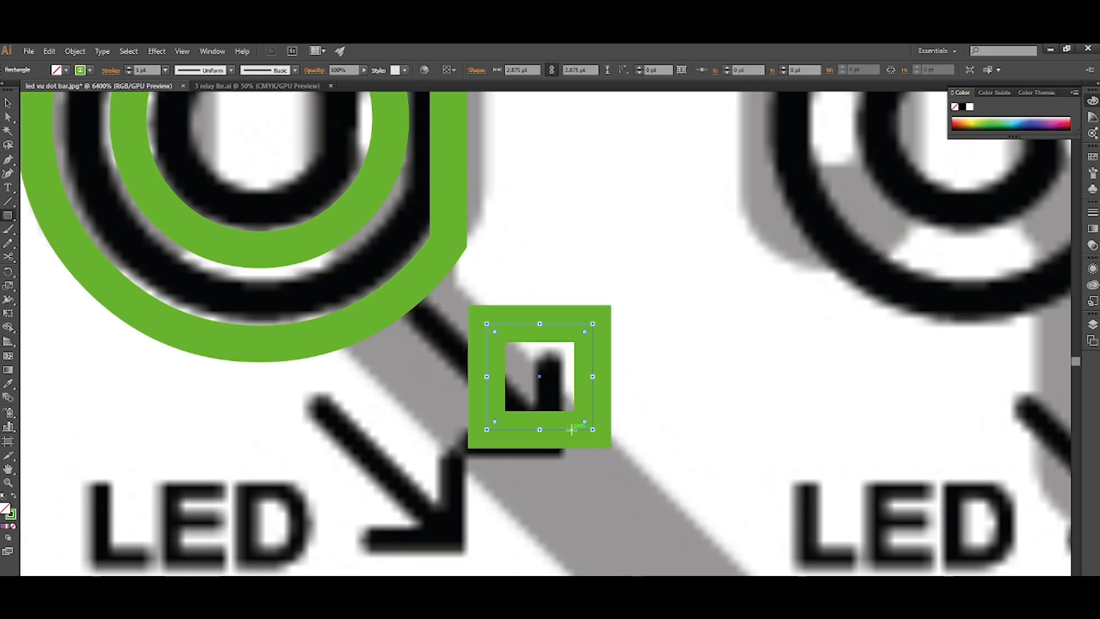
# Cut the square at its lower-left and upper-right corners and delete the upper-left half to leave an L-shaped arrowhead.
pyautogui.press('c')
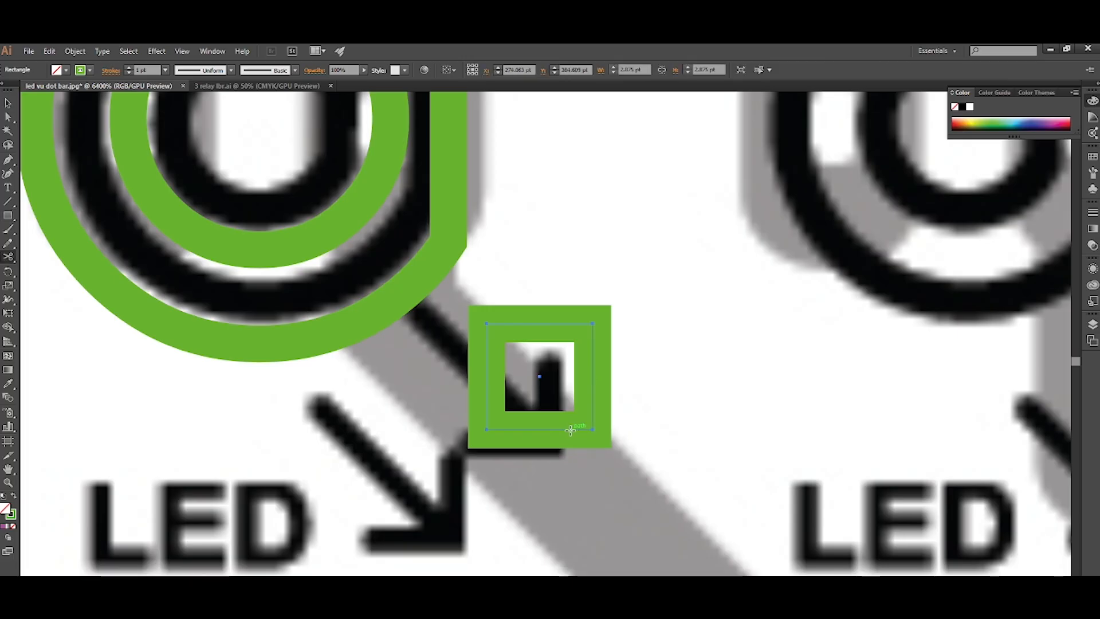
pyautogui.click(486, 428)
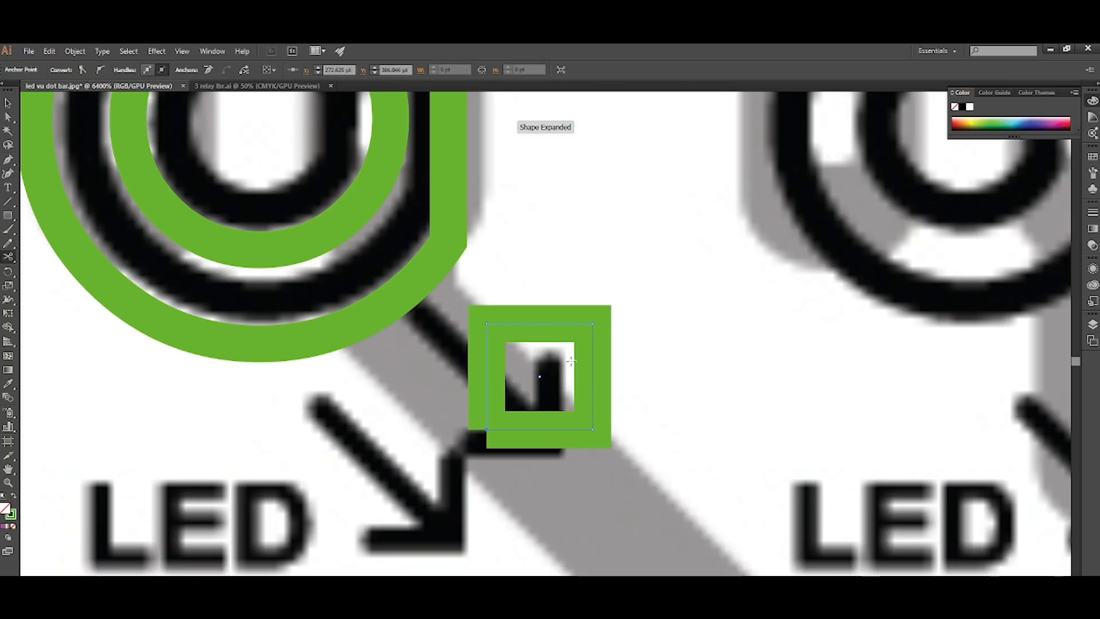
pyautogui.click(592, 323)
pyautogui.press('v')
pyautogui.click(545, 324)
pyautogui.press('Delete')
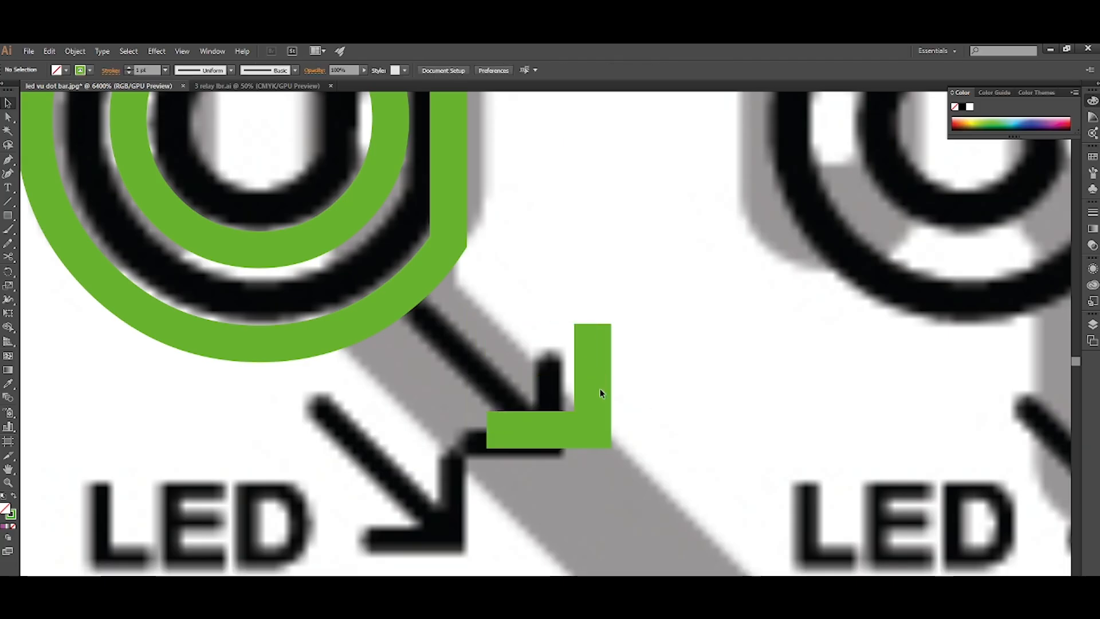
# Move the L-shaped arrowhead against the upper arrow's tip and draw a diagonal shaft from its corner with the Pen tool.
pyautogui.moveTo(592, 403); pyautogui.dragTo(580, 439)
pyautogui.click(666, 440)
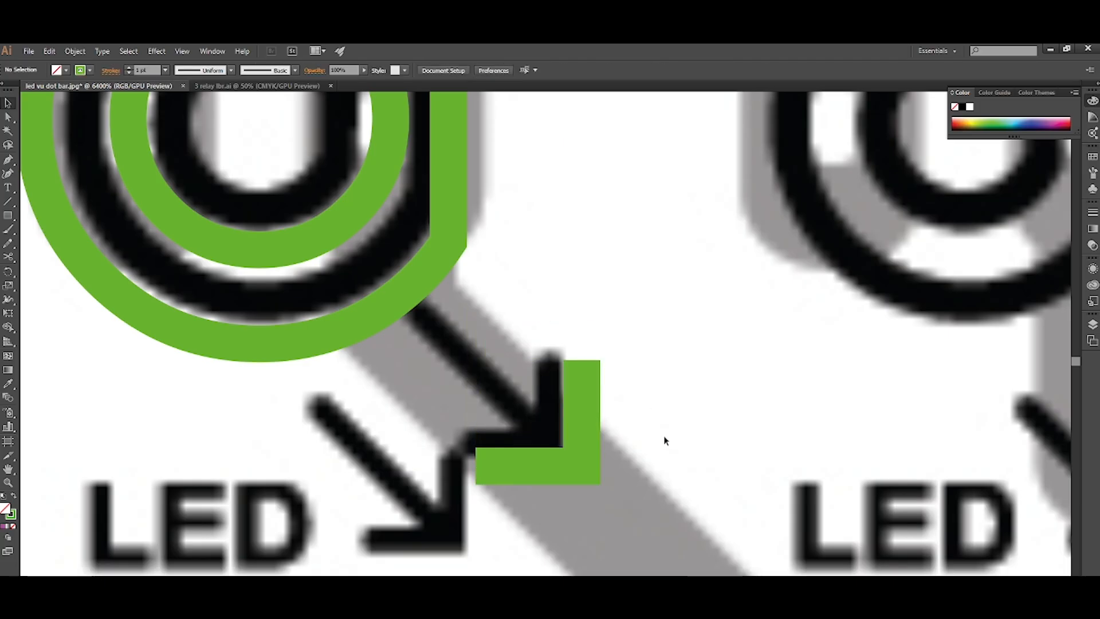
pyautogui.press('p')
pyautogui.click(581, 466)
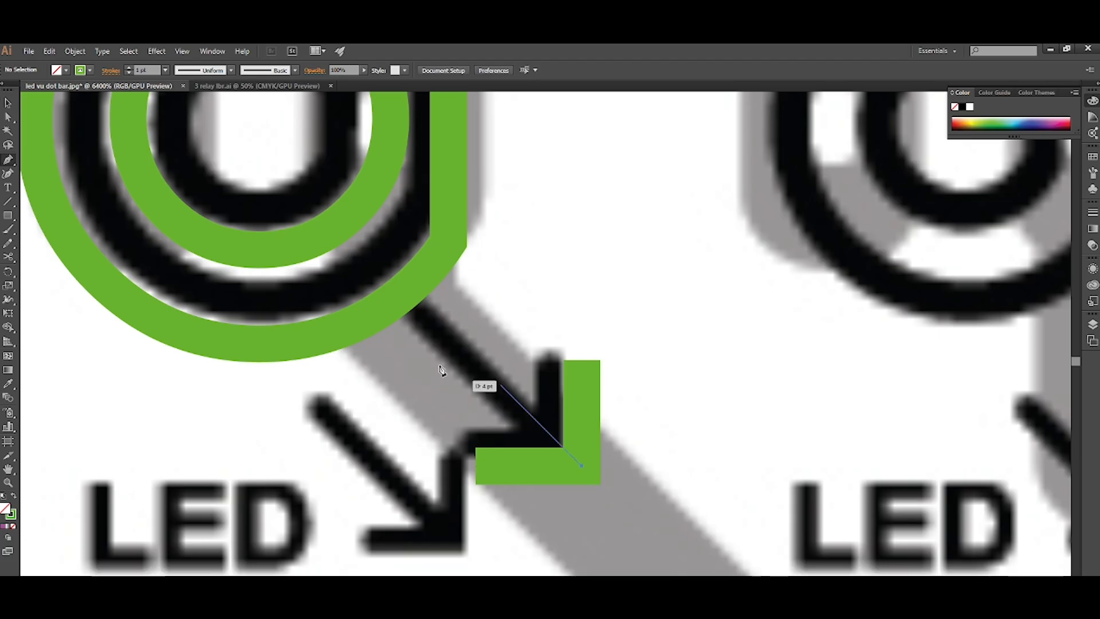
pyautogui.keyDown('shift'); pyautogui.click(414, 349); pyautogui.keyUp('shift')
pyautogui.press('v')
pyautogui.click(533, 318)
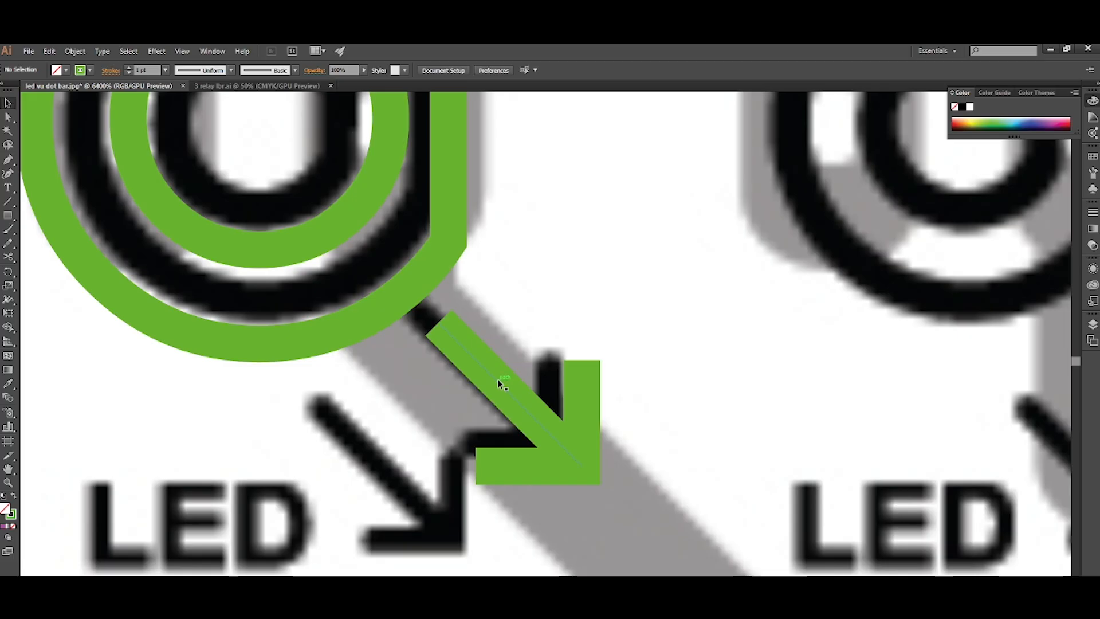
# Give both the L-shaped arrowhead and the diagonal shaft round stroke caps.
pyautogui.click(497, 381)
pyautogui.click(534, 488)
pyautogui.click(520, 468)
pyautogui.click(109, 70)
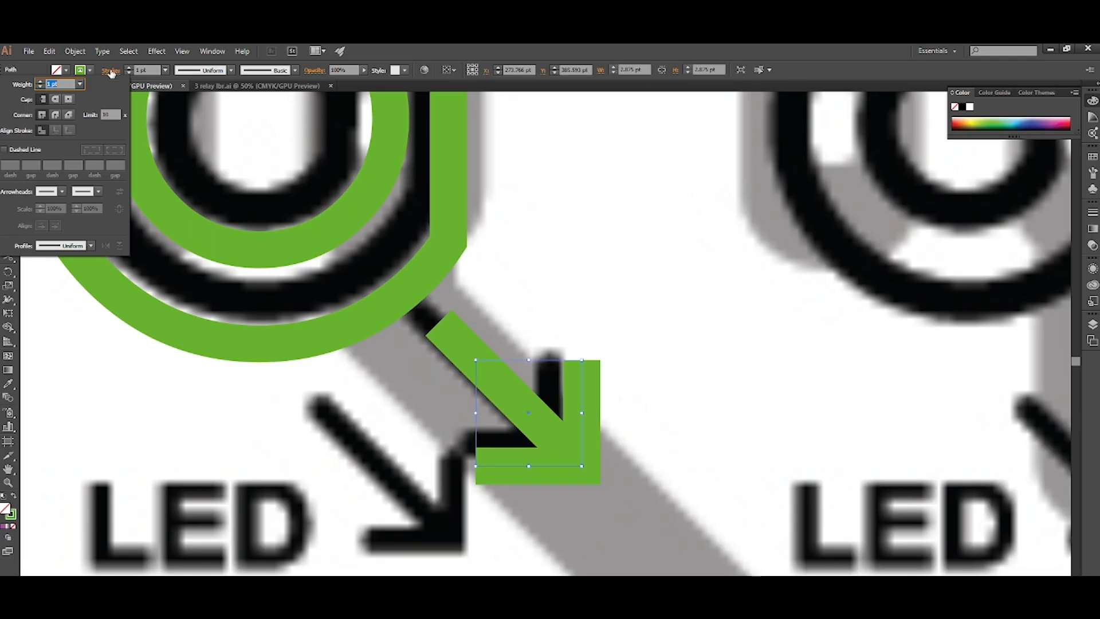
pyautogui.click(55, 100)
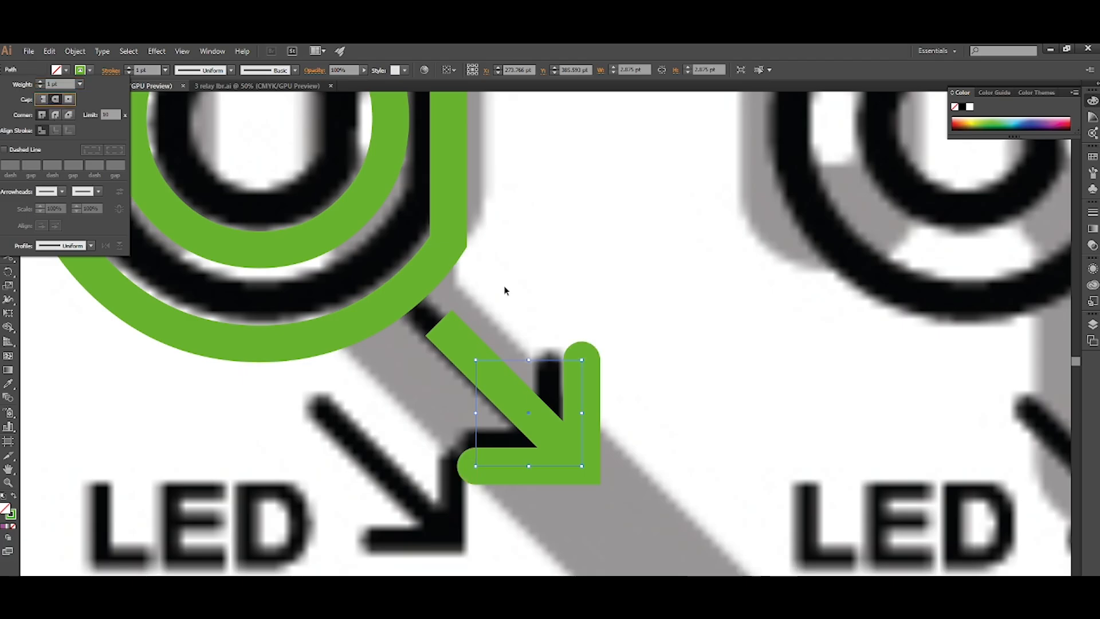
pyautogui.click(463, 349)
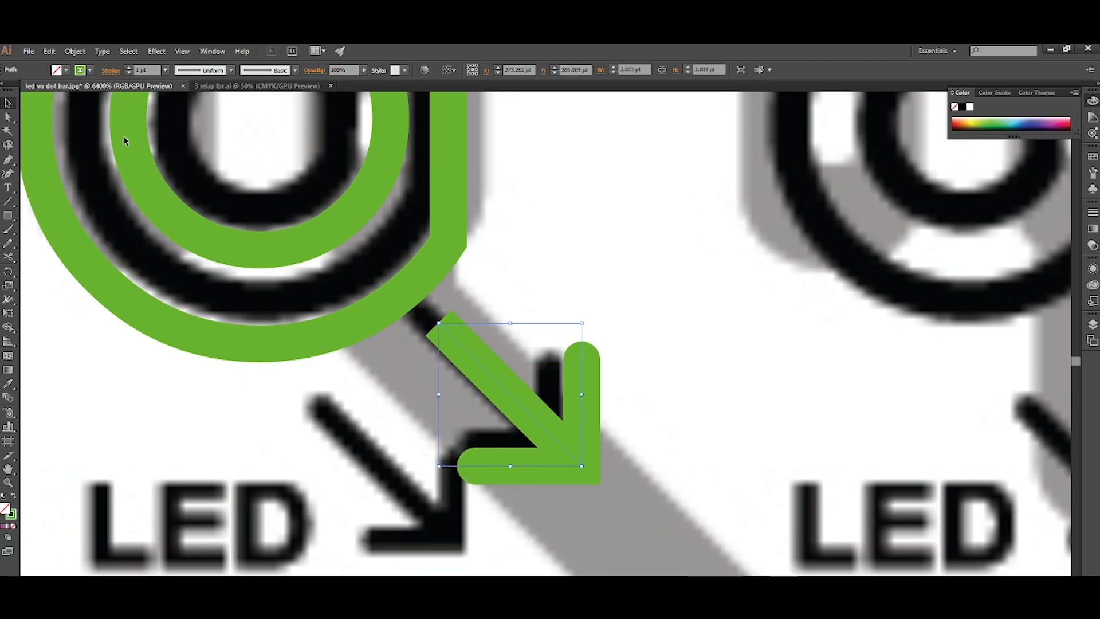
pyautogui.click(110, 71)
pyautogui.click(55, 100)
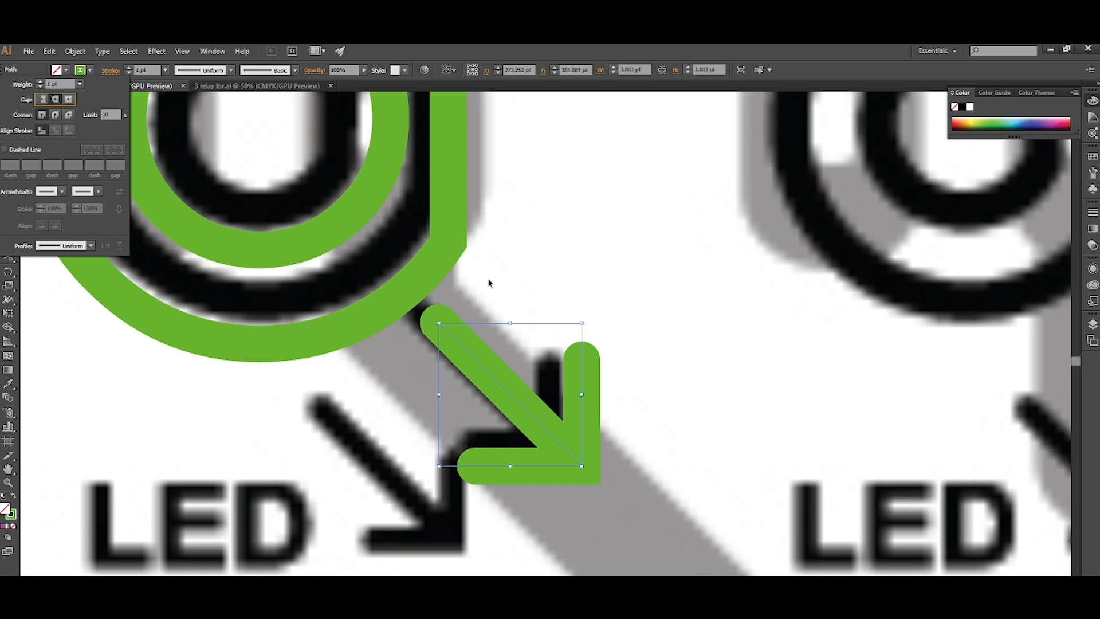
pyautogui.click(570, 289)
# Group the arrow, copy it onto the lower arrow beside the LED, and adjust both arrows' positions over the image.
pyautogui.scroll(-1, 570, 288)
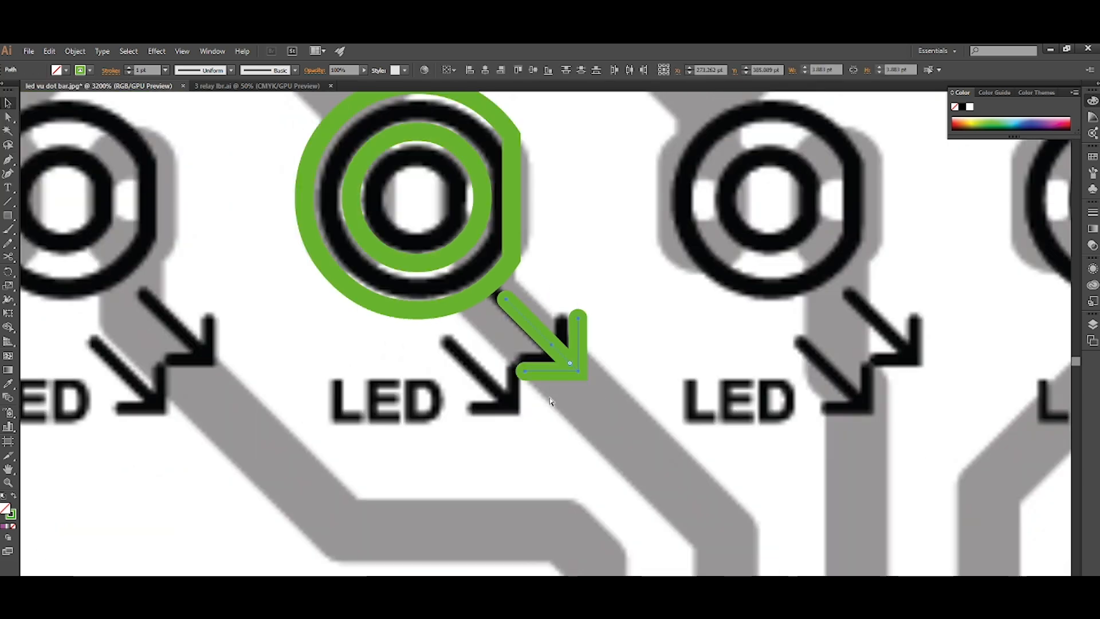
pyautogui.scroll(1, 539, 352)
pyautogui.moveTo(552, 315); pyautogui.dragTo(458, 403)
pyautogui.press('Left')
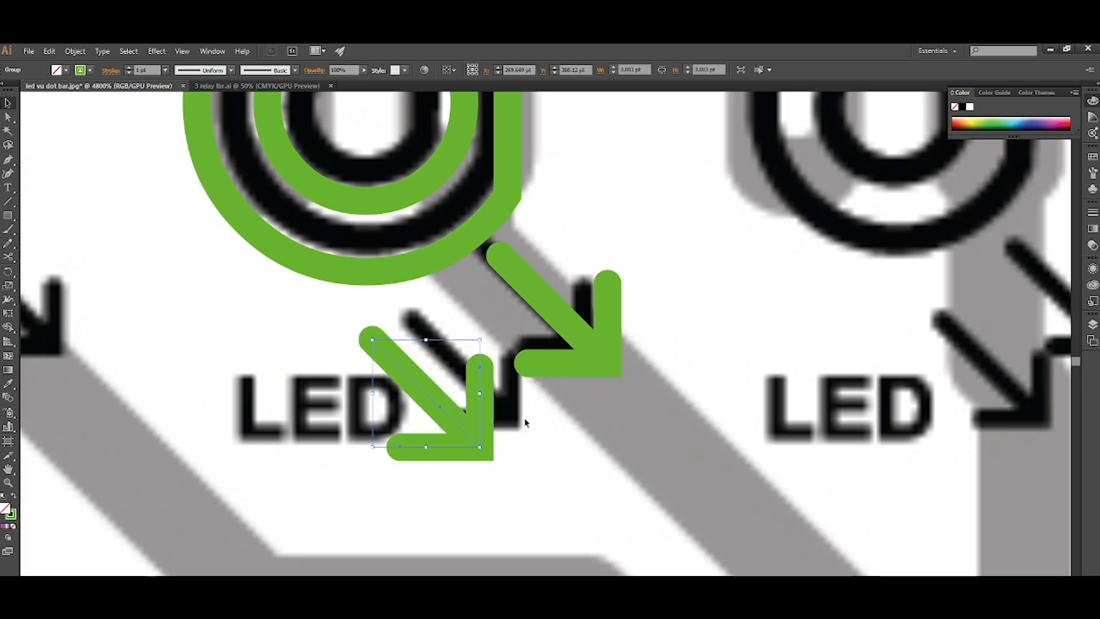
pyautogui.press('Down')
pyautogui.press('Up')
pyautogui.press('Right')
pyautogui.moveTo(561, 325); pyautogui.dragTo(573, 299)
pyautogui.click(560, 395)
# Group the fourth LED's green rings with its two arrows.
pyautogui.scroll(-1, 559, 395)
pyautogui.scroll(-1, 560, 395)
pyautogui.moveTo(624, 339); pyautogui.dragTo(513, 453)
pyautogui.scroll(2, 513, 453)
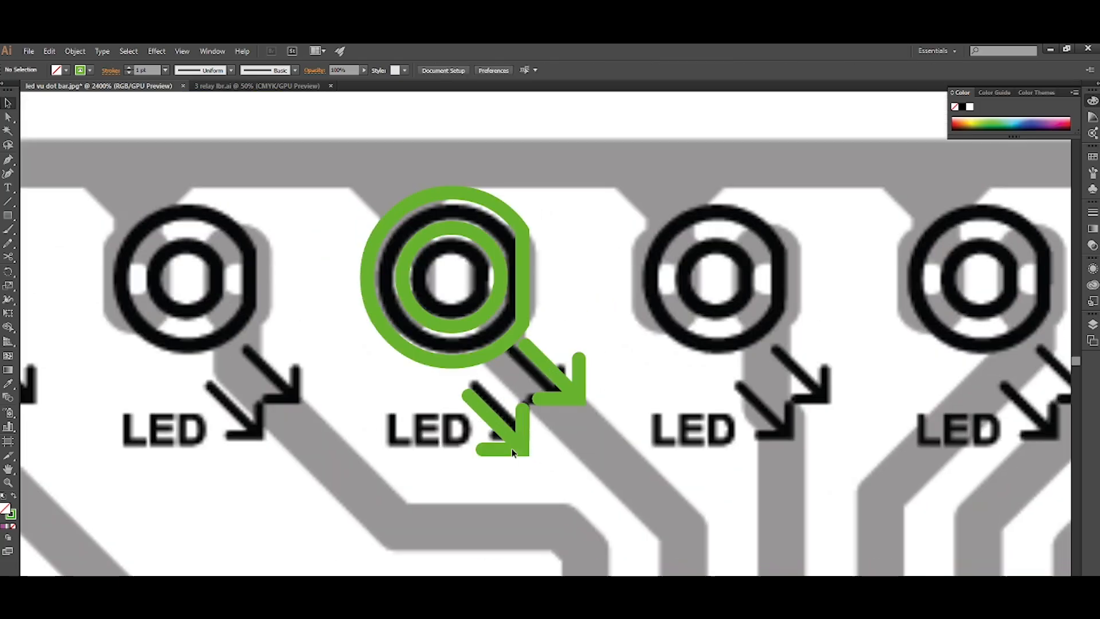
pyautogui.moveTo(581, 238); pyautogui.dragTo(435, 536)
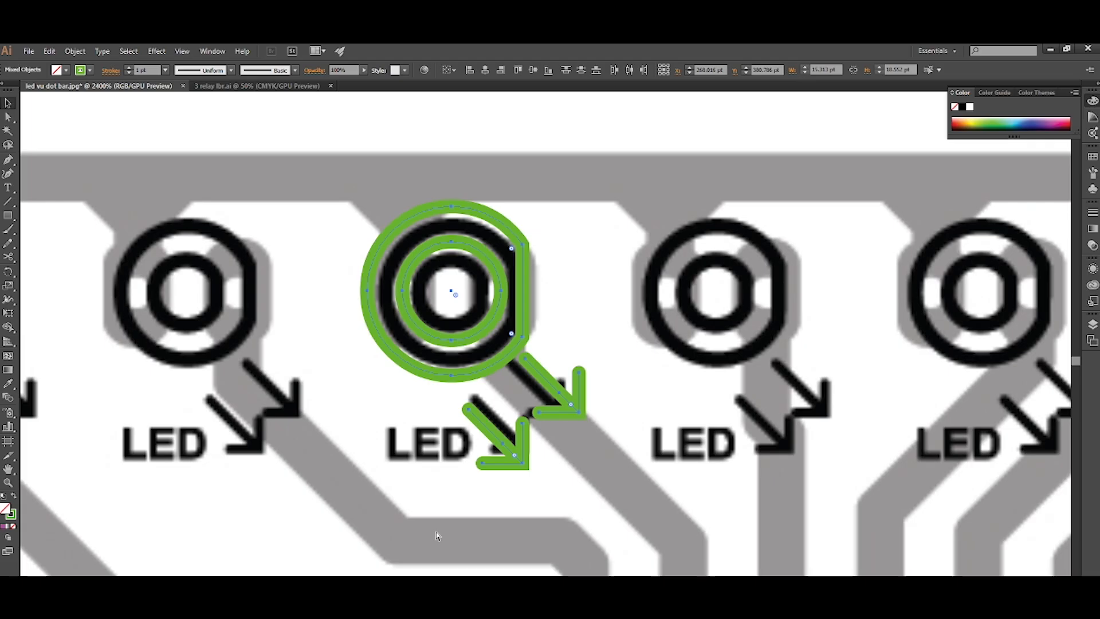
pyautogui.hotkey('ctrl', 'g')
pyautogui.click(567, 497)
# Show all hidden objects and group the LED's purple pads with its green symbol.
pyautogui.hotkey('ctrl', 'alt', '3')
pyautogui.click(567, 497)
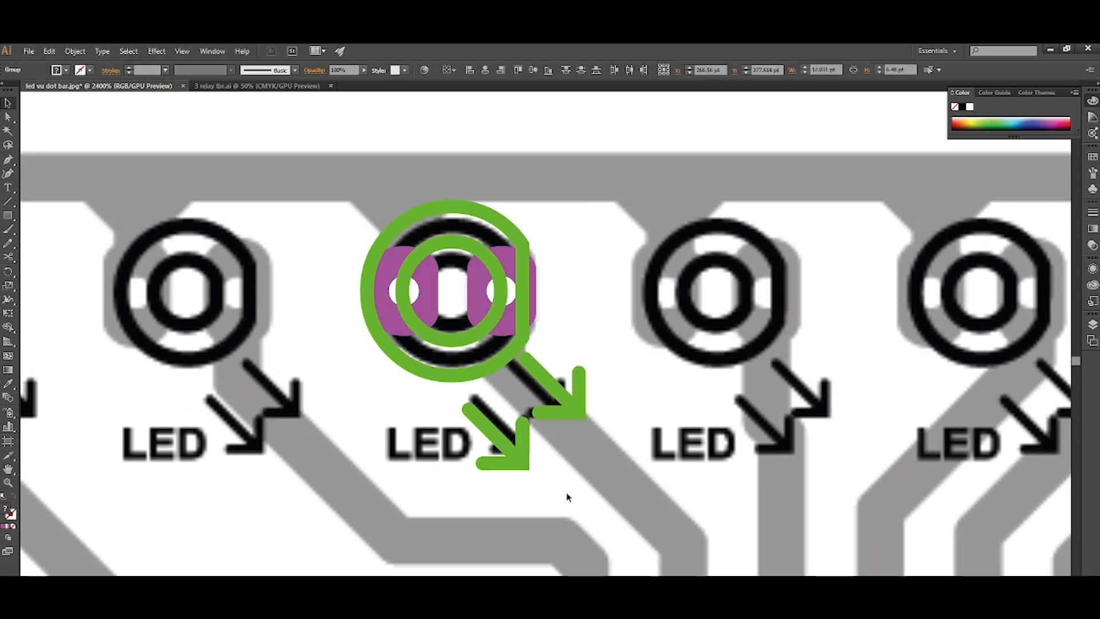
pyautogui.moveTo(597, 184); pyautogui.dragTo(354, 522)
pyautogui.hotkey('ctrl', 'g')
pyautogui.click(389, 516)
# Add the text "LED" beneath the fourth LED's symbol in Arial Bold.
pyautogui.hscroll(-2, 390, 515)
pyautogui.scroll(2, 407, 484)
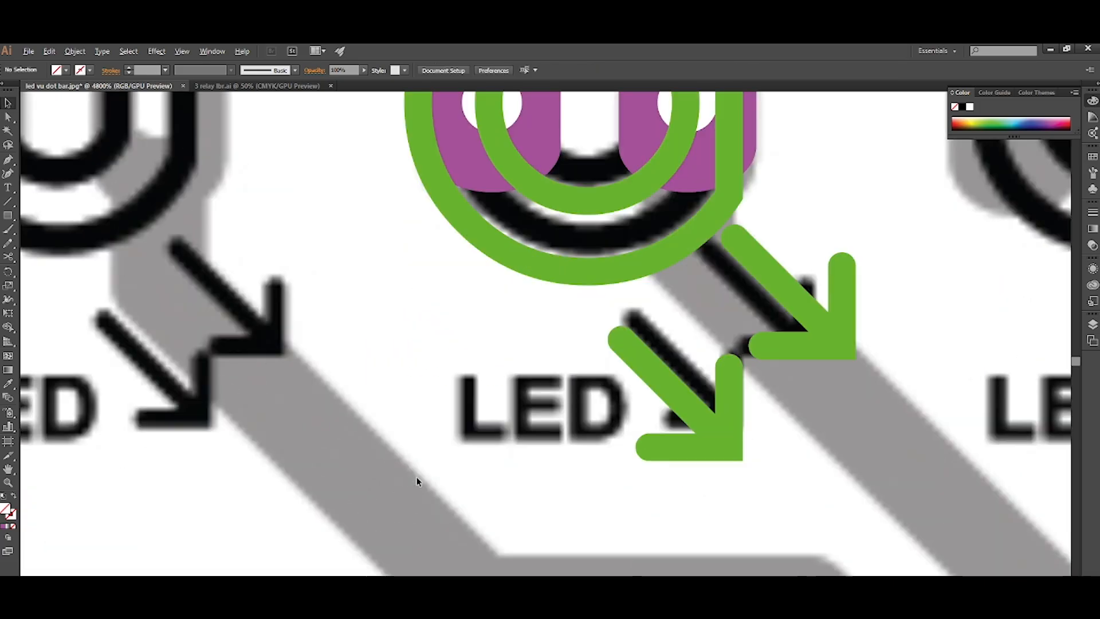
pyautogui.press('t')
pyautogui.click(410, 435)
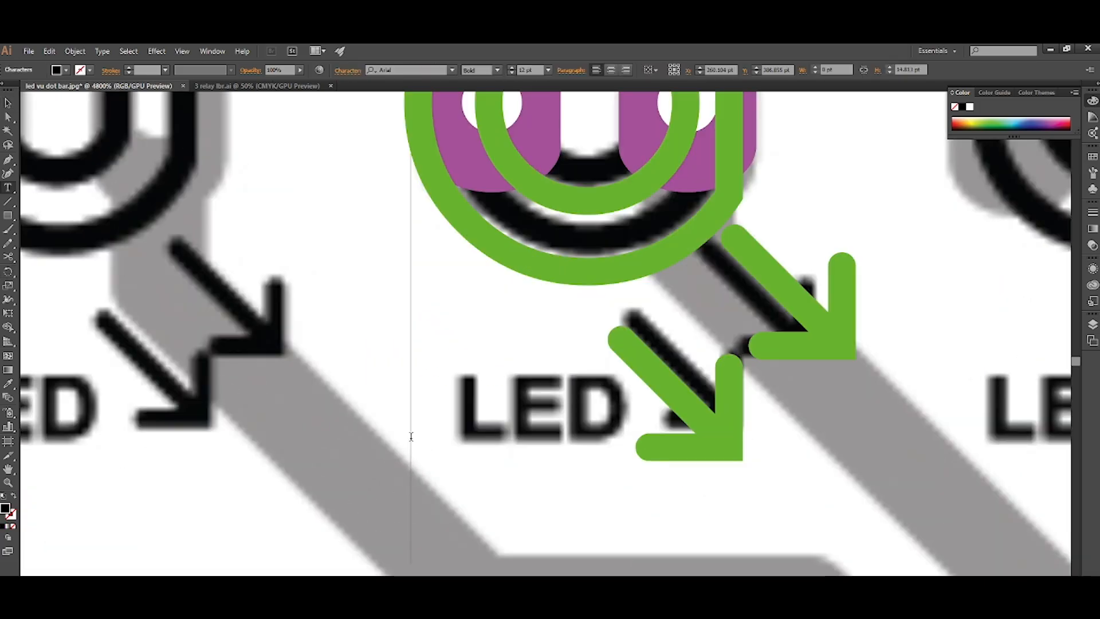
pyautogui.write('LED')
pyautogui.press('Escape')
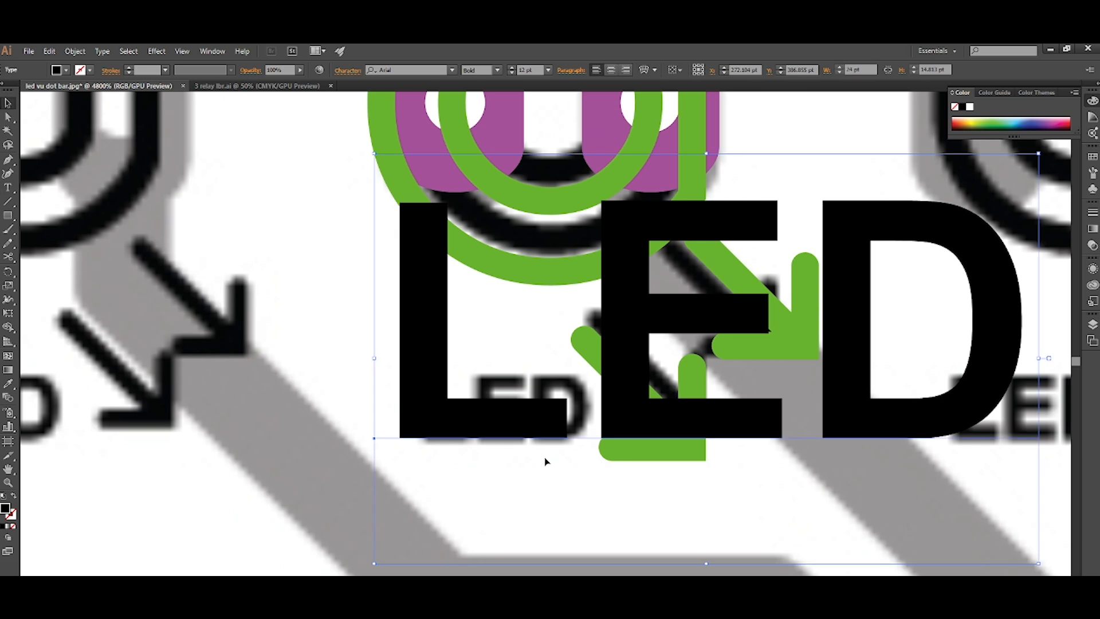
# Scale the LED text down to about 2.92 pt and place it over the image's LED label.
pyautogui.scroll(-3, 533, 444)
pyautogui.moveTo(706, 458); pyautogui.dragTo(559, 355)
pyautogui.scroll(3, 522, 484)
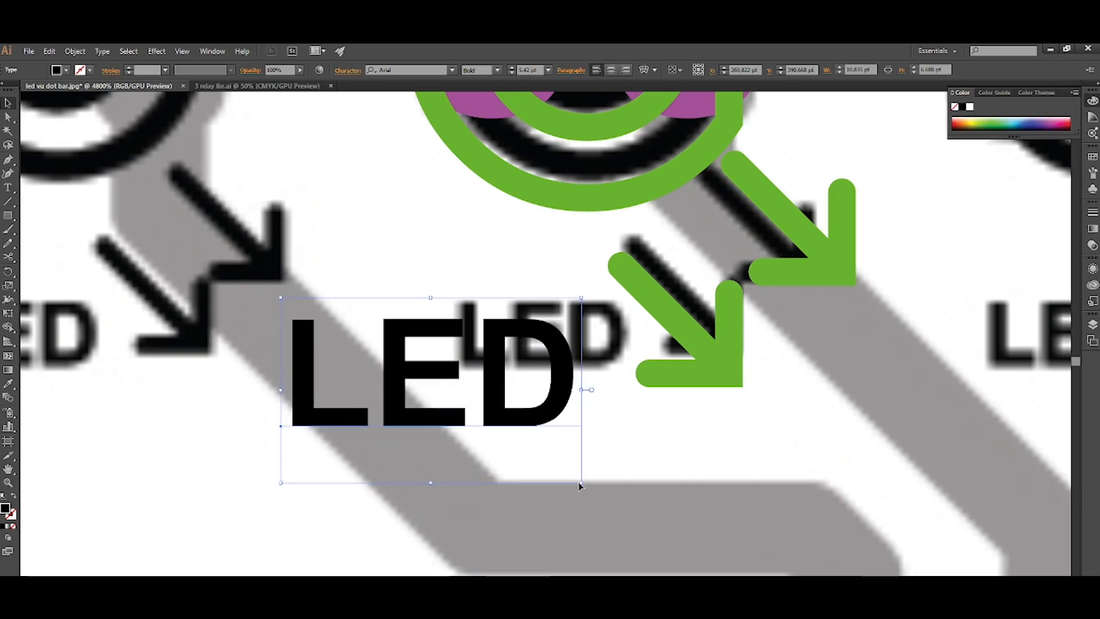
pyautogui.moveTo(583, 484); pyautogui.dragTo(538, 438)
pyautogui.moveTo(501, 399); pyautogui.dragTo(597, 353)
# Colour the LED text with the arrows' green as its fill and no stroke.
pyautogui.scroll(-1, 579, 398)
pyautogui.hscroll(1, 577, 399)
pyautogui.scroll(1, 576, 401)
pyautogui.press('i')
pyautogui.click(595, 422)
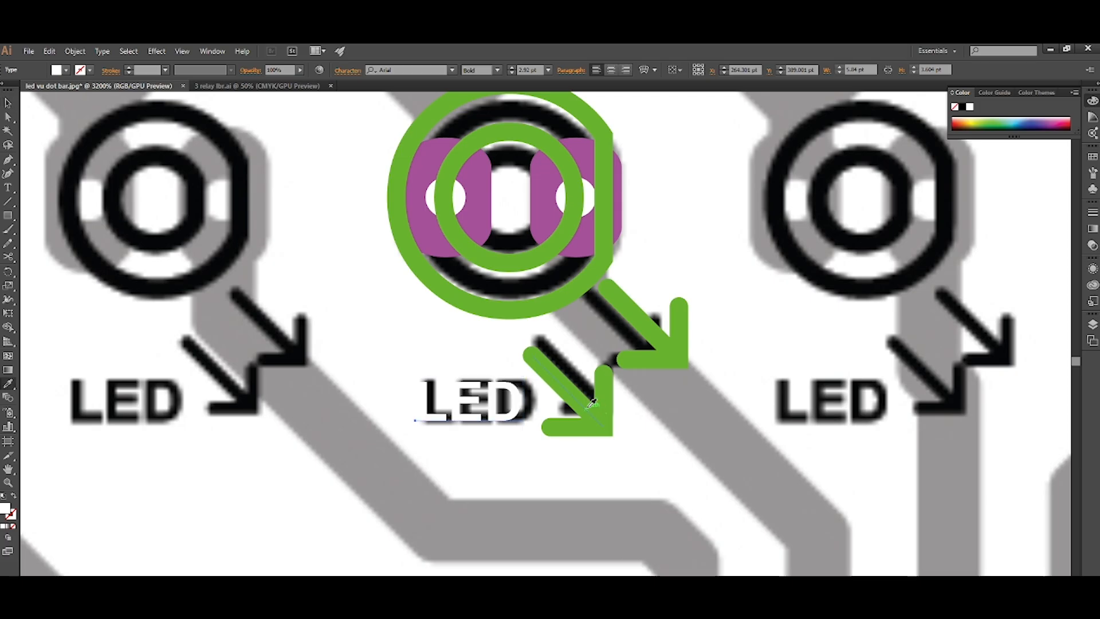
pyautogui.click(593, 403)
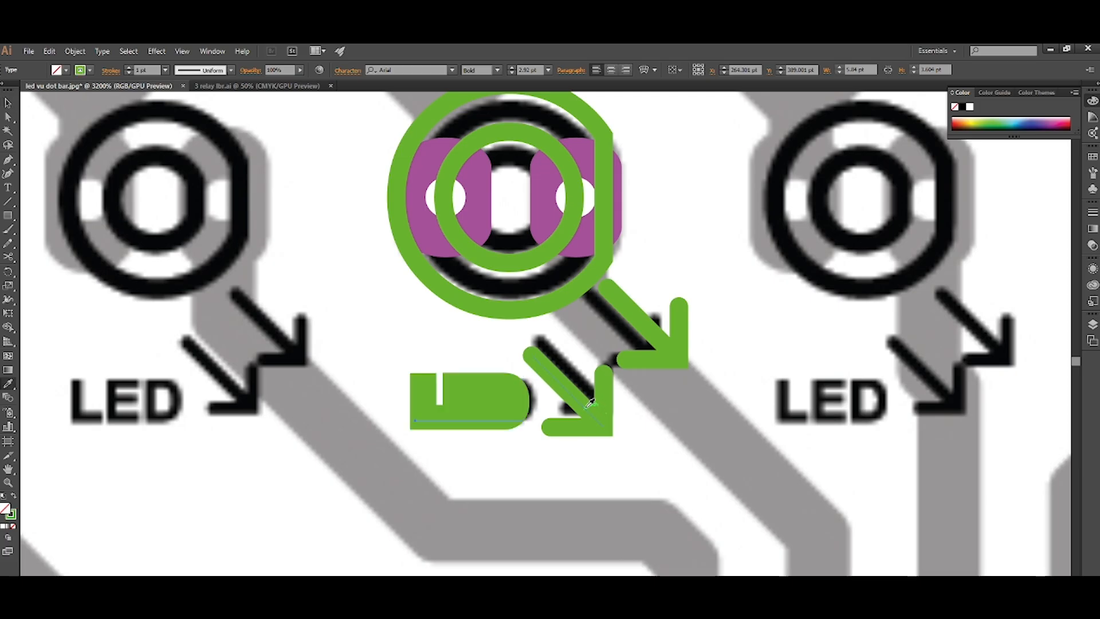
pyautogui.hotkey('shift', 'x')
pyautogui.press('v')
# Enlarge the green LED text slightly to fit the image's label and select it together with the whole LED footprint.
pyautogui.scroll(2, 496, 419)
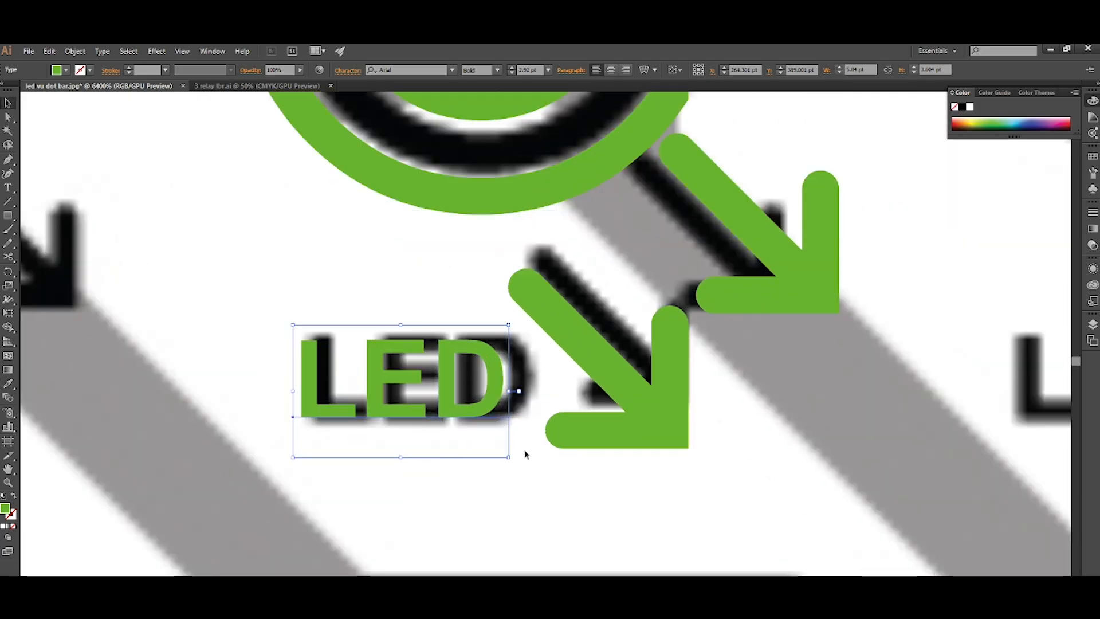
pyautogui.moveTo(509, 457); pyautogui.dragTo(518, 465)
pyautogui.scroll(-2, 519, 484)
pyautogui.click(520, 495)
pyautogui.scroll(-1, 579, 412)
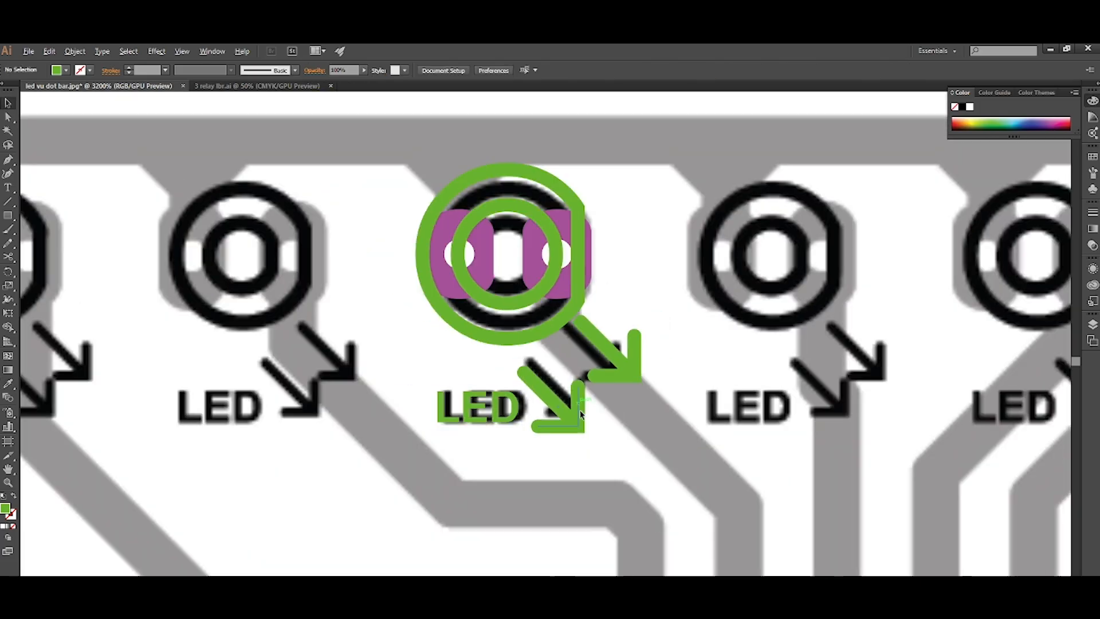
pyautogui.scroll(-1, 580, 414)
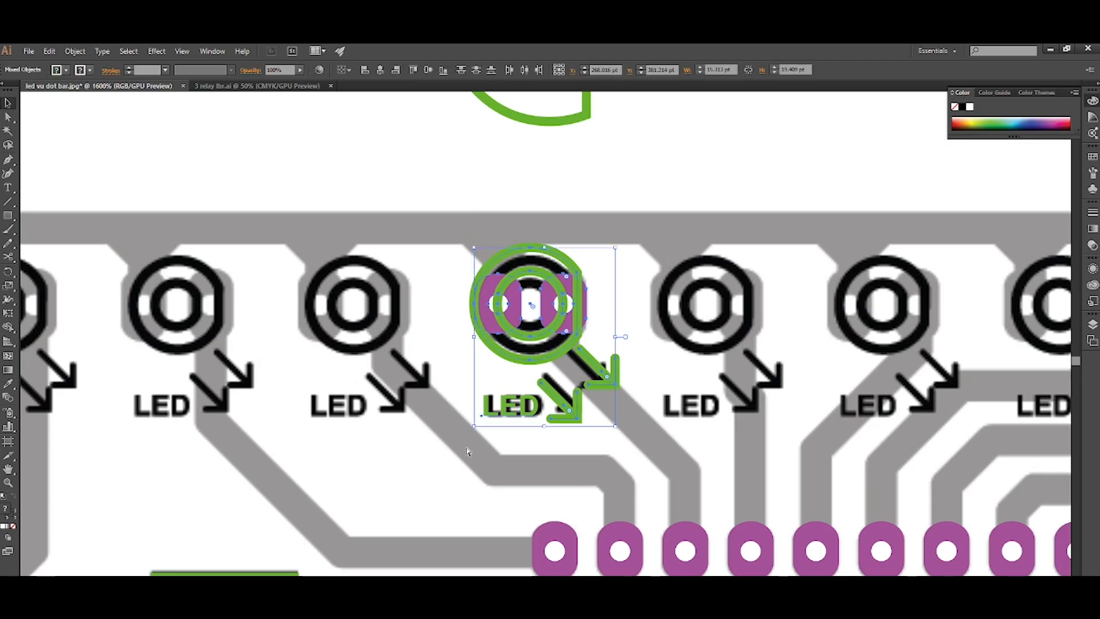
# Delete the leftover half-round outline with its two pads above the board.
pyautogui.scroll(-2, 515, 461)
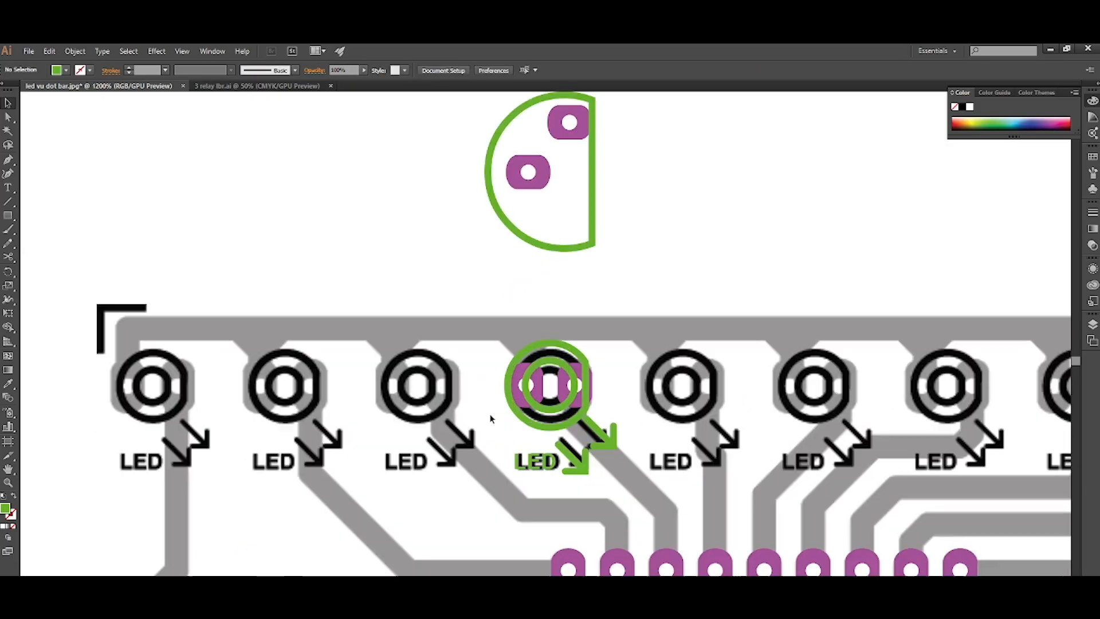
pyautogui.moveTo(584, 241); pyautogui.dragTo(468, 348)
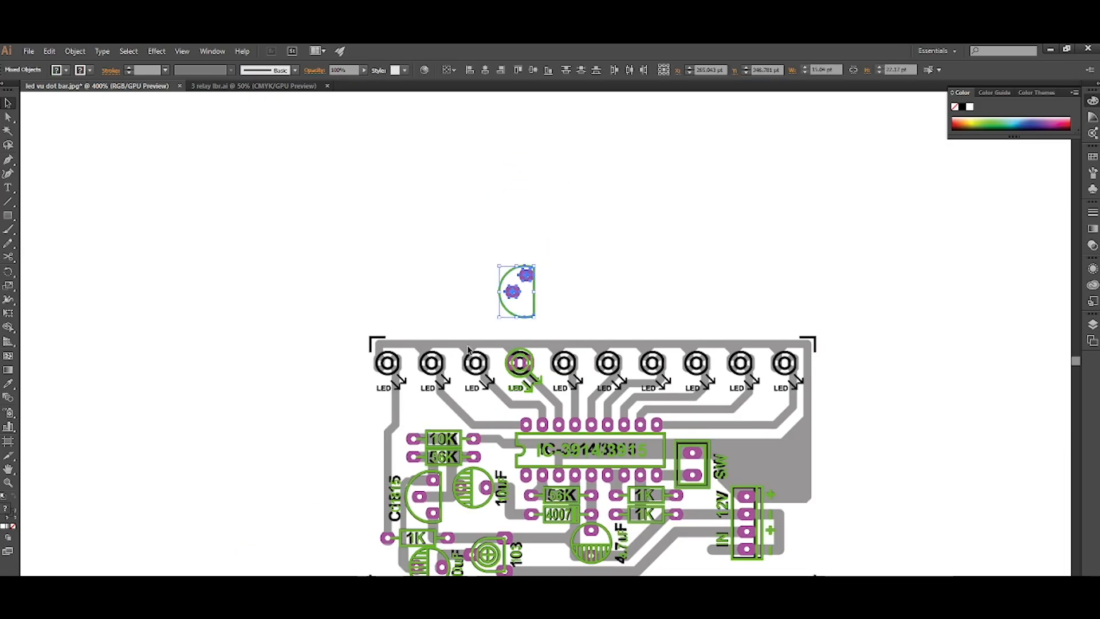
pyautogui.press('Delete')
# Move the finished LED footprint from the fourth position onto the first LED of the row.
pyautogui.scroll(4, 496, 368)
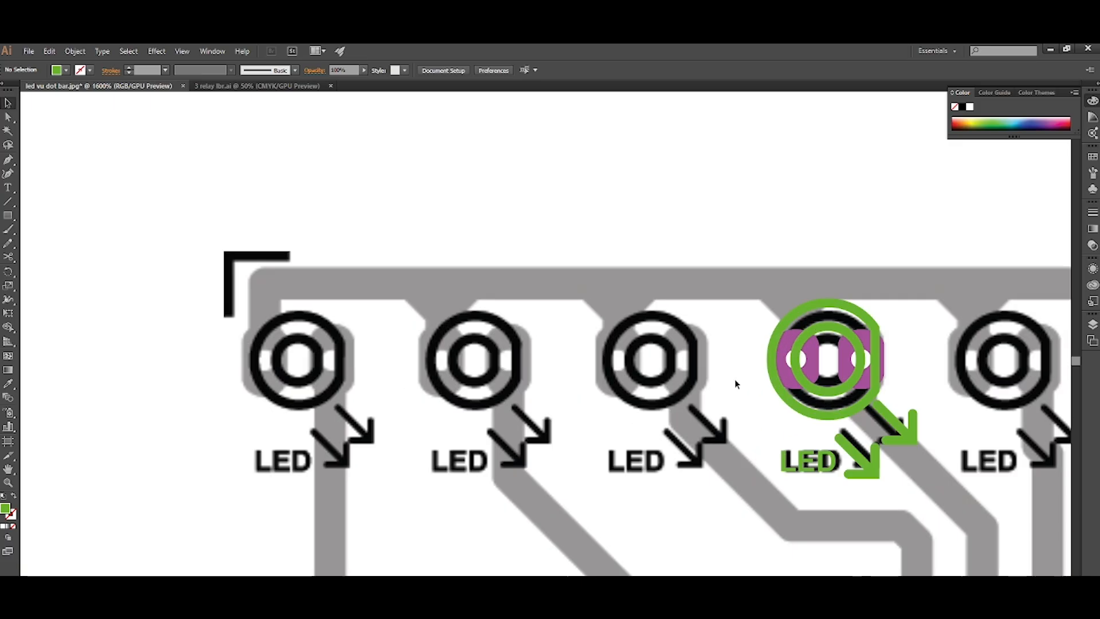
pyautogui.moveTo(799, 371); pyautogui.dragTo(263, 464)
pyautogui.scroll(3, 247, 431)
pyautogui.moveTo(343, 514); pyautogui.dragTo(359, 240)
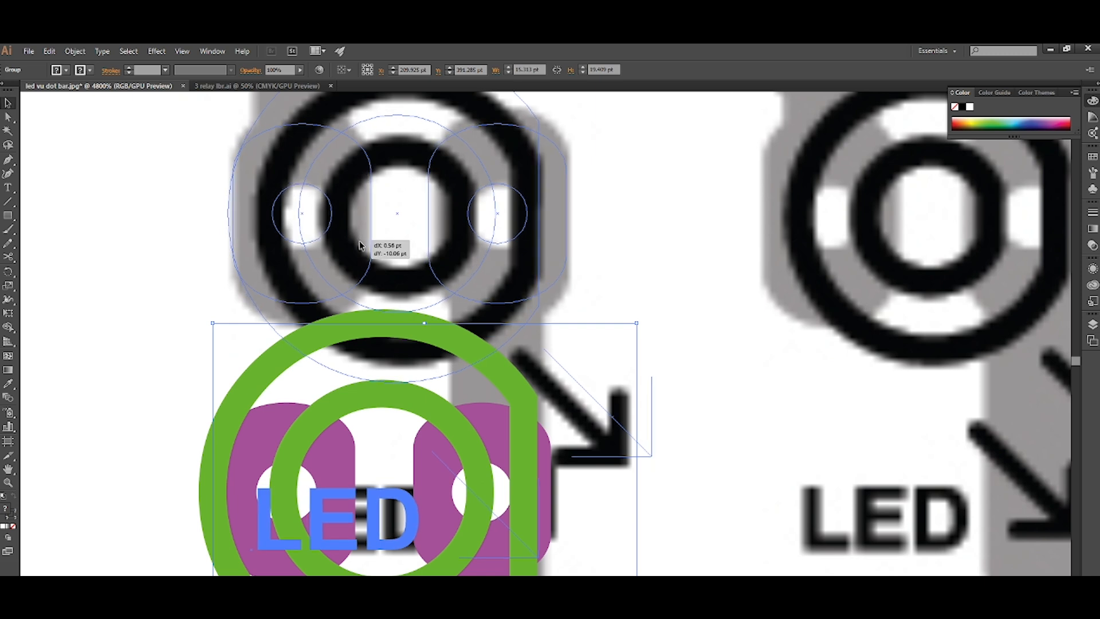
pyautogui.scroll(-3, 338, 317)
pyautogui.scroll(-2, 338, 317)
pyautogui.click(386, 380)
# Copy the LED footprint onto the second LED and repeat the transformation until all ten positions are filled.
pyautogui.scroll(3, 283, 353)
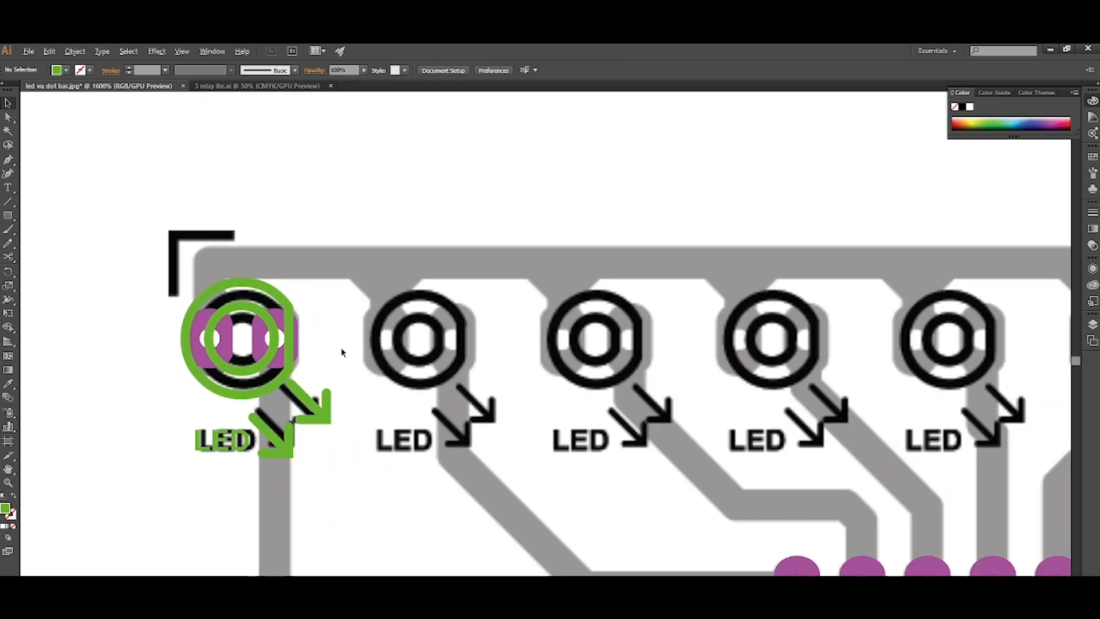
pyautogui.moveTo(282, 354); pyautogui.dragTo(461, 362)
pyautogui.scroll(-2, 465, 452)
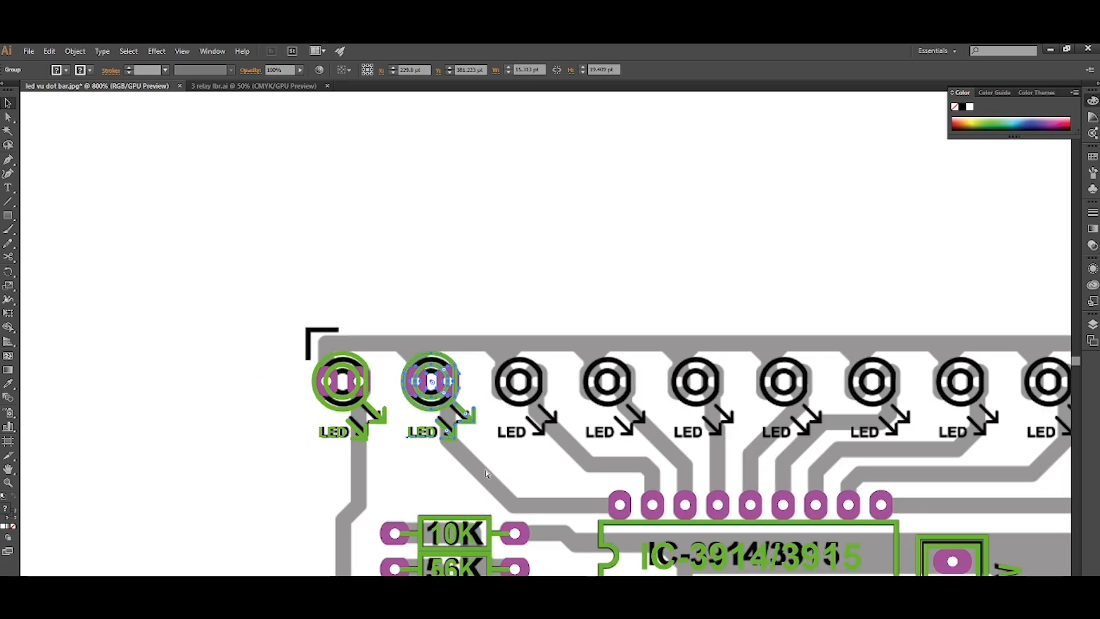
pyautogui.hotkey('ctrl', 'd')
pyautogui.hotkey('ctrl', 'd')
pyautogui.hotkey('ctrl', 'd')
pyautogui.hotkey('ctrl', 'd')
pyautogui.hotkey('ctrl', 'd')
pyautogui.hotkey('ctrl', 'd')
pyautogui.hotkey('ctrl', 'd')
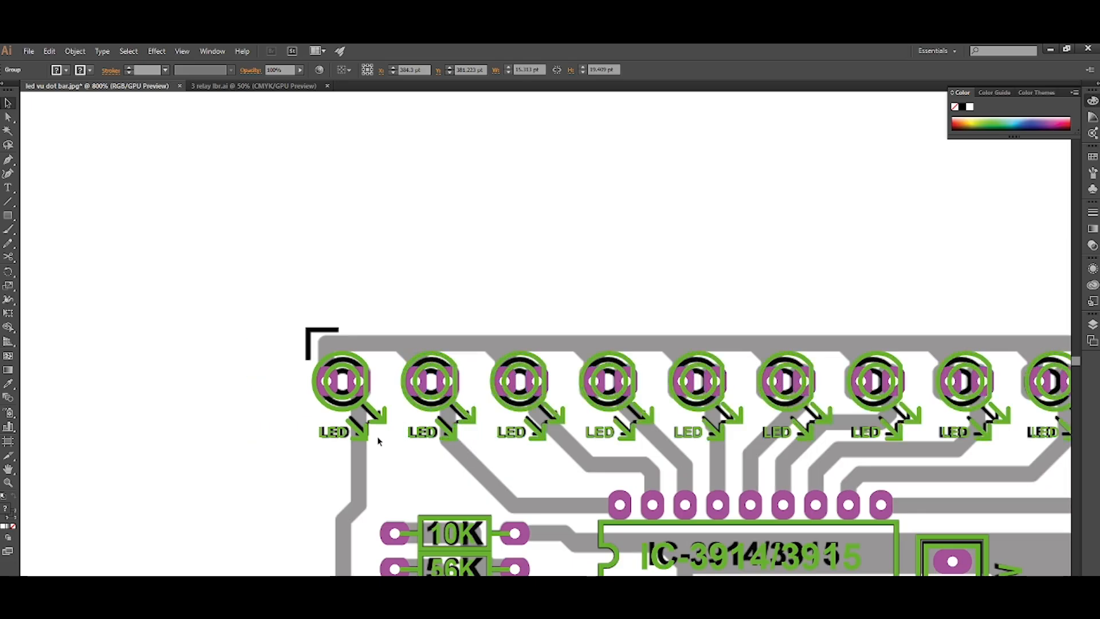
# Align the last LED footprint with the tenth LED of the image near the board's upper-right corner.
pyautogui.scroll(-3, 377, 440)
pyautogui.scroll(5, 667, 441)
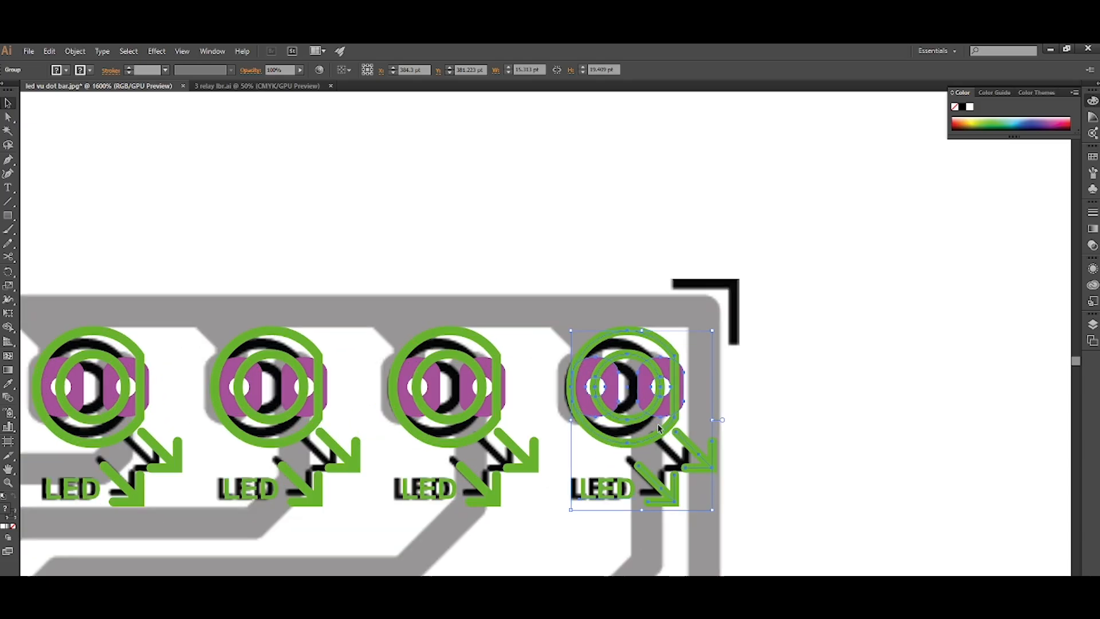
pyautogui.scroll(1, 724, 395)
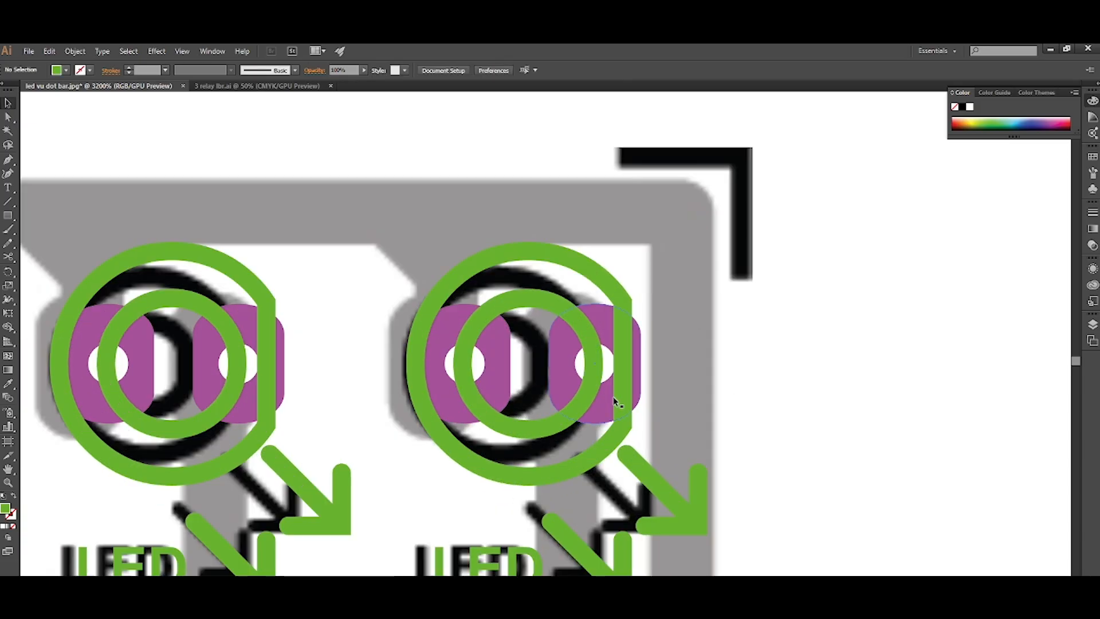
pyautogui.moveTo(589, 405)
pyautogui.mouseDown()
pyautogui.moveTo(492, 404)
pyautogui.moveTo(591, 399)
pyautogui.mouseUp()
pyautogui.scroll(-6, 613, 380)
pyautogui.click(697, 387)
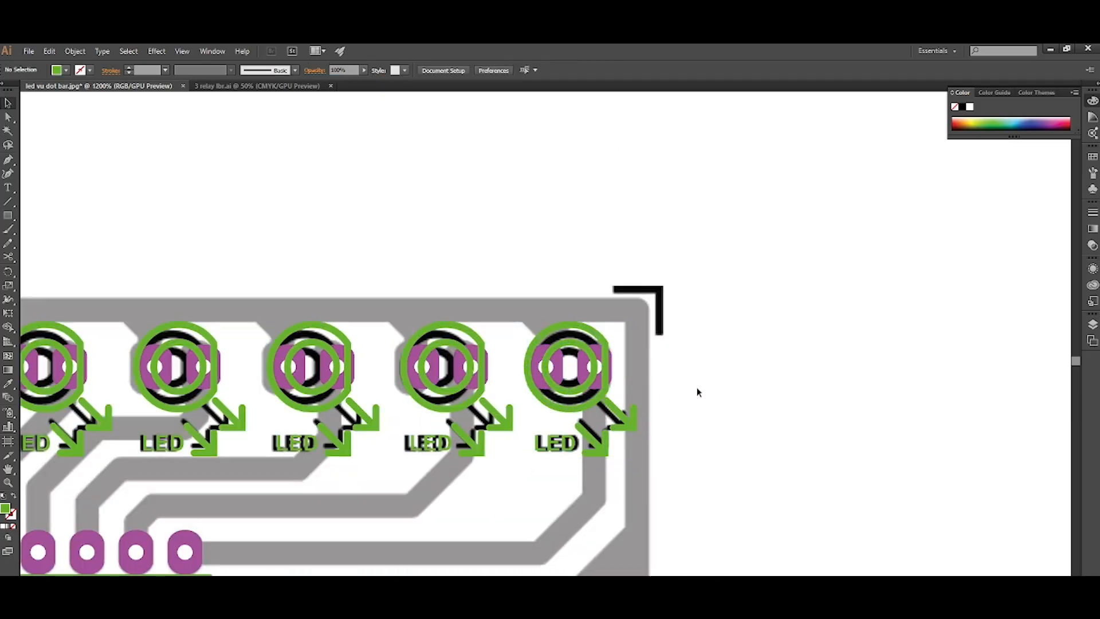
# Select all ten LED footprints and distribute them evenly horizontally.
pyautogui.moveTo(240, 428); pyautogui.dragTo(196, 425)
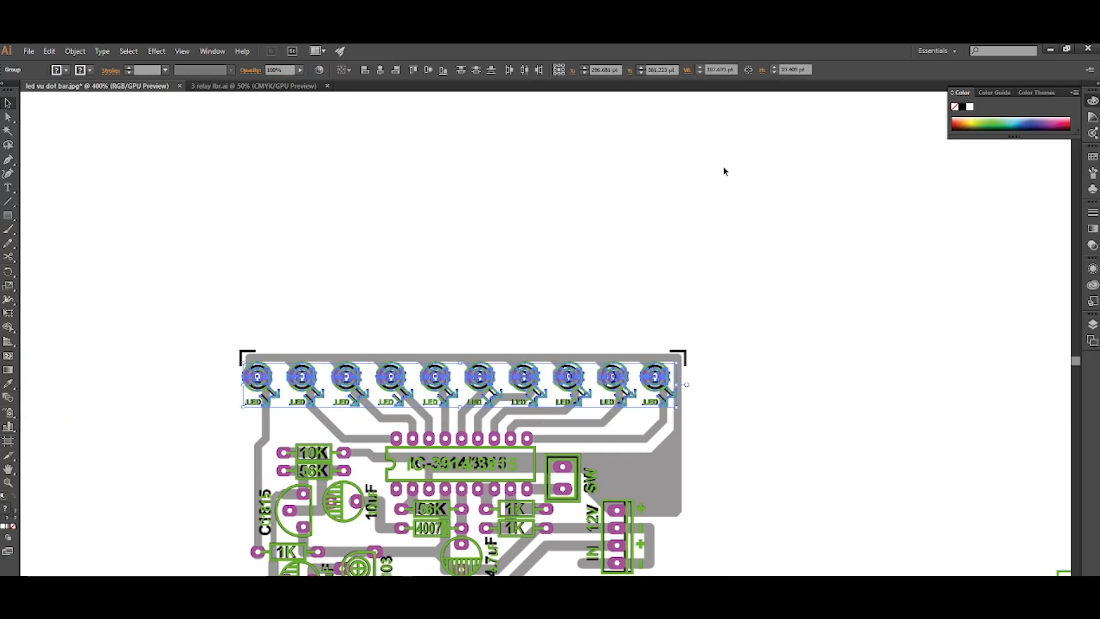
pyautogui.click(523, 71)
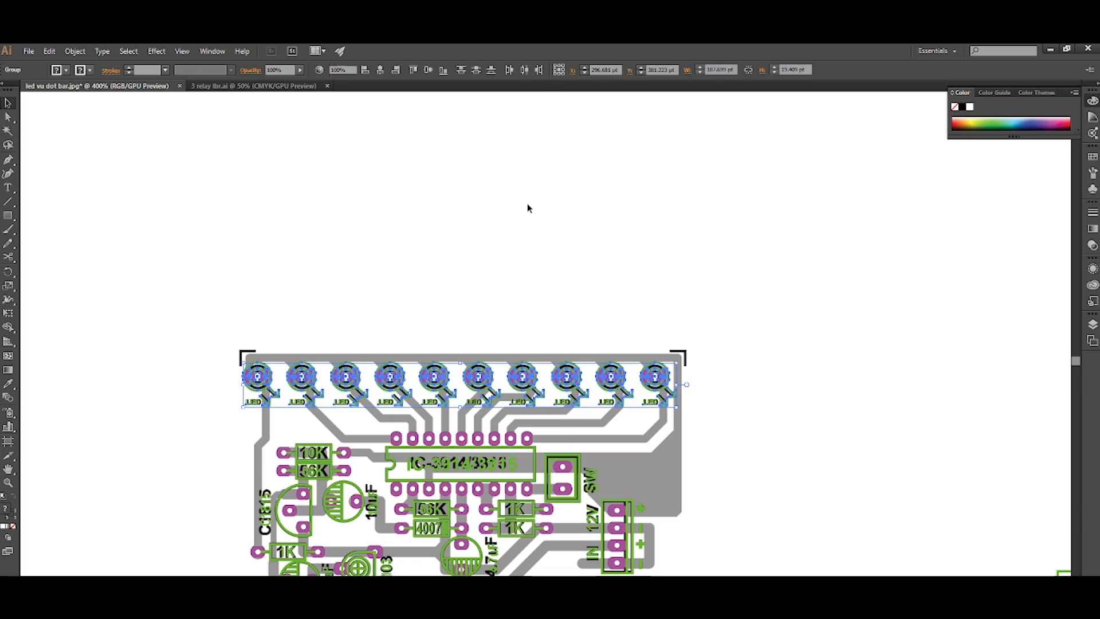
pyautogui.click(528, 207)
pyautogui.scroll(-2, 530, 208)
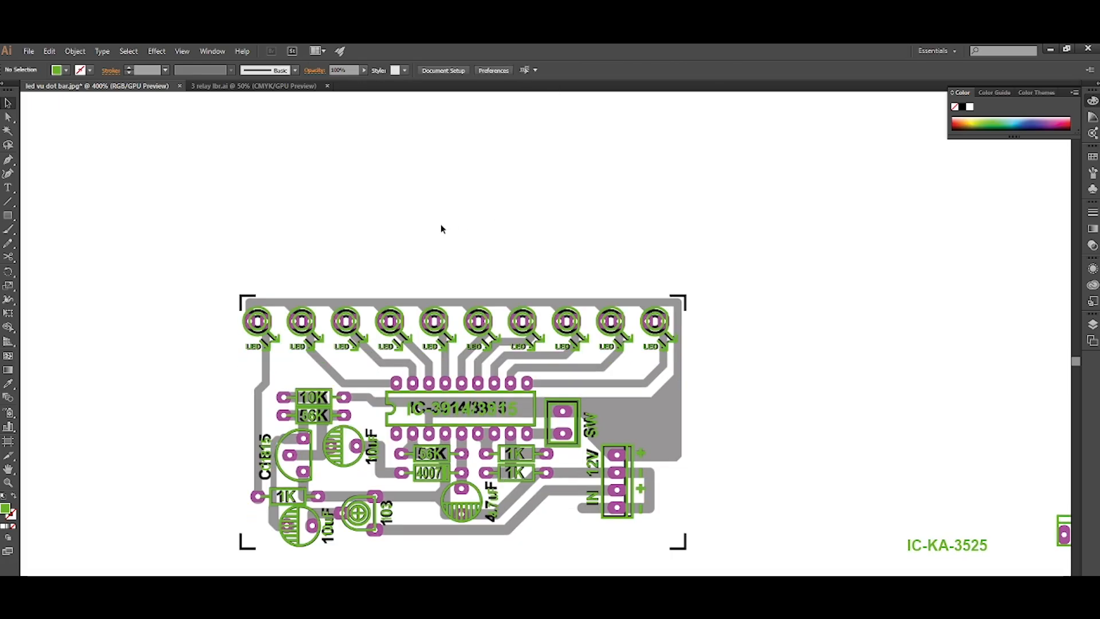
pyautogui.scroll(-4, 440, 225)
pyautogui.hscroll(3, 442, 363)
pyautogui.scroll(3, 443, 364)
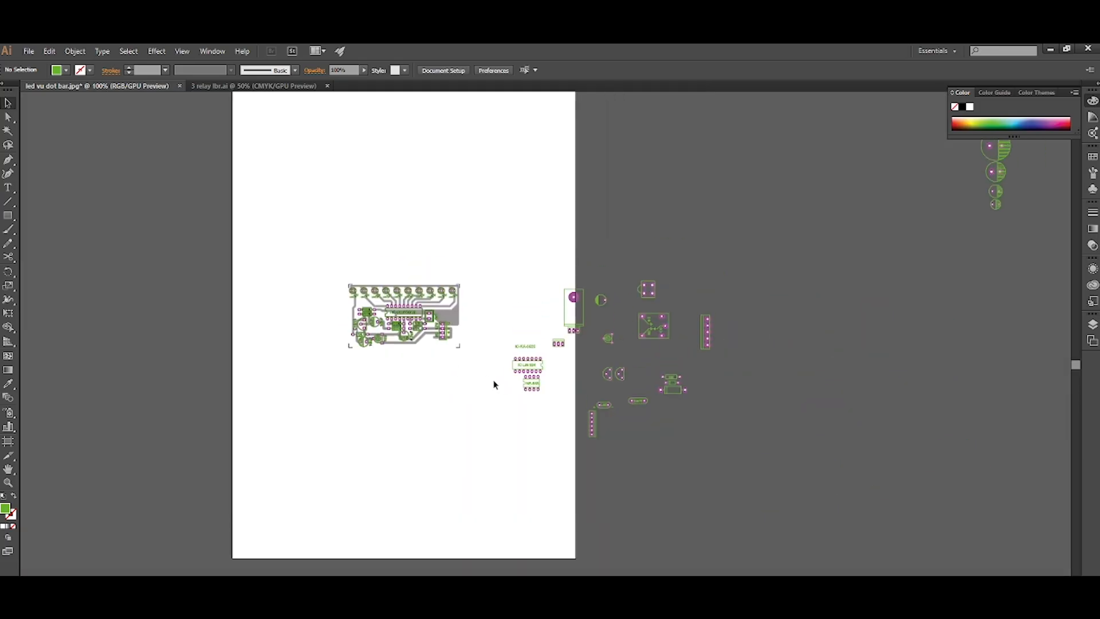
# Select all the spare component footprints lying outside the board and delete them.
pyautogui.scroll(-1, 495, 384)
pyautogui.moveTo(980, 165); pyautogui.dragTo(496, 490)
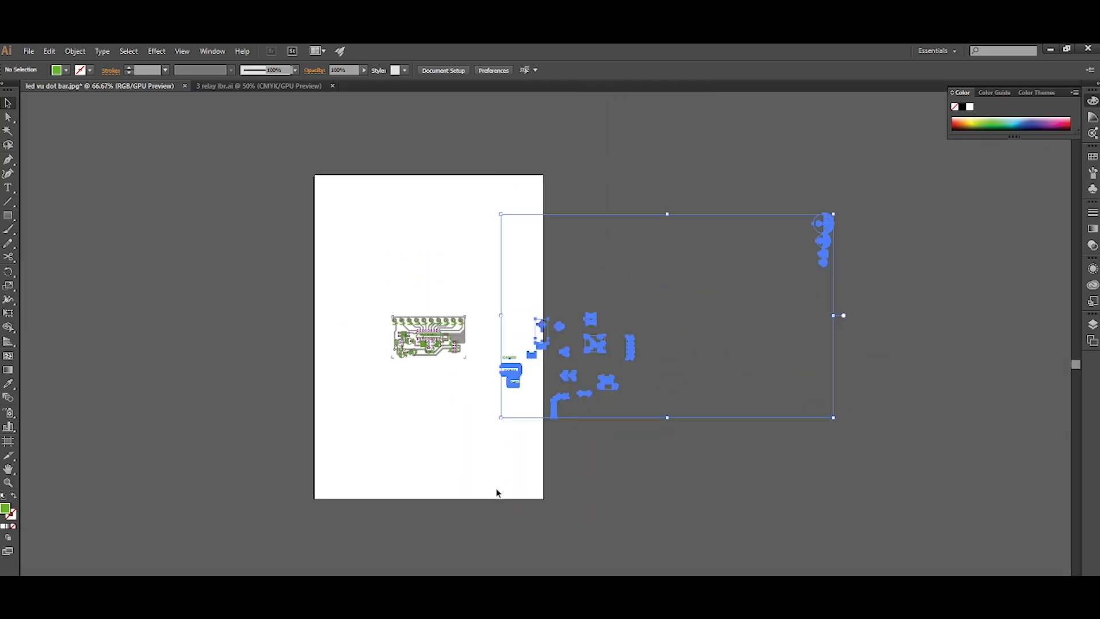
pyautogui.press('Delete')
# Select all the redrawn board artwork and convert its text labels to outlines.
pyautogui.hscroll(-2, 388, 442)
pyautogui.scroll(6, 478, 328)
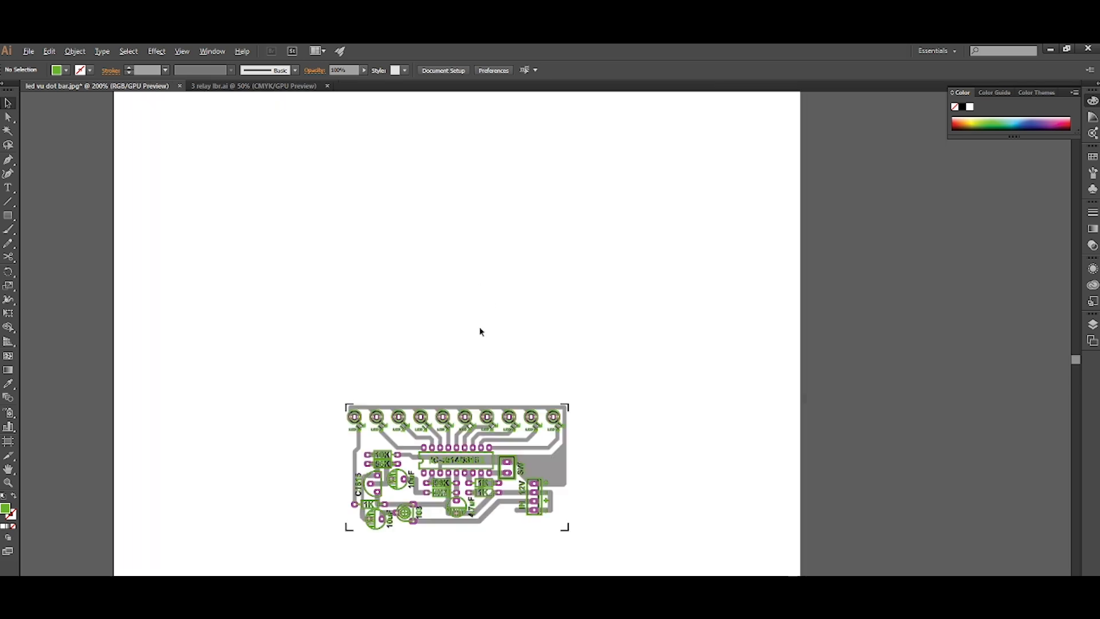
pyautogui.scroll(-1, 532, 456)
pyautogui.scroll(-3, 533, 457)
pyautogui.scroll(1, 524, 452)
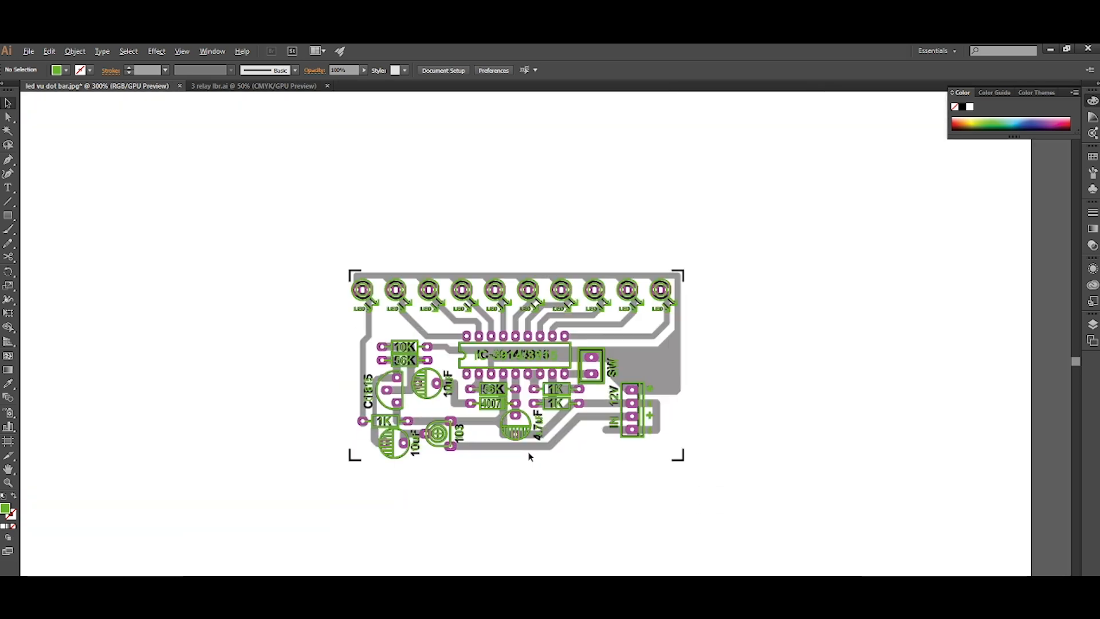
pyautogui.hscroll(1, 494, 457)
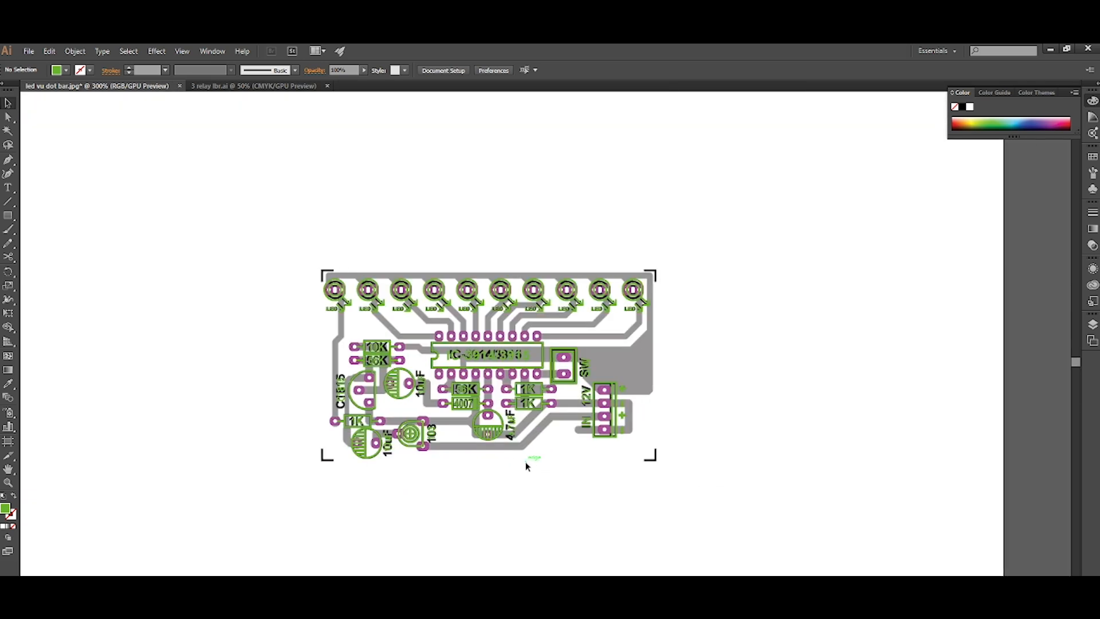
pyautogui.moveTo(723, 227); pyautogui.dragTo(297, 508)
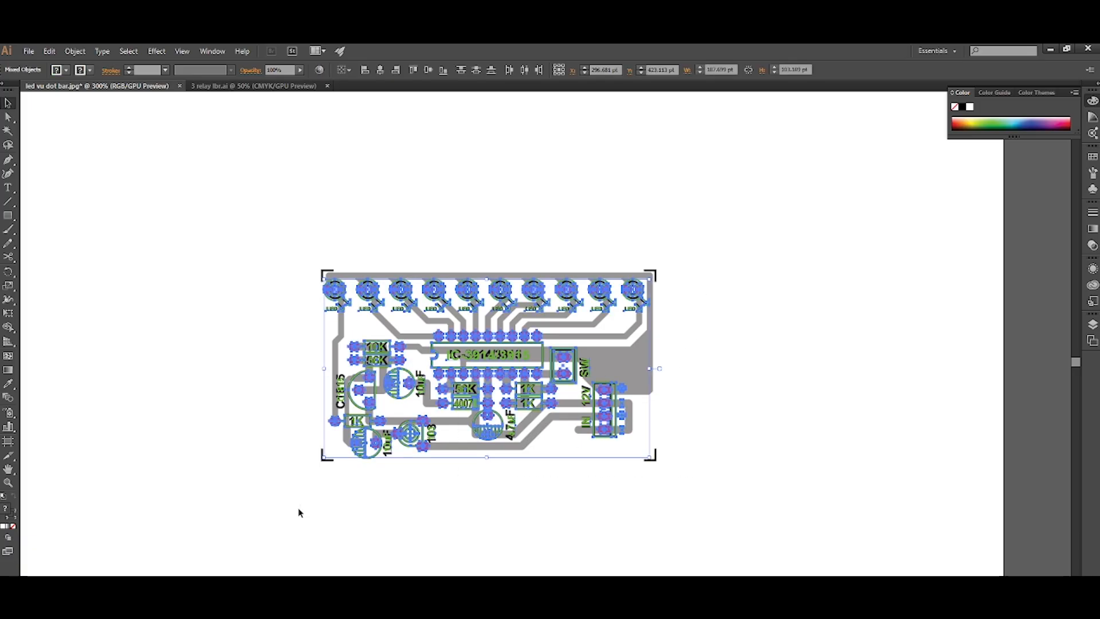
pyautogui.hotkey('ctrl', 'shift', 'b')
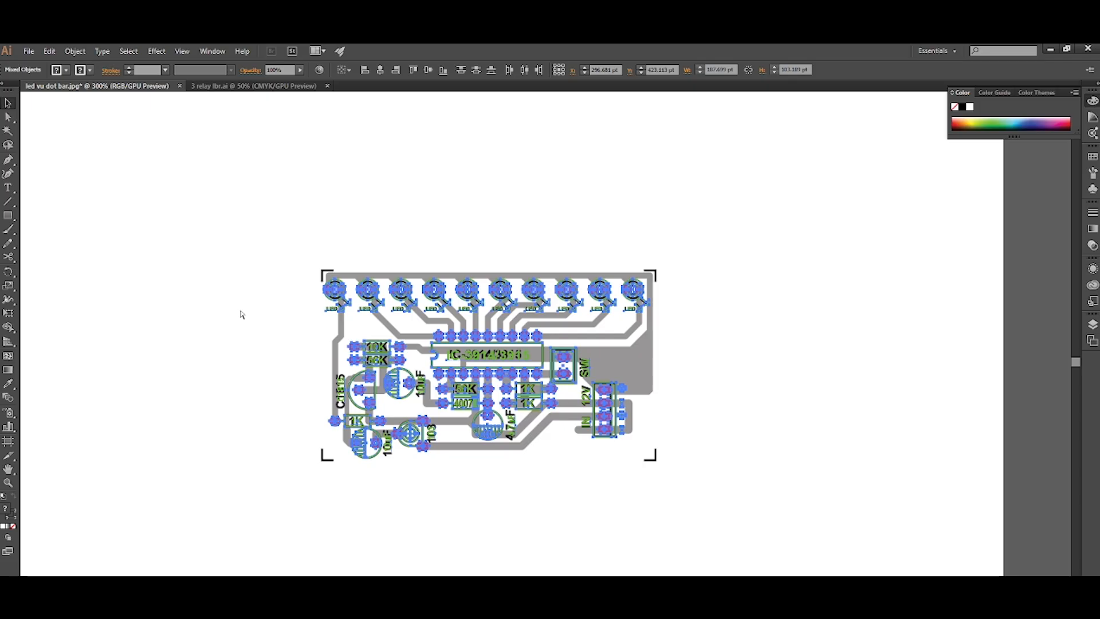
pyautogui.hotkey('ctrl', 'shift', 'o')
pyautogui.click(529, 557)
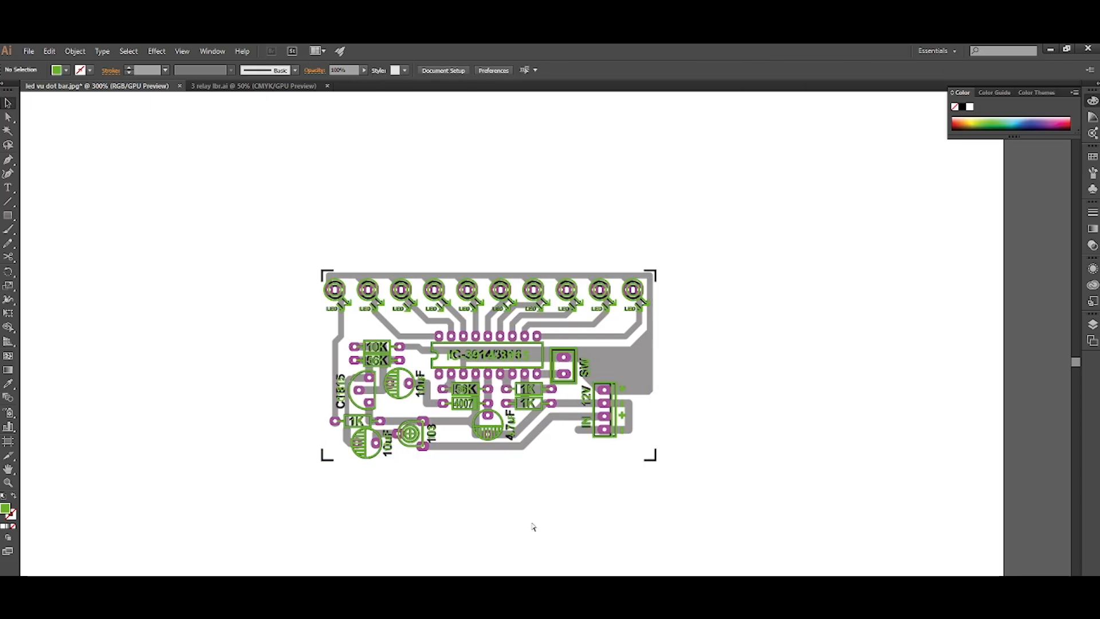
# Select all the redrawn board artwork and apply Outline Stroke so its lines turn into filled shapes.
pyautogui.hscroll(1, 532, 524)
pyautogui.scroll(4, 517, 403)
pyautogui.scroll(-3, 465, 400)
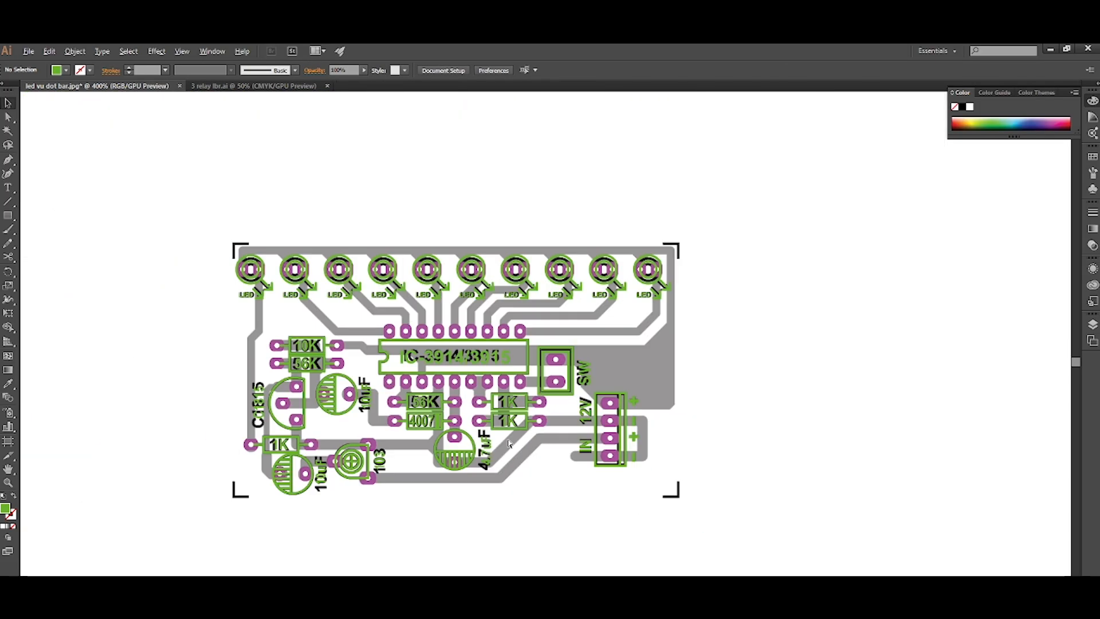
pyautogui.hscroll(-1, 465, 400)
pyautogui.scroll(-1, 458, 401)
pyautogui.moveTo(722, 224); pyautogui.dragTo(276, 539)
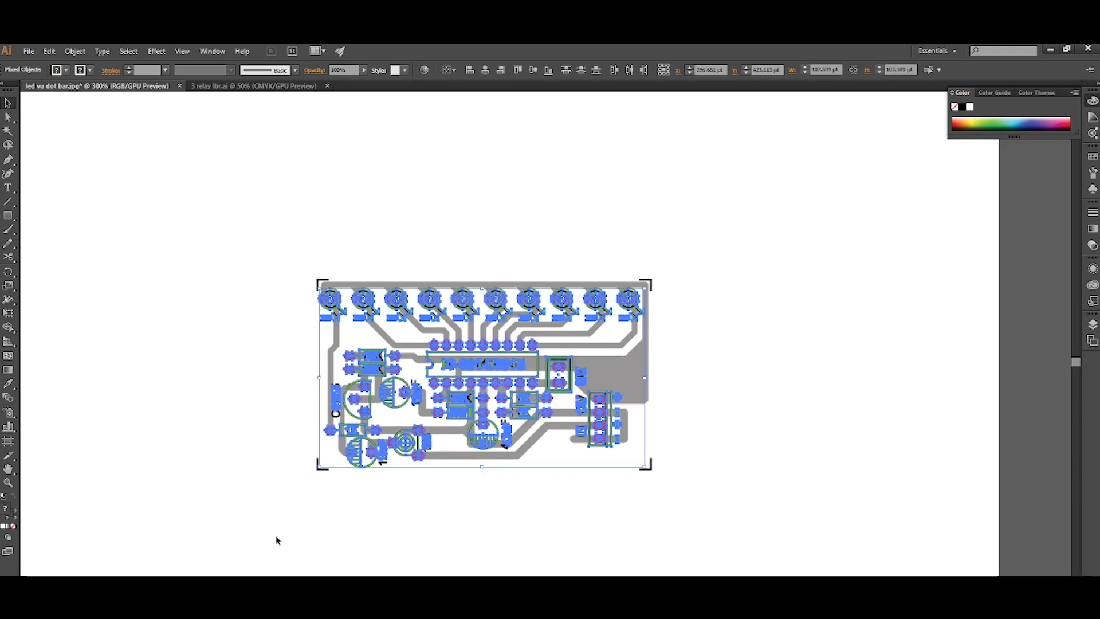
pyautogui.click(80, 54)
pyautogui.moveTo(125, 289)
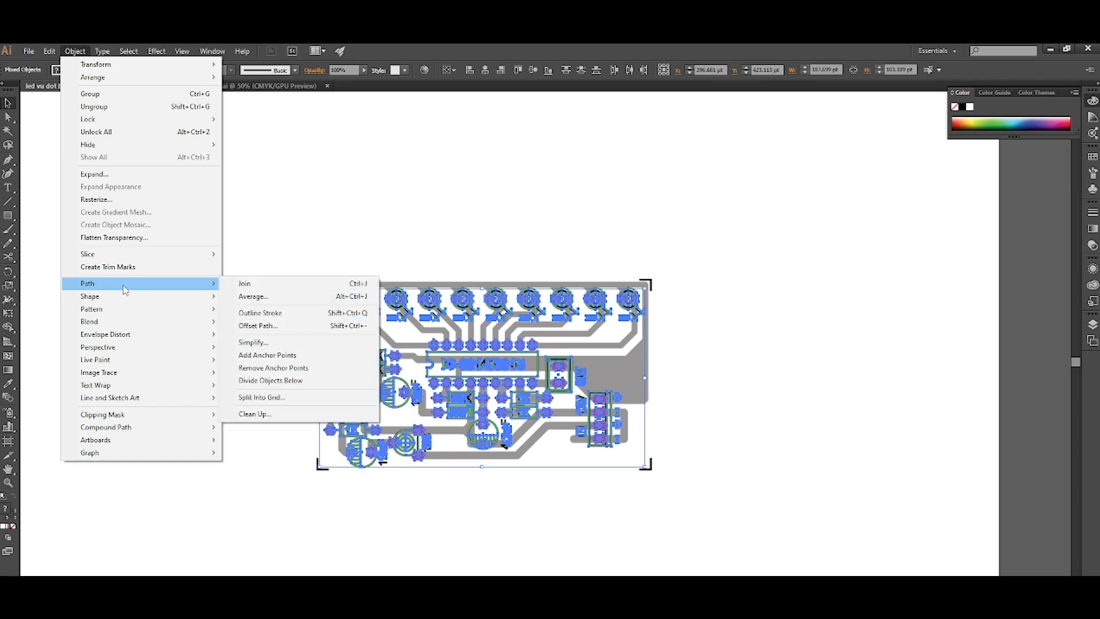
pyautogui.click(265, 314)
pyautogui.click(236, 336)
# Select every green component outline and label by colour with the Magic Wand and clear them from the canvas, keeping the purple pads.
pyautogui.scroll(3, 386, 397)
pyautogui.scroll(-3, 411, 378)
pyautogui.hscroll(1, 405, 395)
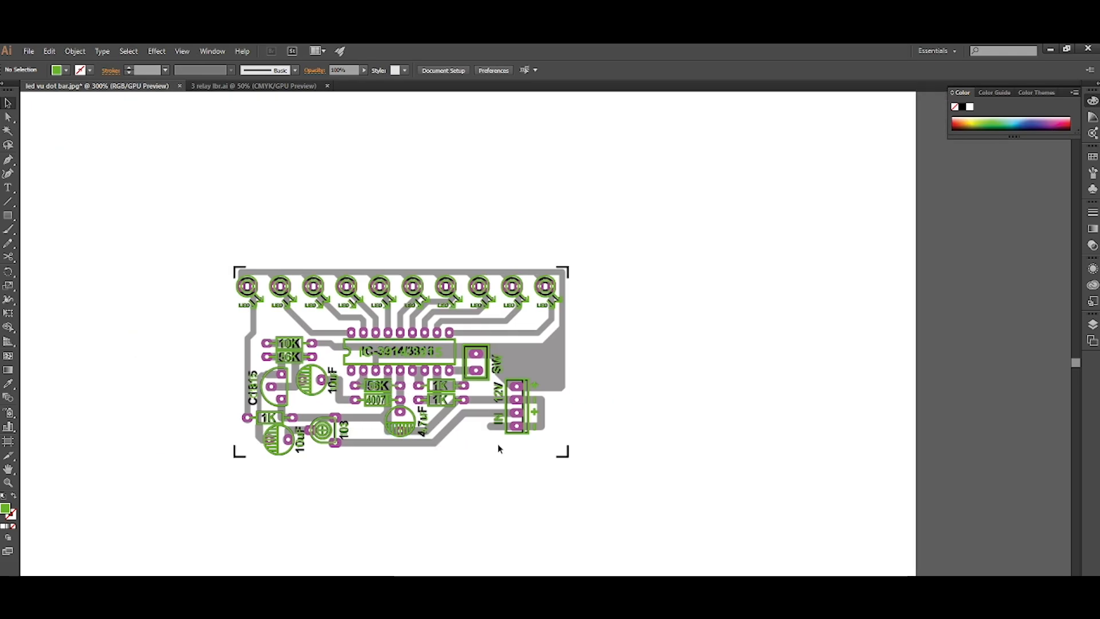
pyautogui.scroll(1, 498, 449)
pyautogui.scroll(4, 544, 454)
pyautogui.press('y')
pyautogui.click(501, 458)
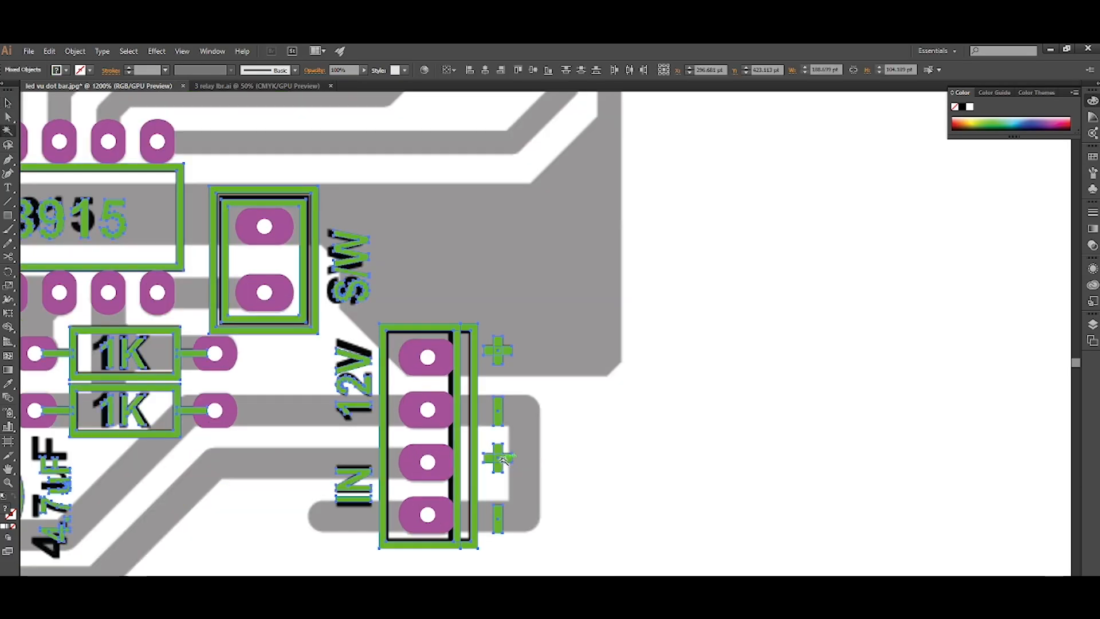
pyautogui.scroll(-1, 502, 459)
pyautogui.press('Delete')
pyautogui.scroll(-2, 530, 456)
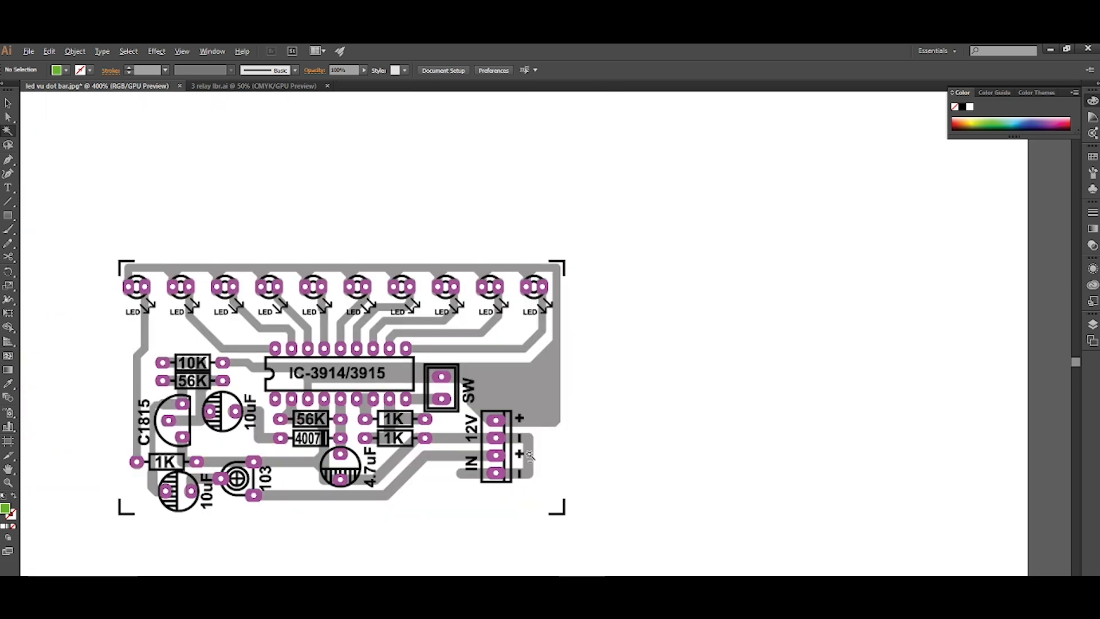
pyautogui.press('v')
# Rotate the right-hand pads of the 56K resistor and the 4007 diode below the IC to a vertical orientation.
pyautogui.hscroll(-6, 257, 423)
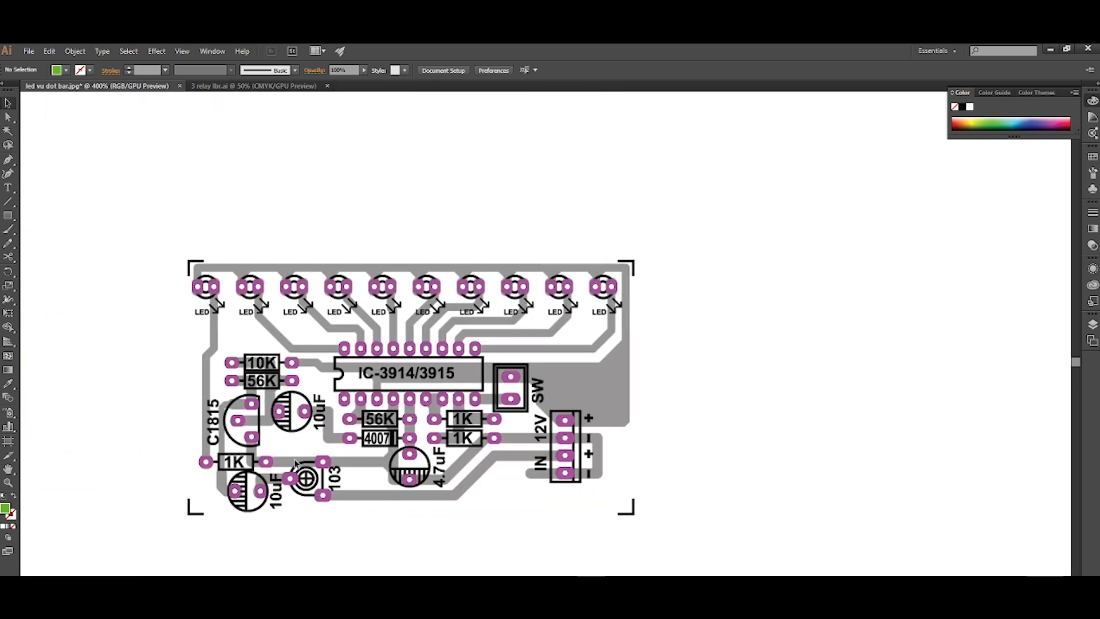
pyautogui.scroll(-3, 257, 423)
pyautogui.scroll(5, 259, 423)
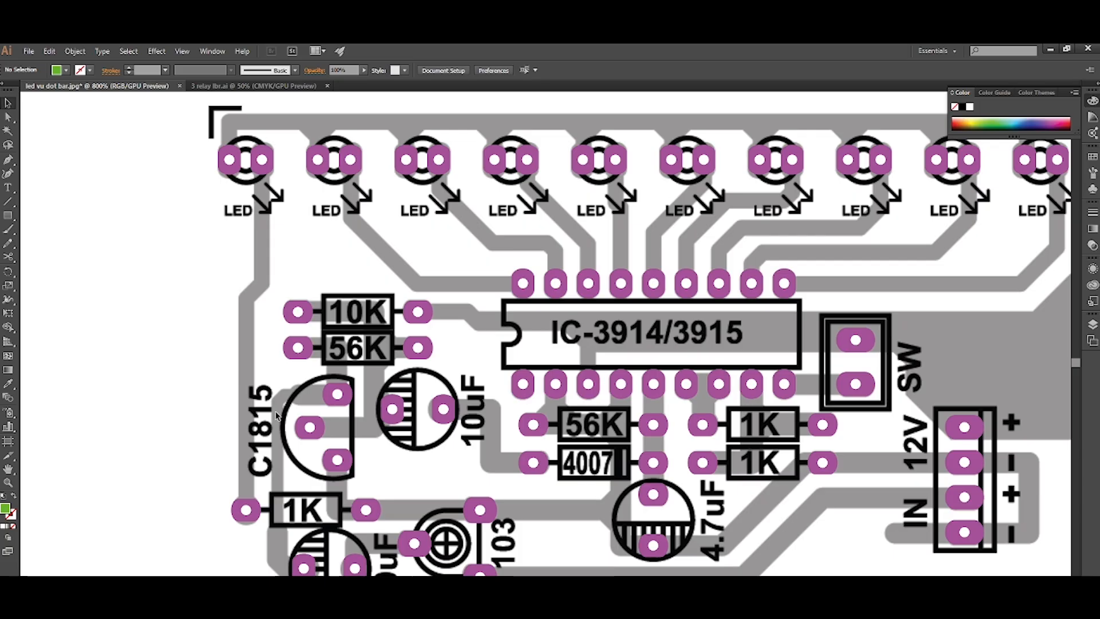
pyautogui.scroll(2, 277, 414)
pyautogui.scroll(-9, 276, 415)
pyautogui.hscroll(9, 277, 415)
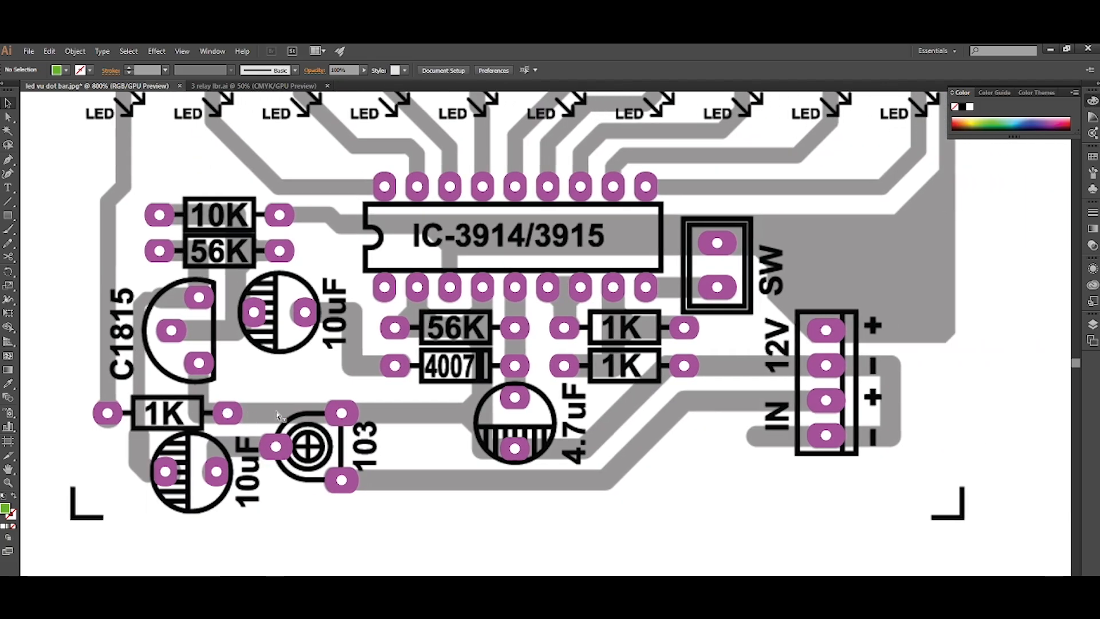
pyautogui.hscroll(2, 393, 408)
pyautogui.scroll(3, 499, 358)
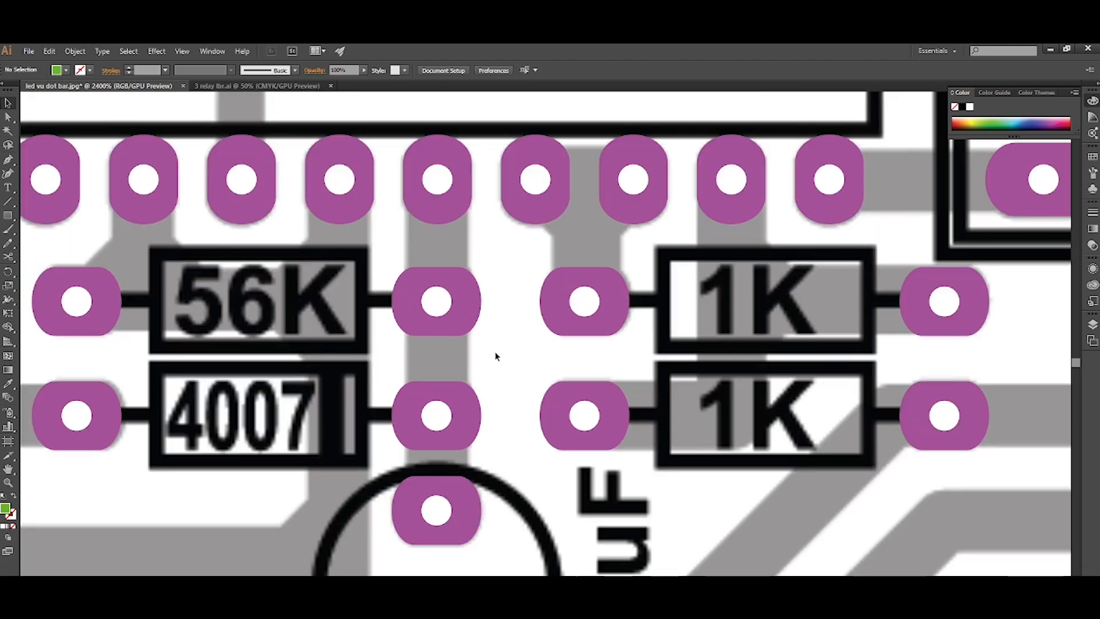
pyautogui.click(474, 304)
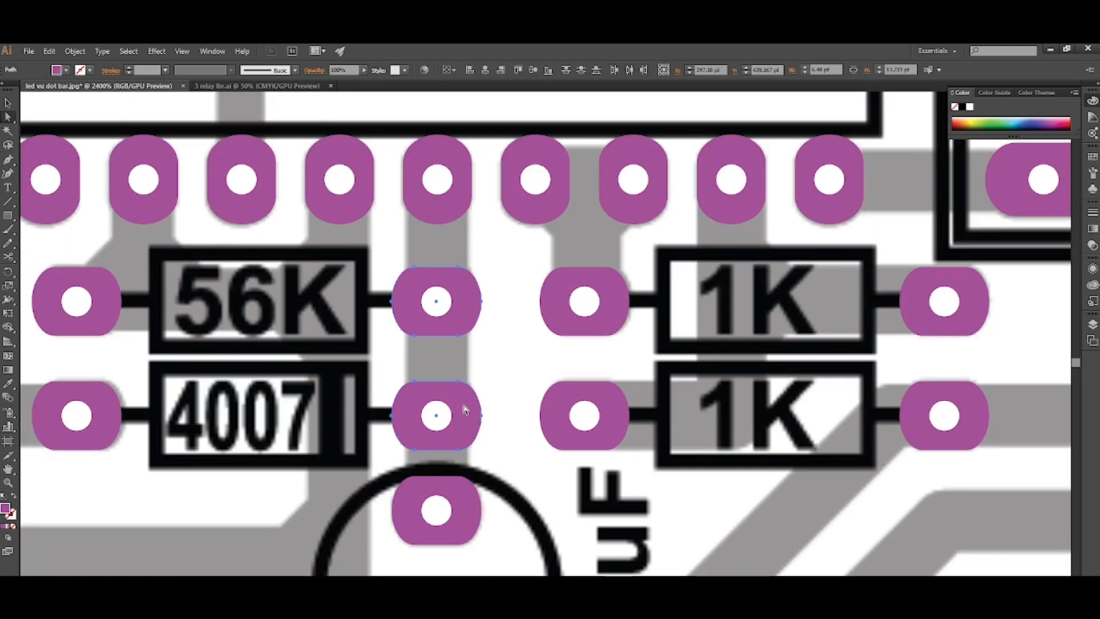
pyautogui.click(463, 313)
pyautogui.hotkey('ctrl', 'r')
pyautogui.press('Return')
pyautogui.click(437, 418)
pyautogui.hotkey('ctrl', 'r')
pyautogui.press('Return')
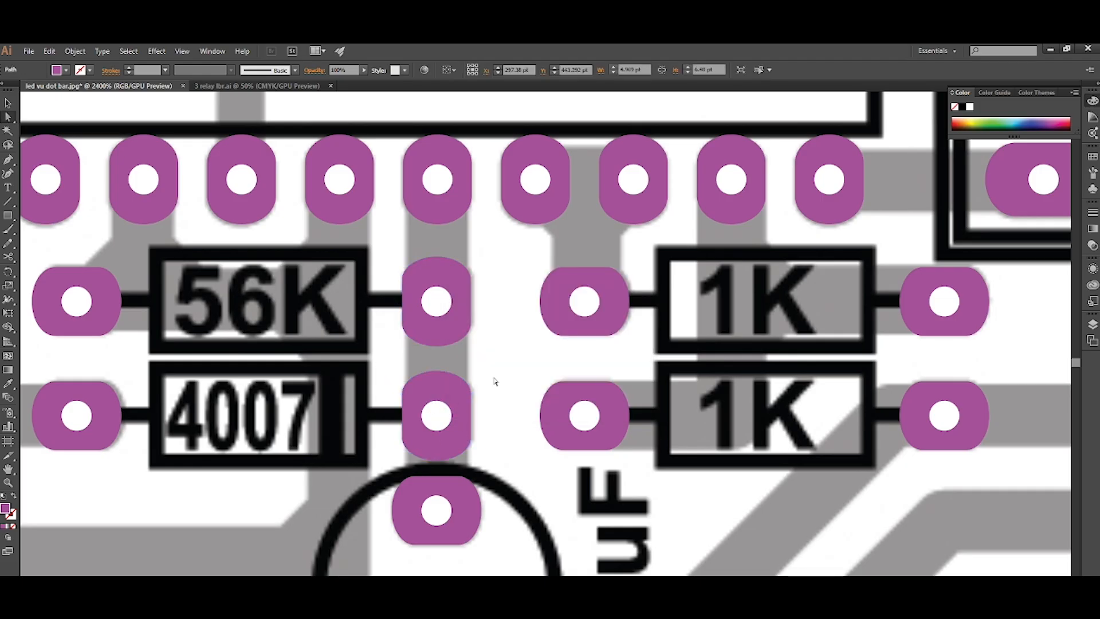
pyautogui.click(494, 380)
# Examine the remaining pads against the grey tracks around the IC, capacitors, C1815 transistor and 103 trimmer.
pyautogui.scroll(-2, 494, 381)
pyautogui.hscroll(3, 494, 382)
pyautogui.hscroll(-8, 442, 402)
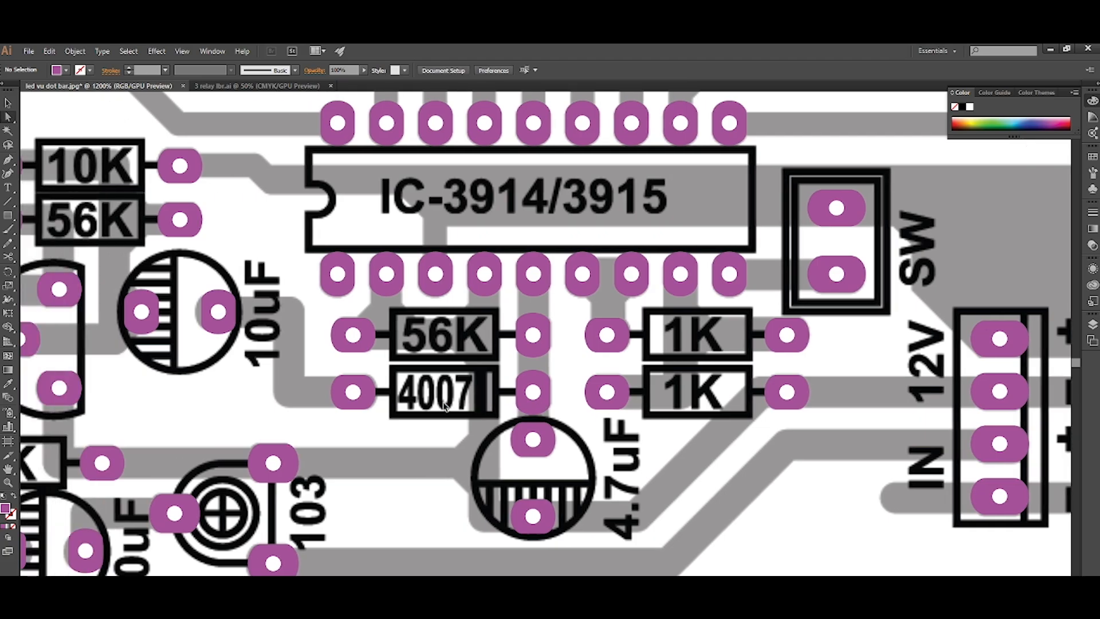
pyautogui.hscroll(-3, 444, 404)
pyautogui.scroll(-1, 444, 404)
pyautogui.hscroll(-1, 443, 404)
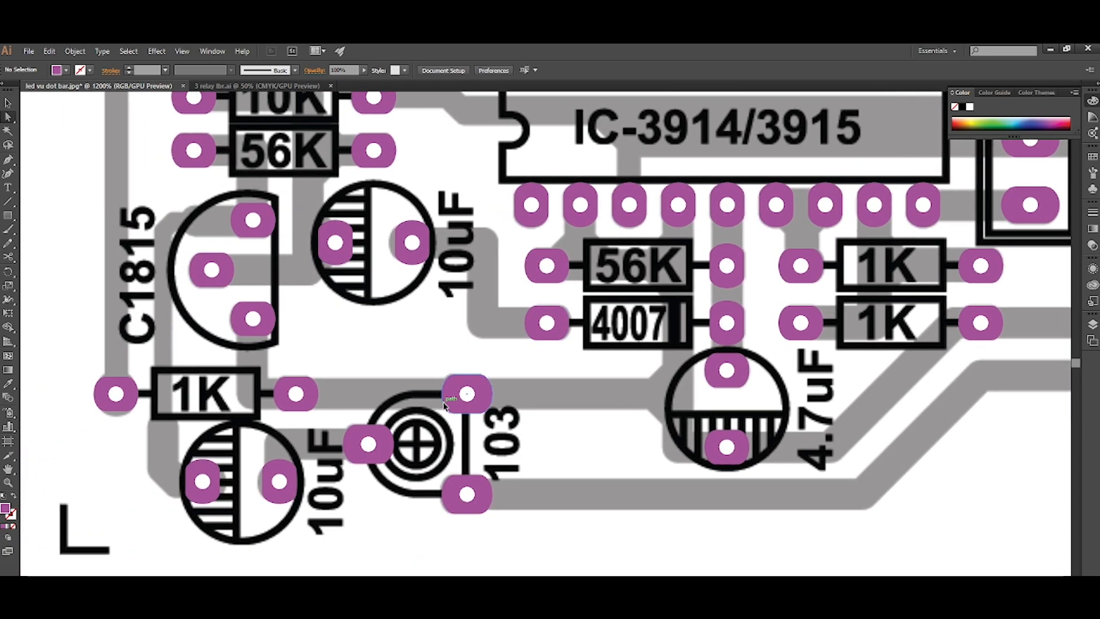
pyautogui.hscroll(-2, 444, 403)
pyautogui.scroll(3, 444, 404)
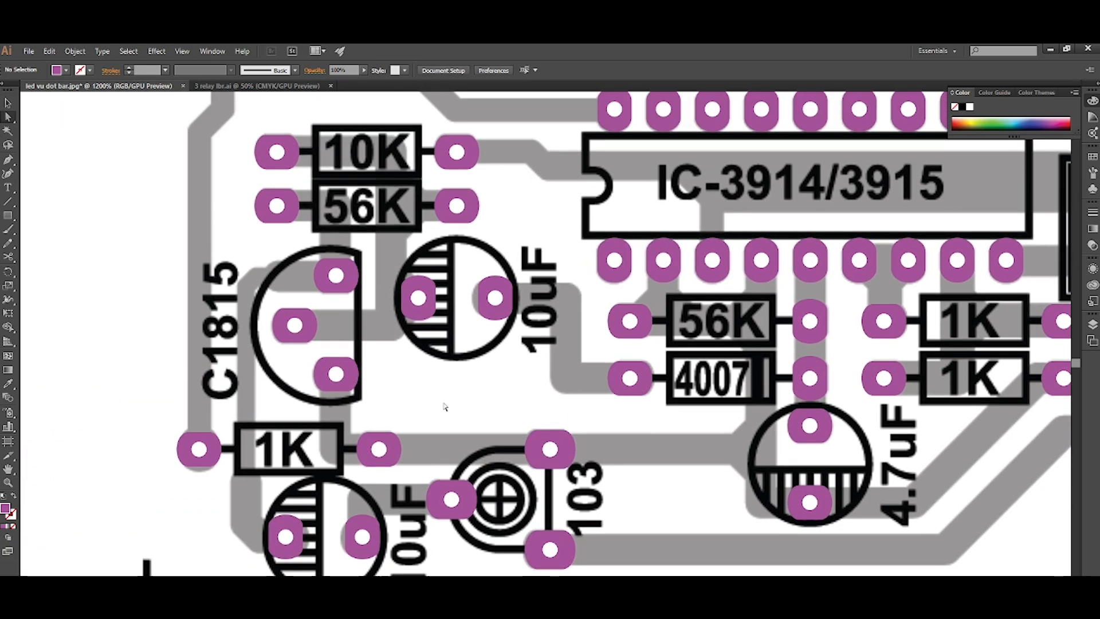
pyautogui.scroll(-1, 444, 404)
pyautogui.keyDown('alt'); pyautogui.scroll(-3, 444, 404); pyautogui.keyUp('alt')
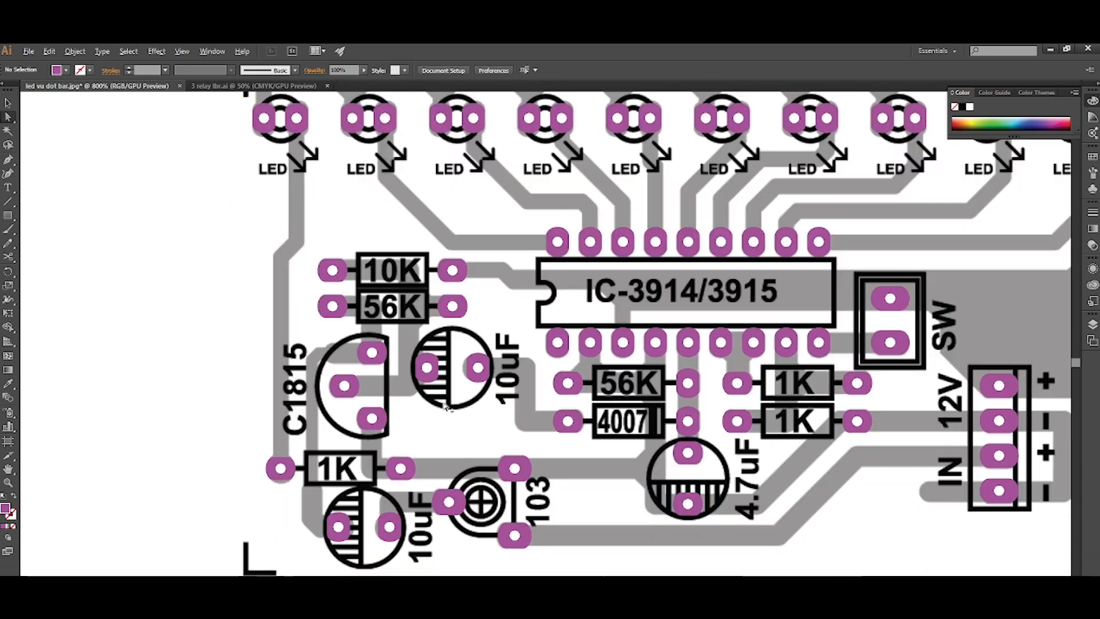
pyautogui.keyDown('alt'); pyautogui.scroll(2, 443, 404); pyautogui.keyUp('alt')
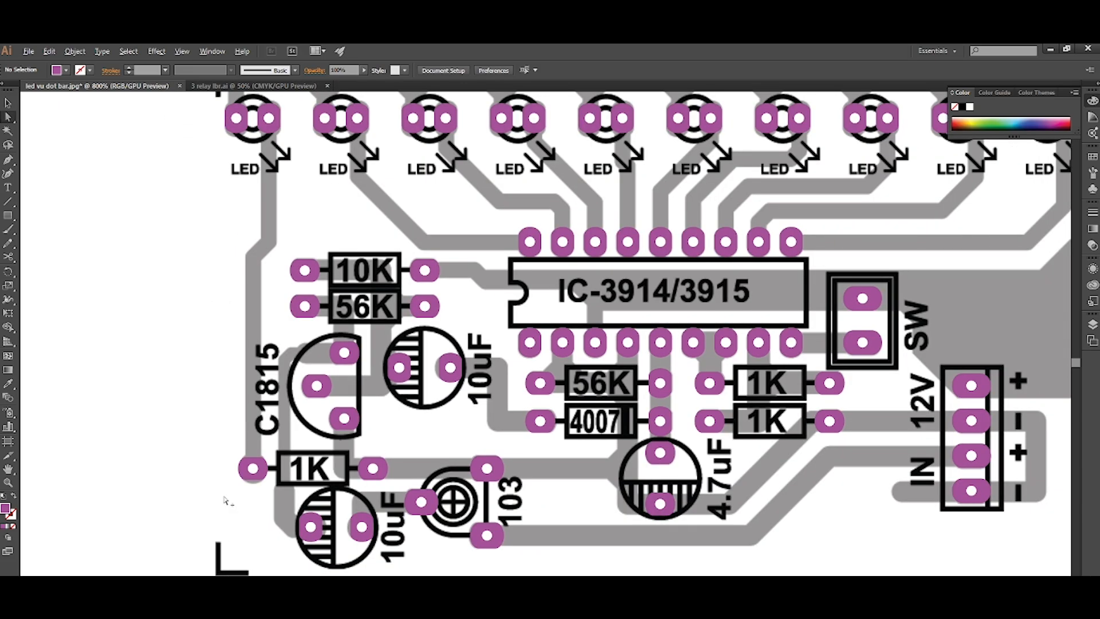
# Set up the Pen tool for drawing tracks with no fill and a blue stroke.
pyautogui.keyDown('alt'); pyautogui.scroll(3, 225, 499); pyautogui.keyUp('alt')
pyautogui.keyDown('alt'); pyautogui.scroll(-3, 225, 500); pyautogui.keyUp('alt')
pyautogui.scroll(4, 207, 223)
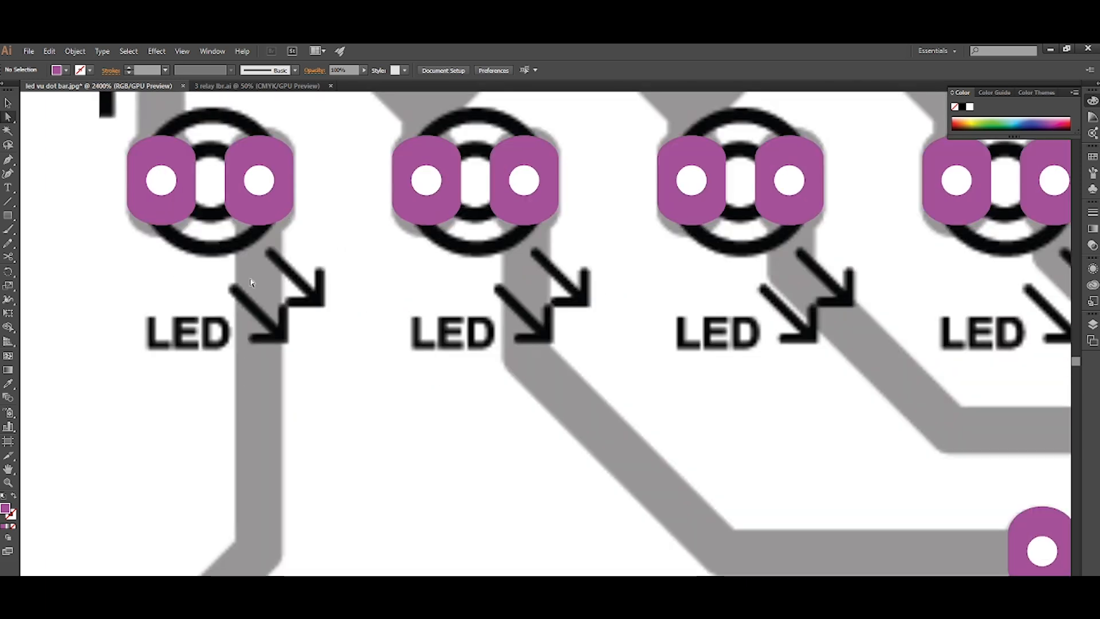
pyautogui.hotkey('shift', 'x')
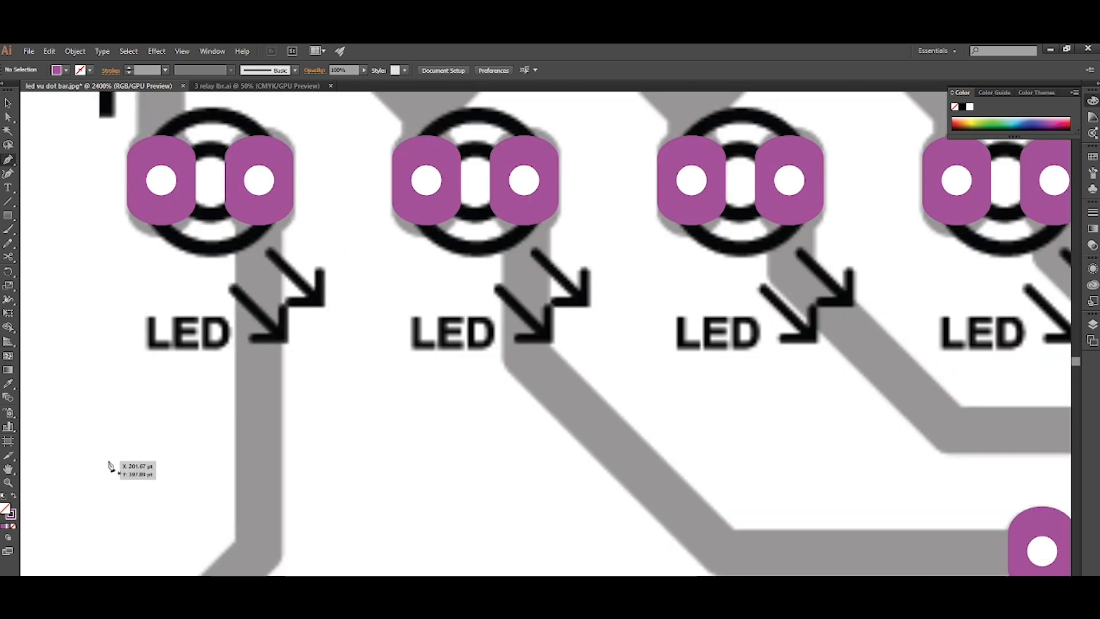
pyautogui.click(14, 514)
pyautogui.doubleClick(15, 514)
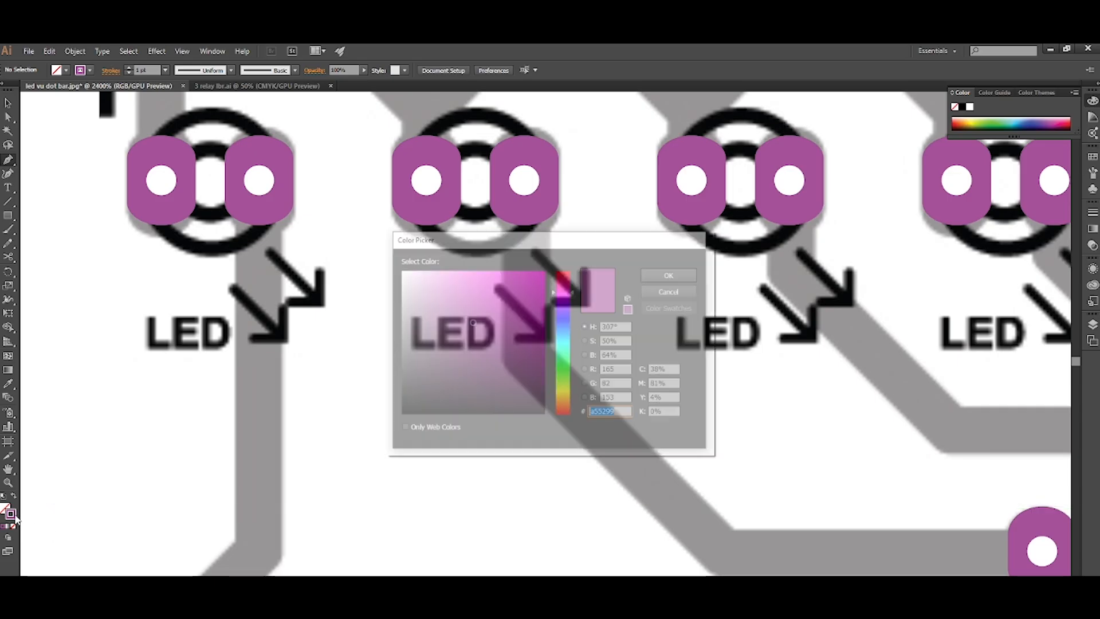
pyautogui.write('ff')
pyautogui.press('Return')
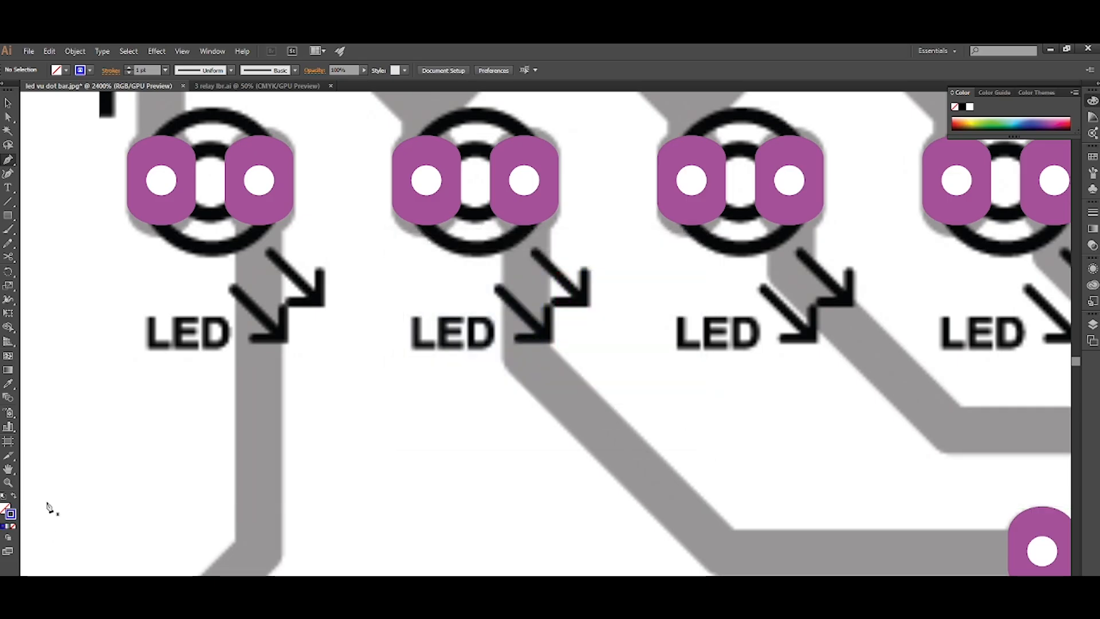
# Draw a track from the first LED's right pad along the grey trace down to the left pad of the lower-left 1K resistor.
pyautogui.click(267, 187)
pyautogui.scroll(-3, 320, 234)
pyautogui.scroll(3, 300, 338)
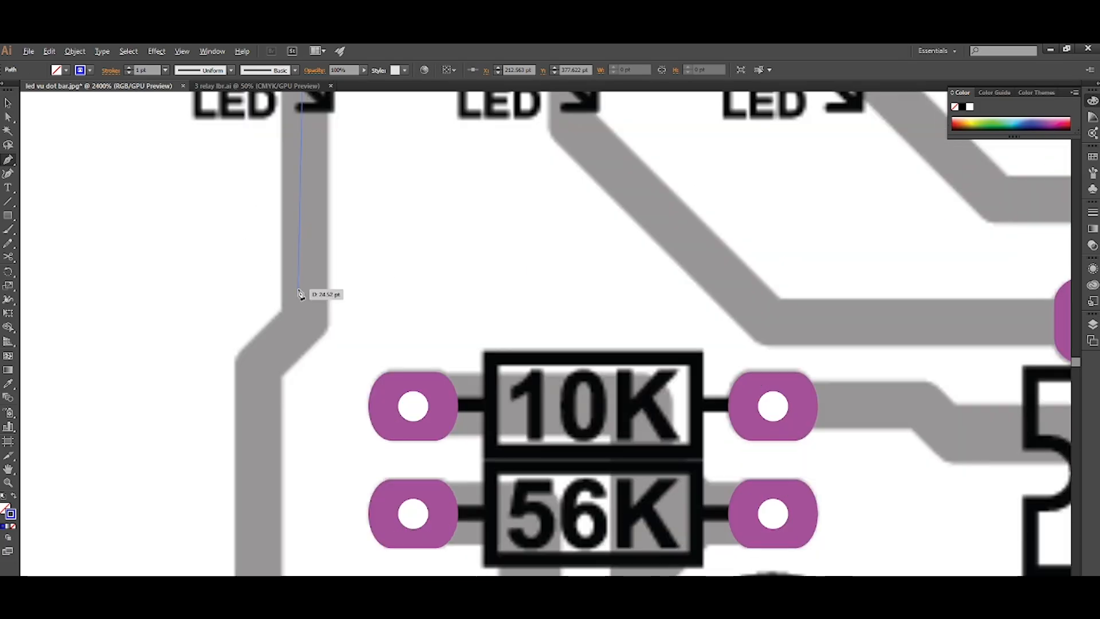
pyautogui.click(303, 329)
pyautogui.scroll(-1, 303, 320)
pyautogui.keyDown('shift'); pyautogui.click(265, 317); pyautogui.keyUp('shift')
pyautogui.scroll(-4, 267, 287)
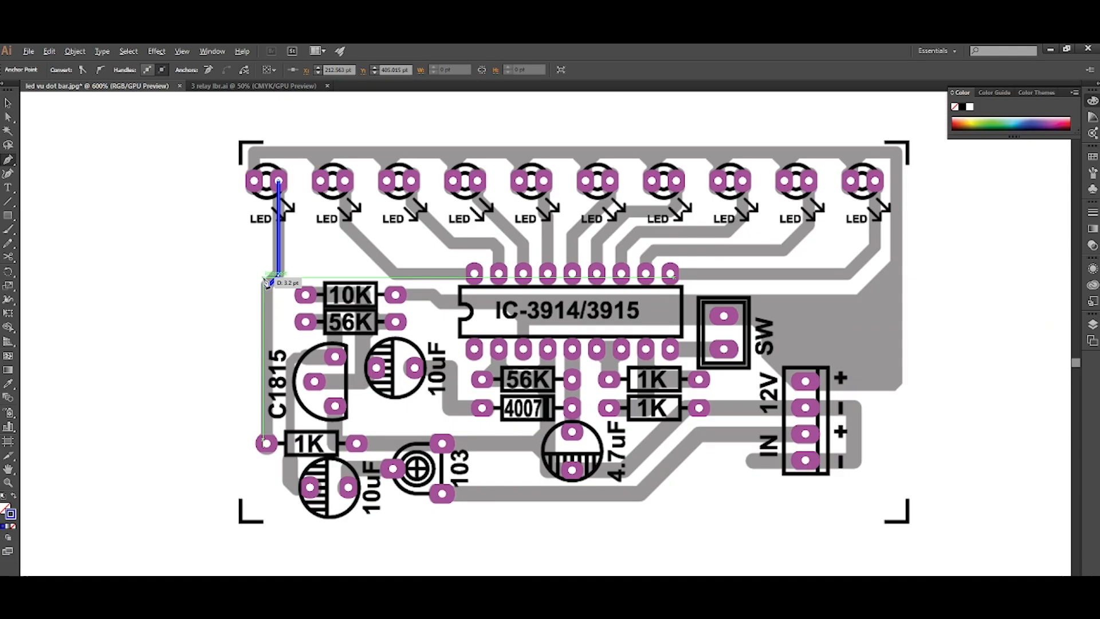
pyautogui.scroll(-2, 260, 344)
pyautogui.scroll(4, 253, 383)
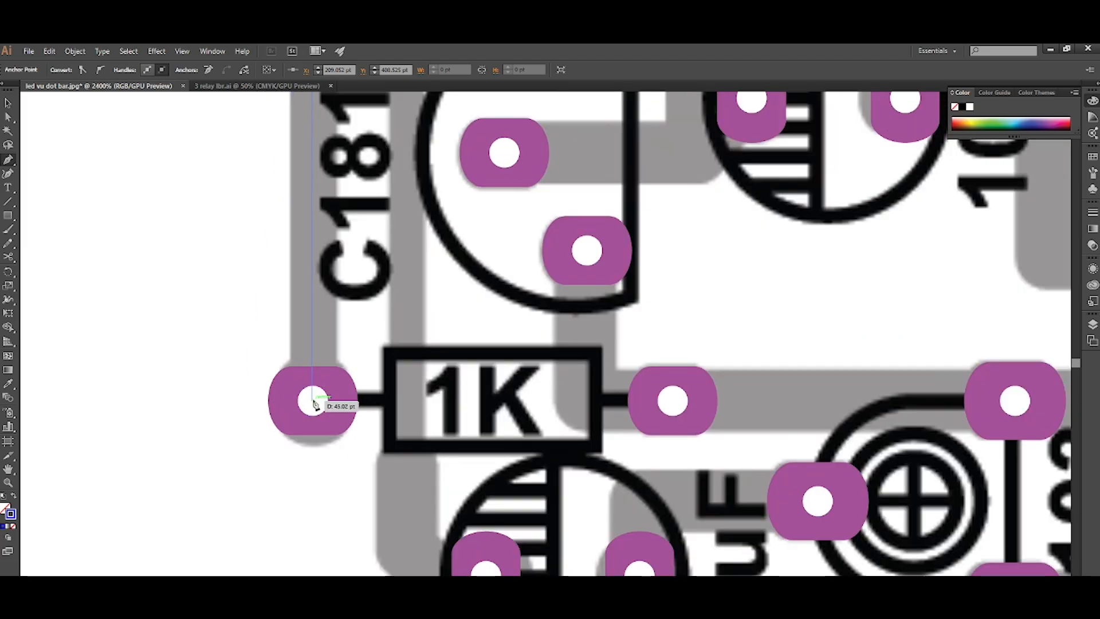
pyautogui.click(313, 402)
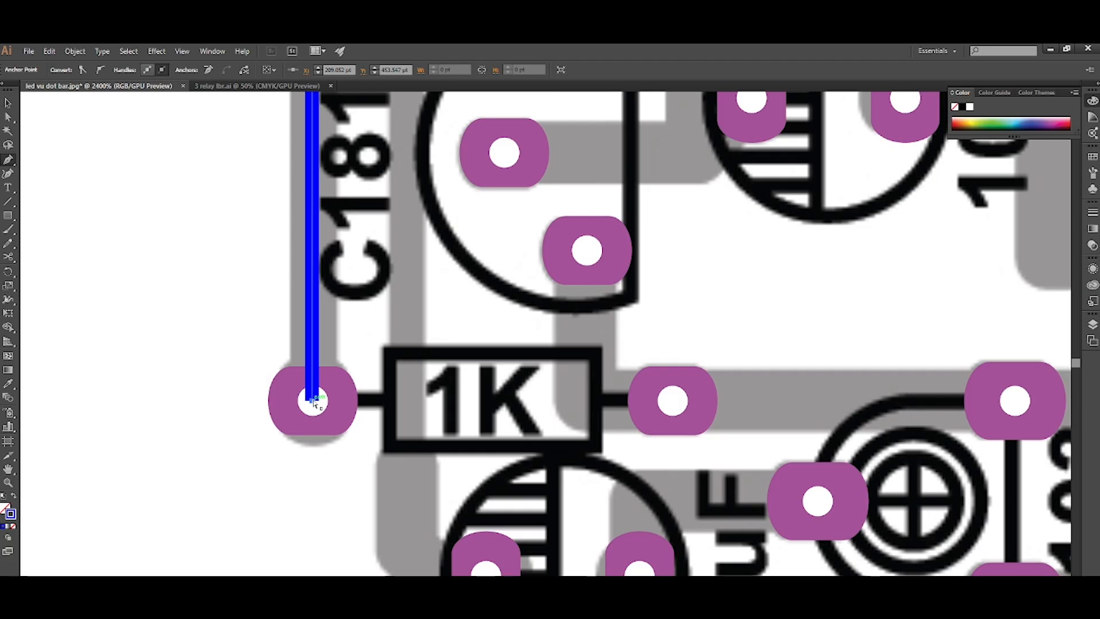
# Place the first LED's blue track behind the pads while keeping it in front of the board image.
pyautogui.hotkey('ctrl', 'z')
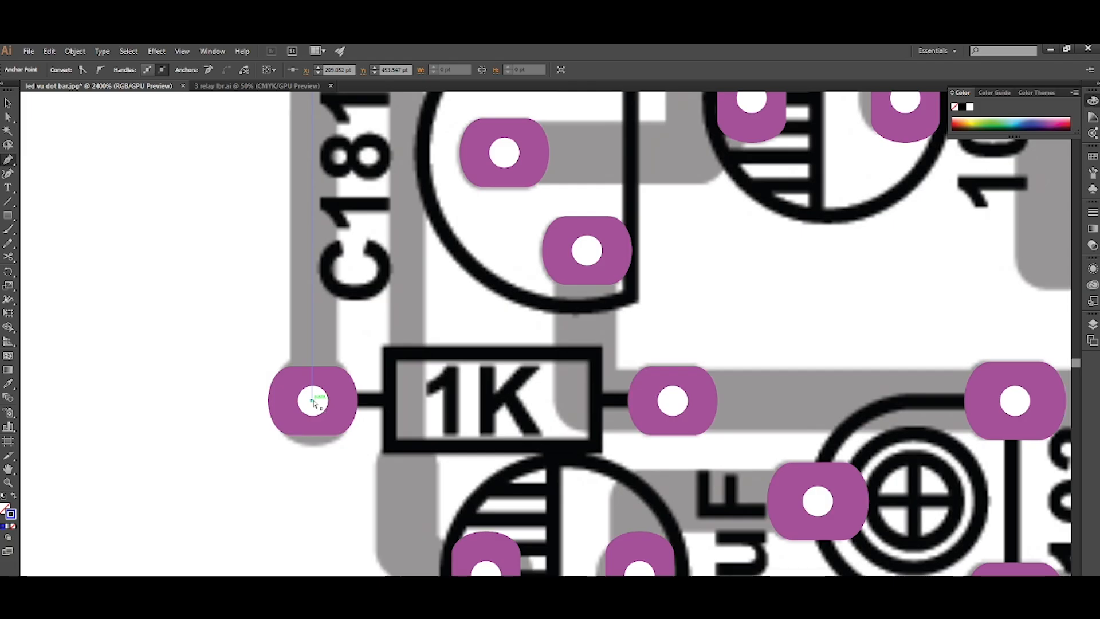
pyautogui.click(313, 402)
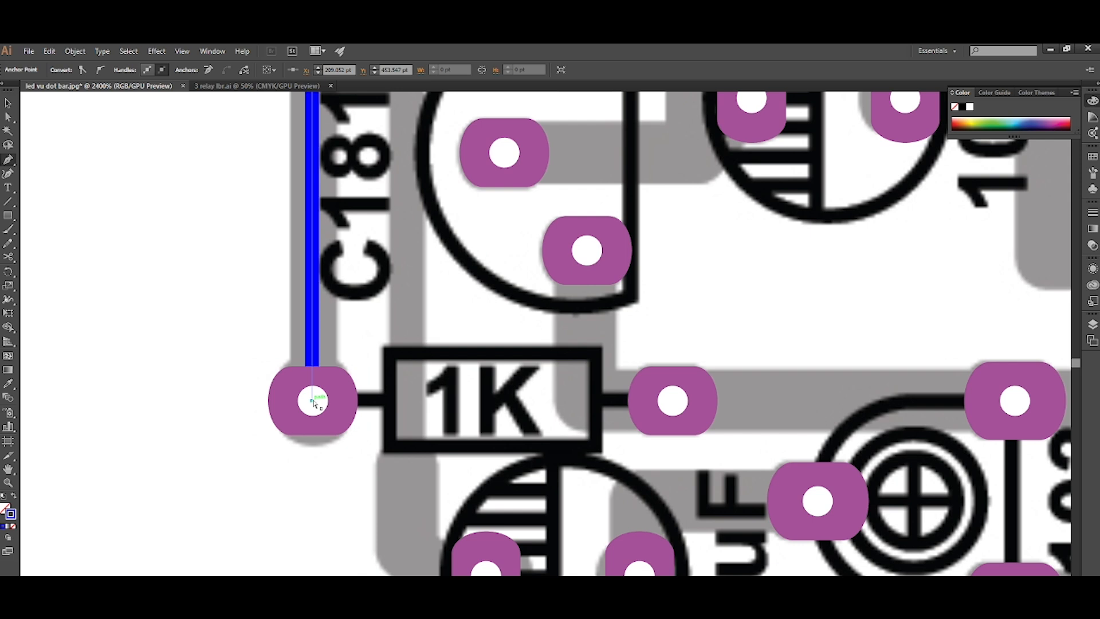
pyautogui.scroll(-3, 370, 352)
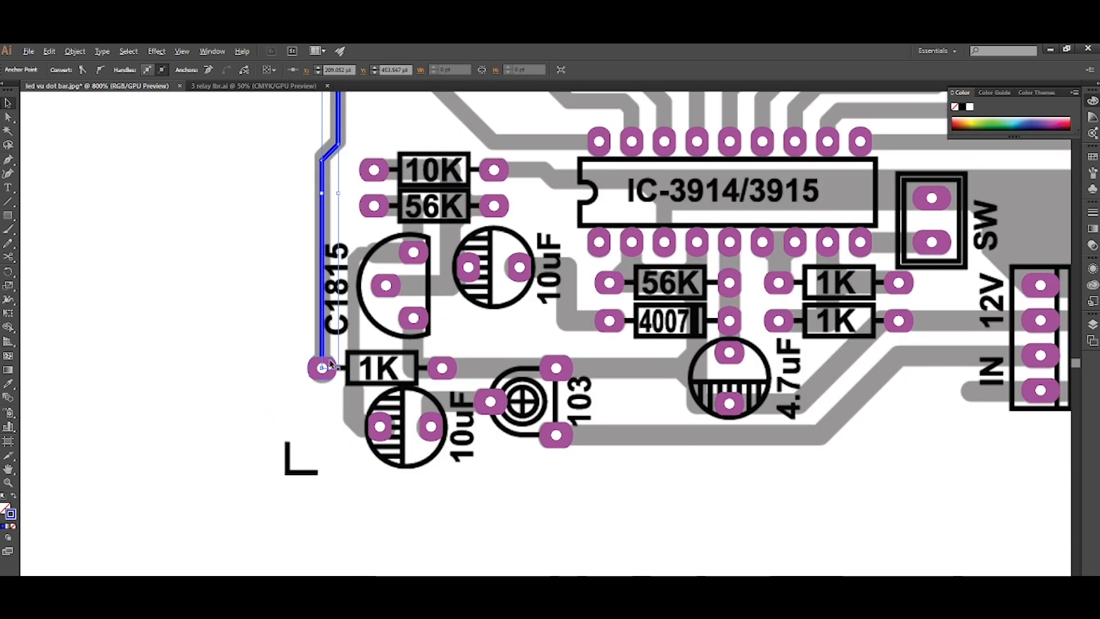
# Set the stroke weight of the first LED's track to 4 pt.
pyautogui.scroll(4, 375, 297)
pyautogui.scroll(2, 355, 262)
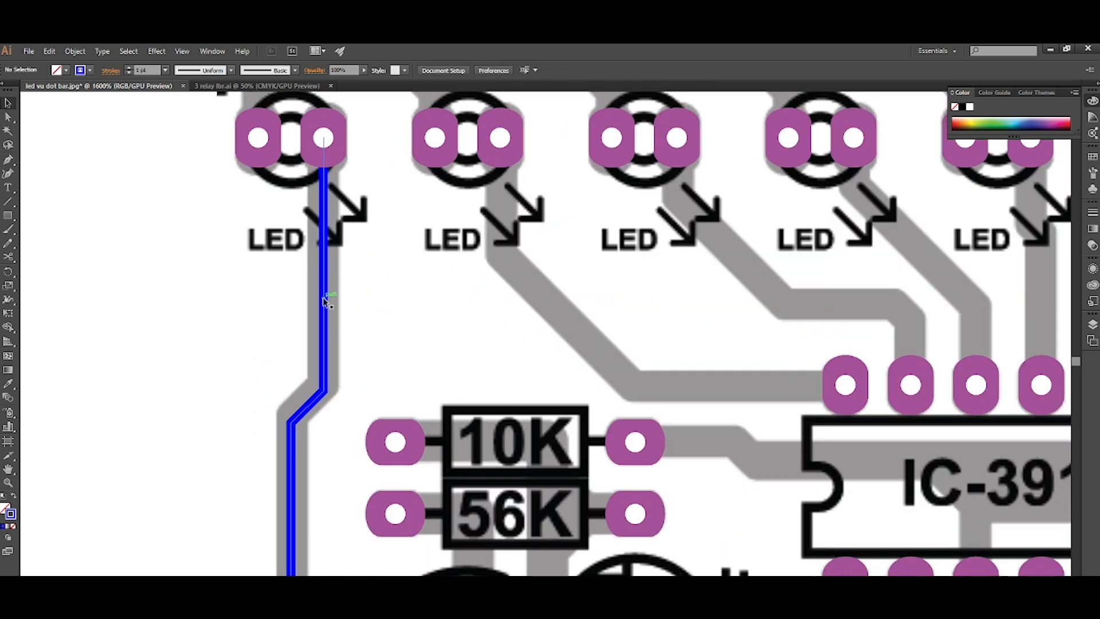
pyautogui.click(111, 71)
pyautogui.click(56, 114)
pyautogui.click(409, 261)
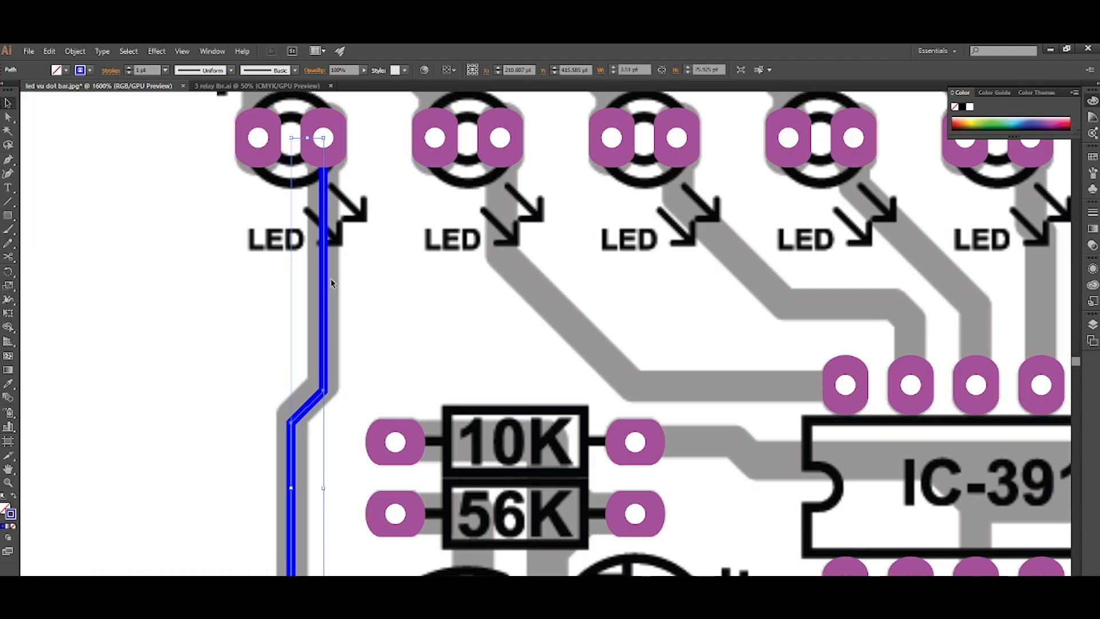
pyautogui.click(331, 281)
pyautogui.click(325, 286)
pyautogui.scroll(20, 152, 70)
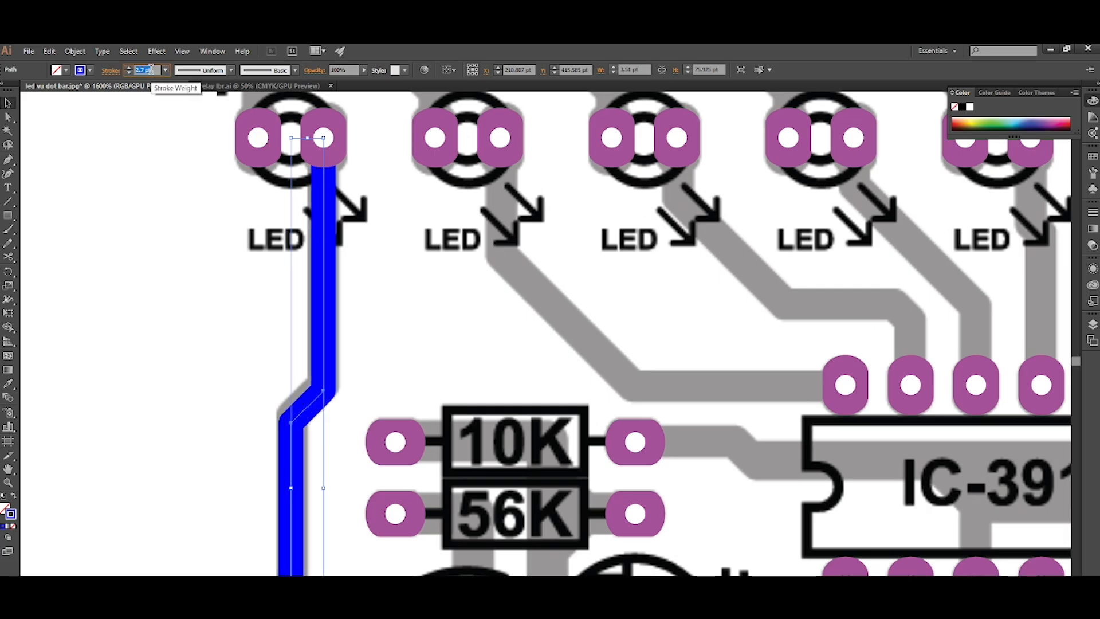
pyautogui.scroll(9, 151, 70)
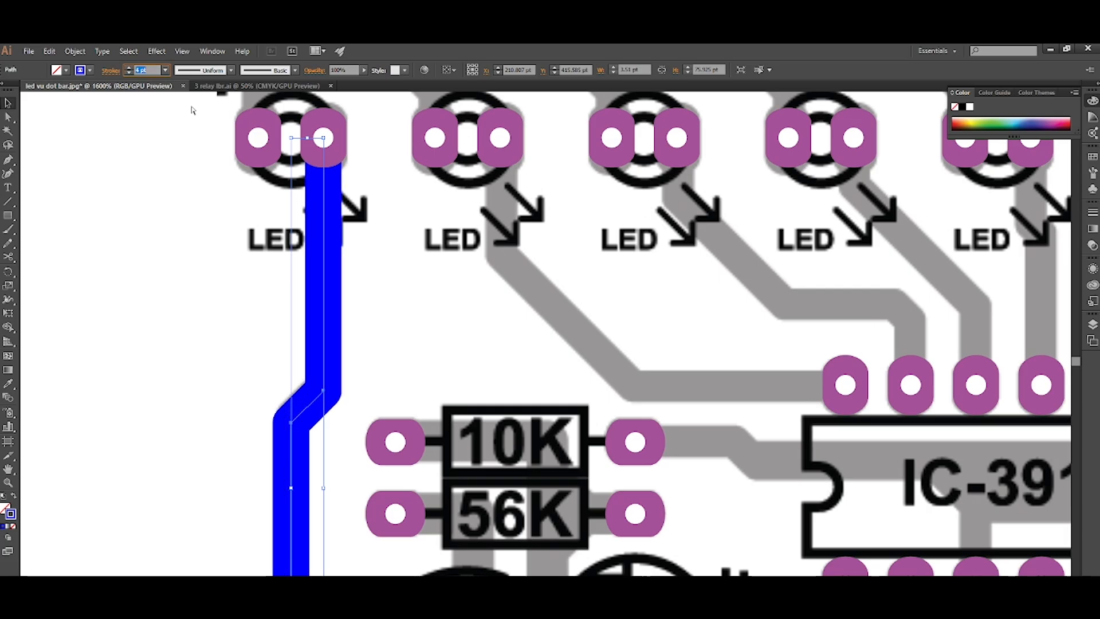
pyautogui.click(372, 235)
# Draw an L-shaped track from the first pad in the IC's upper row to the second LED's right pad.
pyautogui.scroll(-2, 373, 235)
pyautogui.hscroll(10, 374, 235)
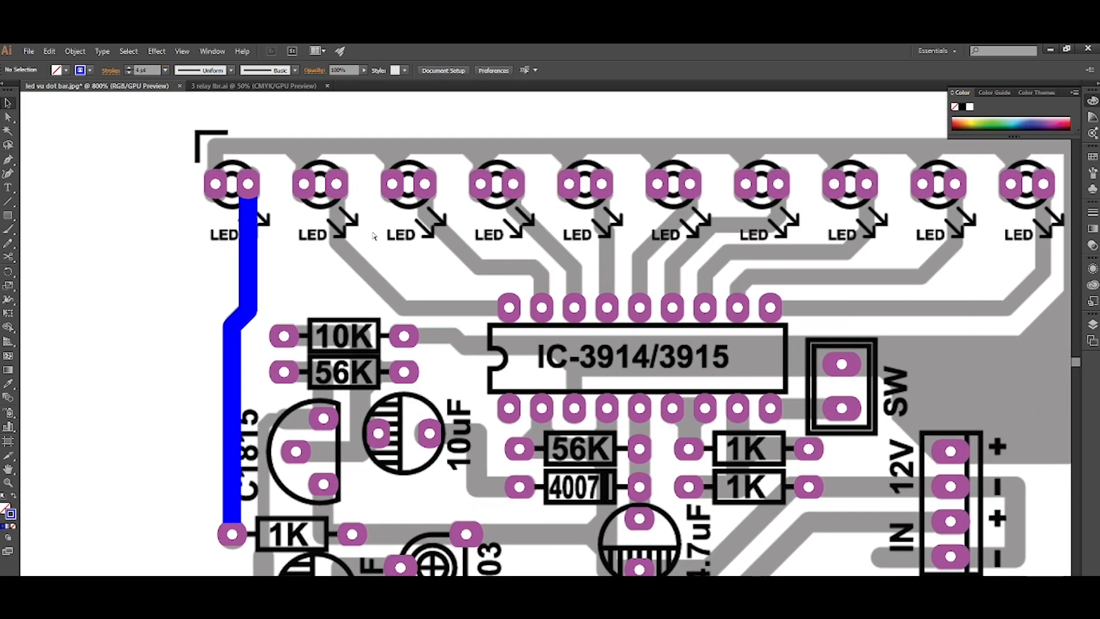
pyautogui.scroll(1, 379, 249)
pyautogui.scroll(2, 379, 249)
pyautogui.press('p')
pyautogui.click(514, 413)
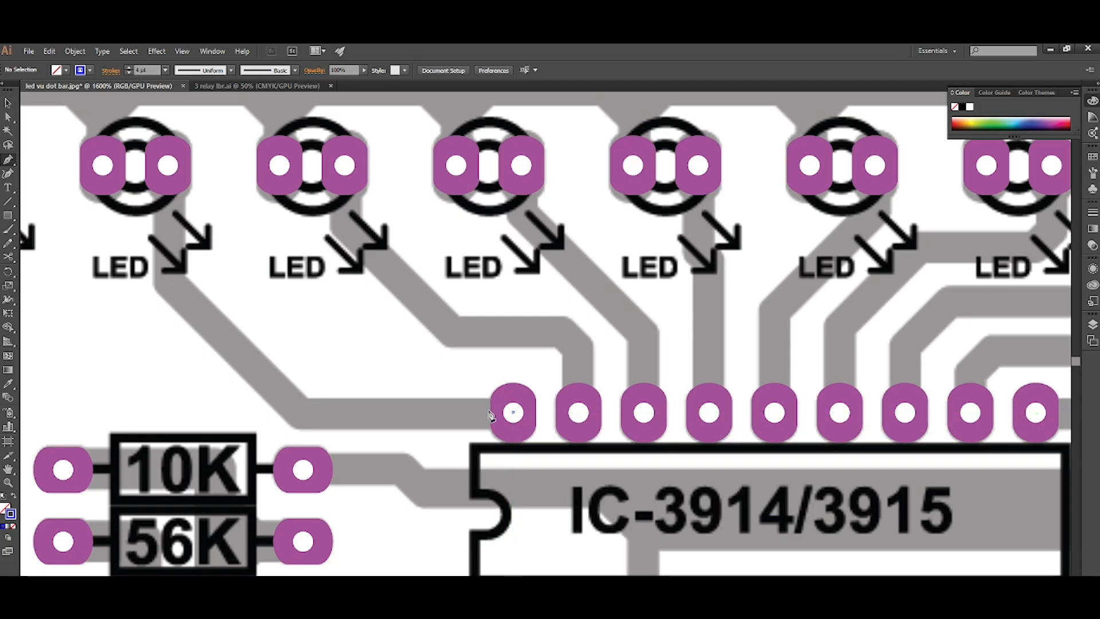
pyautogui.keyDown('shift'); pyautogui.click(167, 377); pyautogui.keyUp('shift')
pyautogui.click(169, 171)
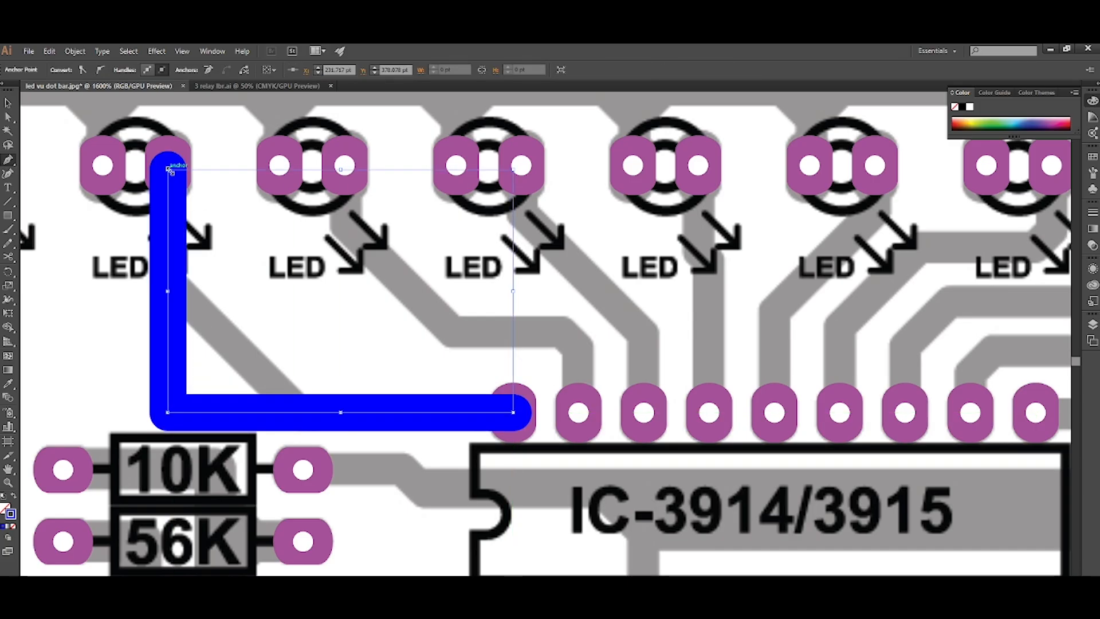
# Chamfer the corner of the second LED's track to match the grey diagonal and place the track behind the pads.
pyautogui.click(172, 409)
pyautogui.moveTo(181, 402)
pyautogui.mouseDown()
pyautogui.moveTo(281, 266)
pyautogui.moveTo(284, 293)
pyautogui.mouseUp()
pyautogui.click(301, 319)
# Draw a stepped track from the IC's second upper pad to the third LED's right pad and place it behind the pads.
pyautogui.hscroll(3, 304, 328)
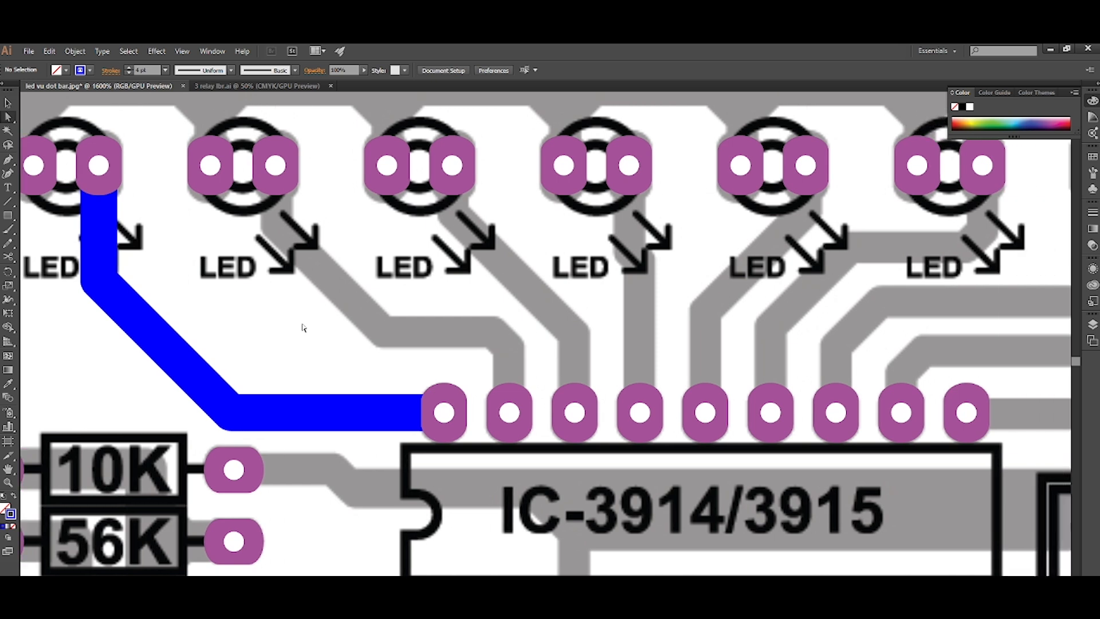
pyautogui.press('p')
pyautogui.moveTo(509, 411); pyautogui.dragTo(510, 335)
pyautogui.click(509, 331)
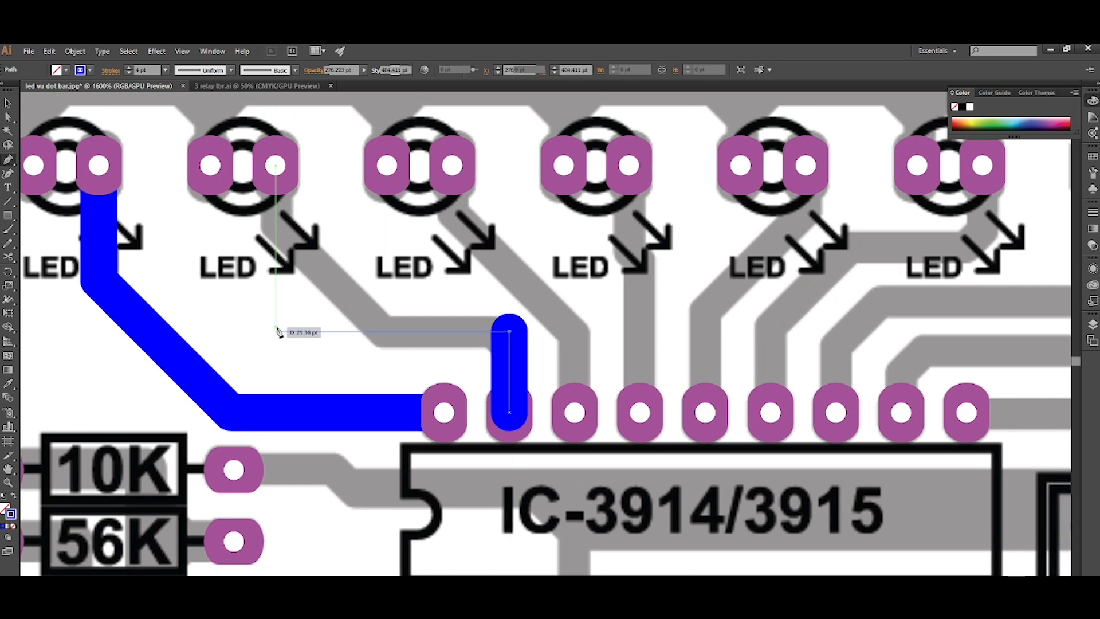
pyautogui.click(276, 331)
pyautogui.click(275, 167)
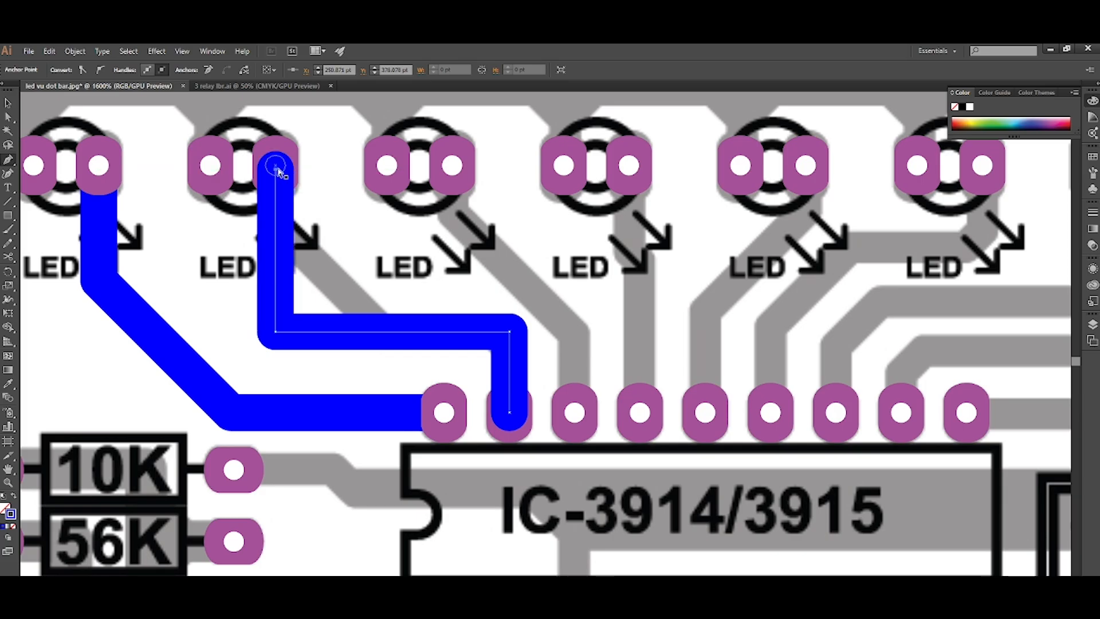
pyautogui.hotkey('ctrl', 'shift', '[')
pyautogui.hotkey('ctrl', ']')
pyautogui.press('a')
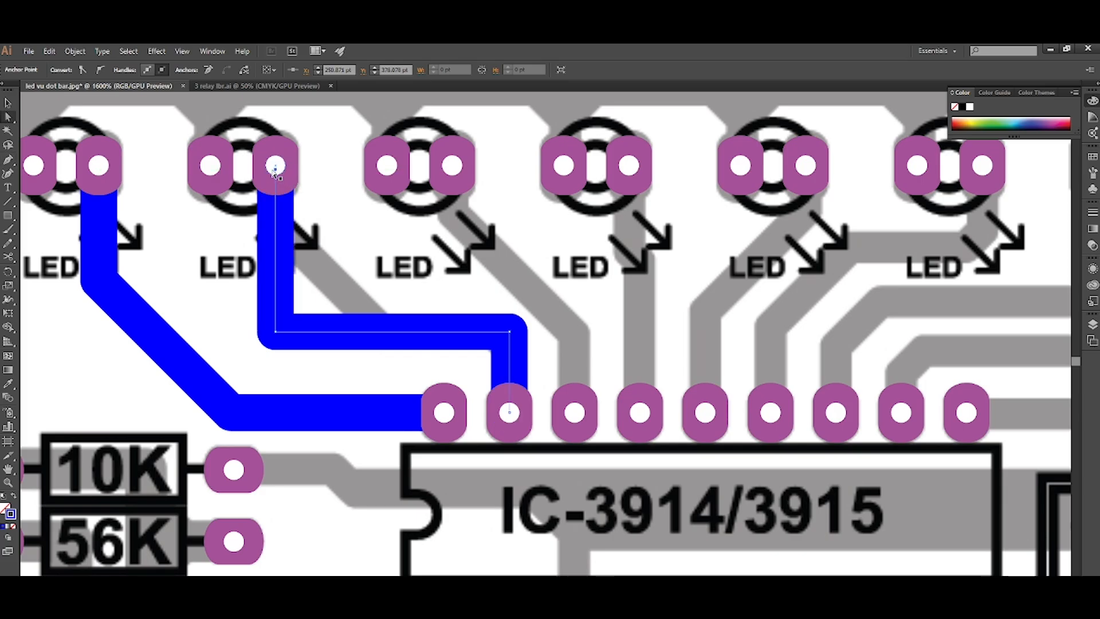
# Chamfer both corners of the third LED's track to follow the grey trace.
pyautogui.click(276, 331)
pyautogui.moveTo(283, 325); pyautogui.dragTo(381, 225)
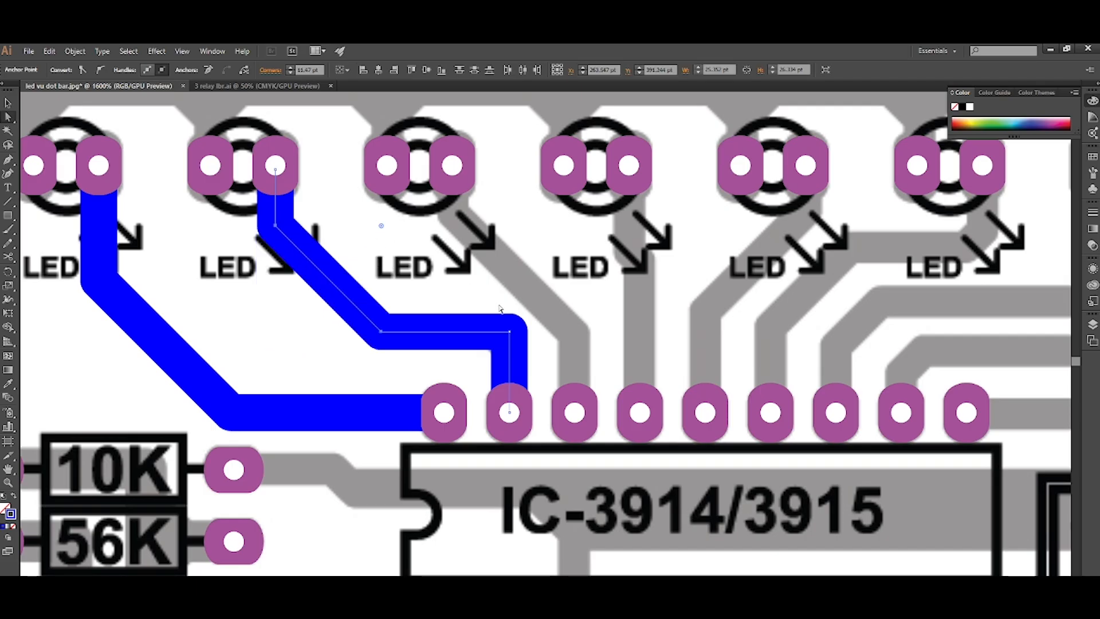
pyautogui.moveTo(511, 335); pyautogui.dragTo(478, 363)
# Draw a stepped track from the IC's third upper pad to the fourth LED's right pad and place it behind the pads.
pyautogui.scroll(-3, 460, 366)
pyautogui.hscroll(3, 457, 363)
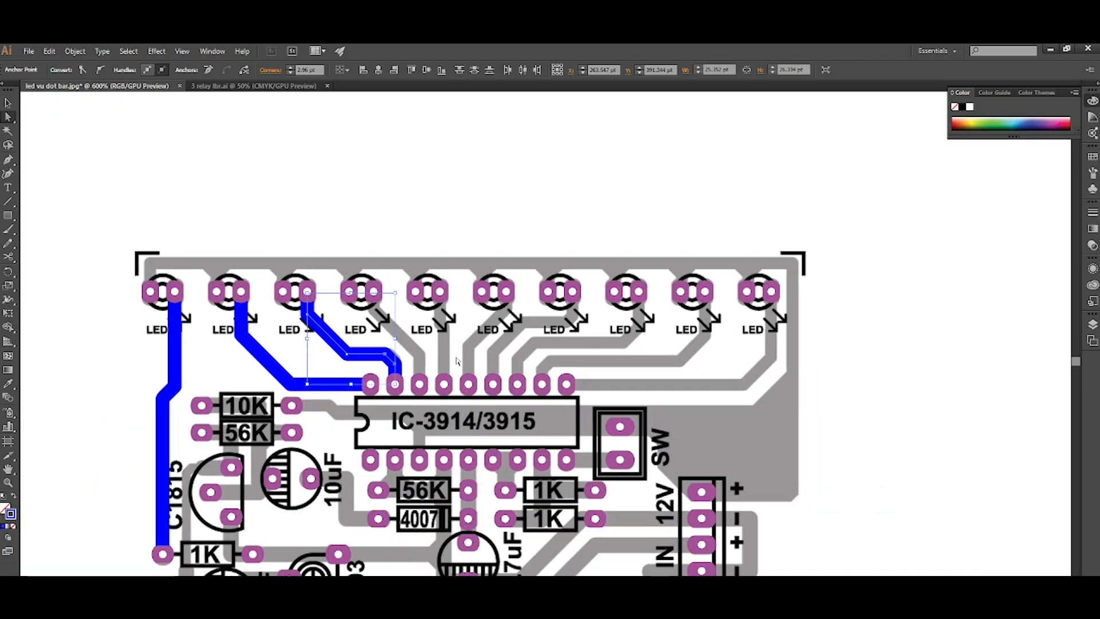
pyautogui.scroll(2, 445, 341)
pyautogui.click(363, 340)
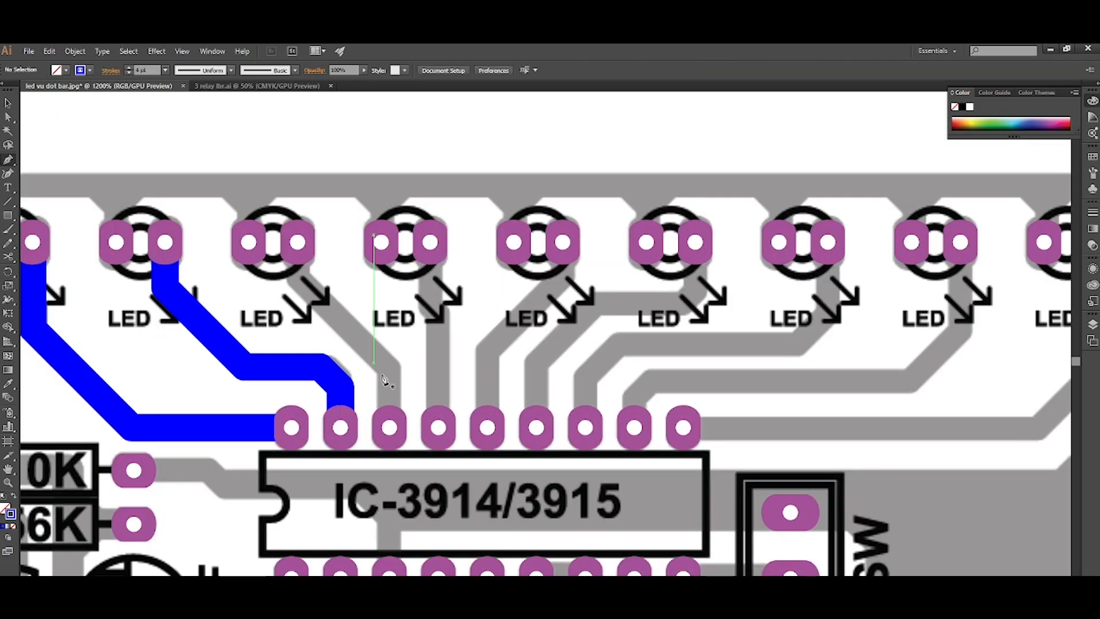
pyautogui.click(390, 427)
pyautogui.click(390, 335)
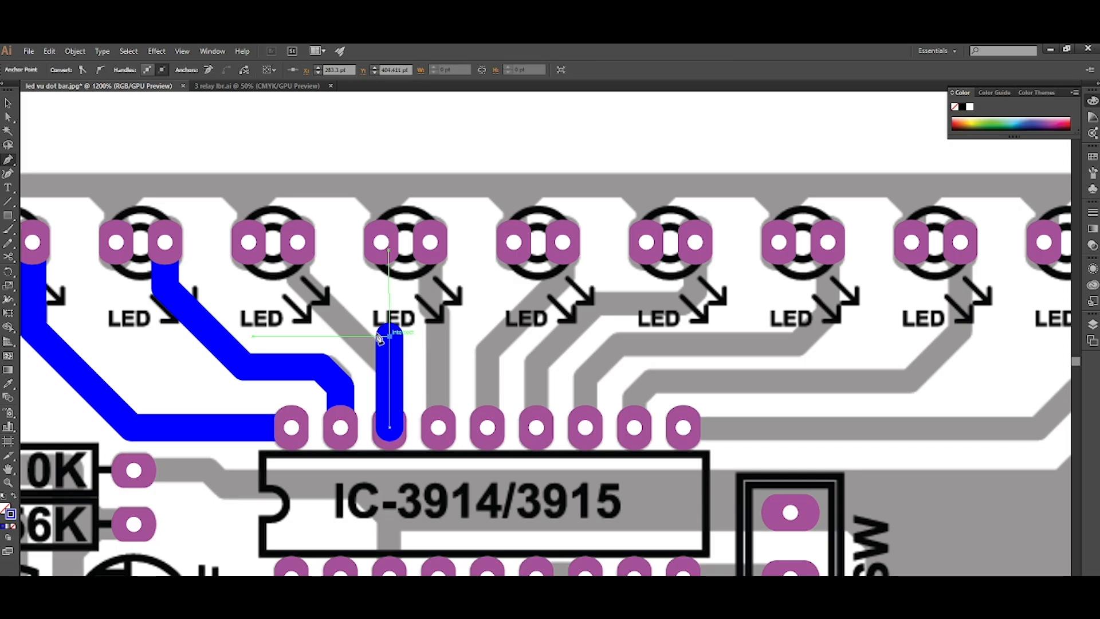
pyautogui.click(297, 335)
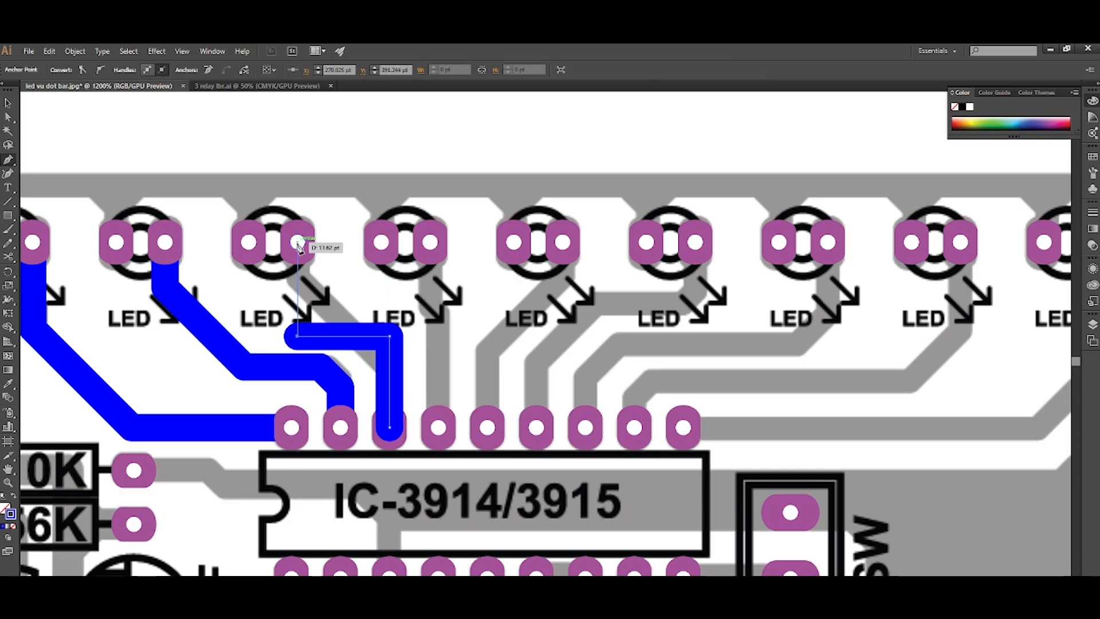
pyautogui.click(297, 241)
pyautogui.hotkey('ctrl', 'shift', '[')
pyautogui.hotkey('ctrl', ']')
pyautogui.press('a')
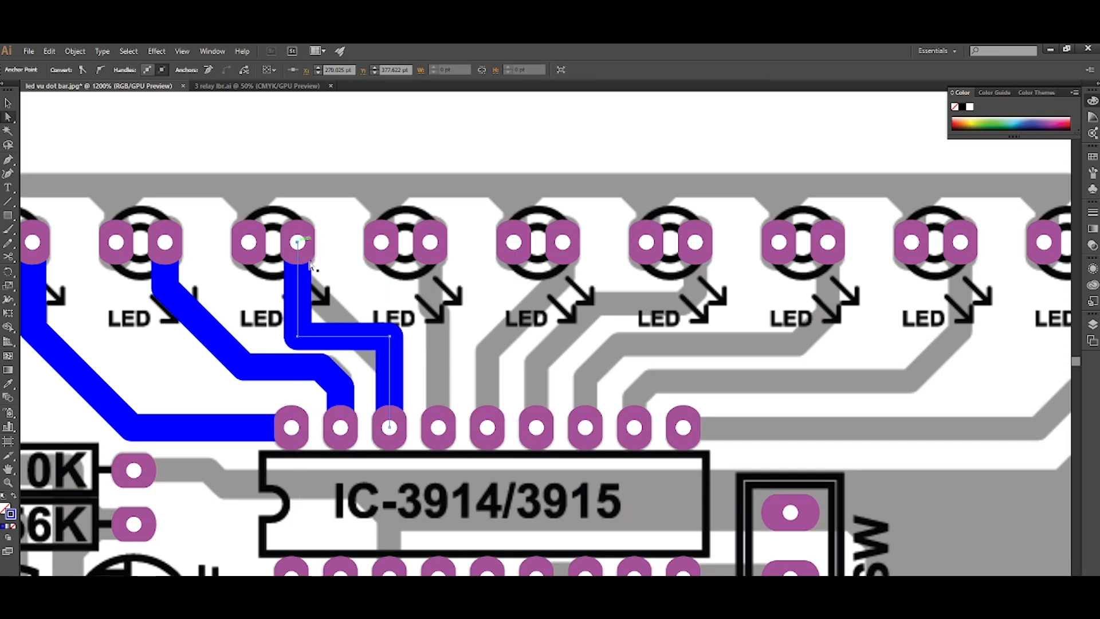
# Chamfer both corners of the fourth LED's track into one long diagonal along the grey trace.
pyautogui.scroll(1, 332, 310)
pyautogui.click(288, 347)
pyautogui.moveTo(294, 339); pyautogui.dragTo(362, 279)
pyautogui.click(409, 347)
pyautogui.moveTo(398, 357); pyautogui.dragTo(374, 427)
pyautogui.keyDown('alt'); pyautogui.click(397, 356); pyautogui.keyUp('alt')
pyautogui.keyDown('alt'); pyautogui.click(398, 356); pyautogui.keyUp('alt')
pyautogui.click(447, 389)
# Draw a slightly offset vertical track from the fifth LED's right pad to the IC's fourth upper pad, placed behind the pads.
pyautogui.hscroll(2, 443, 386)
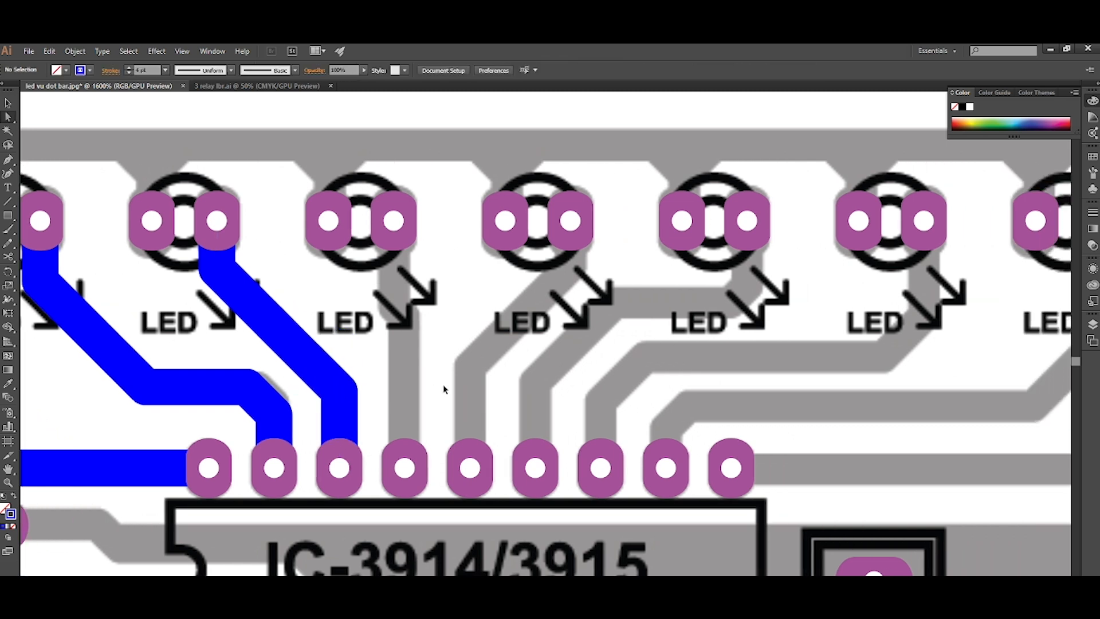
pyautogui.click(395, 224)
pyautogui.click(394, 307)
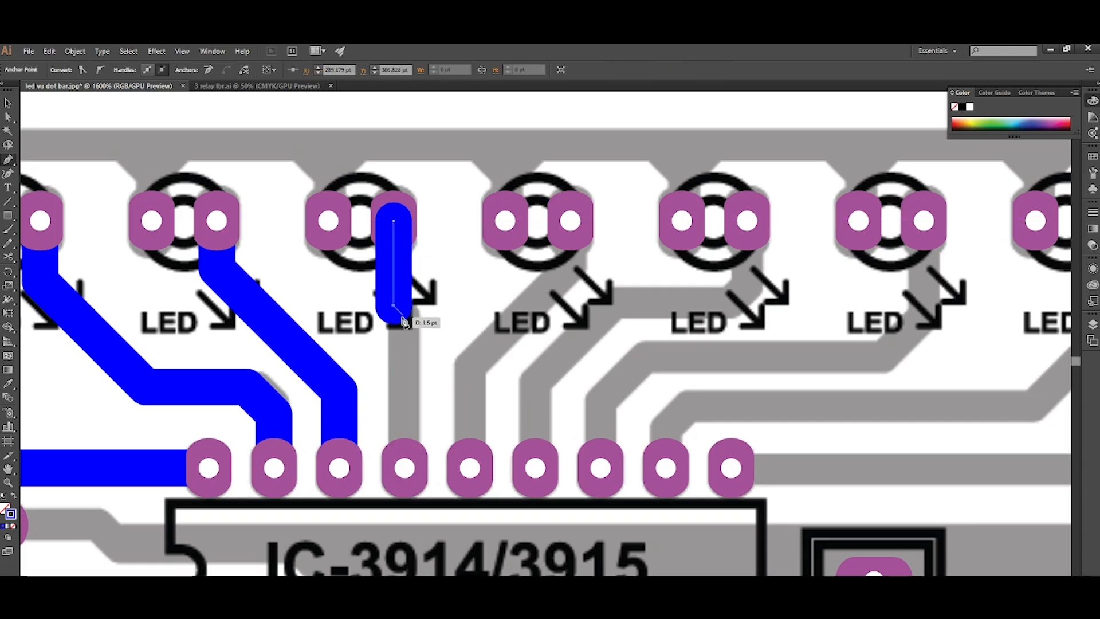
pyautogui.click(404, 319)
pyautogui.click(405, 466)
pyautogui.hotkey('ctrl', 'shift', '[')
pyautogui.hotkey('ctrl', ']')
# Draw a diagonal track from the IC's fifth upper pad to the sixth LED's right pad and place it behind the pads.
pyautogui.hscroll(1, 405, 467)
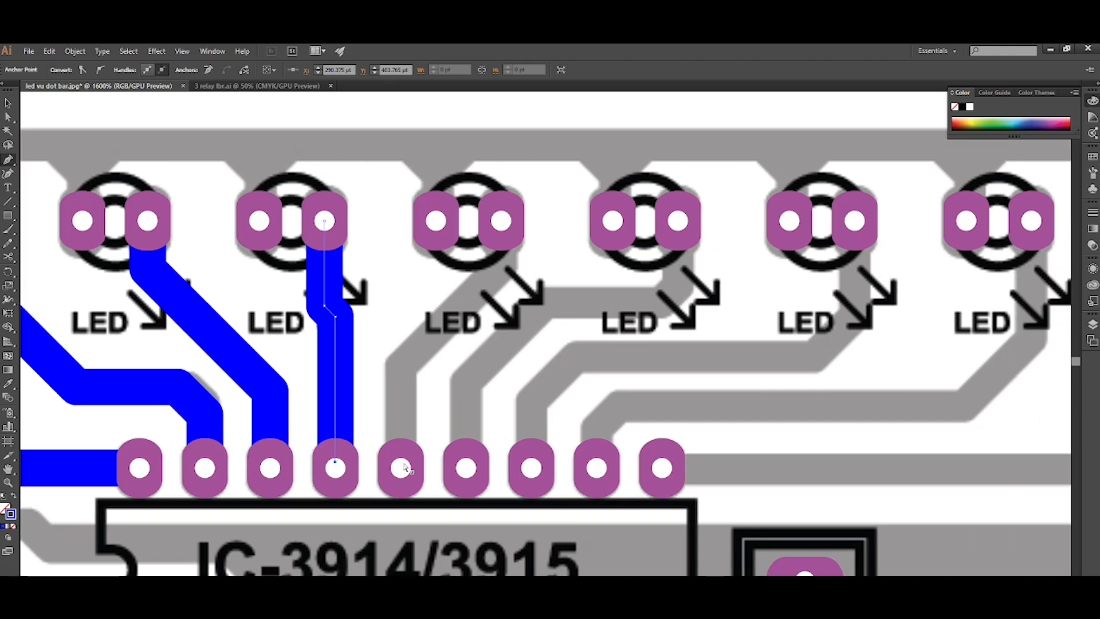
pyautogui.click(400, 467)
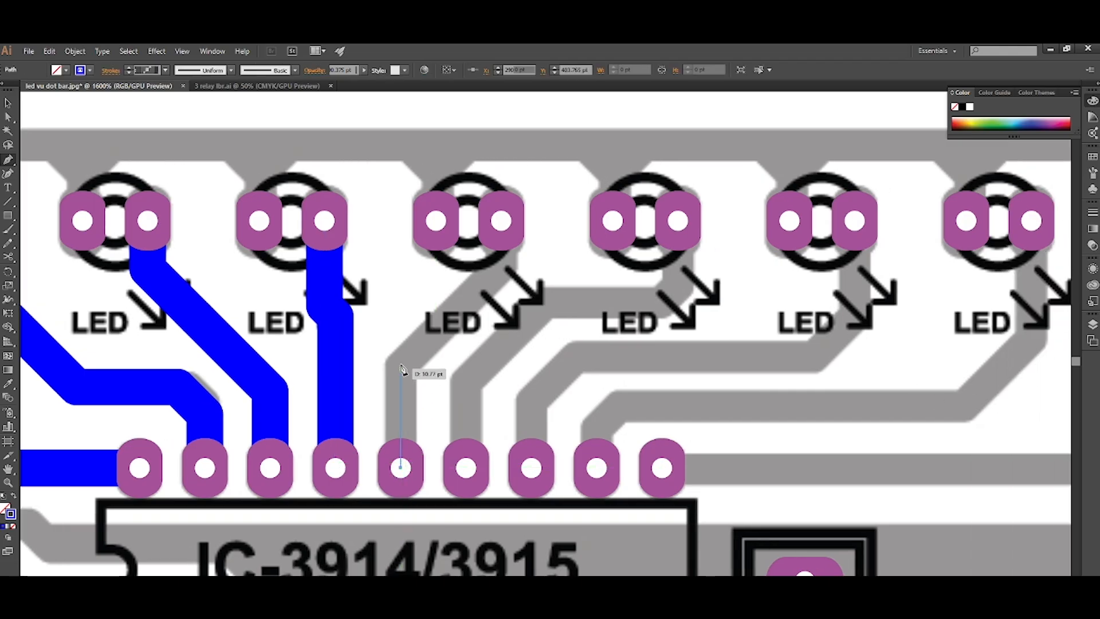
pyautogui.click(401, 359)
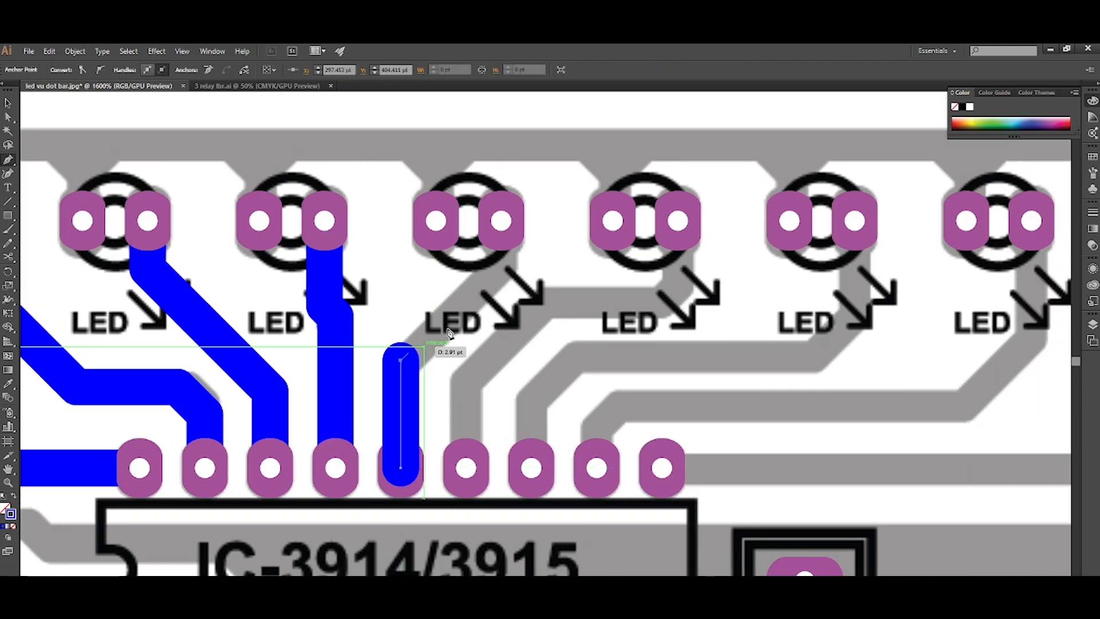
pyautogui.click(501, 259)
pyautogui.click(501, 224)
pyautogui.hotkey('ctrl', 'shift', '[')
pyautogui.hotkey('ctrl', ']')
# Draw a track behind the pads from the IC's sixth upper pad to the seventh LED's right pad, chamfering the corner below the LED.
pyautogui.scroll(-2, 502, 224)
pyautogui.hscroll(1, 499, 225)
pyautogui.scroll(2, 483, 303)
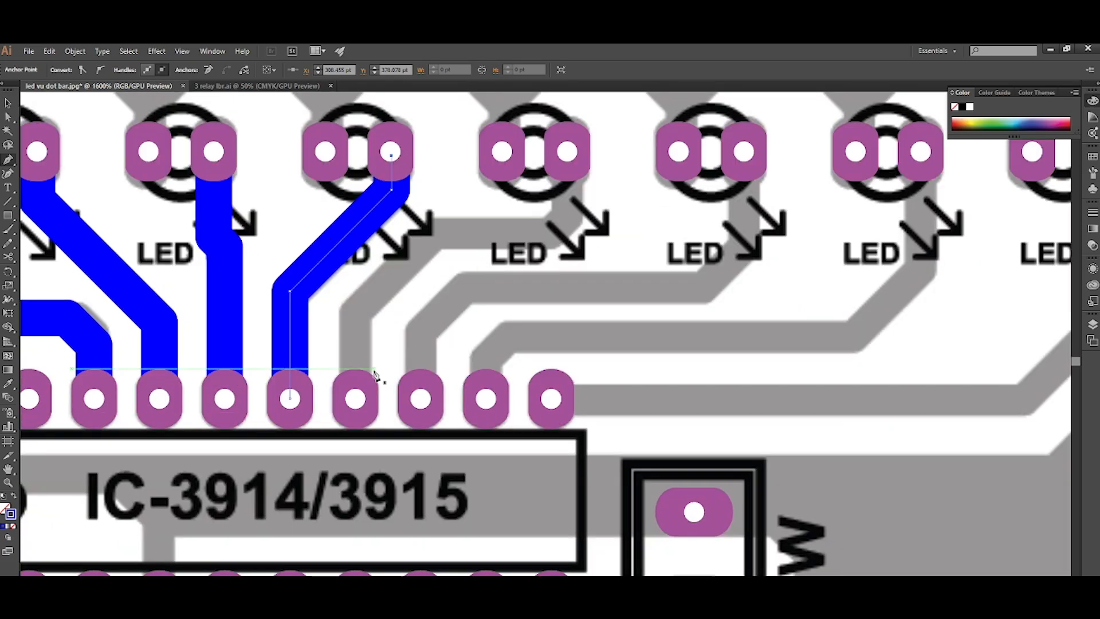
pyautogui.click(355, 398)
pyautogui.click(355, 308)
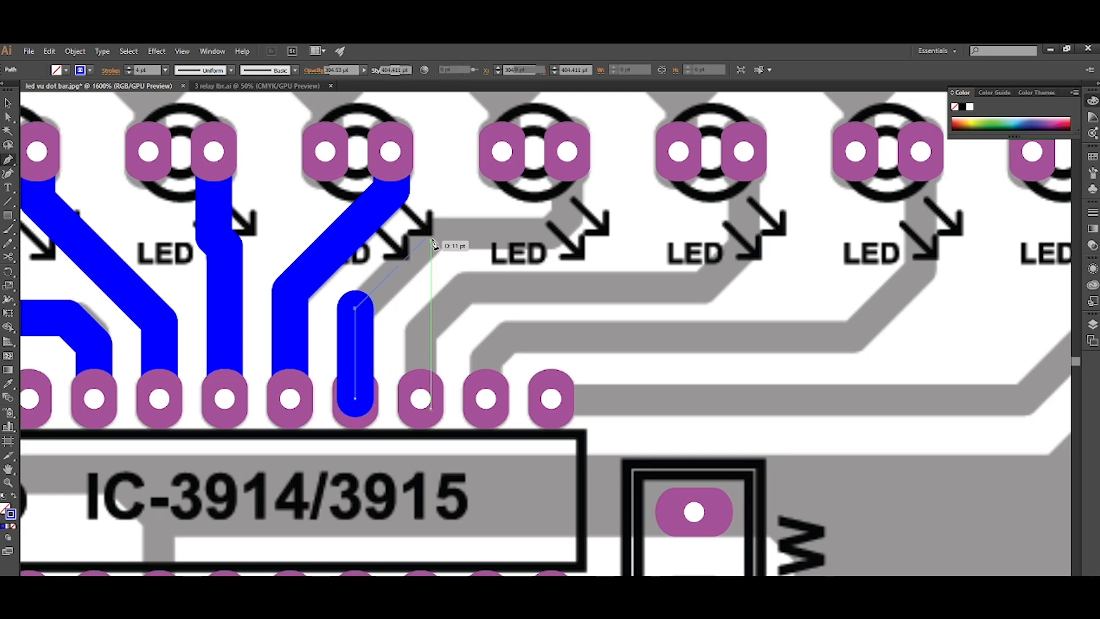
pyautogui.click(431, 232)
pyautogui.click(566, 232)
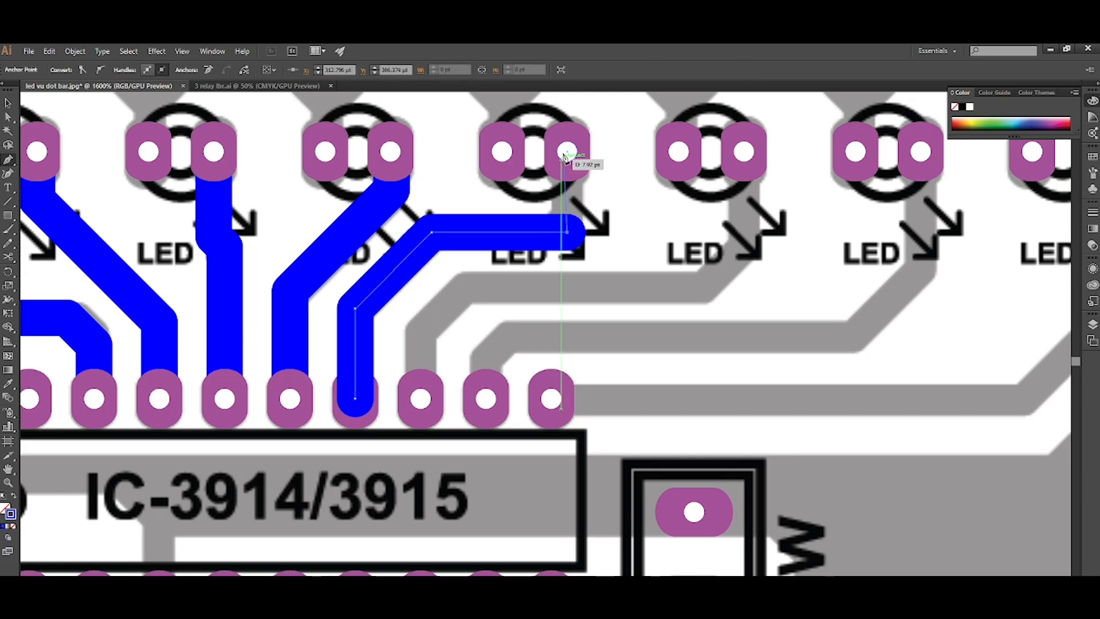
pyautogui.click(566, 152)
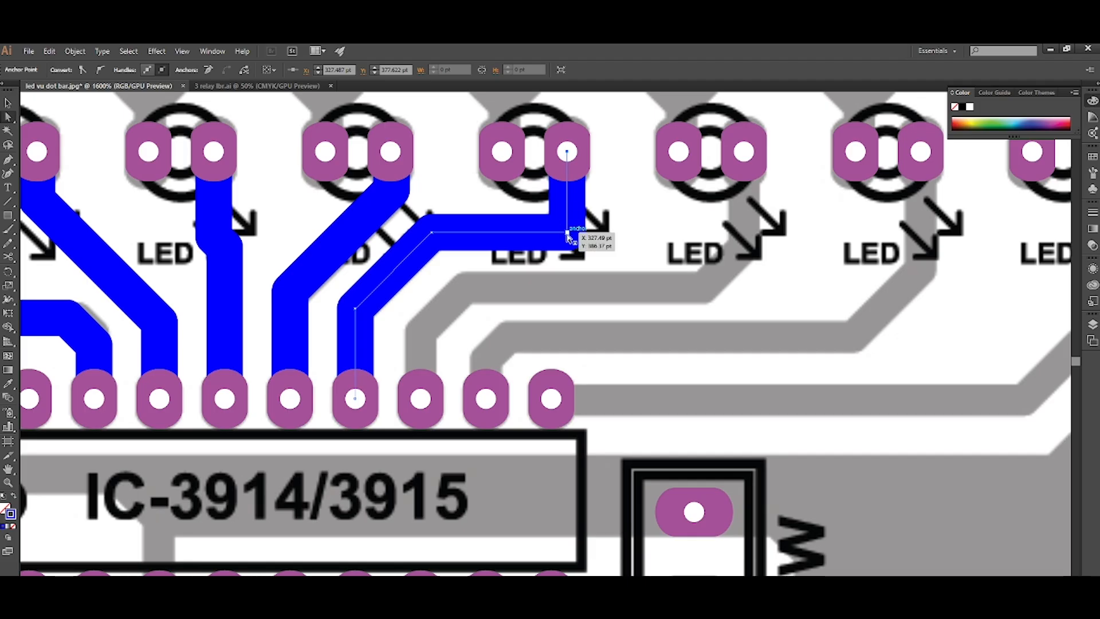
pyautogui.click(566, 231)
pyautogui.moveTo(555, 223); pyautogui.dragTo(549, 216)
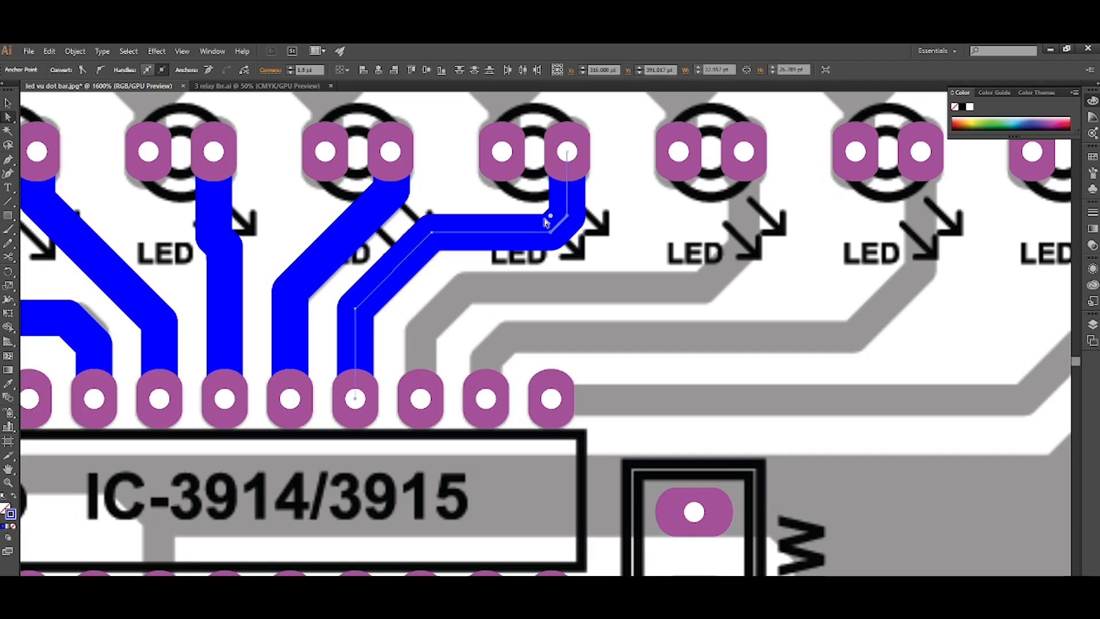
# Draw a track from the IC's seventh upper pad along the grey trace to the eighth LED's right pad, placed behind the pads.
pyautogui.scroll(-2, 544, 216)
pyautogui.hscroll(7, 542, 219)
pyautogui.scroll(2, 542, 221)
pyautogui.scroll(1, 519, 252)
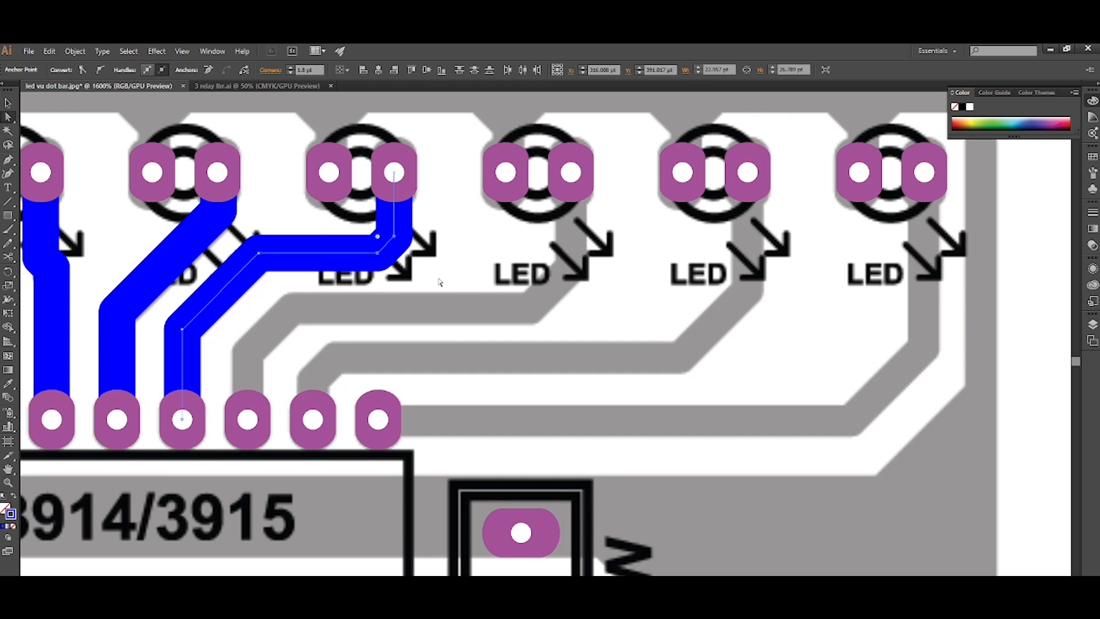
pyautogui.press('p')
pyautogui.click(247, 419)
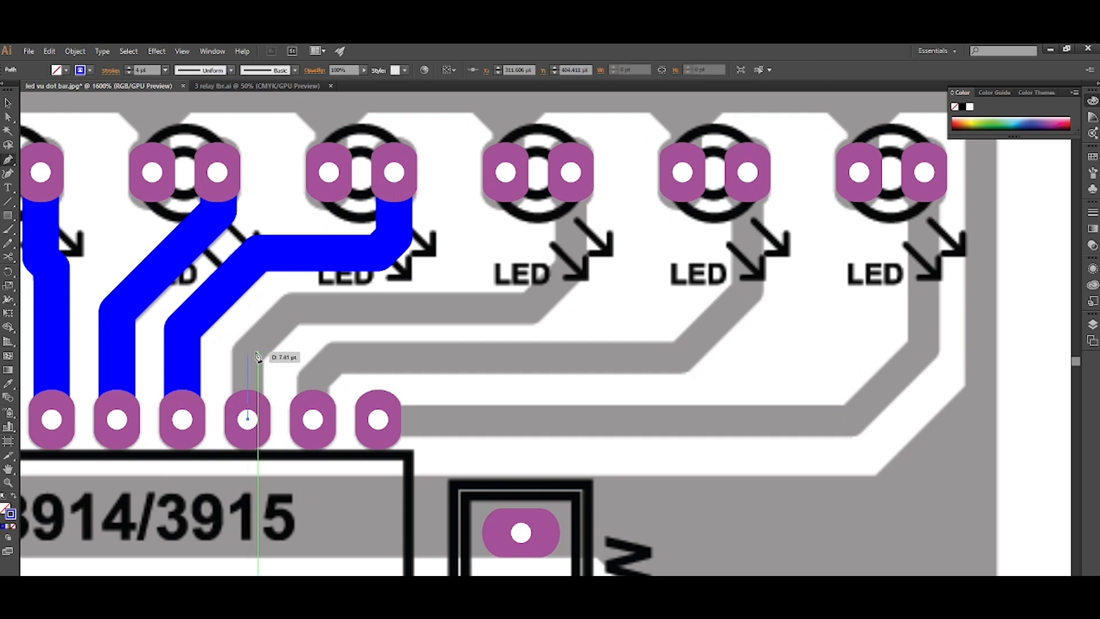
pyautogui.click(247, 351)
pyautogui.click(291, 308)
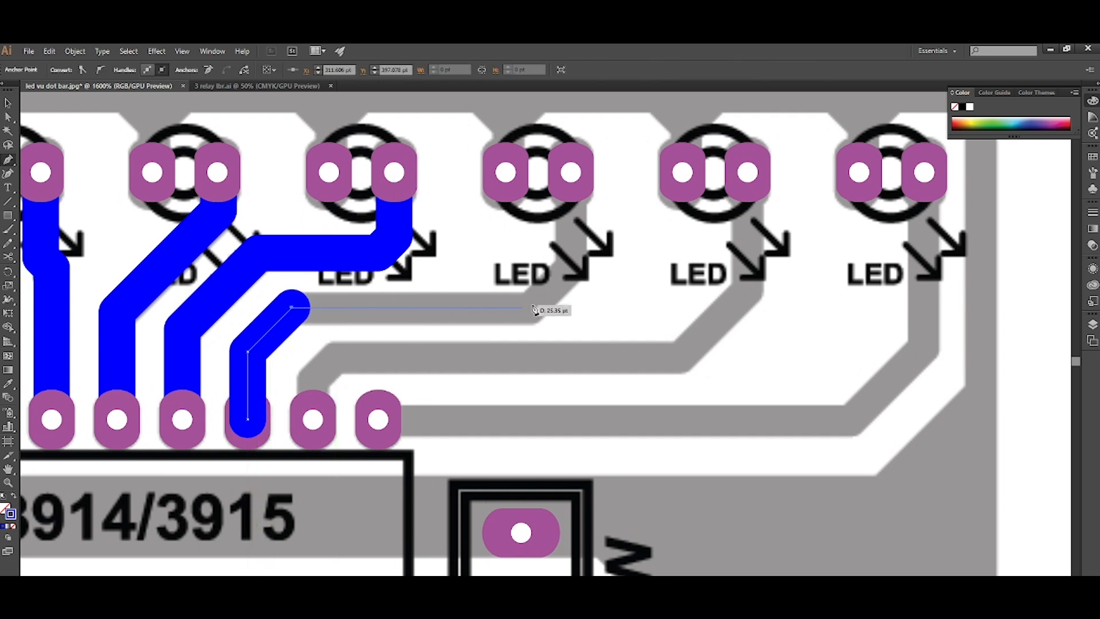
pyautogui.click(571, 308)
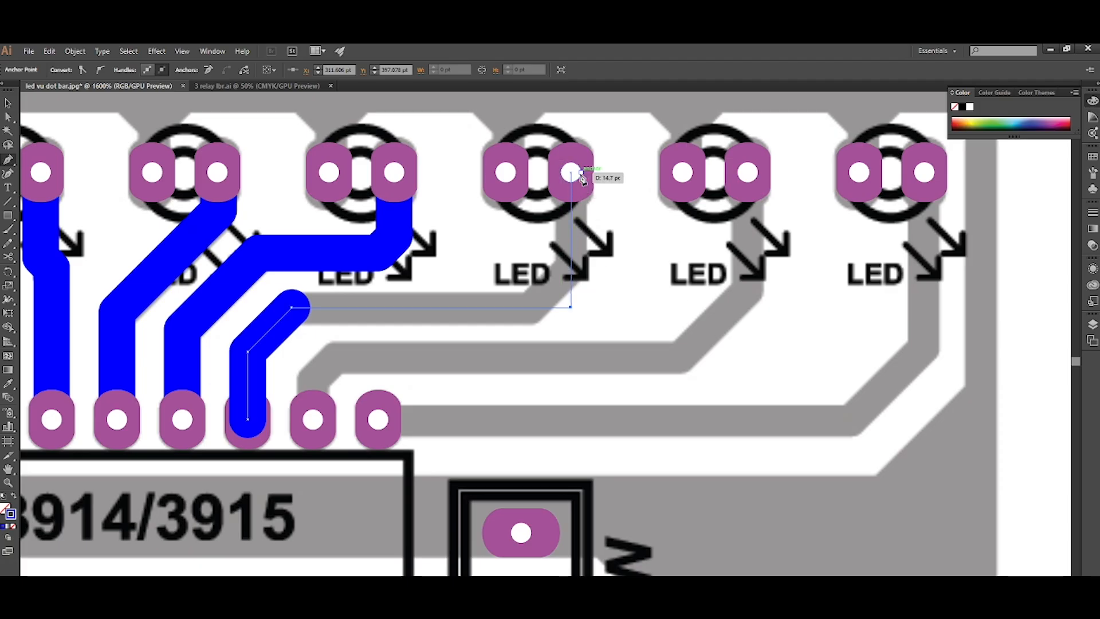
pyautogui.click(571, 171)
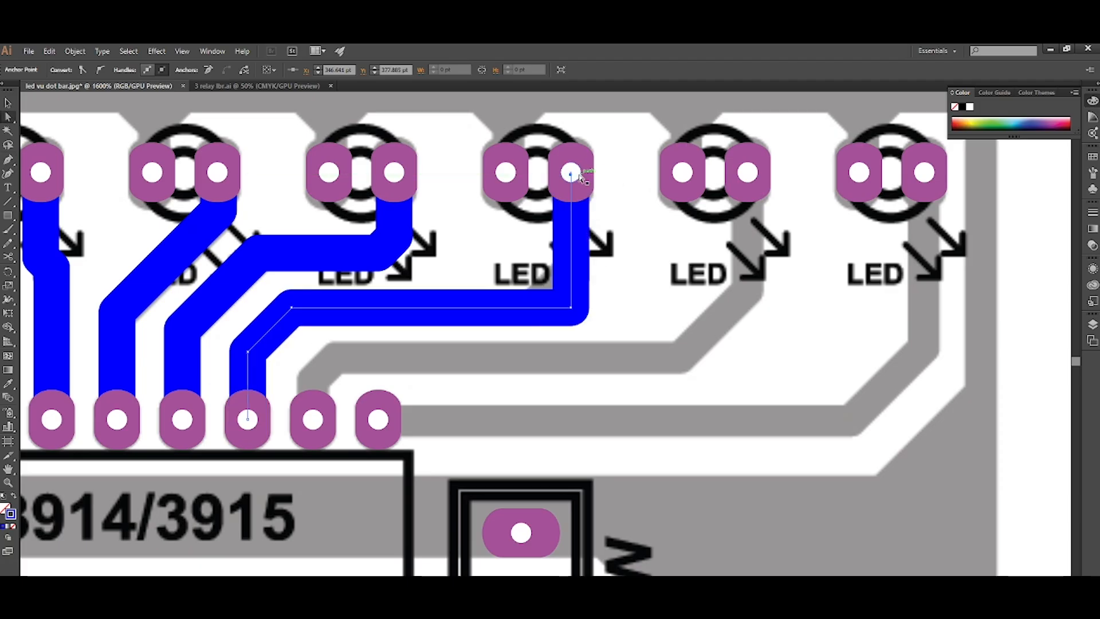
# Chamfer the corner of the eighth LED's track below its right pad by about 4.9 pt.
pyautogui.click(571, 308)
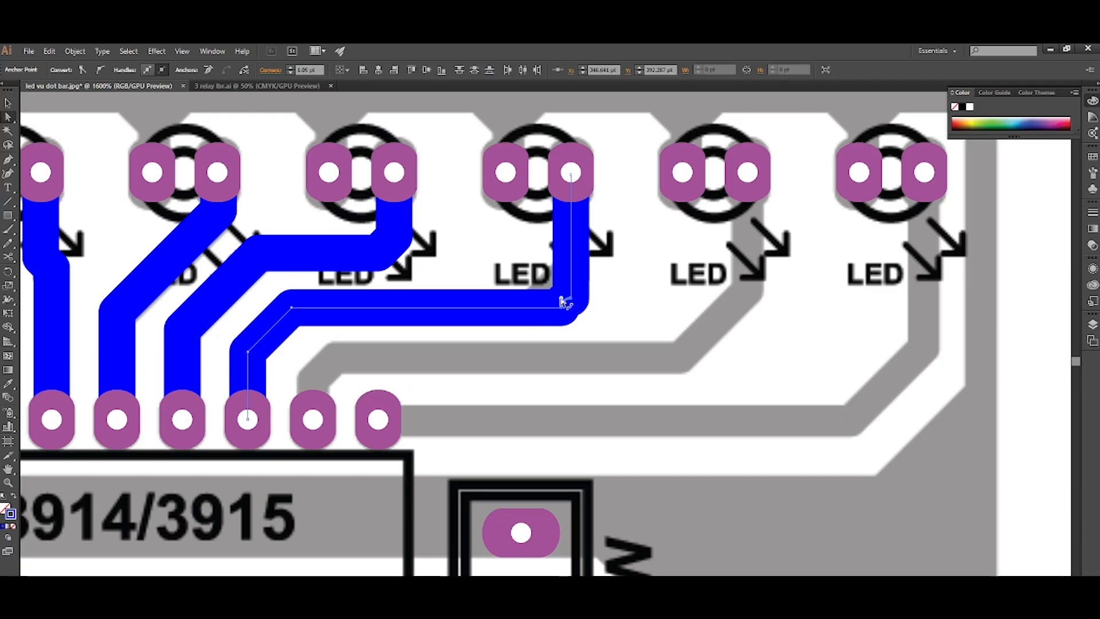
pyautogui.moveTo(522, 271); pyautogui.dragTo(522, 264)
pyautogui.scroll(-2, 522, 261)
pyautogui.hscroll(1, 516, 266)
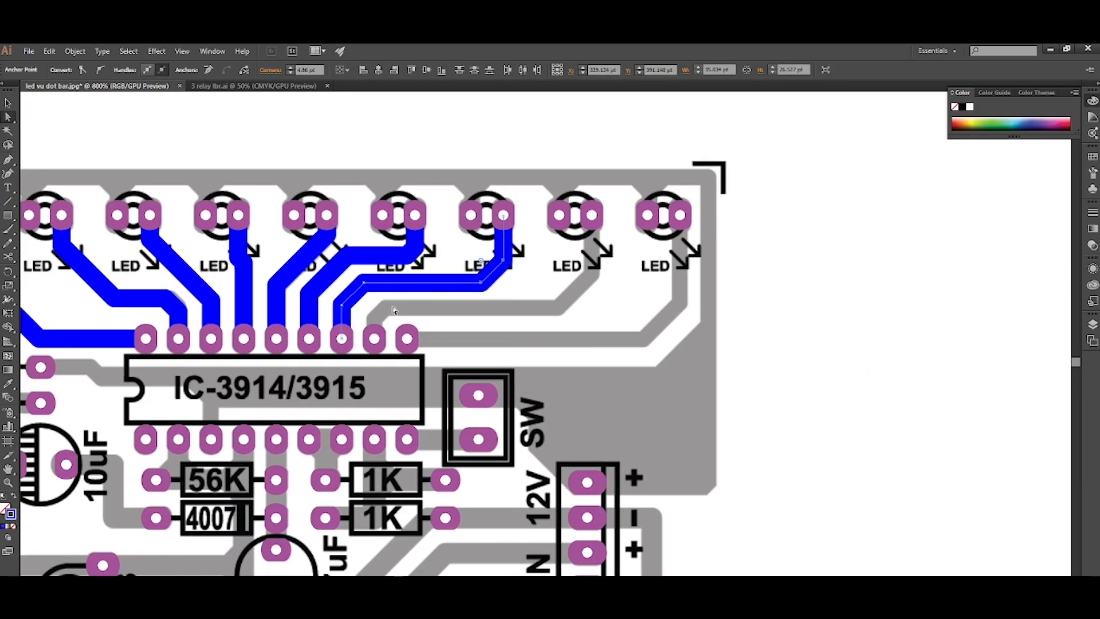
# Draw a track from the IC's eighth upper pad along the grey trace to the ninth LED's right pad, placed behind the pads.
pyautogui.scroll(1, 384, 315)
pyautogui.press('p')
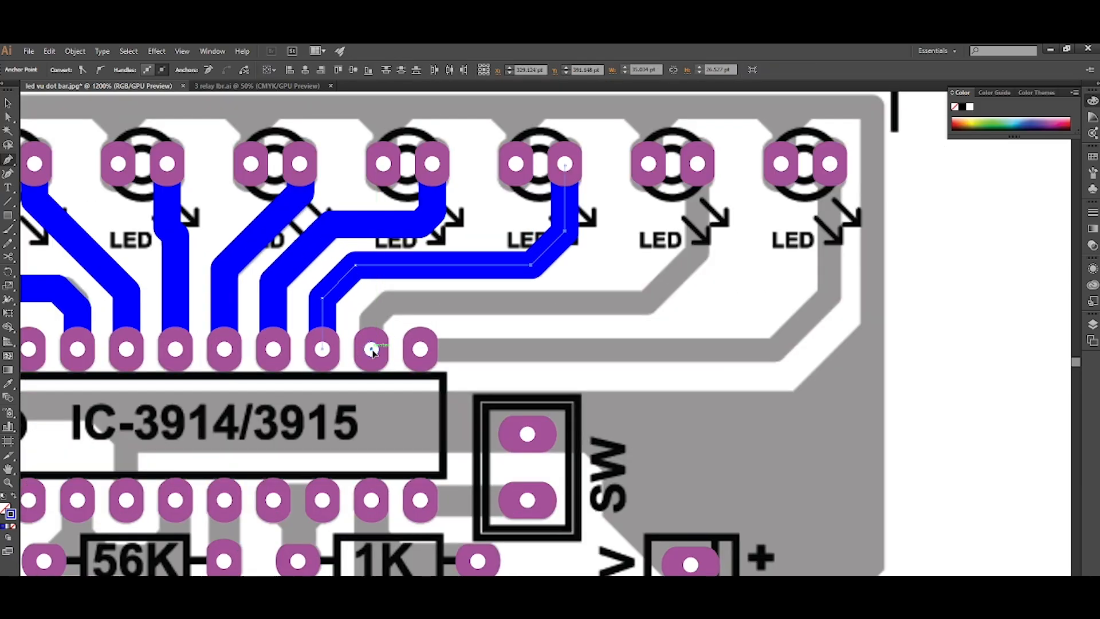
pyautogui.click(371, 348)
pyautogui.click(371, 314)
pyautogui.click(388, 301)
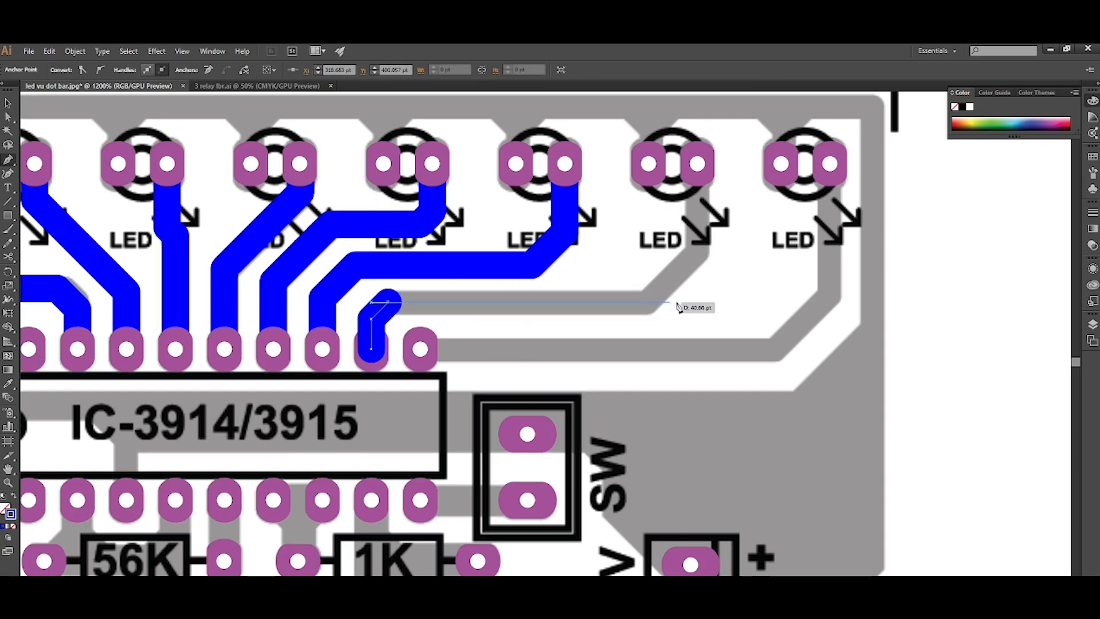
pyautogui.click(698, 304)
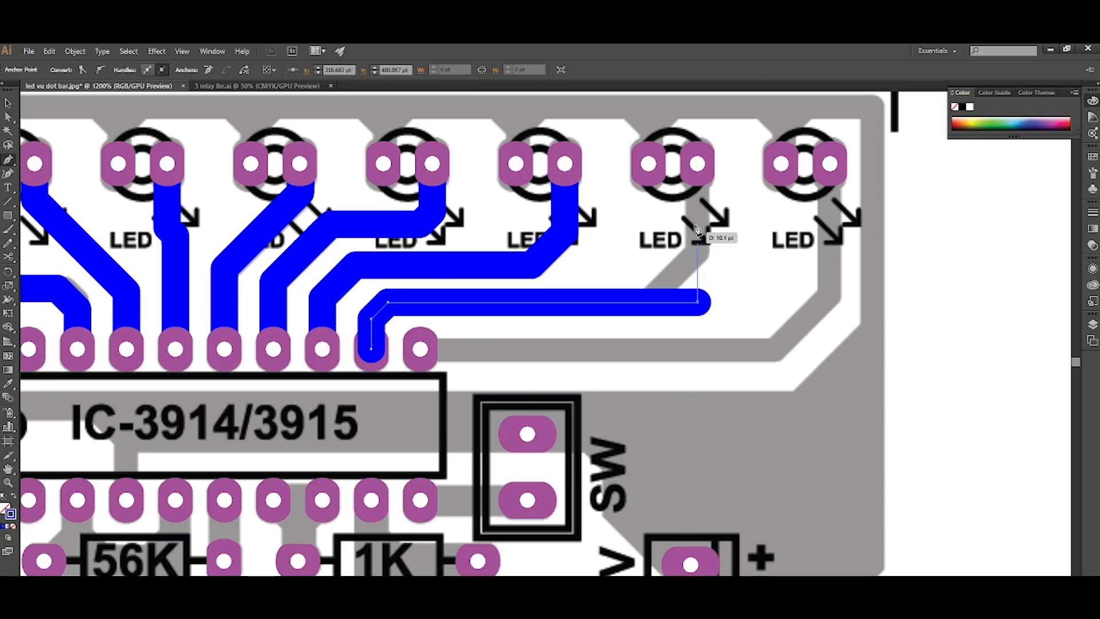
pyautogui.click(698, 166)
pyautogui.hotkey('ctrl', 'shift', '[')
pyautogui.hotkey('ctrl', ']')
# Chamfer the corner of the ninth LED's track to follow the grey diagonal.
pyautogui.press('a')
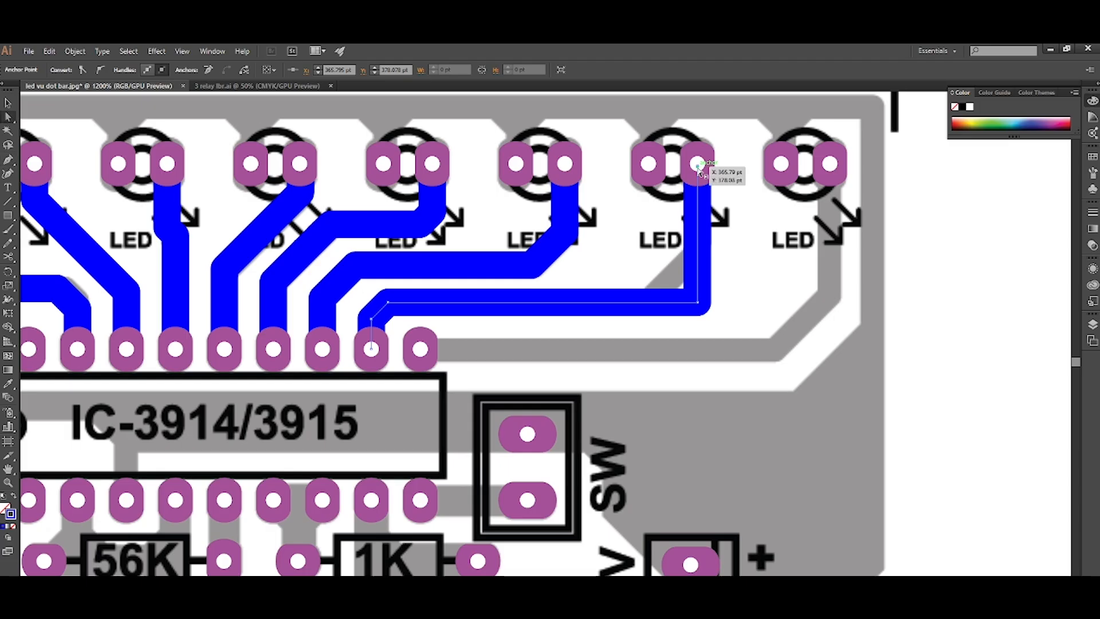
pyautogui.click(699, 304)
pyautogui.moveTo(694, 297); pyautogui.dragTo(640, 262)
# Draw a track from the IC's ninth upper pad to the tenth LED's right pad with one right-angle corner, placed behind the pads.
pyautogui.scroll(-4, 639, 262)
pyautogui.hscroll(2, 640, 262)
pyautogui.scroll(1, 531, 284)
pyautogui.scroll(3, 531, 283)
pyautogui.press('p')
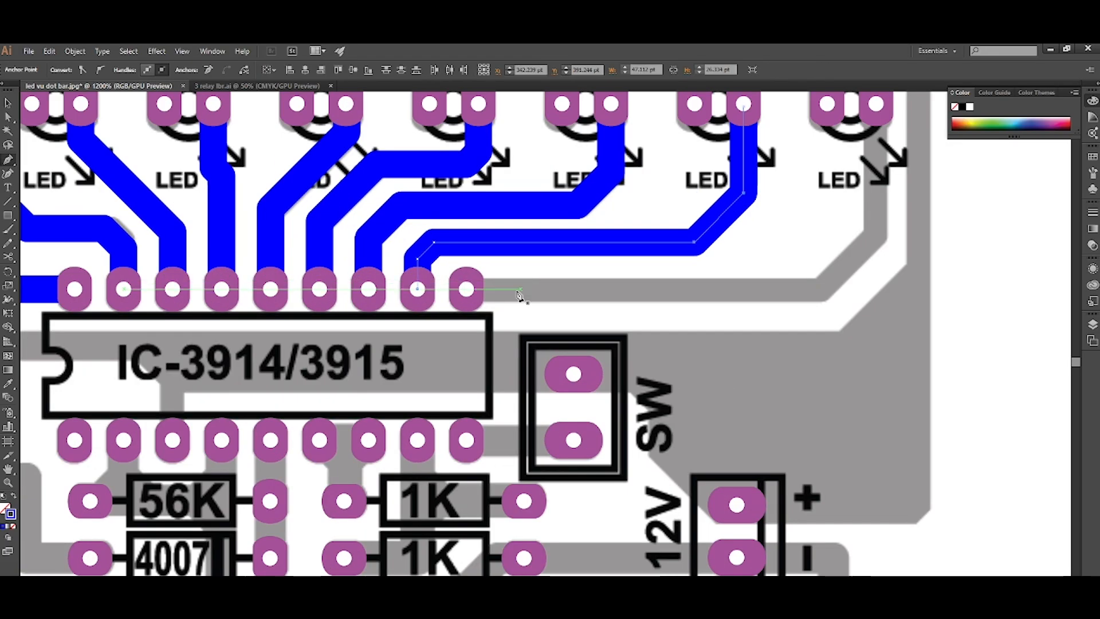
pyautogui.click(468, 291)
pyautogui.scroll(-3, 468, 291)
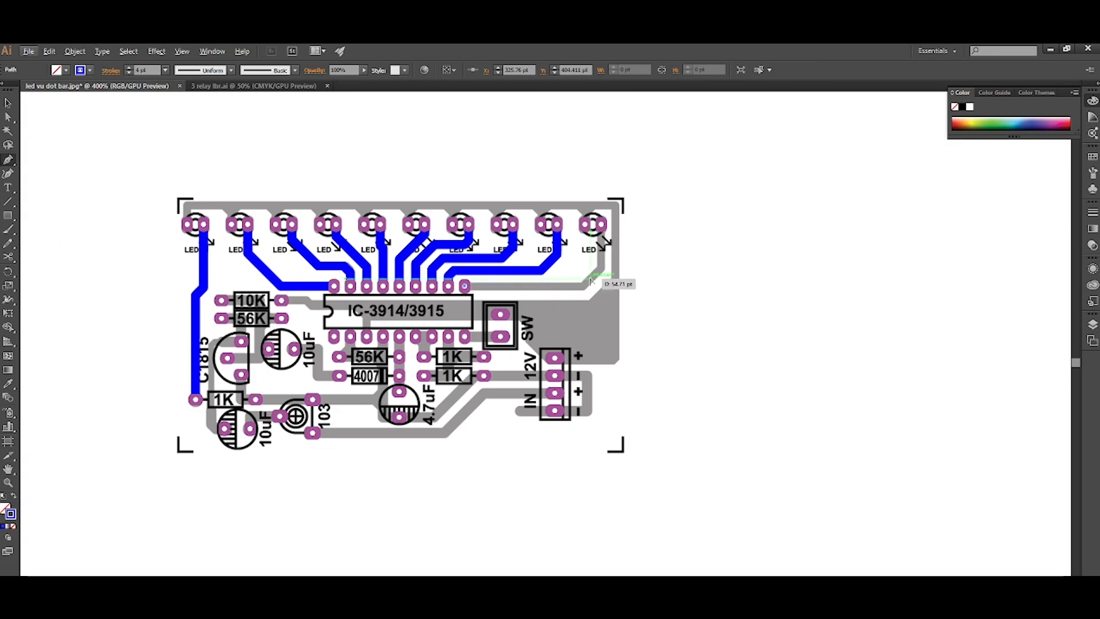
pyautogui.scroll(1, 603, 289)
pyautogui.click(607, 289)
pyautogui.scroll(3, 607, 288)
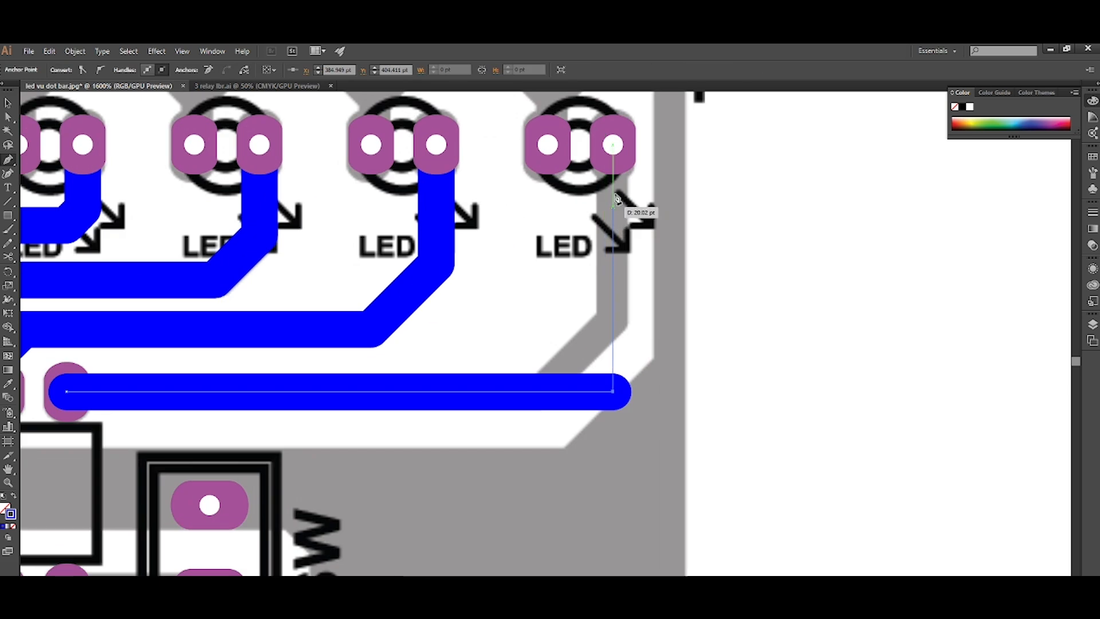
pyautogui.click(613, 146)
pyautogui.hotkey('ctrl', 'shift', '[')
pyautogui.hotkey('ctrl', ']')
# Chamfer the corner of the tenth LED's track by about 7.4 pt.
pyautogui.press('a')
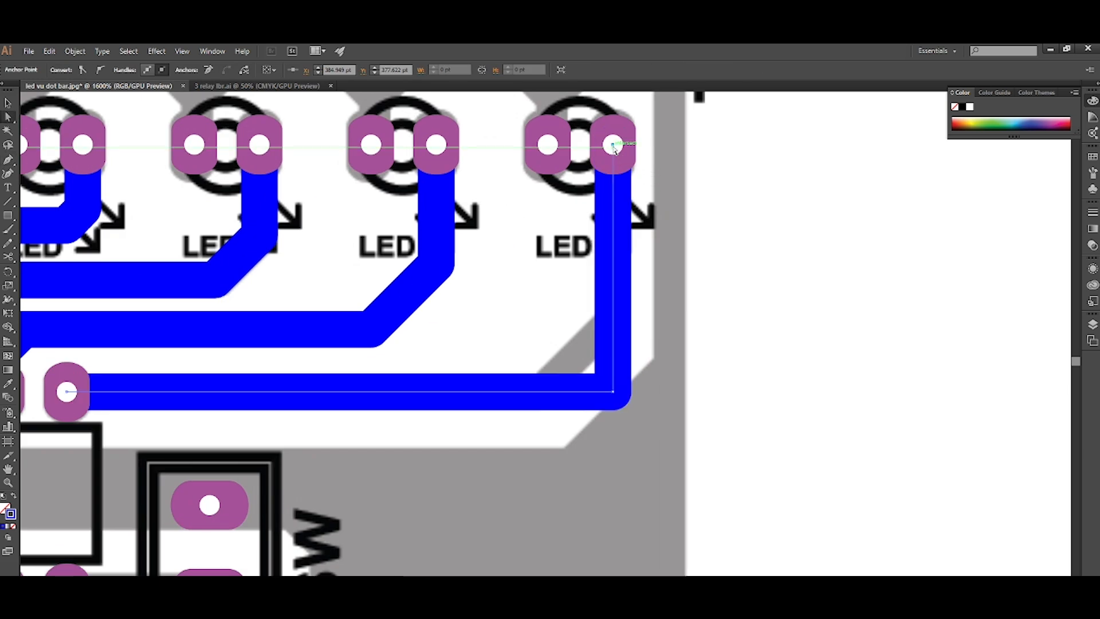
pyautogui.click(610, 390)
pyautogui.moveTo(601, 383); pyautogui.dragTo(540, 326)
# Draw a track behind the pads from the IC's fourth lower pad through the 4.7uF's lower pad and lower 1K's right pad to the 12V negative pad.
pyautogui.scroll(-3, 540, 327)
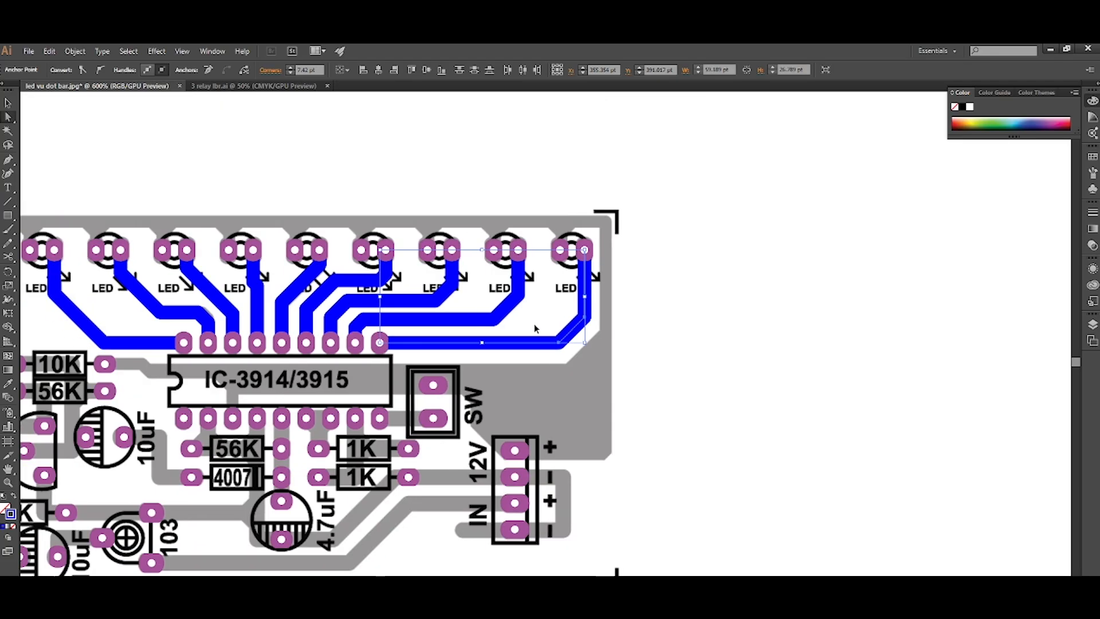
pyautogui.hscroll(-5, 534, 328)
pyautogui.scroll(-3, 534, 328)
pyautogui.hscroll(-3, 470, 339)
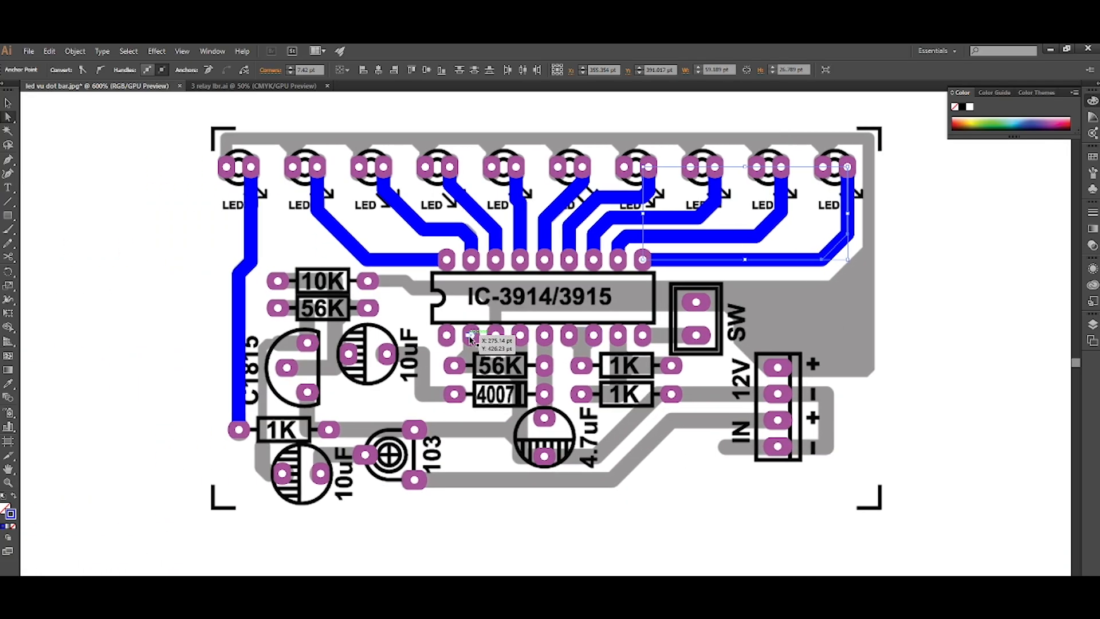
pyautogui.scroll(4, 470, 339)
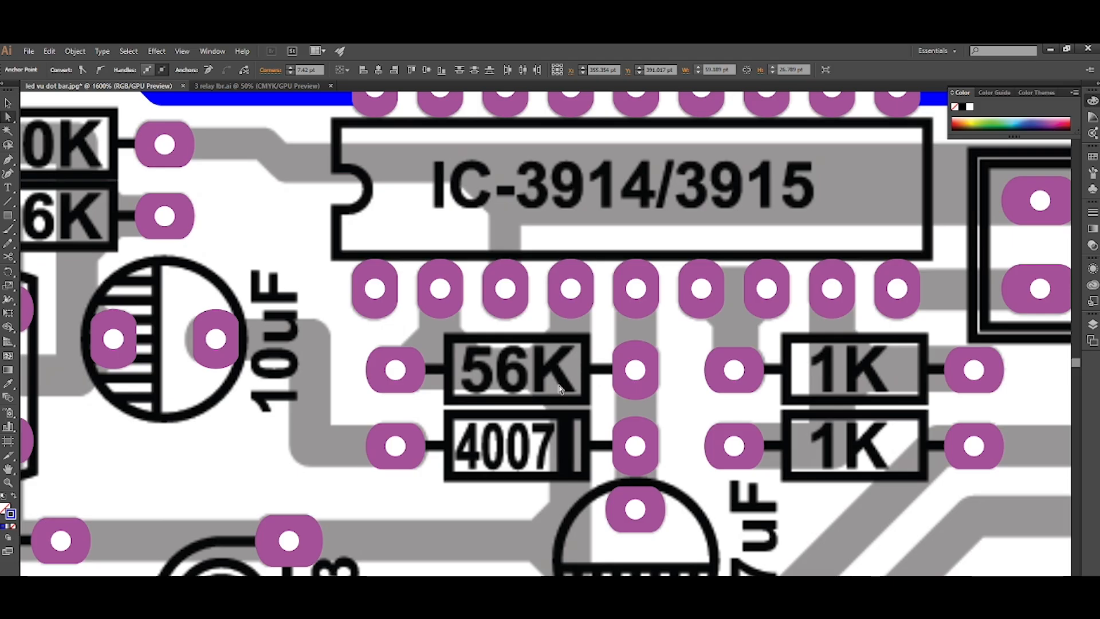
pyautogui.scroll(-3, 560, 389)
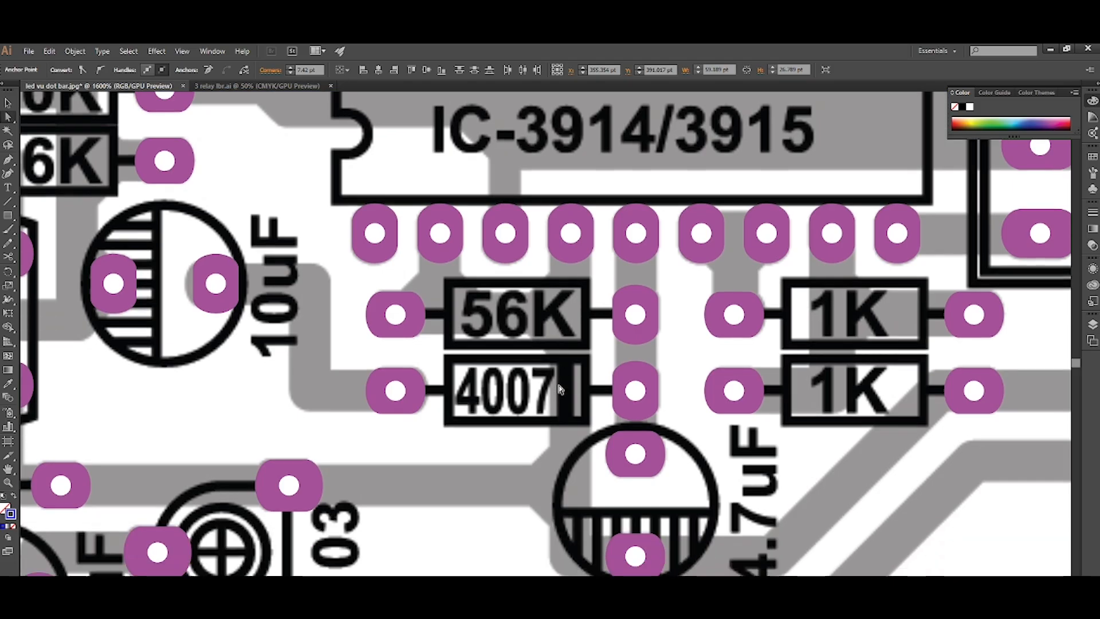
pyautogui.scroll(-2, 560, 377)
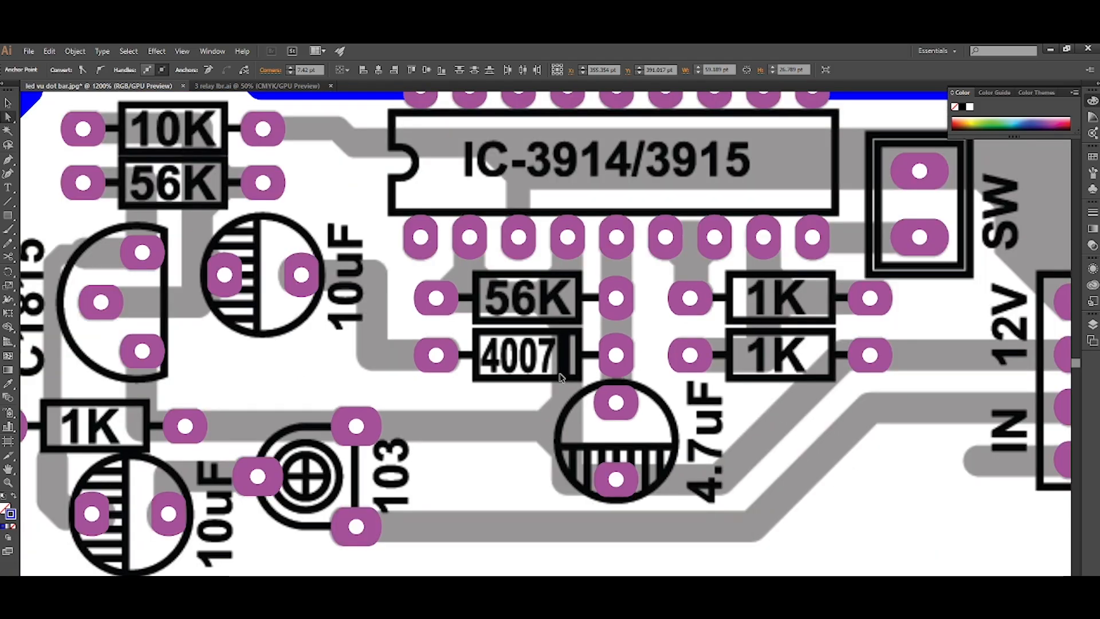
pyautogui.scroll(1, 560, 376)
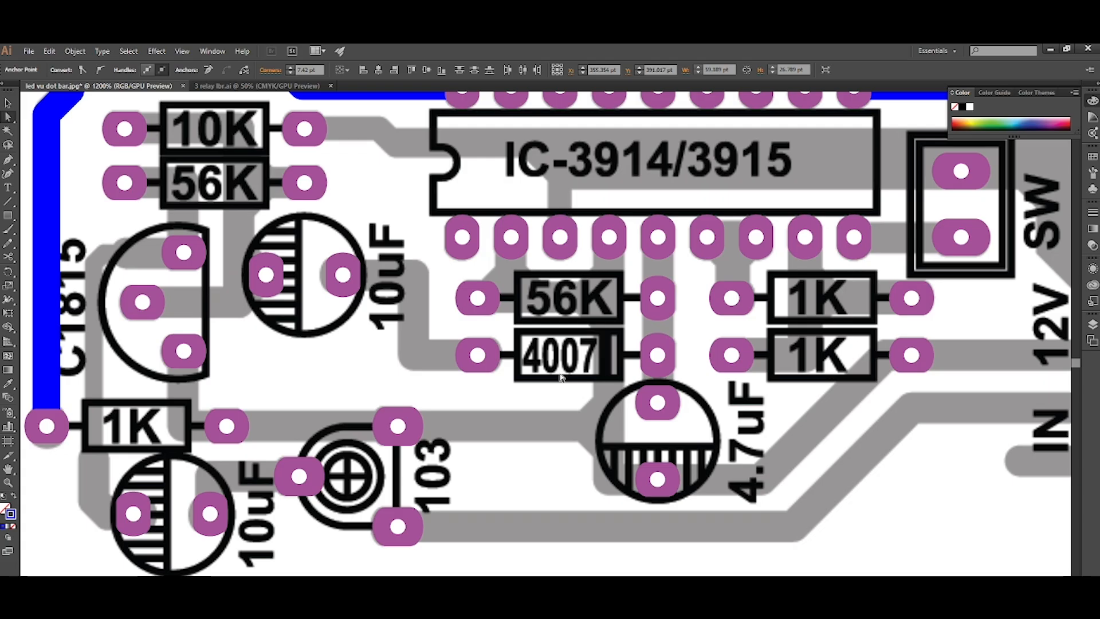
pyautogui.press('p')
pyautogui.click(608, 237)
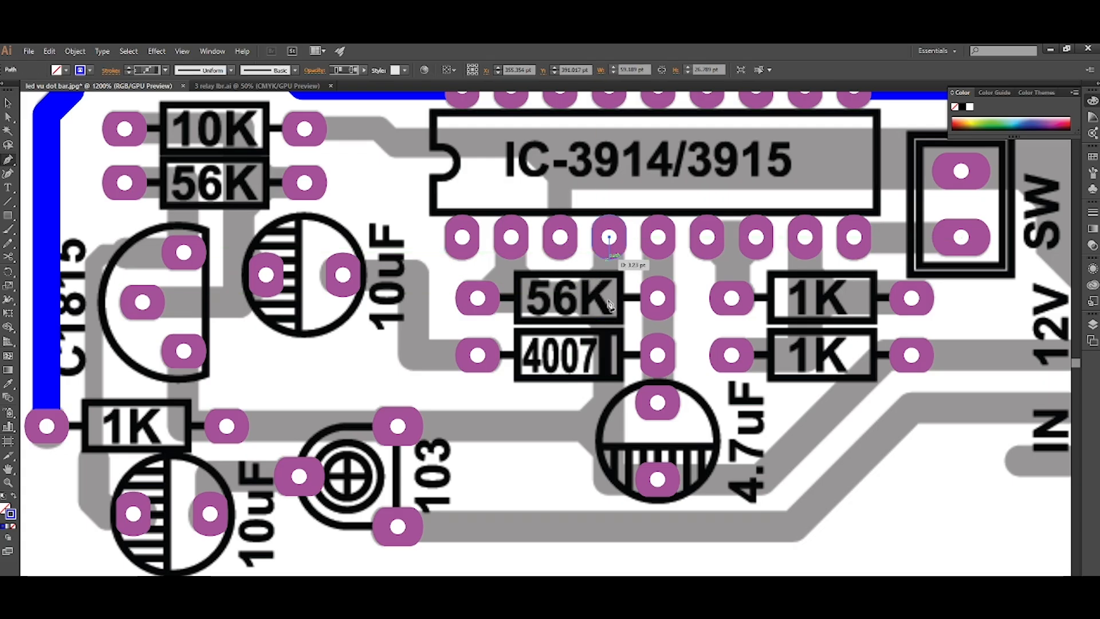
pyautogui.click(609, 480)
pyautogui.hscroll(3, 609, 480)
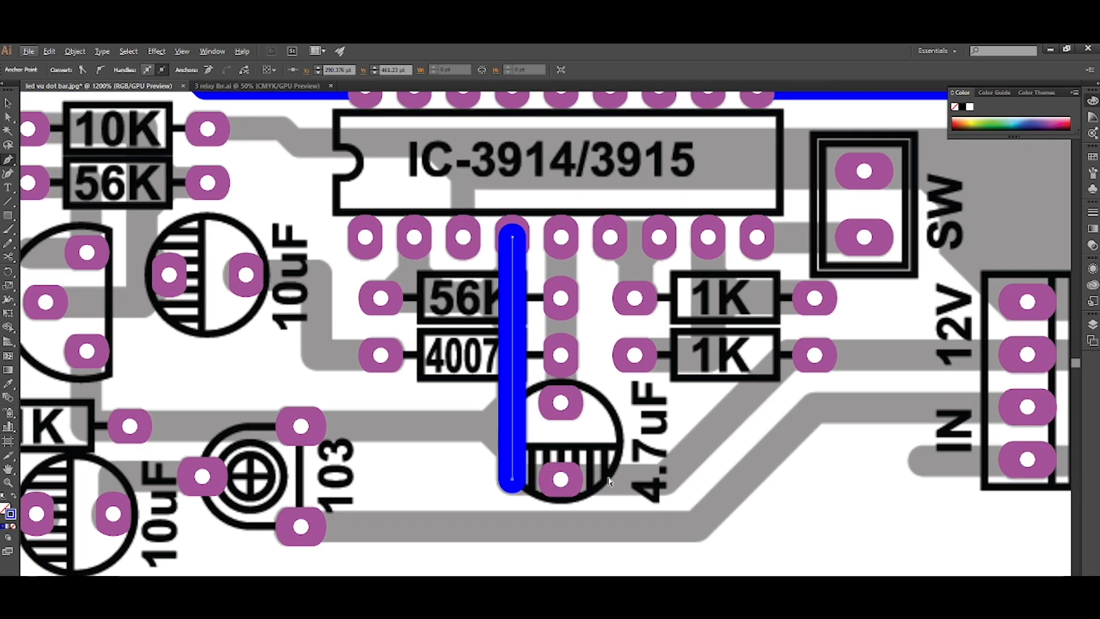
pyautogui.click(787, 479)
pyautogui.click(787, 354)
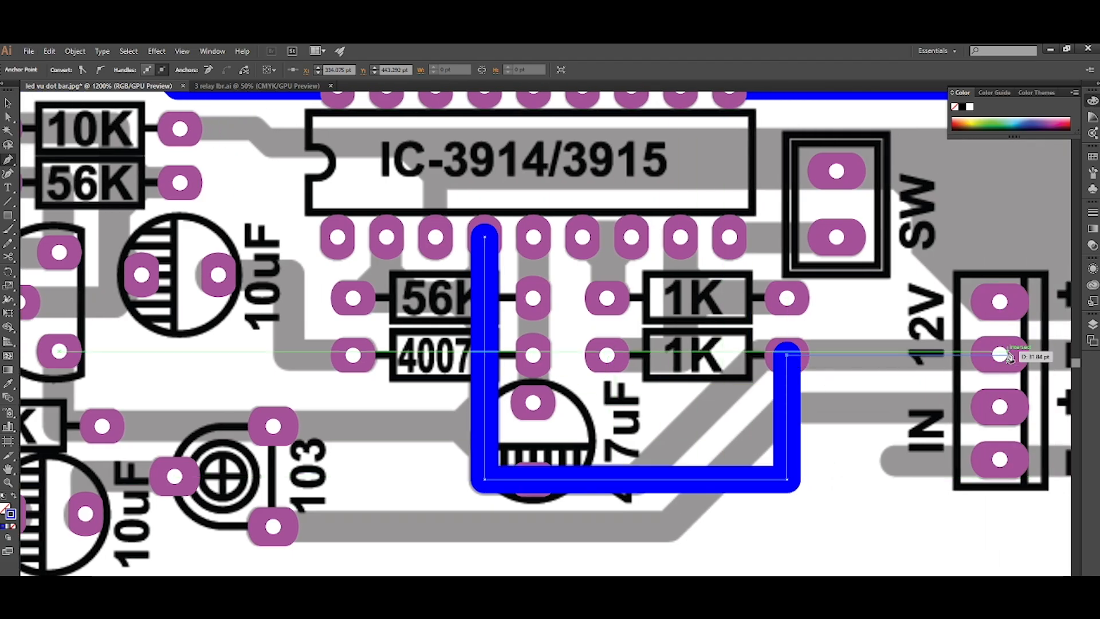
pyautogui.click(1000, 355)
pyautogui.hotkey('ctrl', 'shift', '[')
pyautogui.hotkey('ctrl', ']')
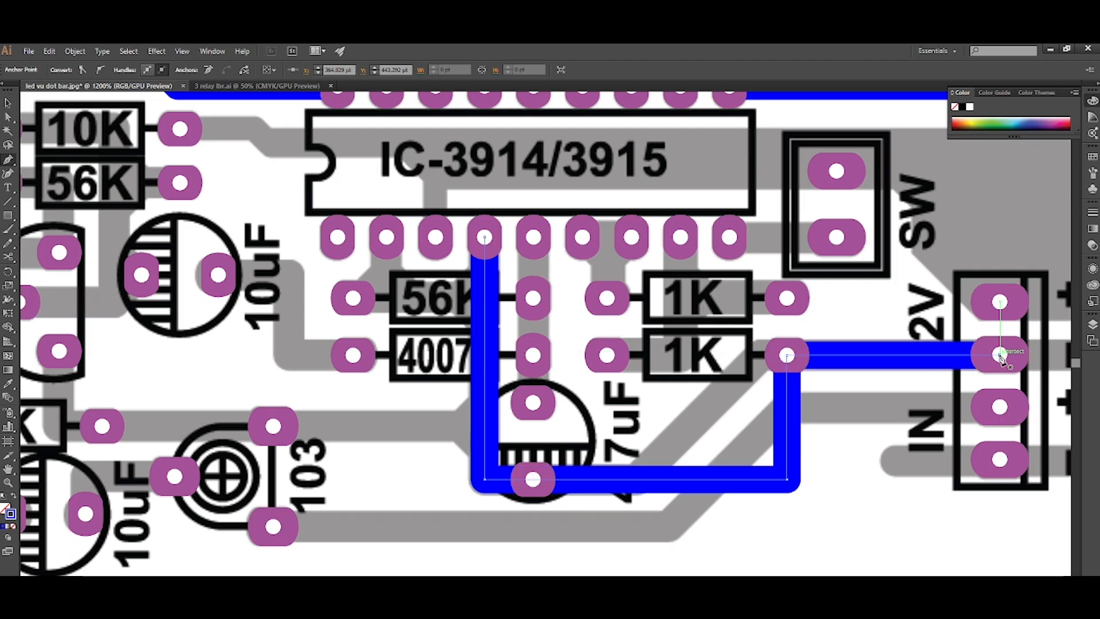
# Chamfer that track's corner below the 1K resistor by about 17.9 pt and the one beside the 4.7uF capacitor by about 1.7 pt.
pyautogui.click(787, 479)
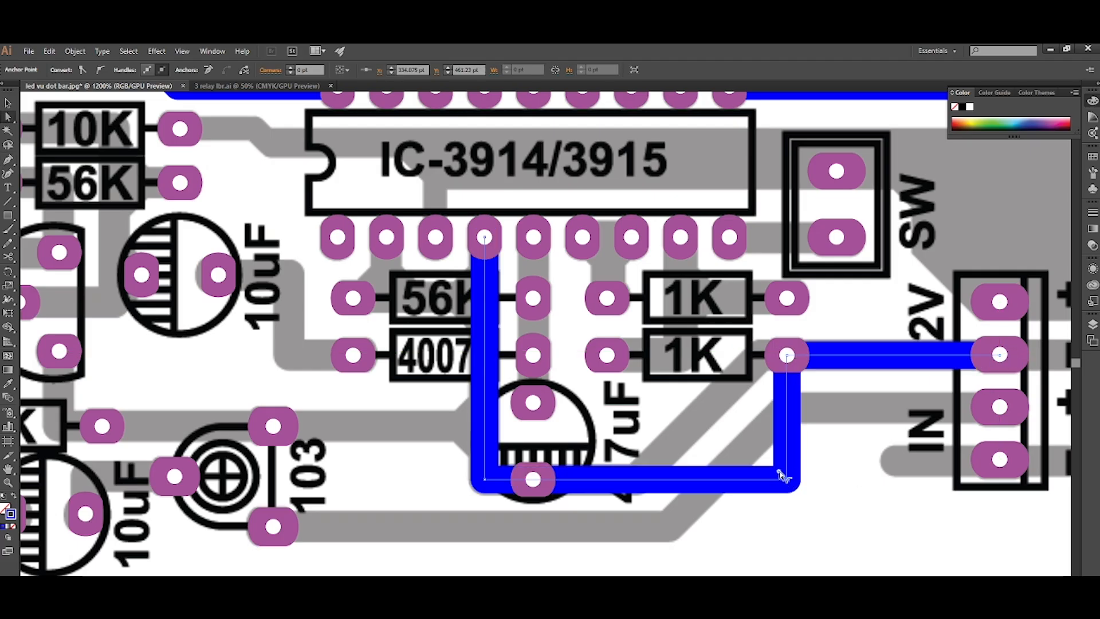
pyautogui.moveTo(706, 446); pyautogui.dragTo(563, 414)
pyautogui.press('h')
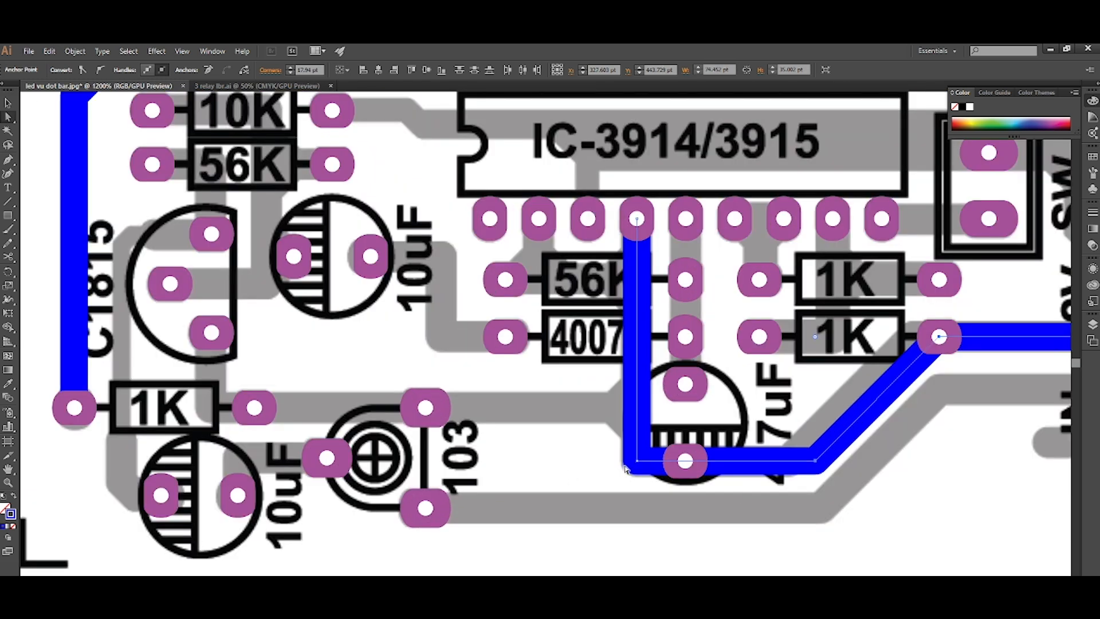
pyautogui.click(641, 454)
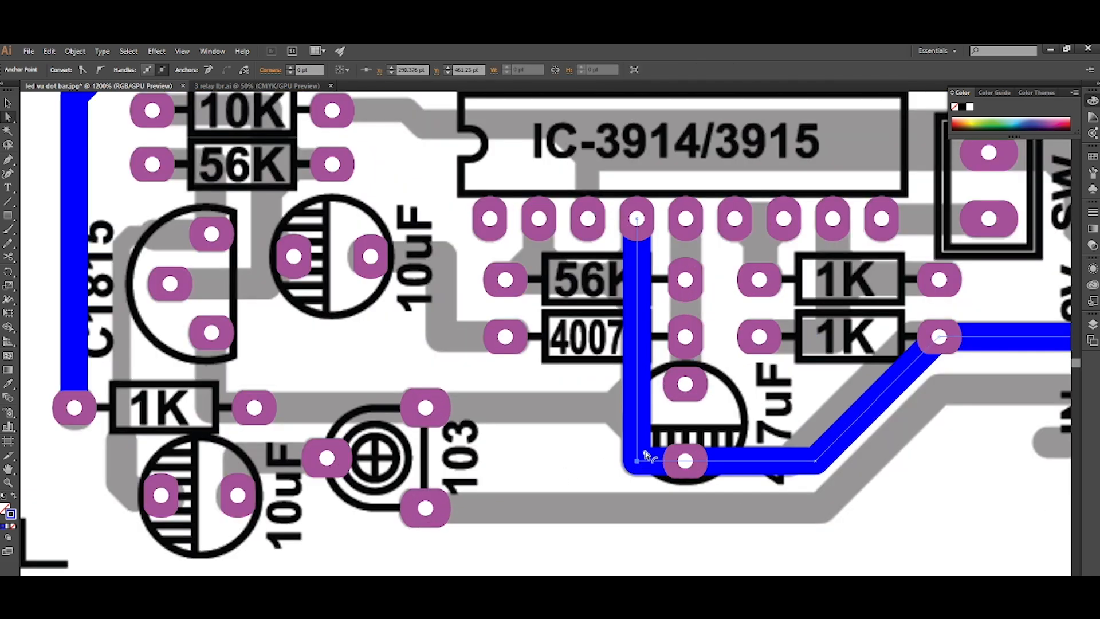
pyautogui.moveTo(648, 452); pyautogui.dragTo(649, 452)
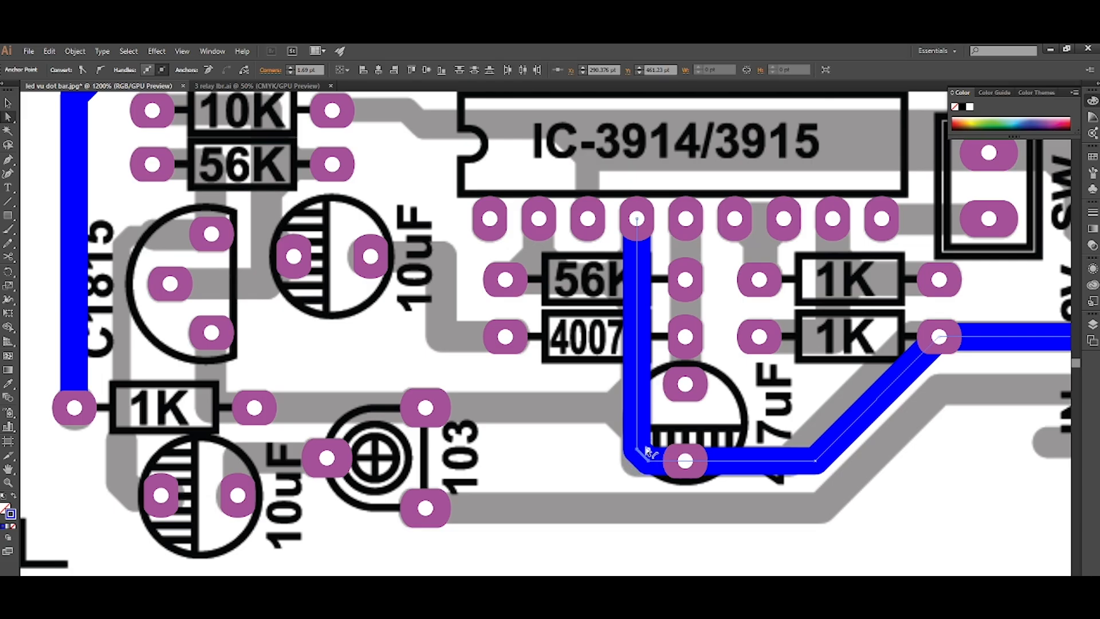
# Draw a branch behind the pads from the 56K's left pad to the vertical track under the IC's fourth lower pad, with diagonal junction fills.
pyautogui.scroll(2, 609, 458)
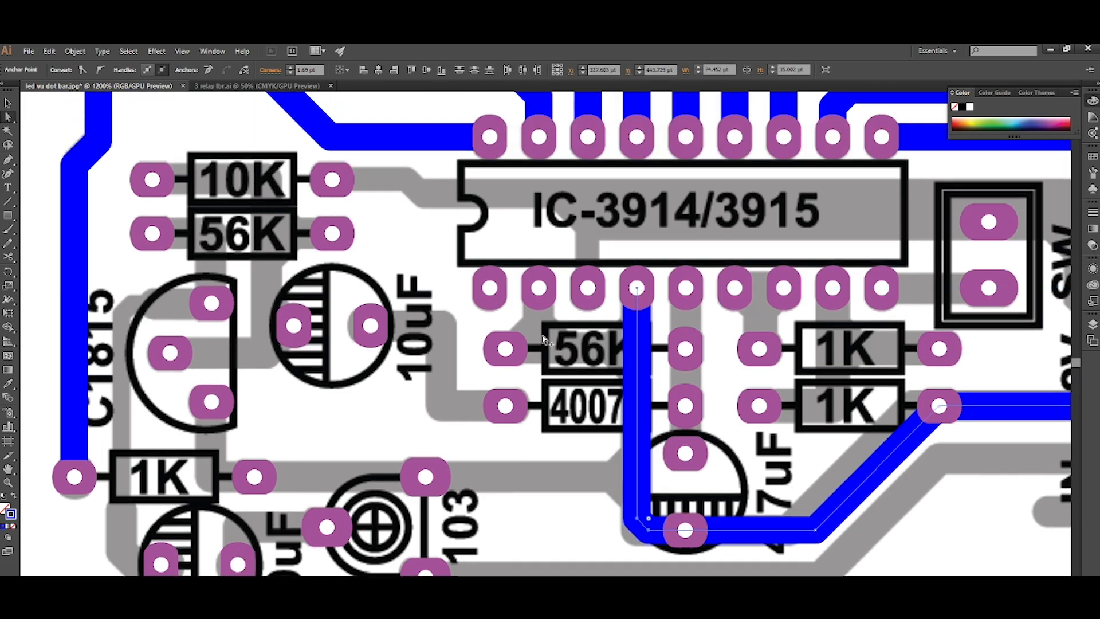
pyautogui.scroll(1, 554, 341)
pyautogui.press('p')
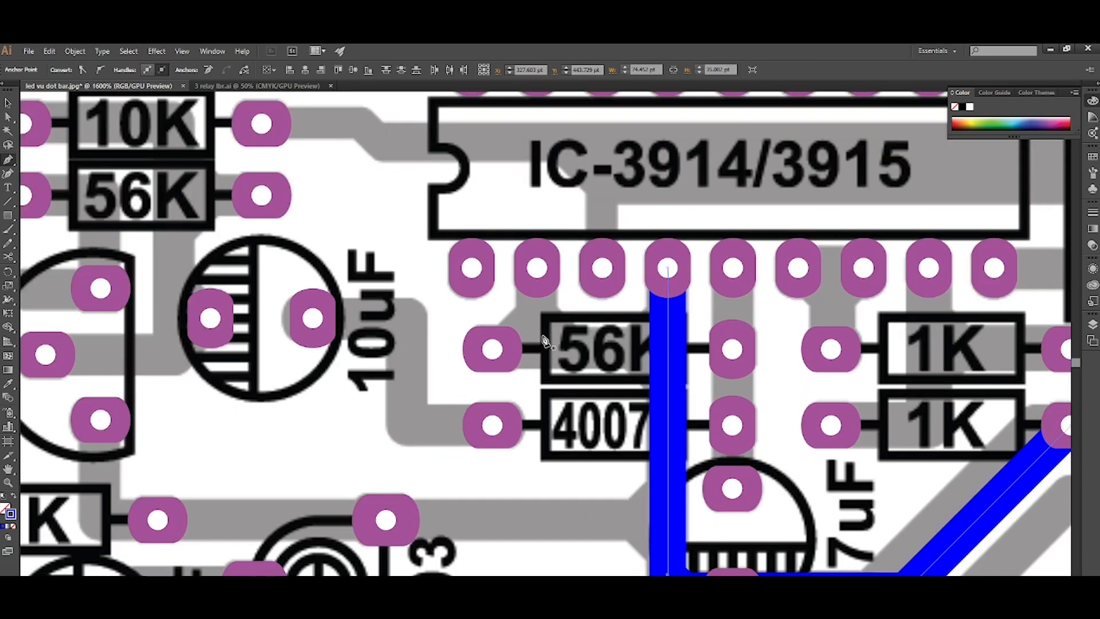
pyautogui.click(492, 348)
pyautogui.click(667, 349)
pyautogui.click(667, 318)
pyautogui.click(639, 346)
pyautogui.click(659, 369)
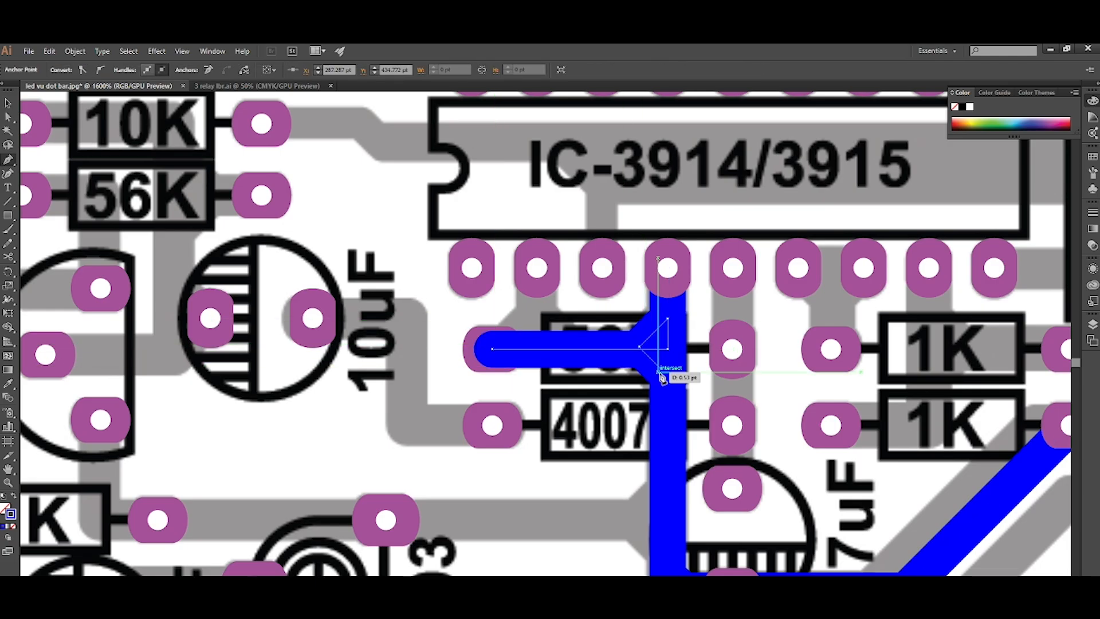
# Draw a track from the IC's second lower pad down to the 56K branch with diagonals on both sides, placed behind the pads.
pyautogui.scroll(1, 557, 326)
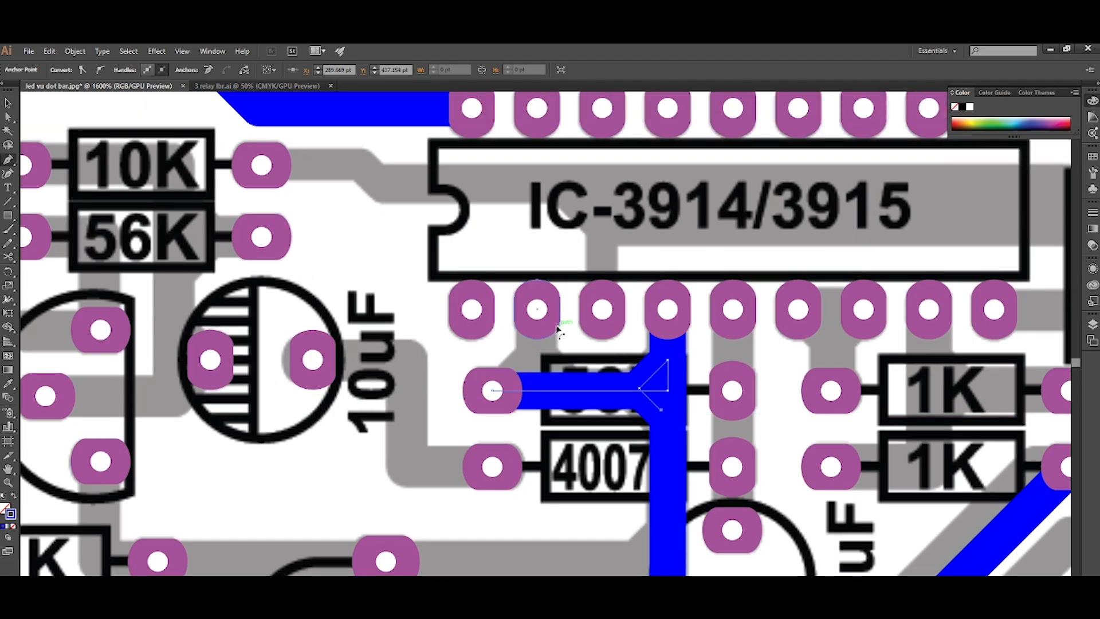
pyautogui.scroll(2, 553, 324)
pyautogui.click(501, 284)
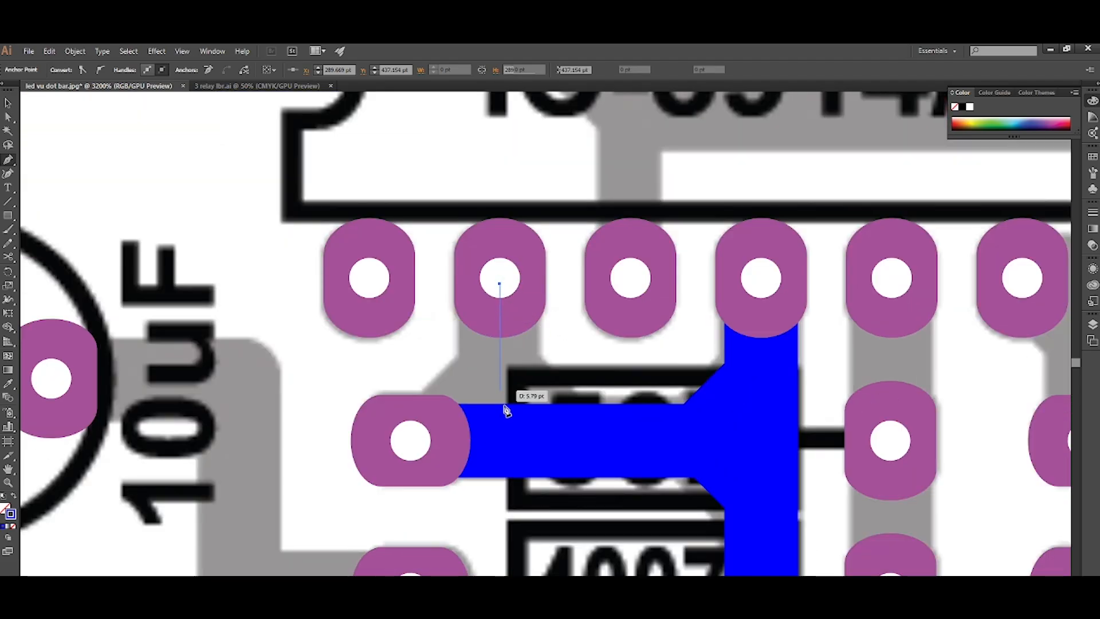
pyautogui.click(500, 434)
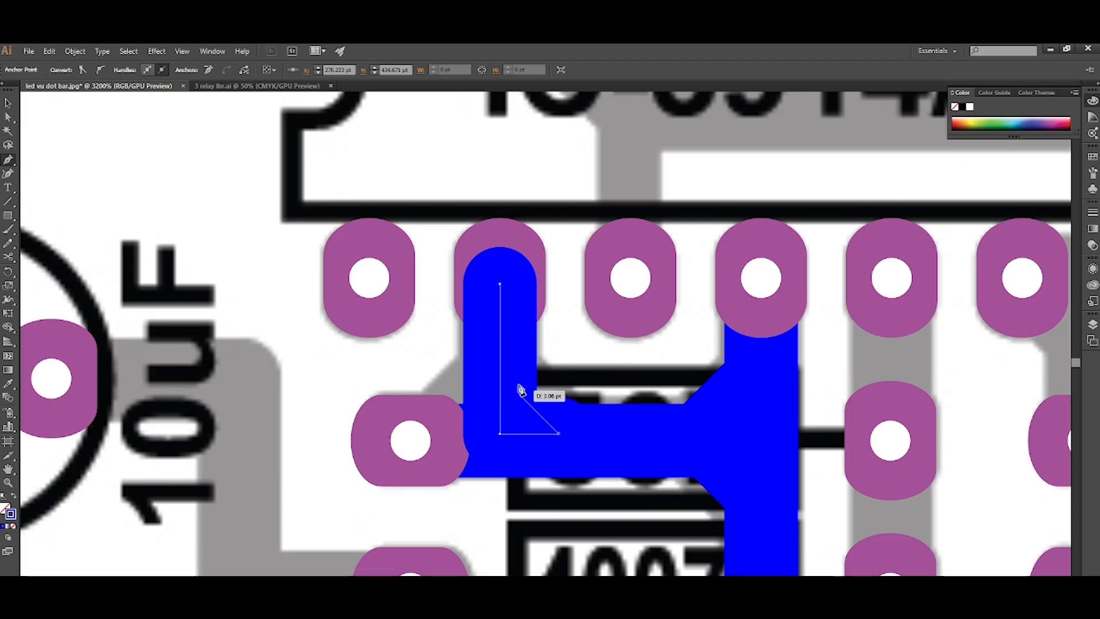
pyautogui.click(501, 376)
pyautogui.click(446, 431)
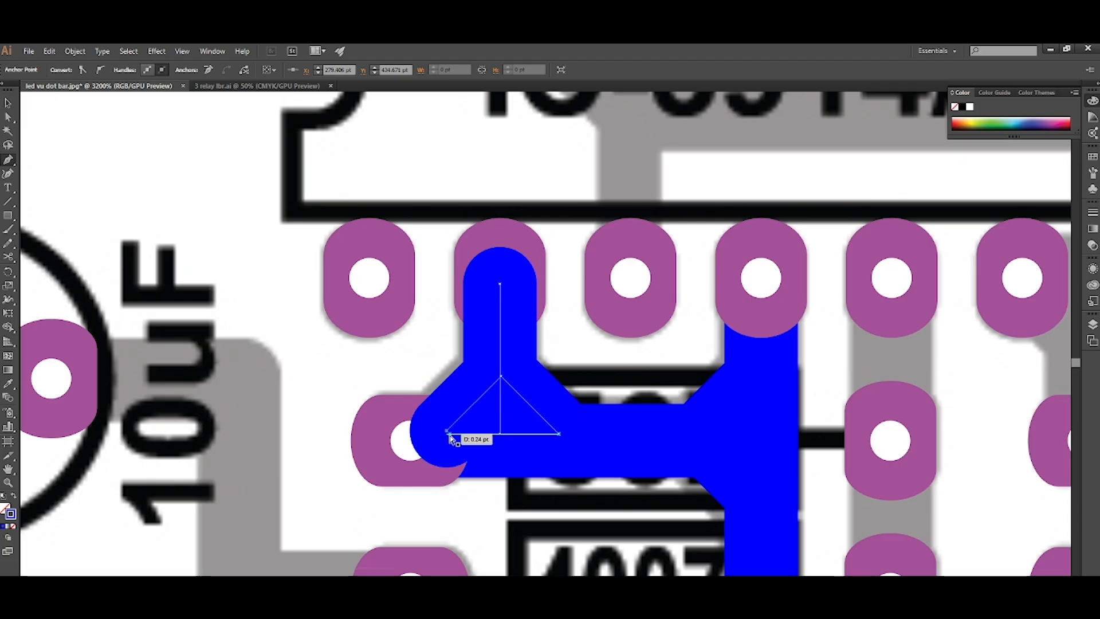
pyautogui.hotkey('ctrl', 'shift', '[')
pyautogui.hotkey('ctrl', ']')
# Draw a stepped track from the upper 10uF capacitor's right pad to the 4007 diode's left pad, placed behind the pads.
pyautogui.scroll(-4, 543, 404)
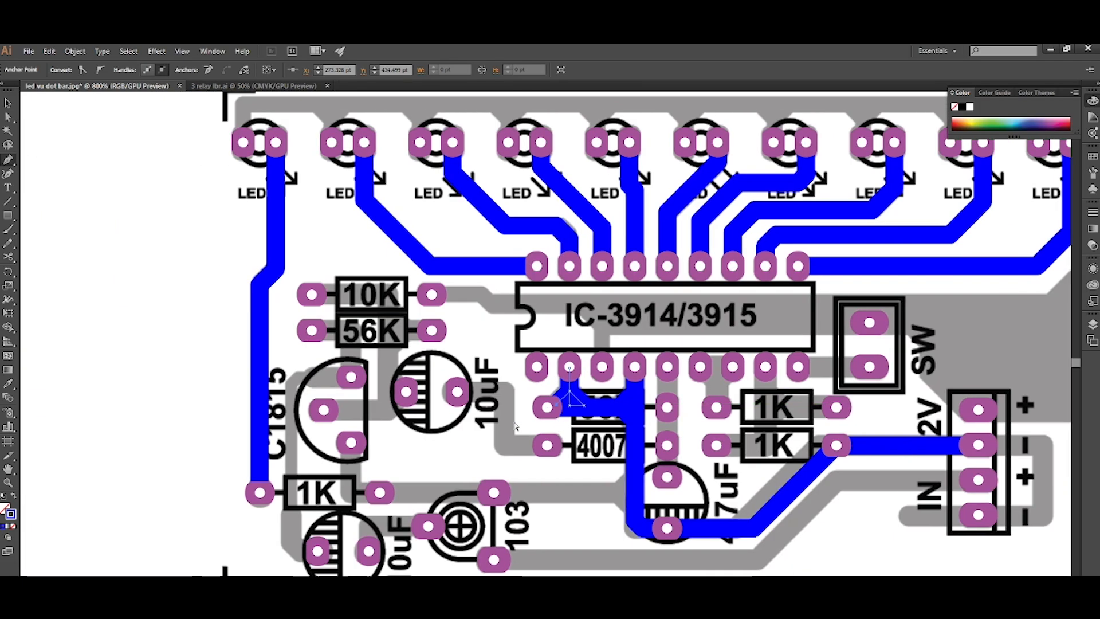
pyautogui.scroll(2, 514, 426)
pyautogui.click(423, 359)
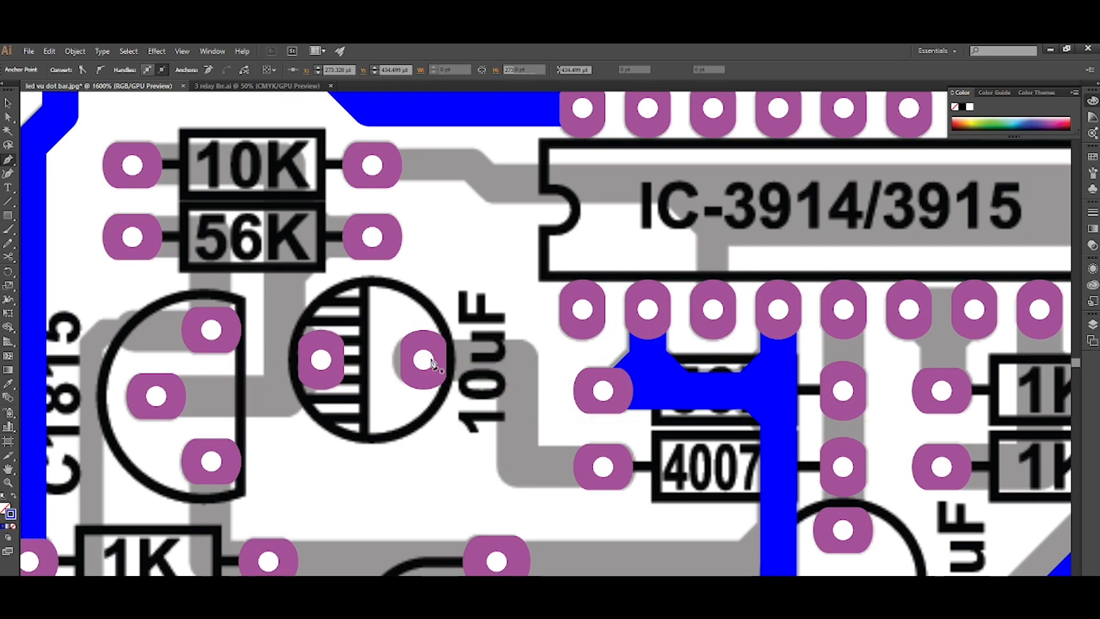
pyautogui.click(510, 360)
pyautogui.click(510, 466)
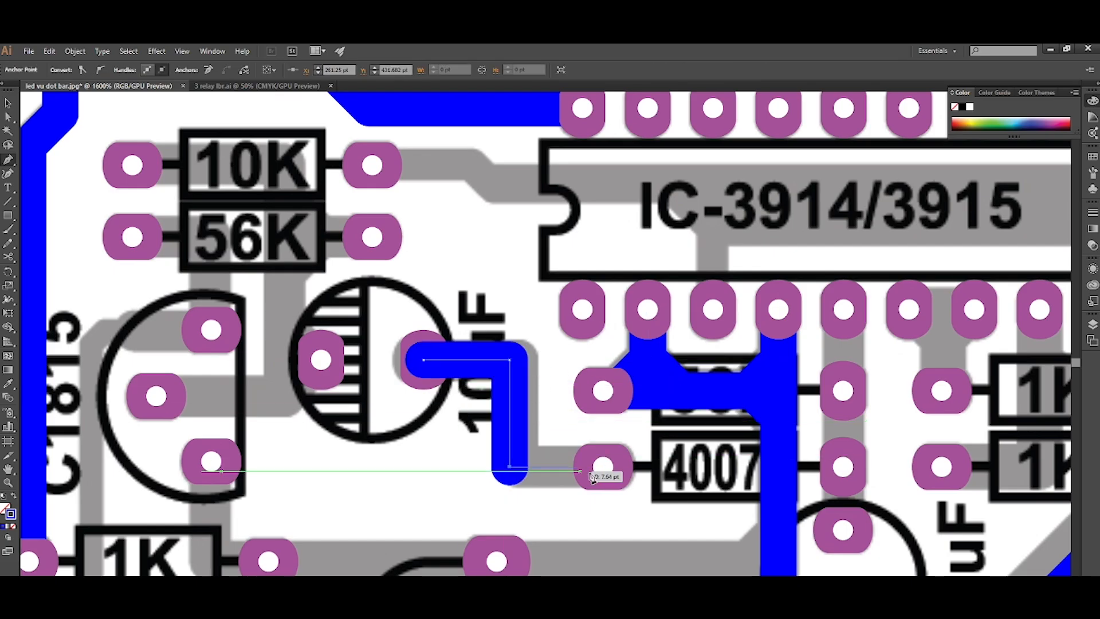
pyautogui.click(601, 466)
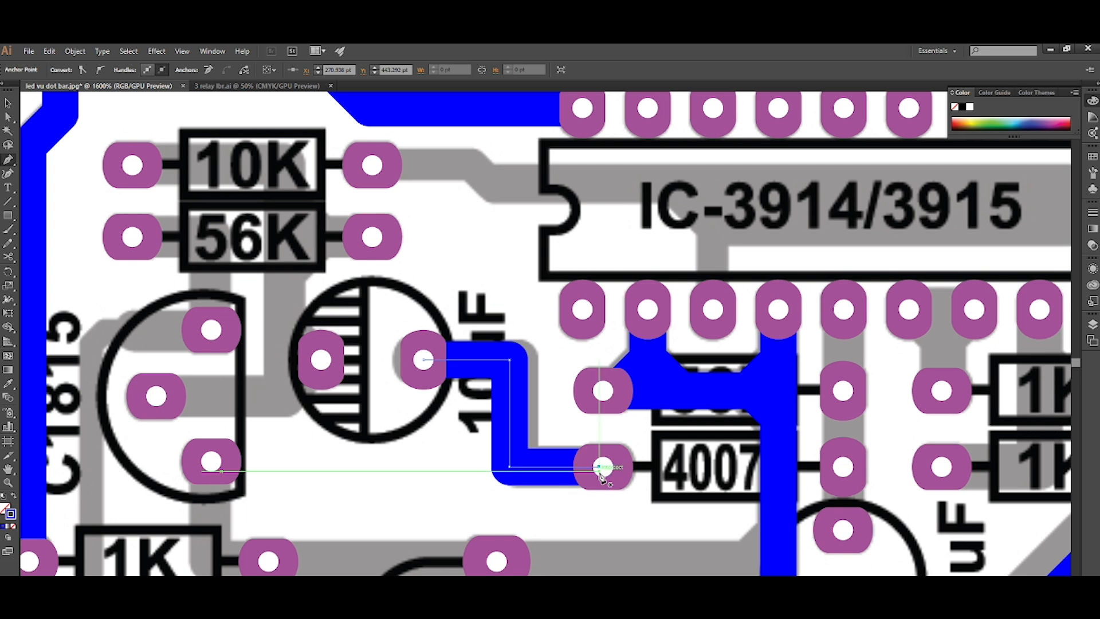
# Draw a track from C1815's lower pad down and across to the IC's vertical track, with diagonal junction fills, placed behind the pads.
pyautogui.scroll(-2, 573, 469)
pyautogui.scroll(2, 446, 508)
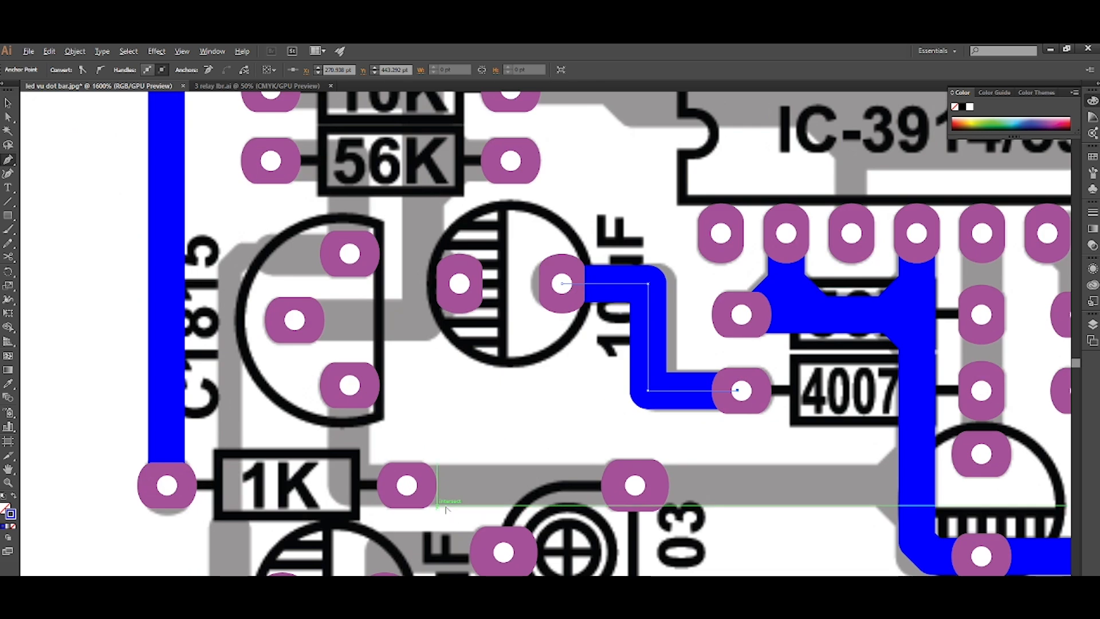
pyautogui.click(349, 385)
pyautogui.click(350, 484)
pyautogui.scroll(-2, 366, 482)
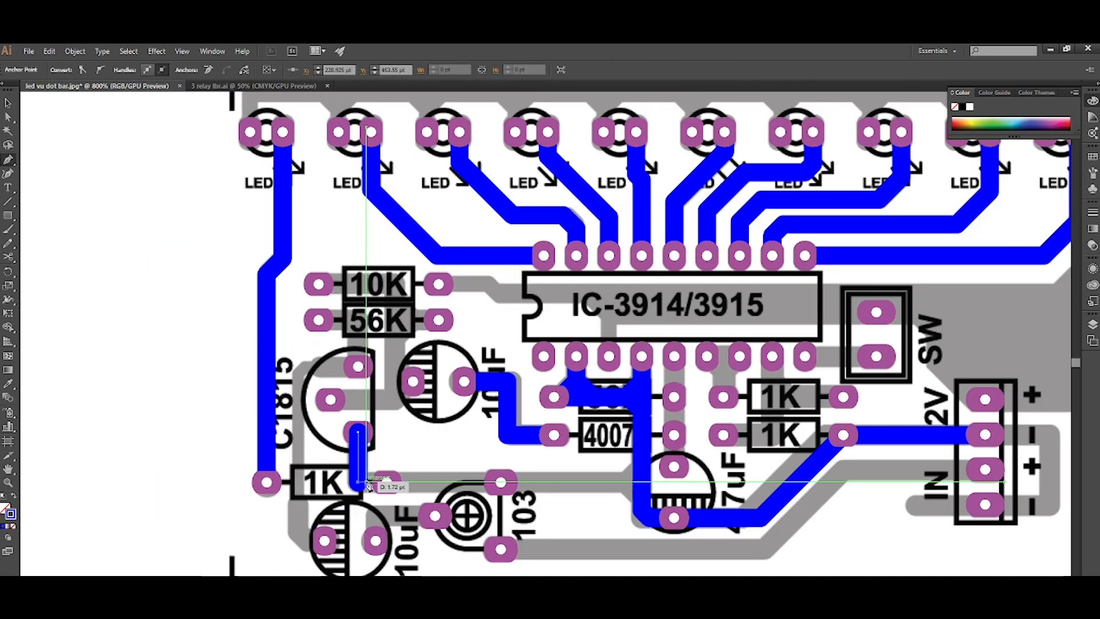
pyautogui.scroll(2, 628, 484)
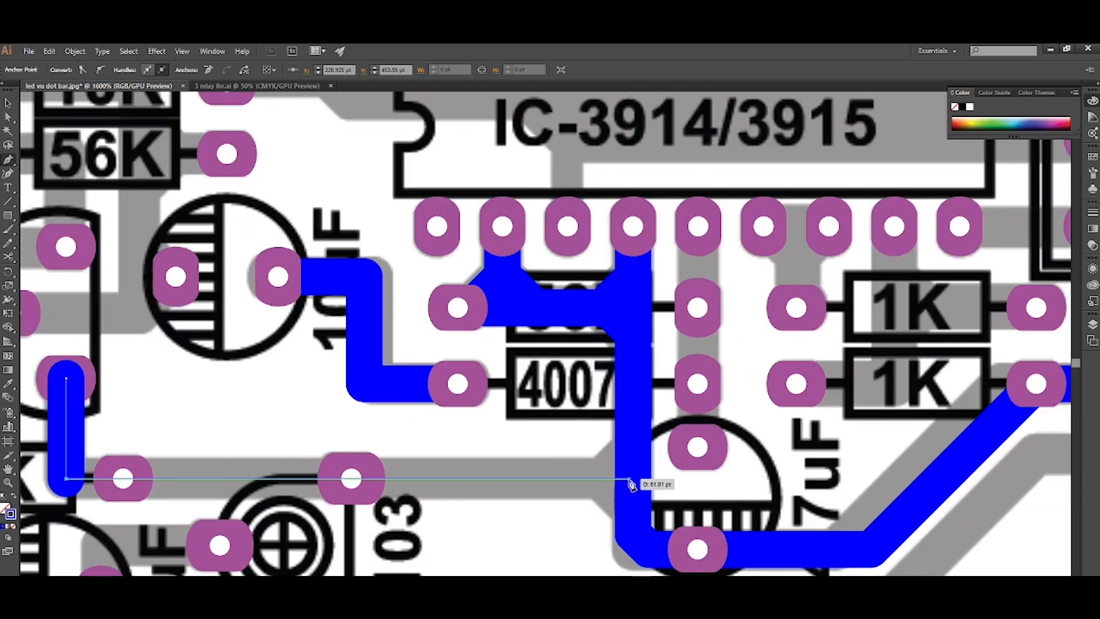
pyautogui.click(629, 480)
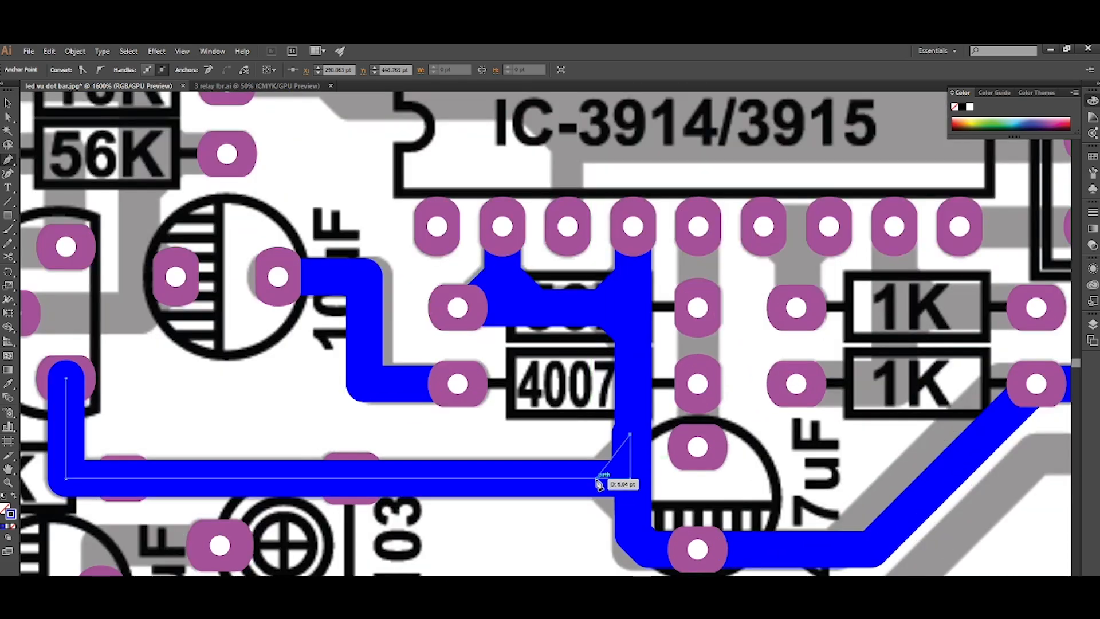
pyautogui.click(634, 519)
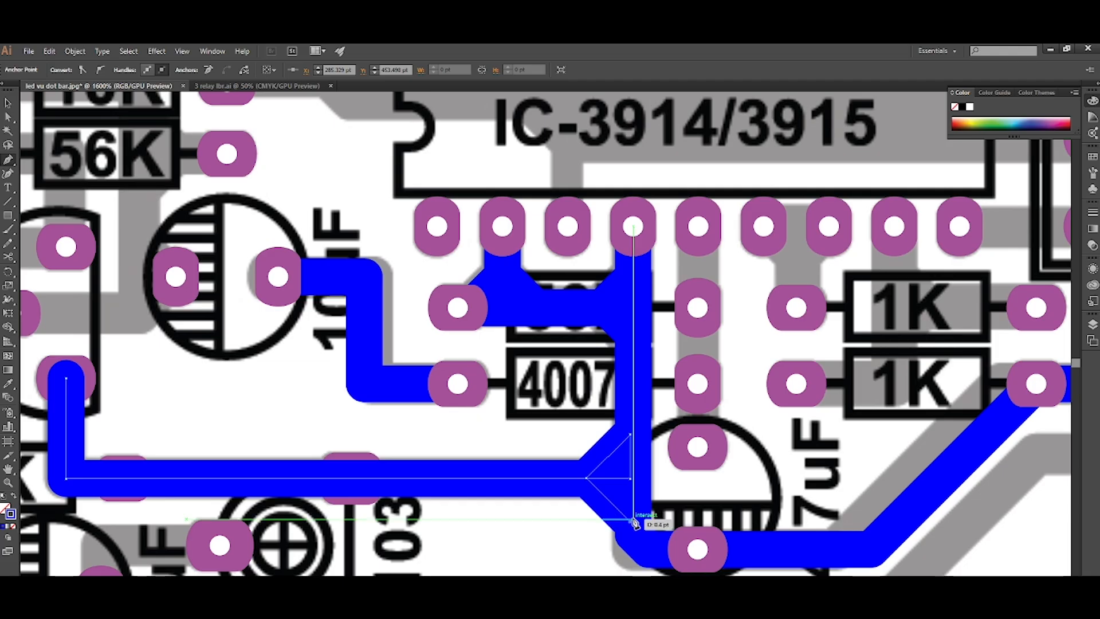
pyautogui.hotkey('ctrl', 'shift', '[')
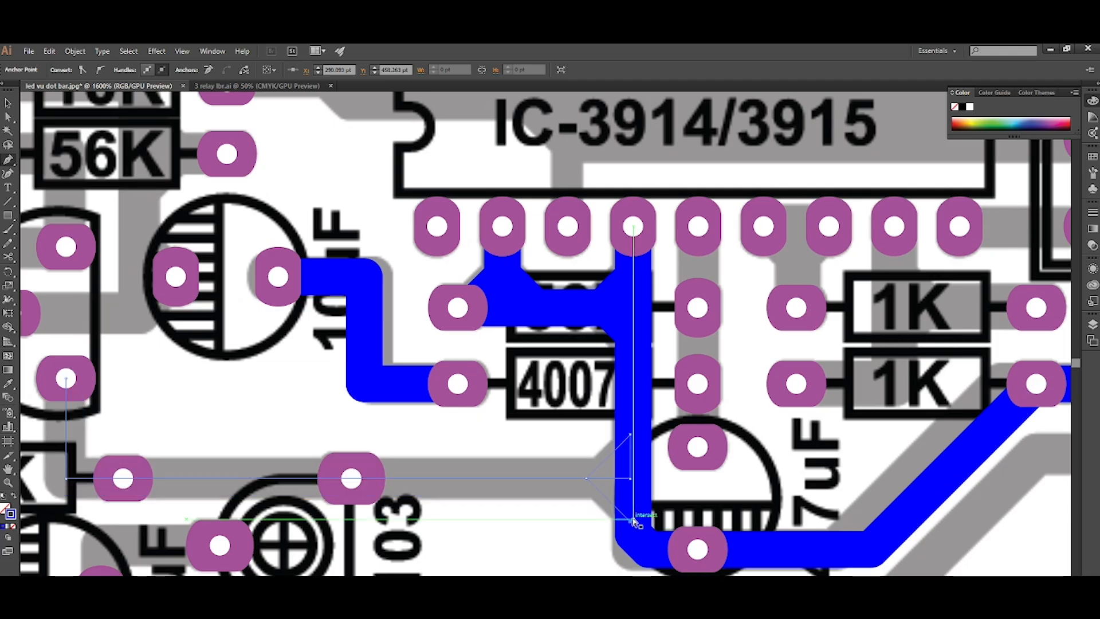
pyautogui.hotkey('ctrl', ']')
pyautogui.press('v')
pyautogui.scroll(-2, 518, 526)
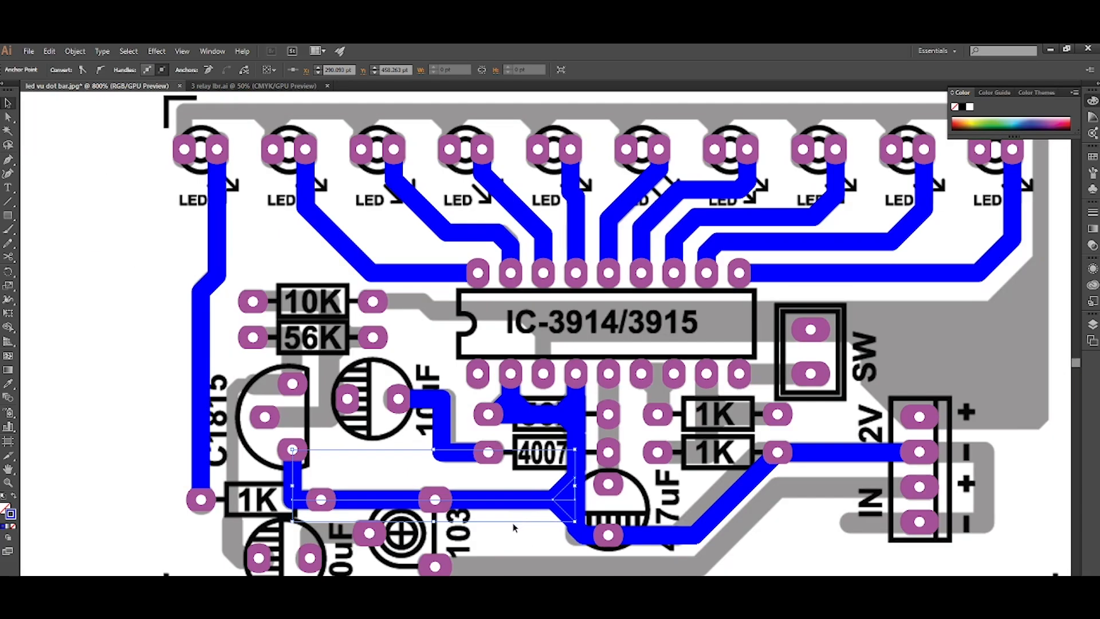
pyautogui.scroll(-1, 491, 544)
pyautogui.click(490, 545)
# Draw an L-shaped track from the lower 10uF capacitor's right pad to the 103 trimmer's left pad, placed behind the pads.
pyautogui.scroll(3, 333, 569)
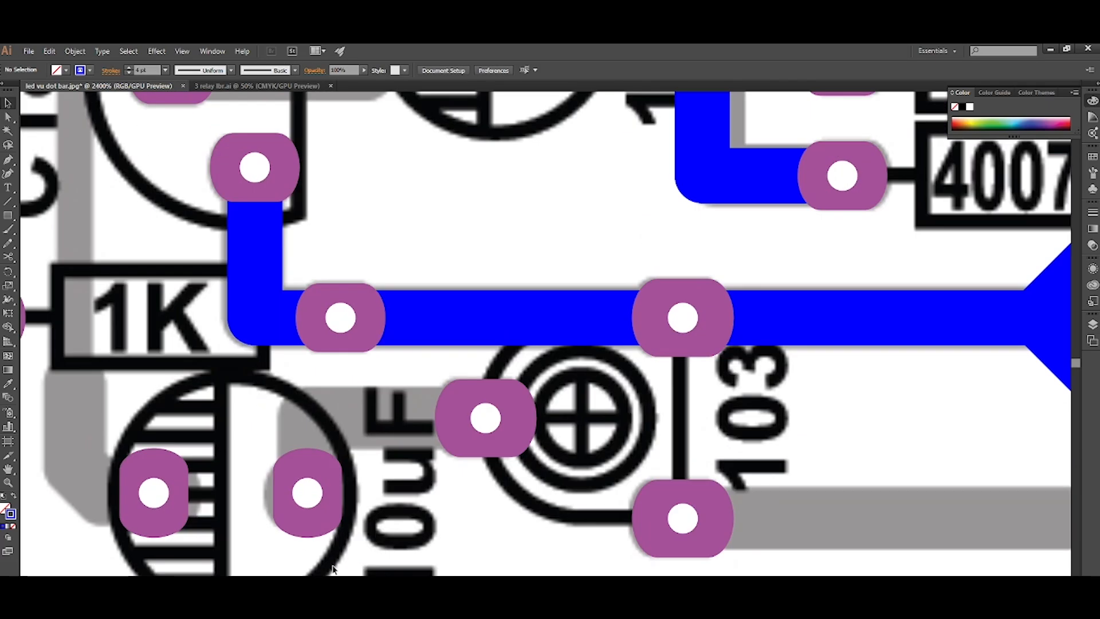
pyautogui.click(309, 492)
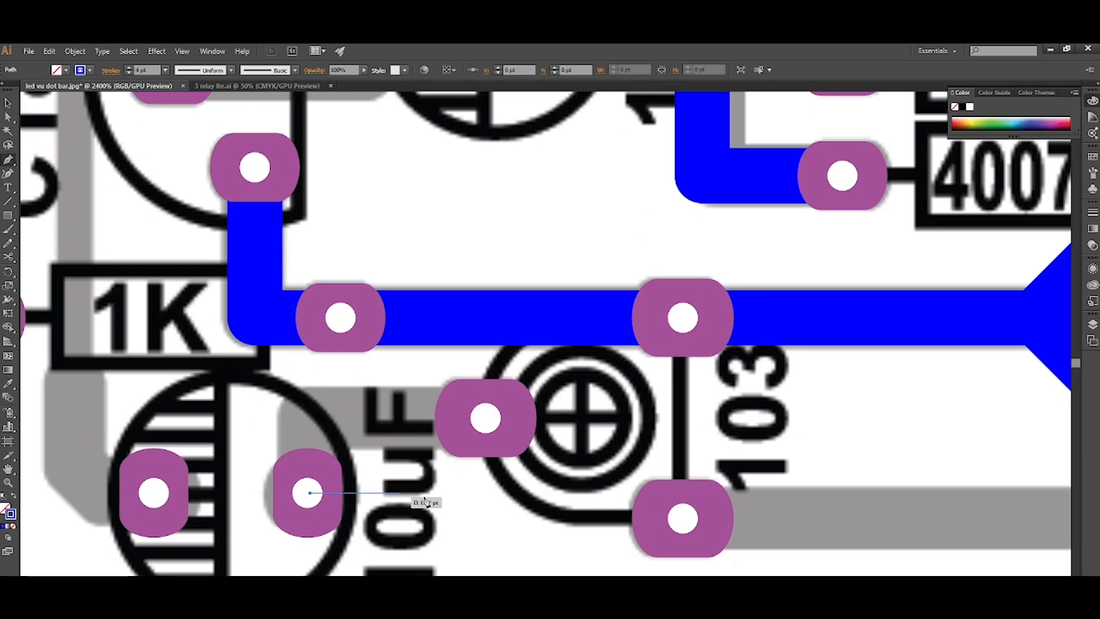
pyautogui.click(486, 493)
pyautogui.click(486, 419)
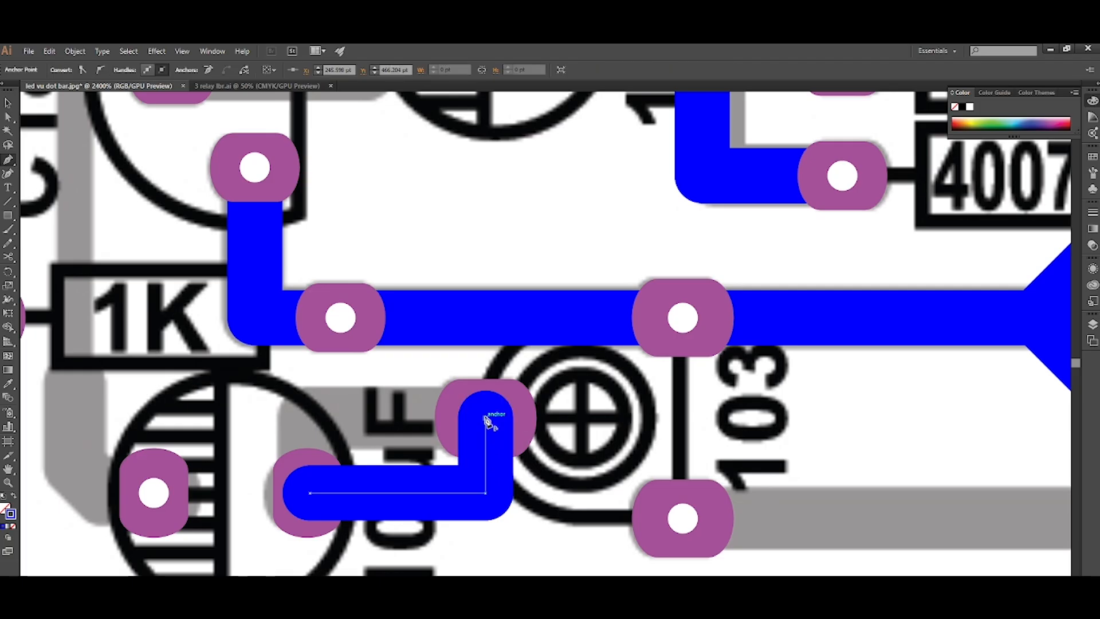
pyautogui.hotkey('ctrl', '[')
pyautogui.scroll(-3, 484, 419)
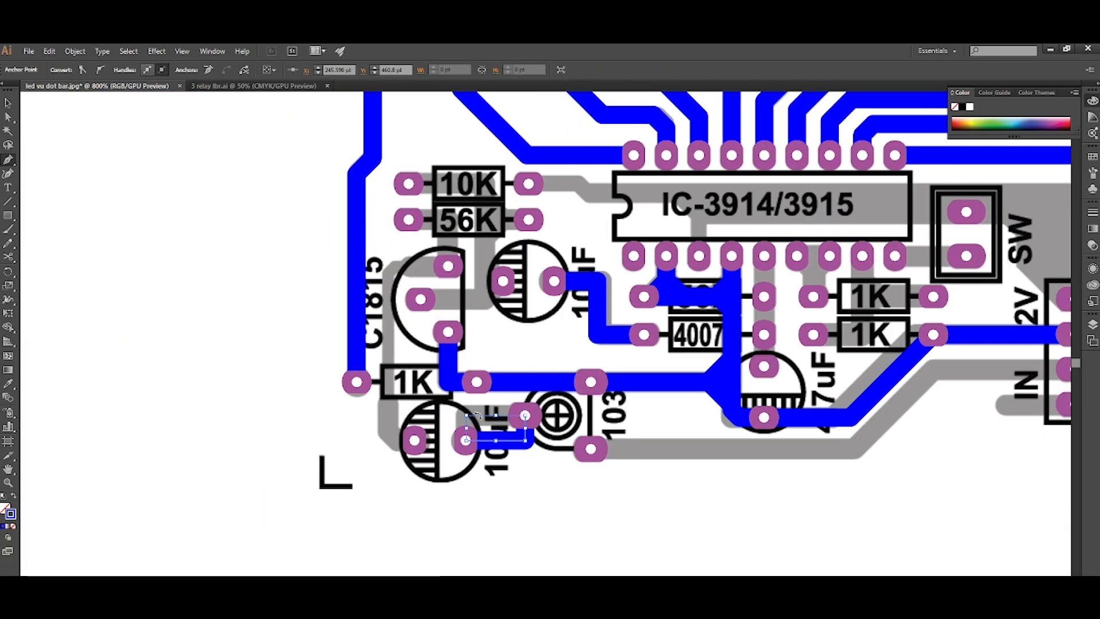
# Draw a track from the 56K's left pad through C1815's upper pad and down to the lower 10uF capacitor's left pad.
pyautogui.scroll(2, 429, 332)
pyautogui.scroll(2, 429, 332)
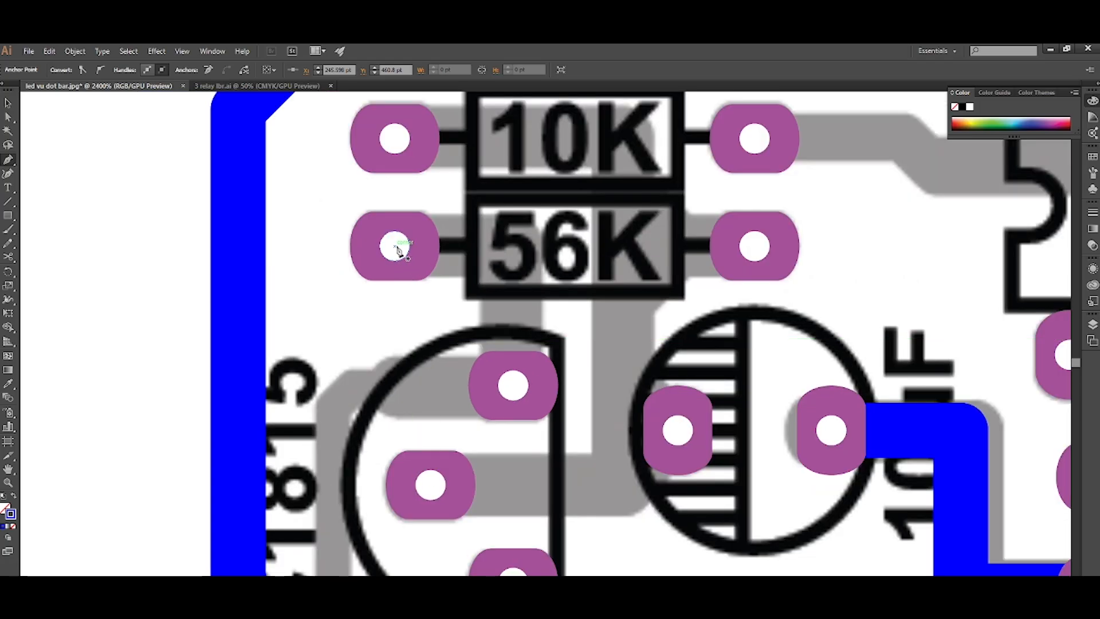
pyautogui.click(394, 246)
pyautogui.click(513, 249)
pyautogui.scroll(-1, 513, 249)
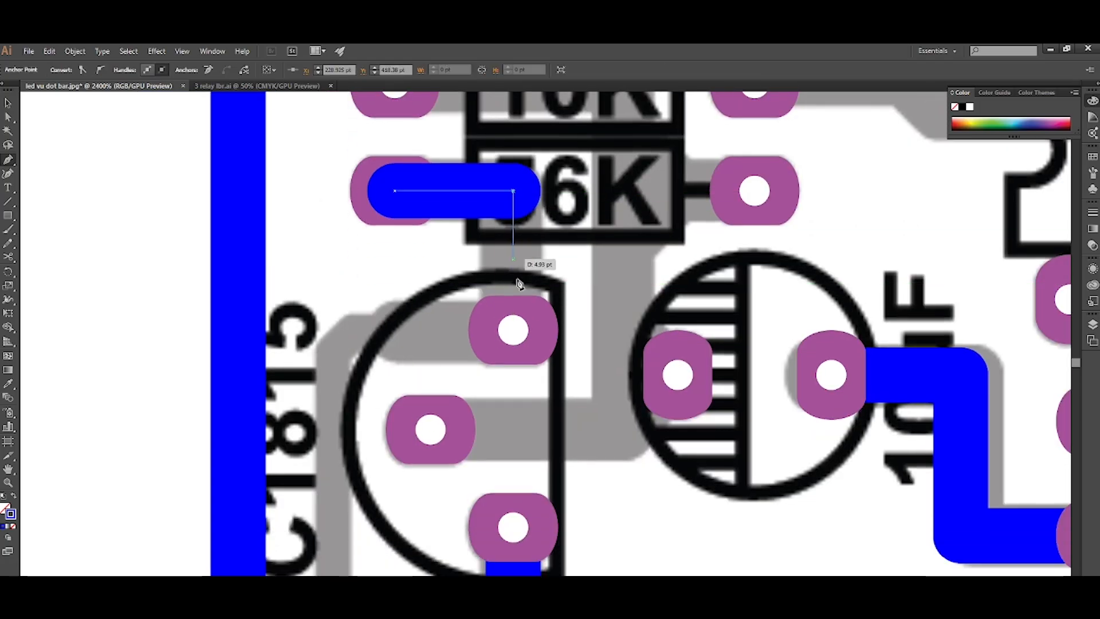
pyautogui.click(513, 384)
pyautogui.keyDown('shift'); pyautogui.click(333, 342); pyautogui.keyUp('shift')
pyautogui.scroll(-4, 329, 339)
pyautogui.scroll(2, 344, 414)
pyautogui.scroll(-1, 340, 401)
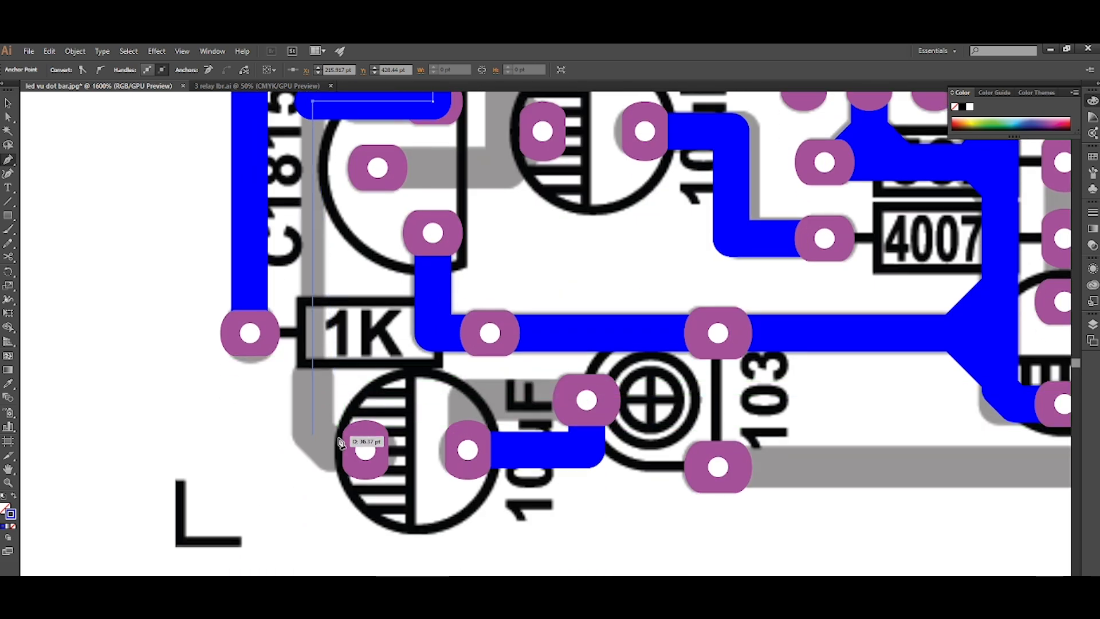
pyautogui.keyDown('shift'); pyautogui.click(338, 454); pyautogui.keyUp('shift')
pyautogui.click(365, 449)
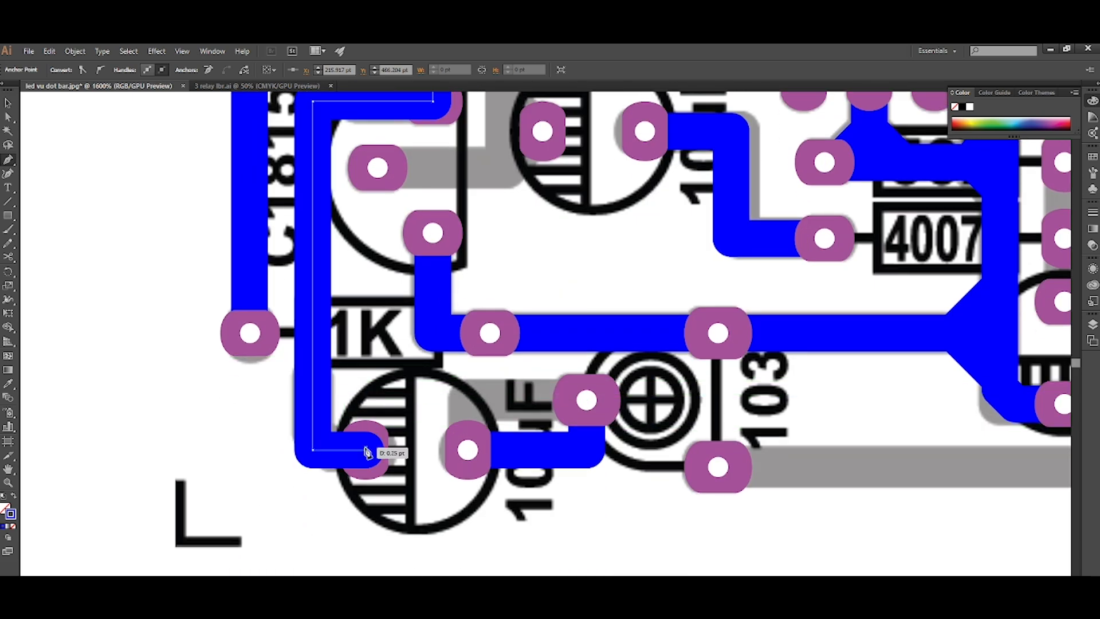
# Chamfer that track's corner beside the lower 10uF capacitor by about 2.1 pt and the corner beside C1815's upper pad.
pyautogui.press('a')
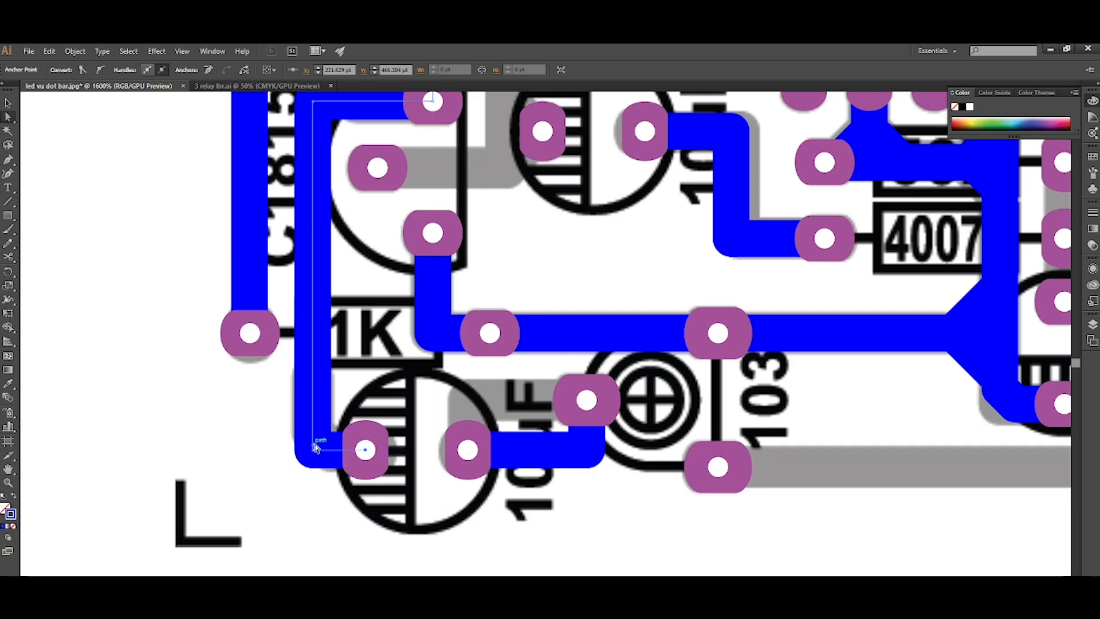
pyautogui.click(316, 448)
pyautogui.moveTo(325, 441); pyautogui.dragTo(330, 431)
pyautogui.scroll(-3, 327, 428)
pyautogui.scroll(3, 333, 379)
pyautogui.scroll(1, 314, 352)
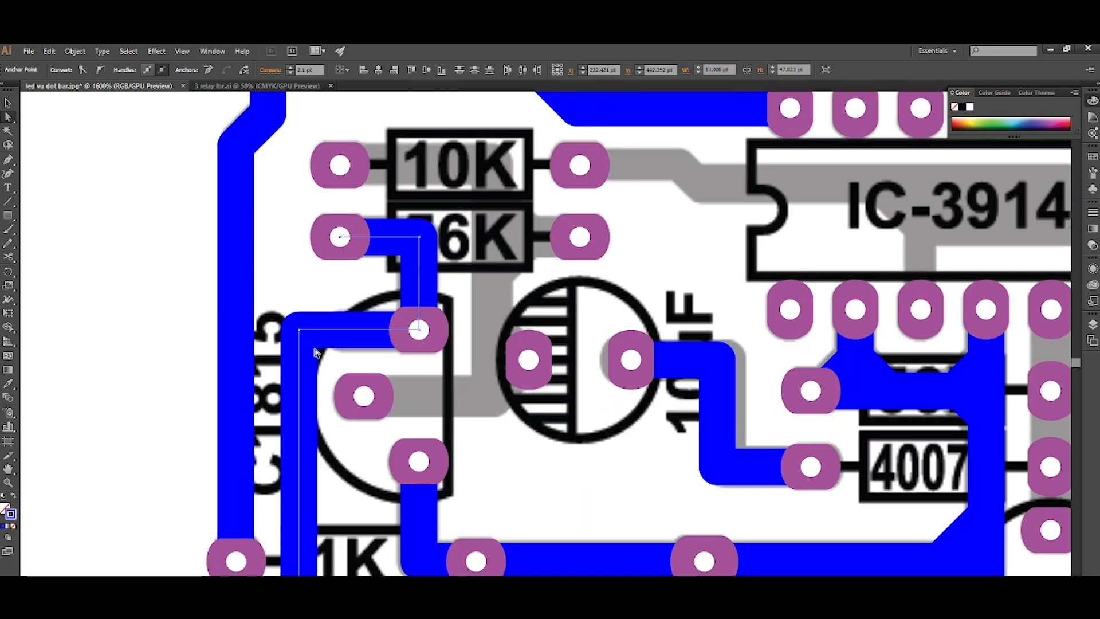
pyautogui.click(303, 333)
# Rotate the left pad of the lower-left 1K resistor upright to clear the neighbouring track.
pyautogui.hscroll(-3, 281, 391)
pyautogui.scroll(-4, 277, 393)
pyautogui.click(274, 567)
pyautogui.click(296, 508)
pyautogui.hotkey('ctrl', 'r')
pyautogui.press('Return')
pyautogui.scroll(-1, 306, 472)
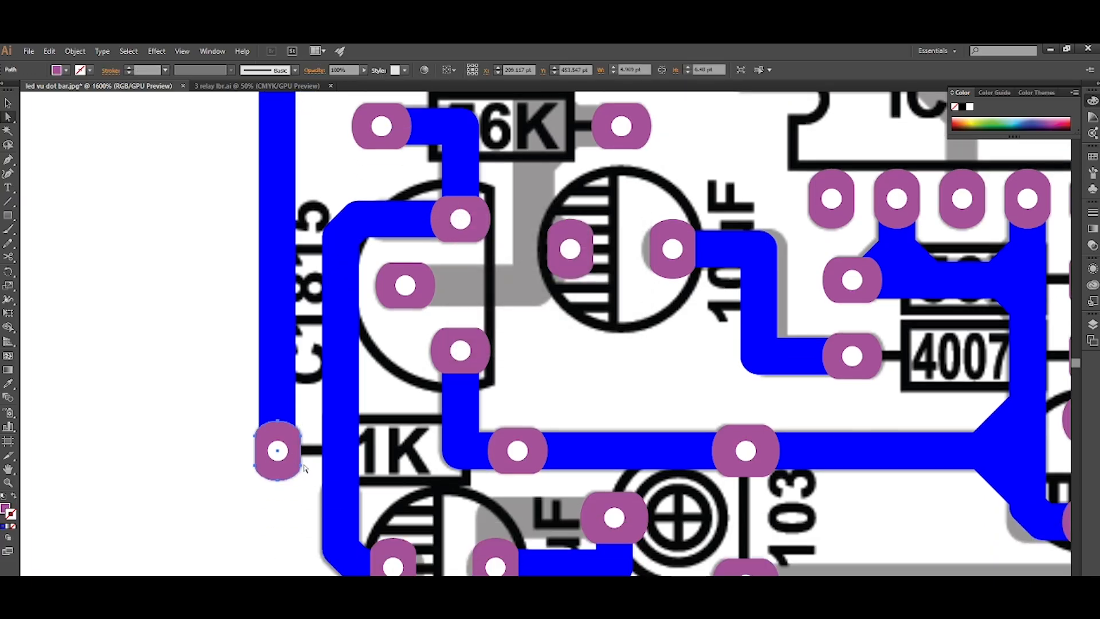
# Split the long track beside C1815's upper pad and below the 1K resistor, and set the middle section's stroke to 2.4 pt.
pyautogui.hscroll(2, 314, 465)
pyautogui.scroll(1, 324, 446)
pyautogui.scroll(1, 326, 408)
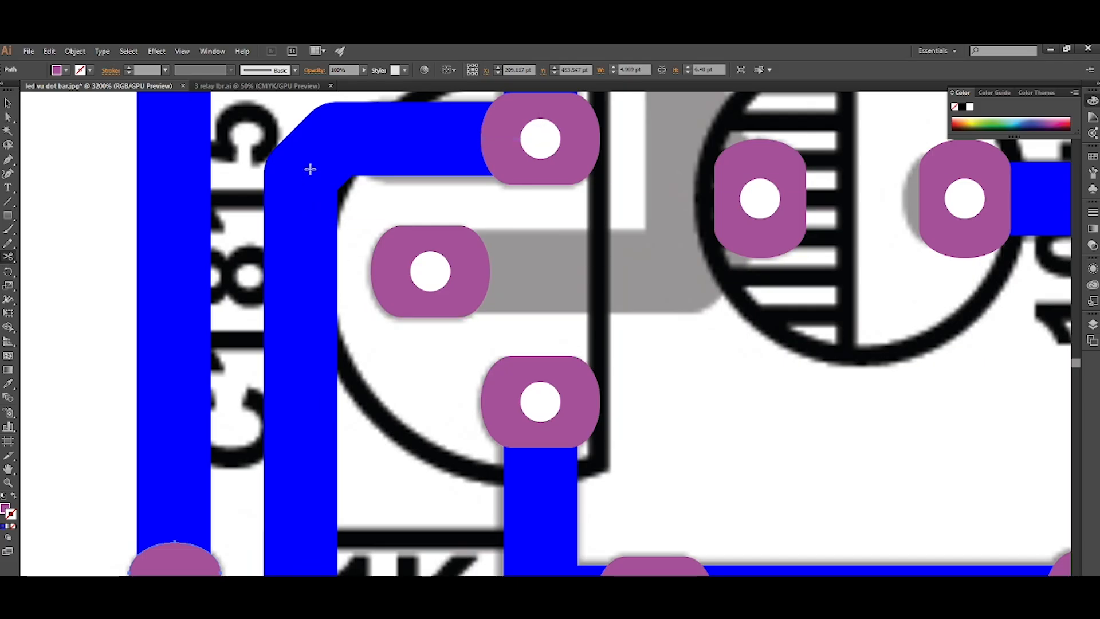
pyautogui.click(375, 140)
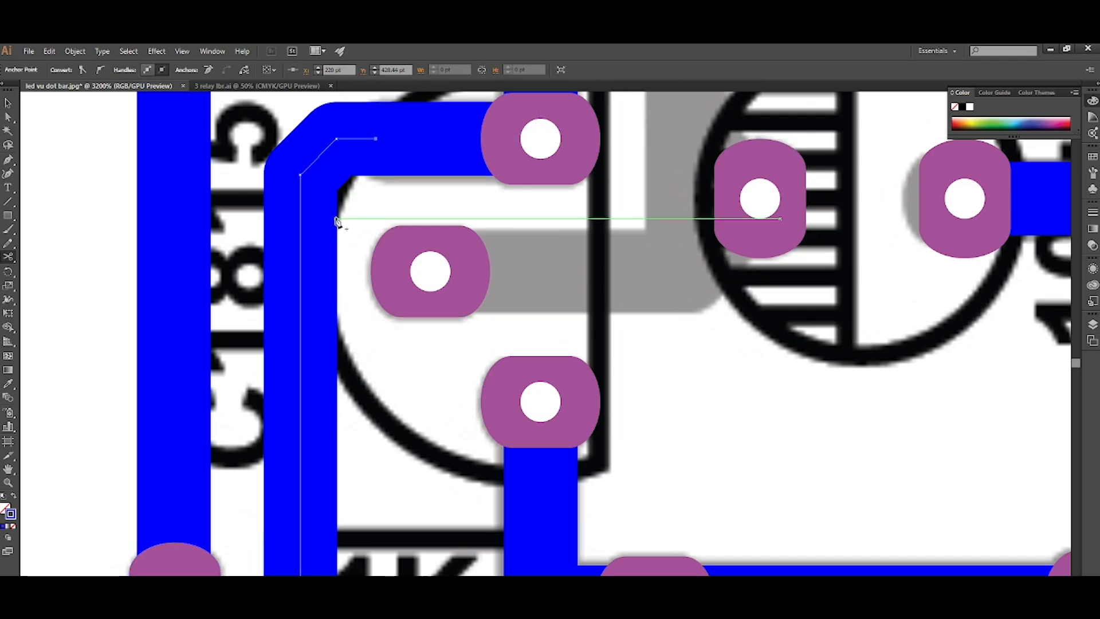
pyautogui.scroll(-4, 328, 231)
pyautogui.scroll(2, 325, 309)
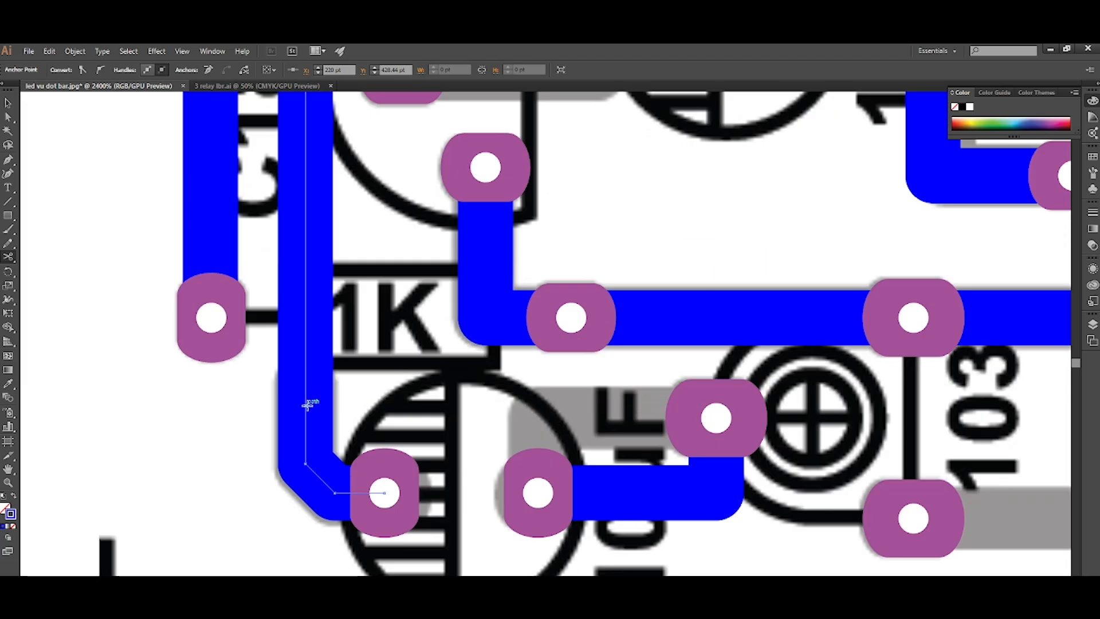
pyautogui.scroll(-1, 305, 406)
pyautogui.scroll(1, 344, 370)
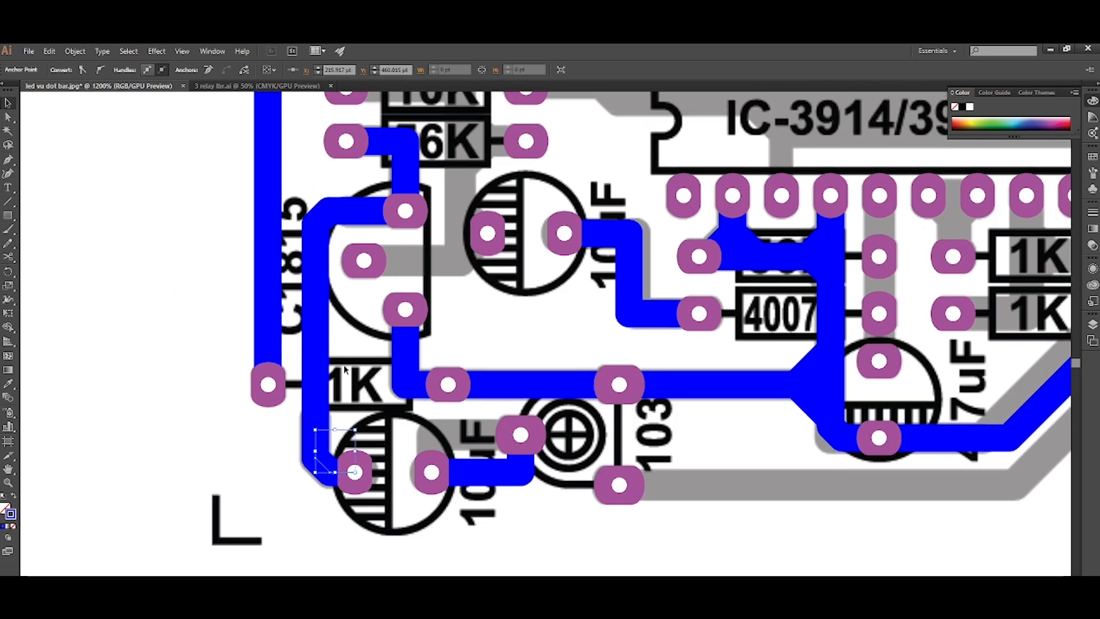
pyautogui.click(321, 339)
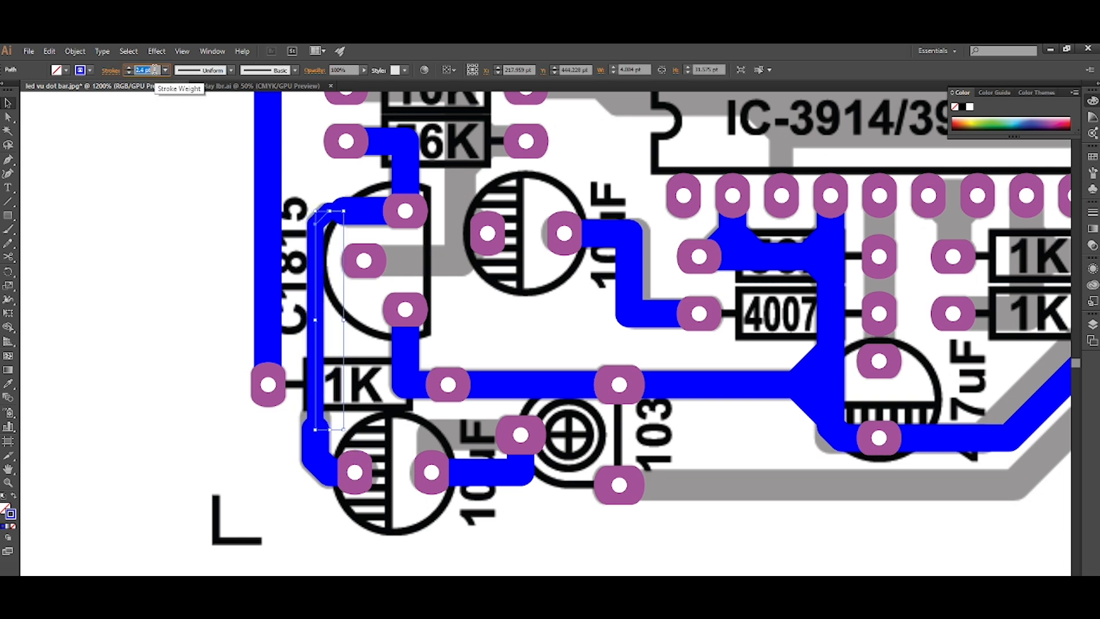
pyautogui.click(375, 335)
# Draw a track from the 10K's left pad across, down past the 56K and back to C1815's middle pad, placed behind the pads.
pyautogui.hscroll(3, 385, 315)
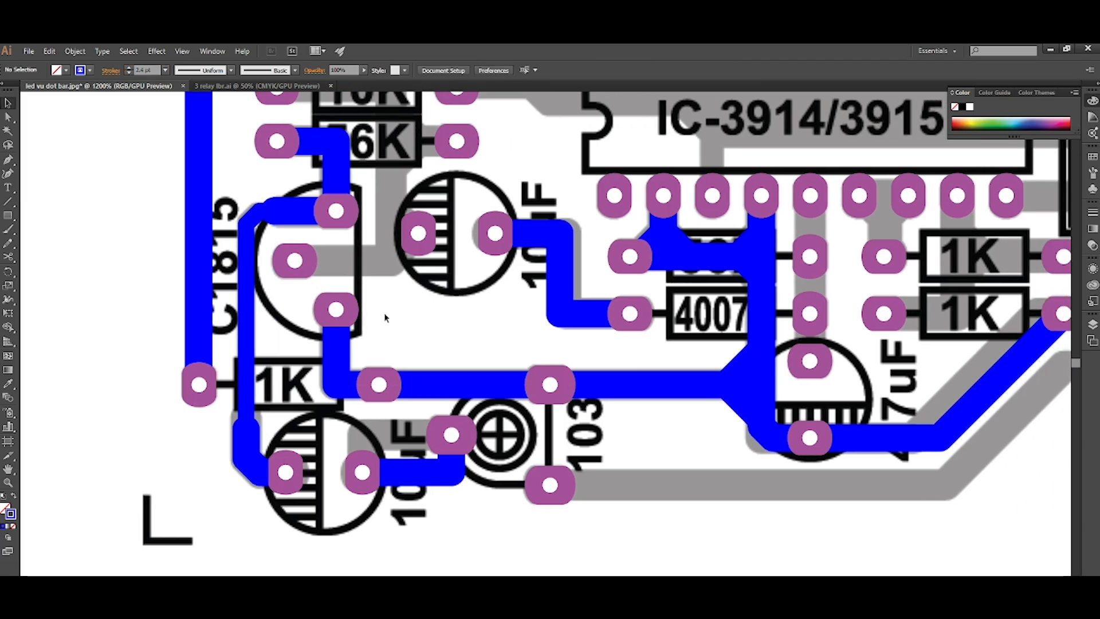
pyautogui.scroll(3, 385, 317)
pyautogui.scroll(2, 385, 317)
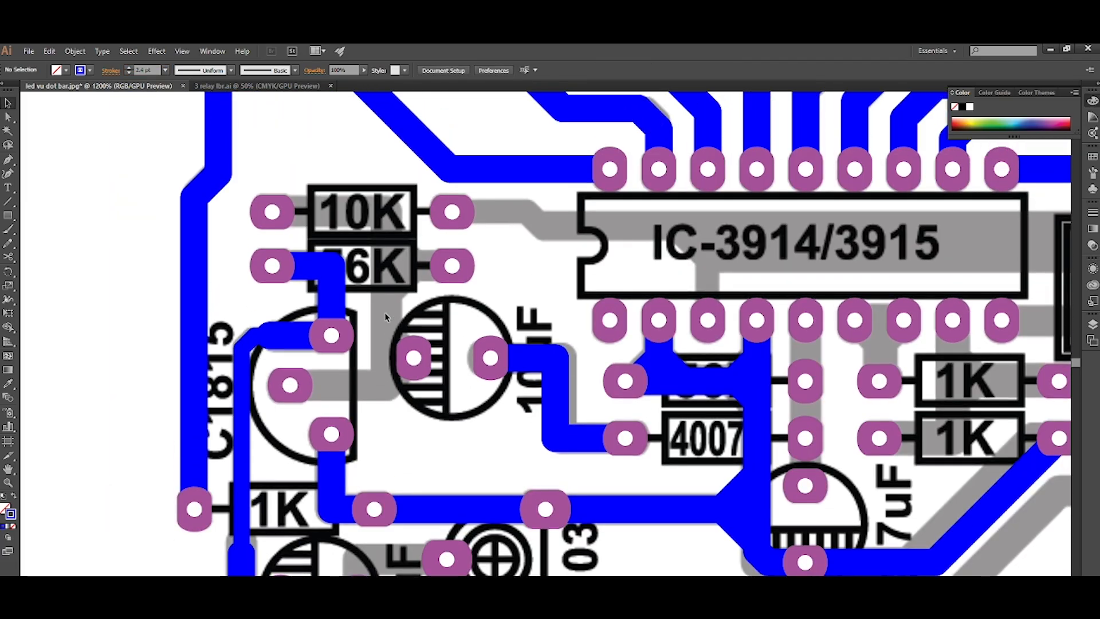
pyautogui.press('p')
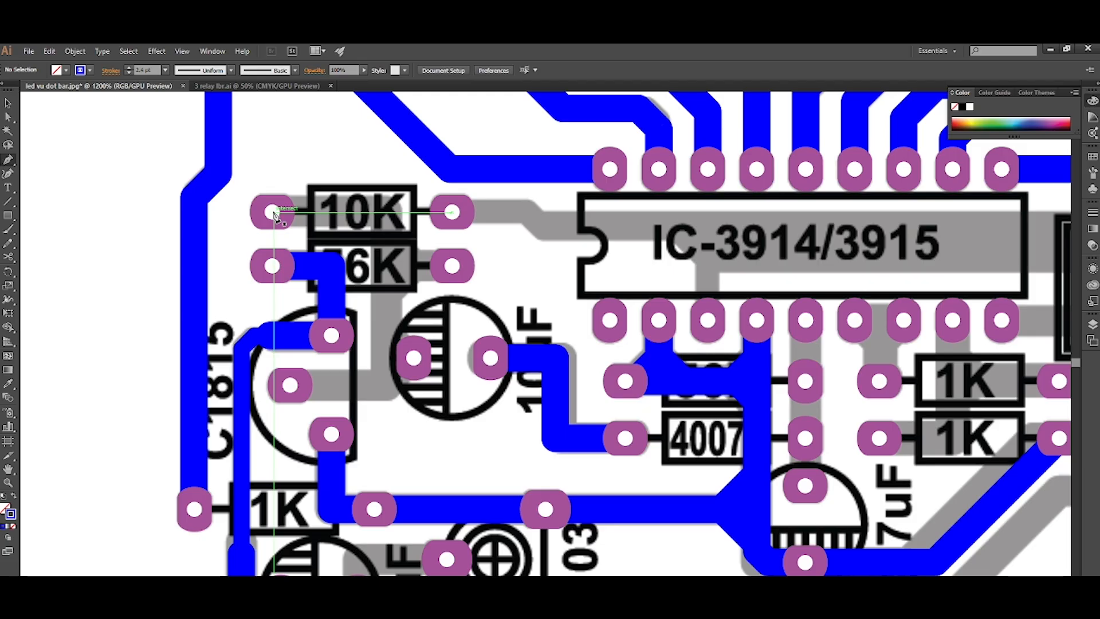
pyautogui.click(274, 212)
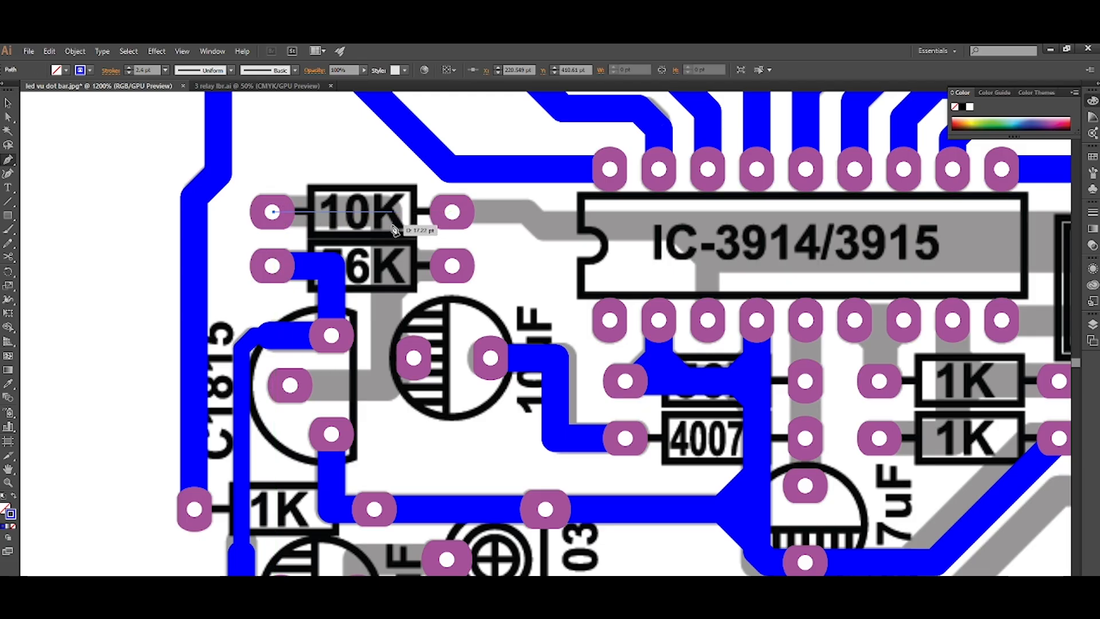
pyautogui.click(392, 212)
pyautogui.scroll(-2, 390, 281)
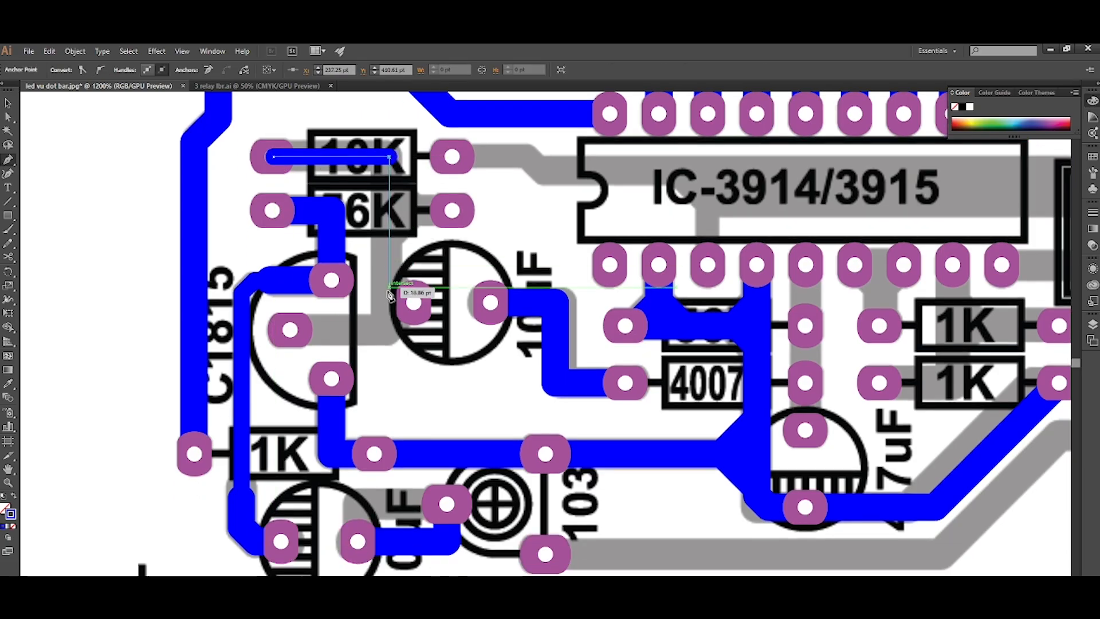
pyautogui.click(390, 331)
pyautogui.click(291, 330)
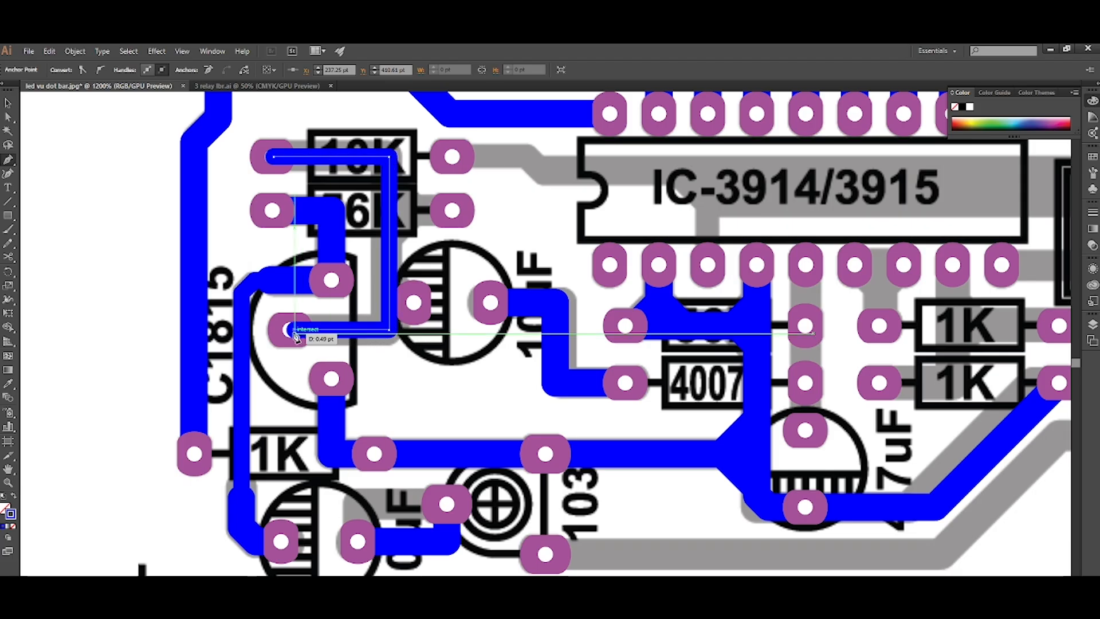
pyautogui.hotkey('ctrl', 'shift', '[')
# Match the new track's stroke to the neighbouring 4 pt track from the 56K's left pad.
pyautogui.press('a')
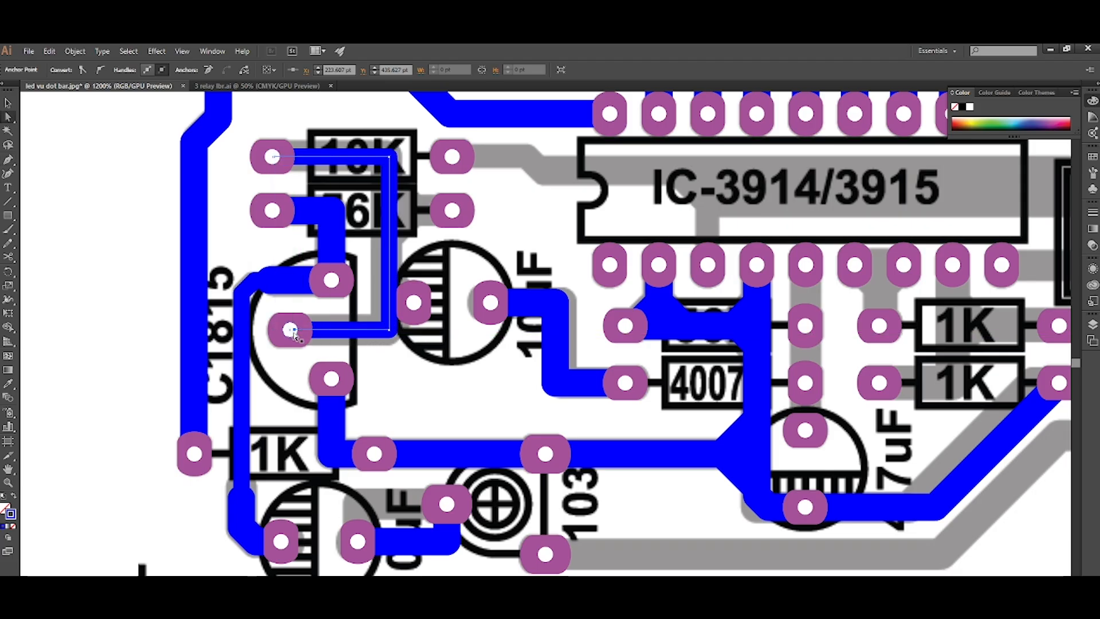
pyautogui.click(331, 228)
pyautogui.click(401, 364)
# Draw a short branch from the upper 10uF capacitor's left pad to the adjacent vertical track with diagonals on both sides, behind the pads.
pyautogui.hscroll(4, 401, 362)
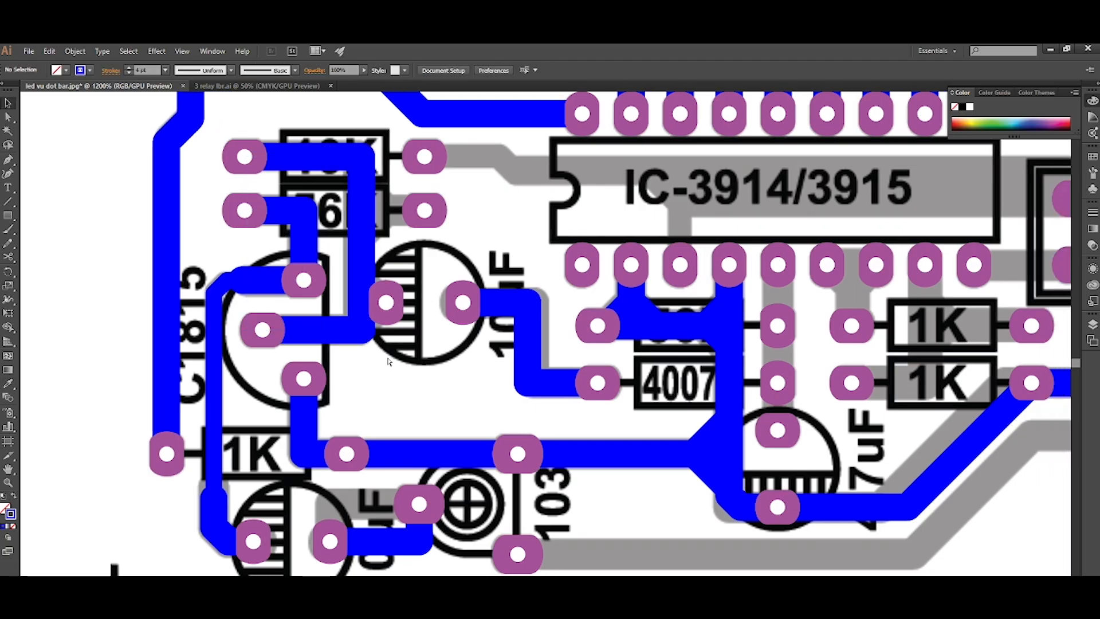
pyautogui.scroll(3, 399, 343)
pyautogui.scroll(2, 395, 338)
pyautogui.press('p')
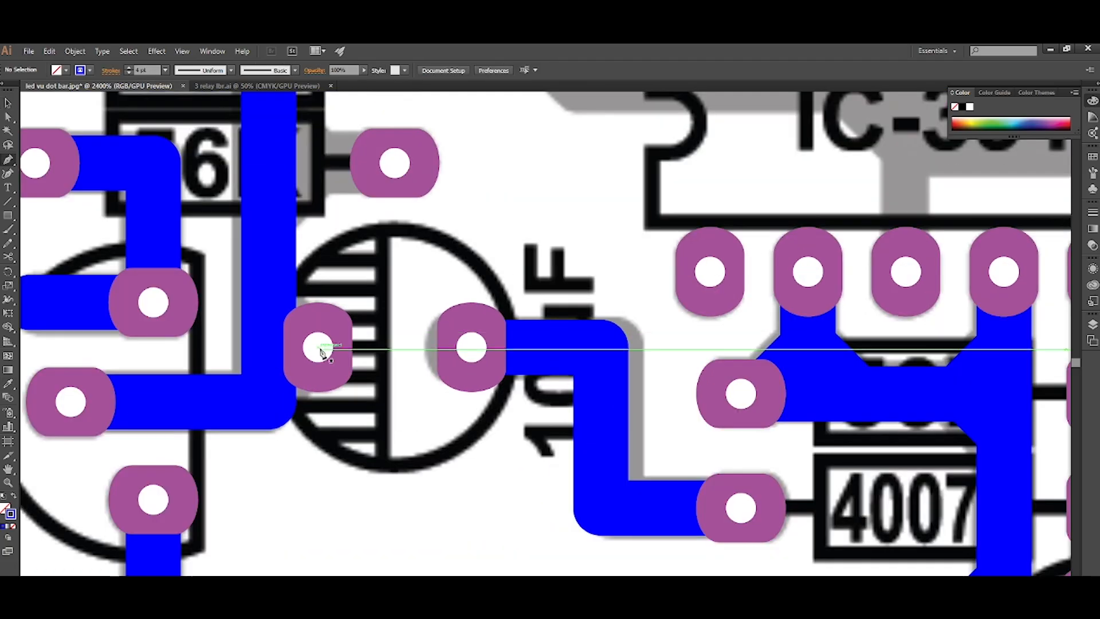
pyautogui.click(317, 347)
pyautogui.click(273, 347)
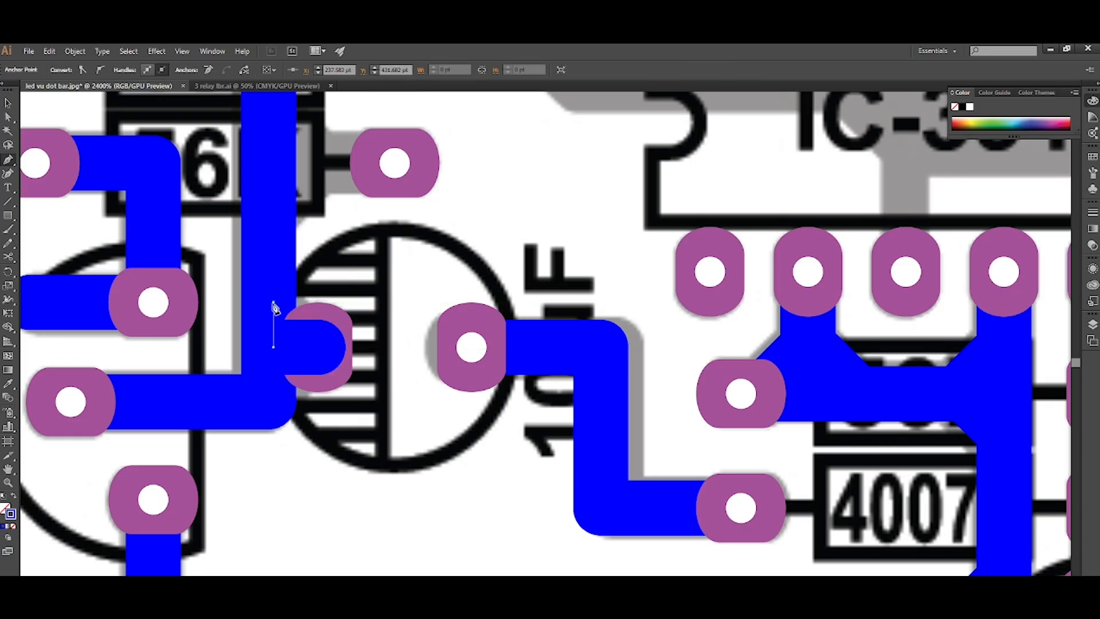
pyautogui.keyDown('shift'); pyautogui.click(310, 353); pyautogui.keyUp('shift')
pyautogui.keyDown('shift'); pyautogui.click(269, 389); pyautogui.keyUp('shift')
pyautogui.hotkey('ctrl', 'shift', '[')
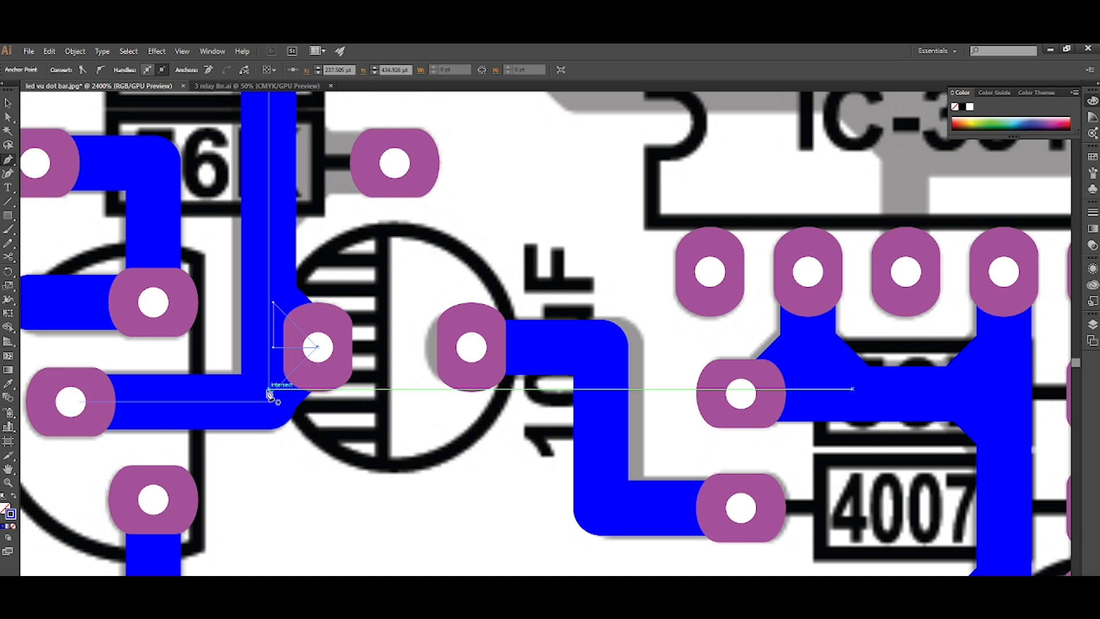
pyautogui.scroll(3, 269, 394)
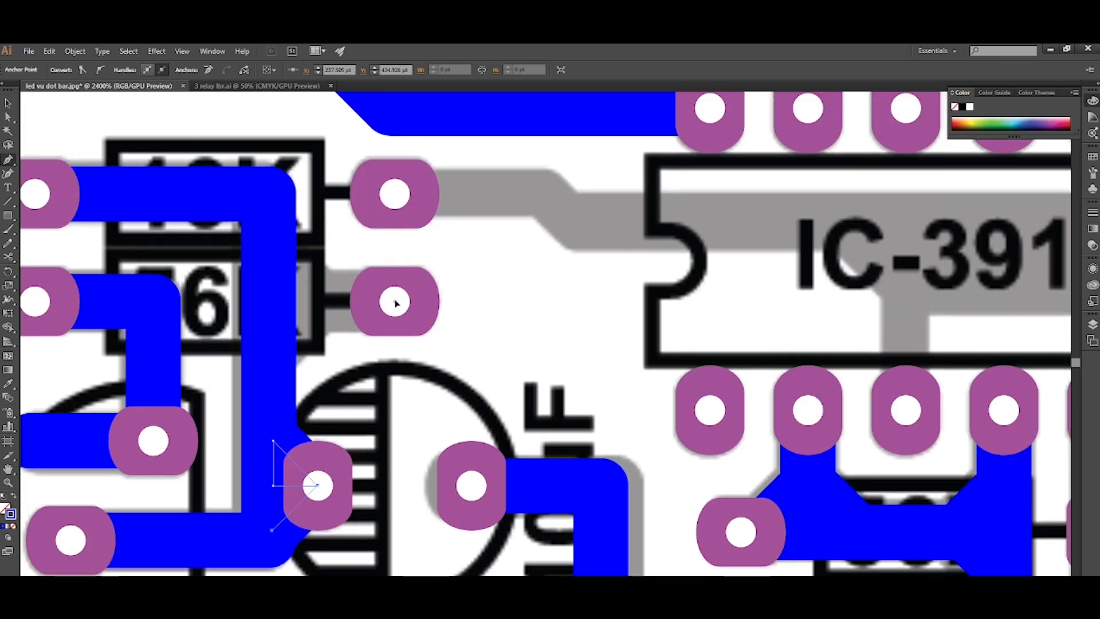
# Draw a short branch from the 56K's right pad to the adjacent vertical track with diagonals on both sides, behind the pads.
pyautogui.click(394, 301)
pyautogui.keyDown('shift'); pyautogui.click(269, 315); pyautogui.keyUp('shift')
pyautogui.keyDown('shift'); pyautogui.click(284, 251); pyautogui.keyUp('shift')
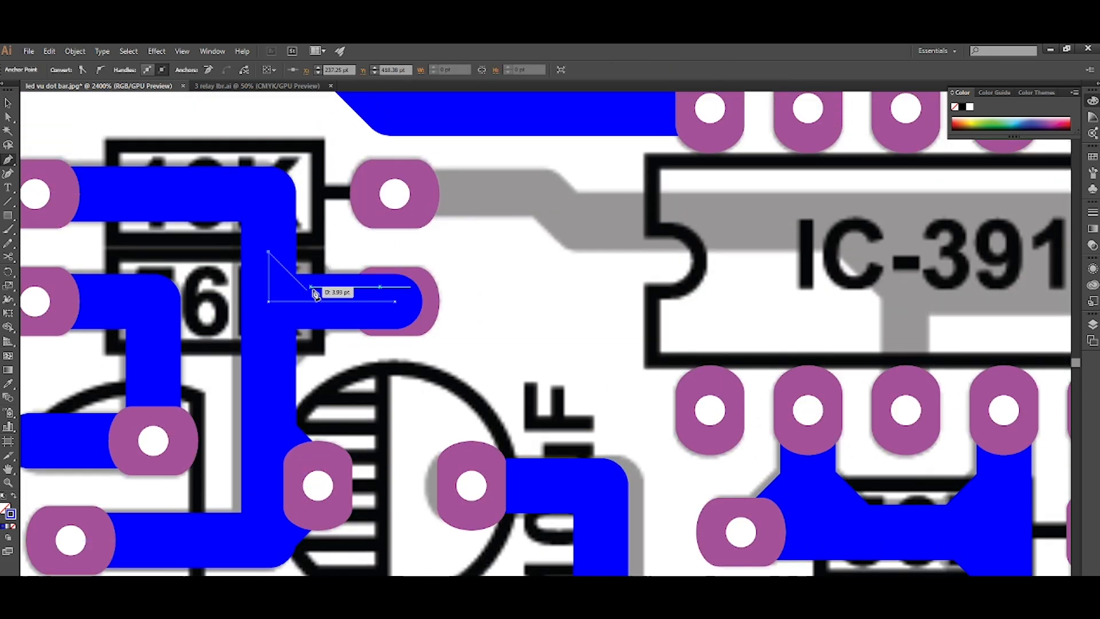
pyautogui.keyDown('shift'); pyautogui.click(316, 299); pyautogui.keyUp('shift')
pyautogui.keyDown('shift'); pyautogui.click(274, 340); pyautogui.keyUp('shift')
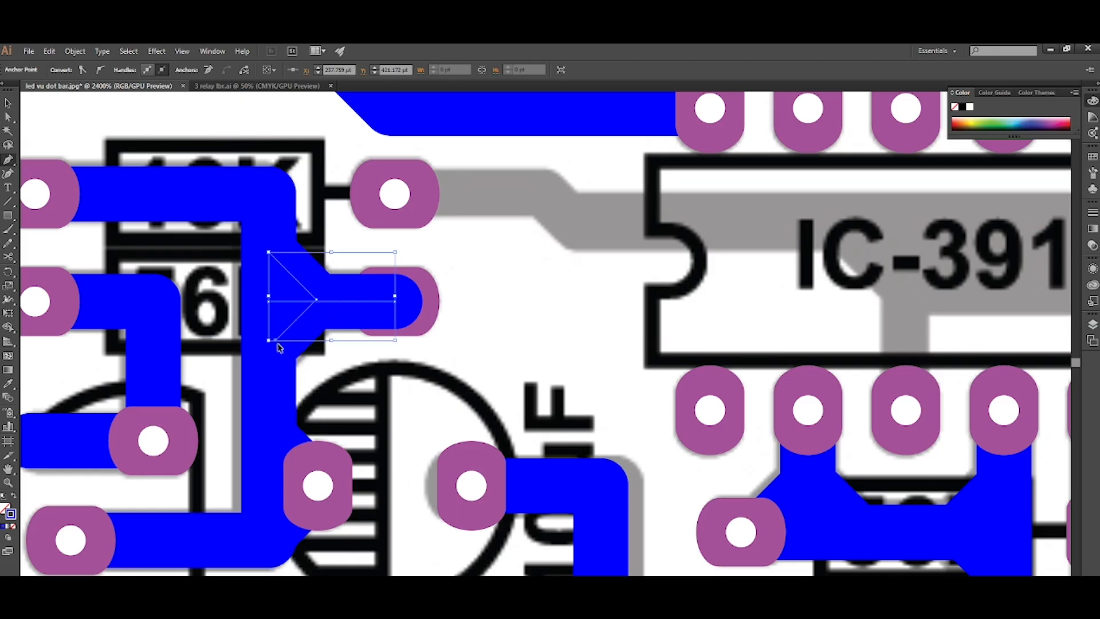
pyautogui.hotkey('ctrl', 'shift', '[')
pyautogui.hotkey('ctrl', ']')
# Draw a straight vertical track from the IC's fifth lower pin through the 4007's right pad to the upper pad of the capacitor below, behind the pads.
pyautogui.scroll(-4, 281, 344)
pyautogui.hscroll(3, 285, 338)
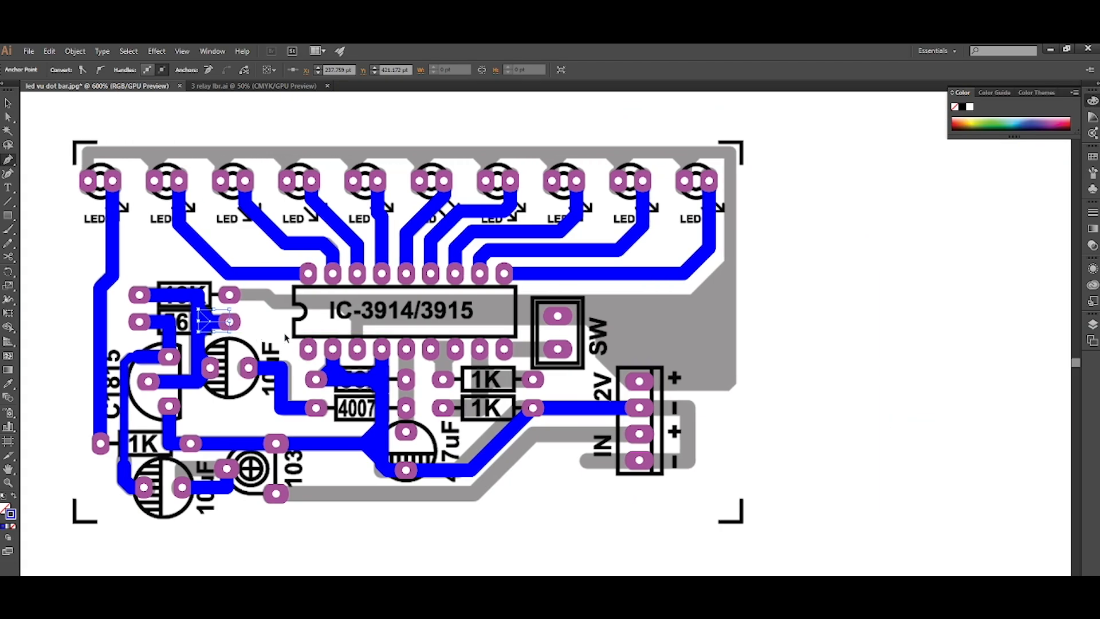
pyautogui.scroll(-2, 285, 338)
pyautogui.hscroll(1, 344, 286)
pyautogui.scroll(2, 378, 238)
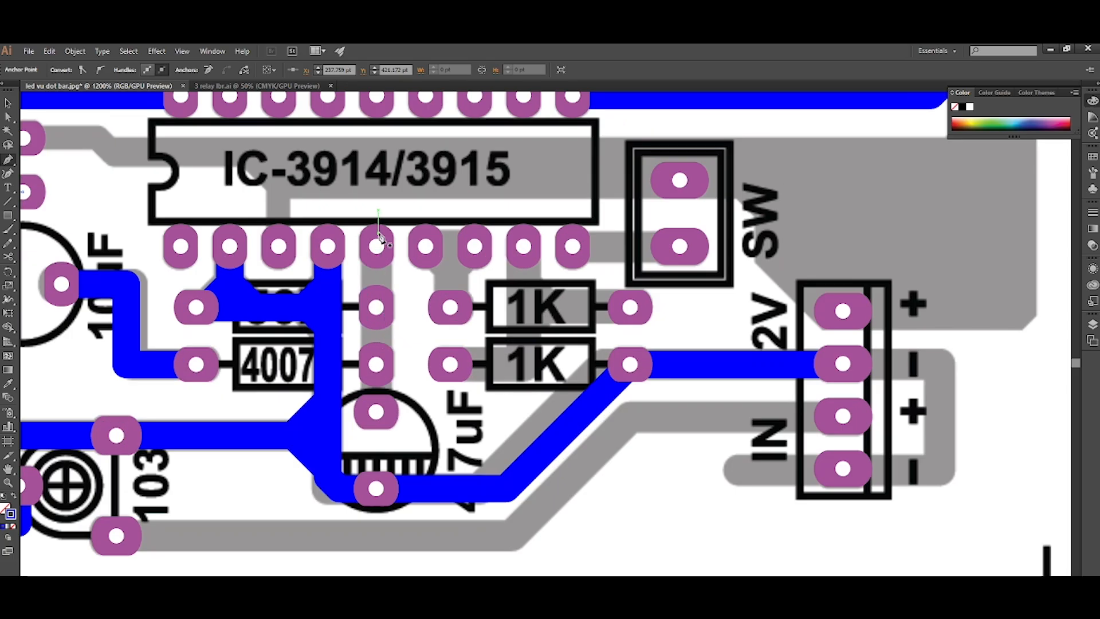
pyautogui.click(376, 248)
pyautogui.click(376, 411)
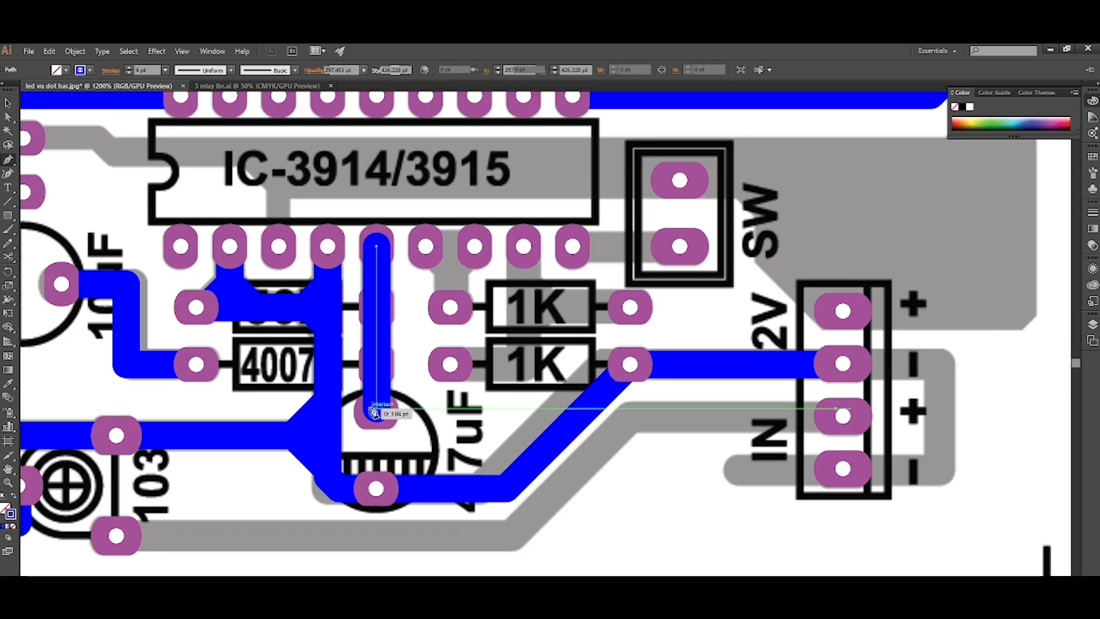
pyautogui.hscroll(2, 238, 464)
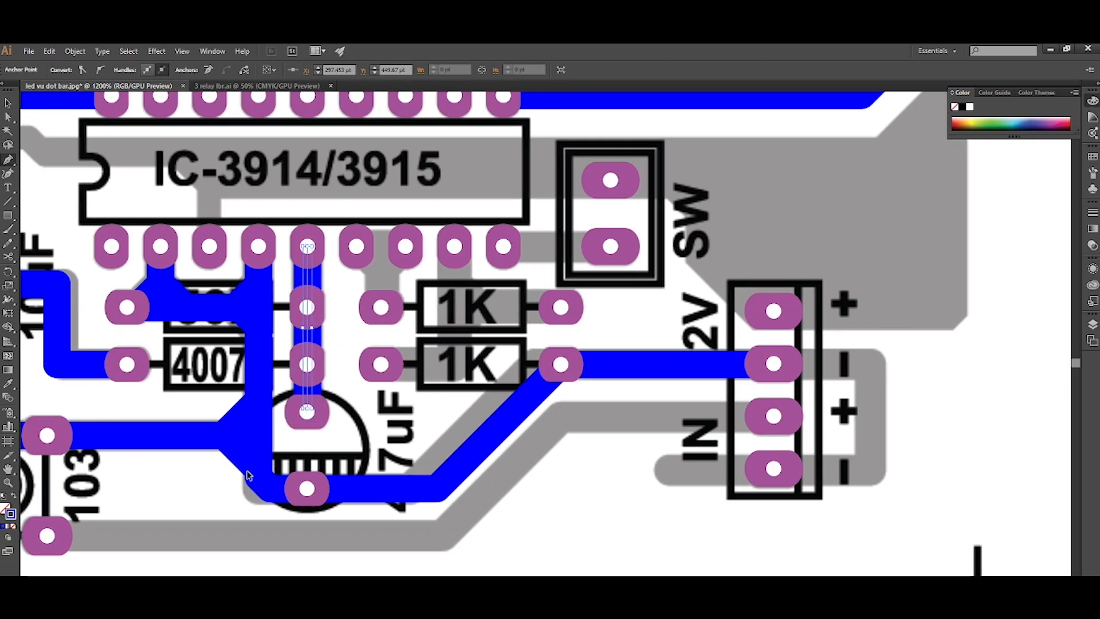
# Draw an L-shaped track from the lower 1K's left pad across and up to the IC's eighth lower pin, behind the pads.
pyautogui.scroll(2, 248, 472)
pyautogui.scroll(1, 401, 388)
pyautogui.click(375, 411)
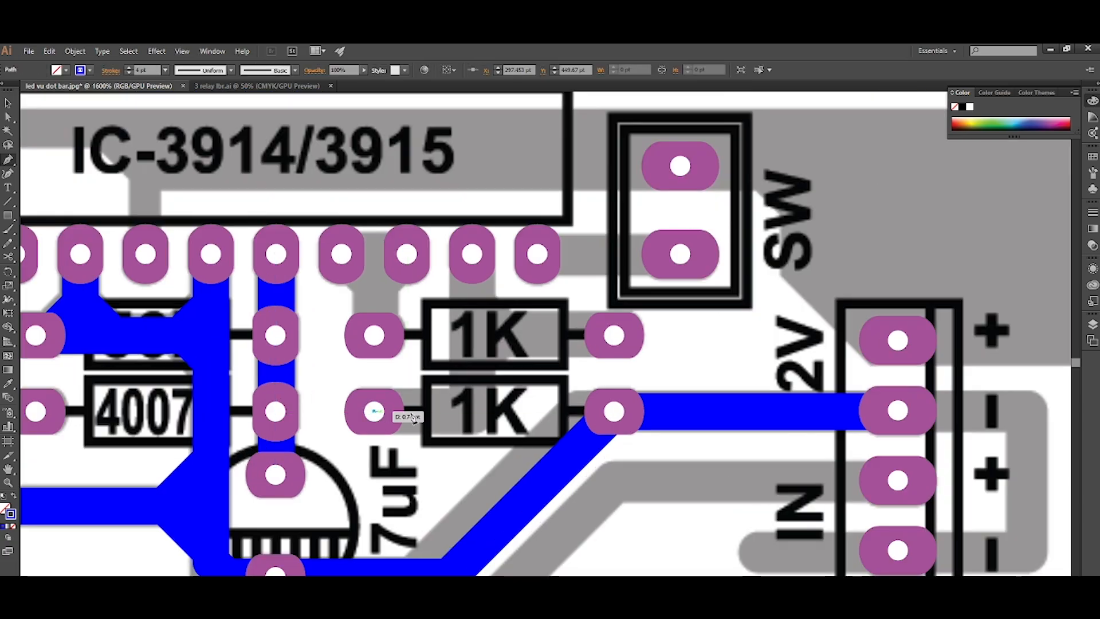
pyautogui.click(472, 412)
pyautogui.click(473, 253)
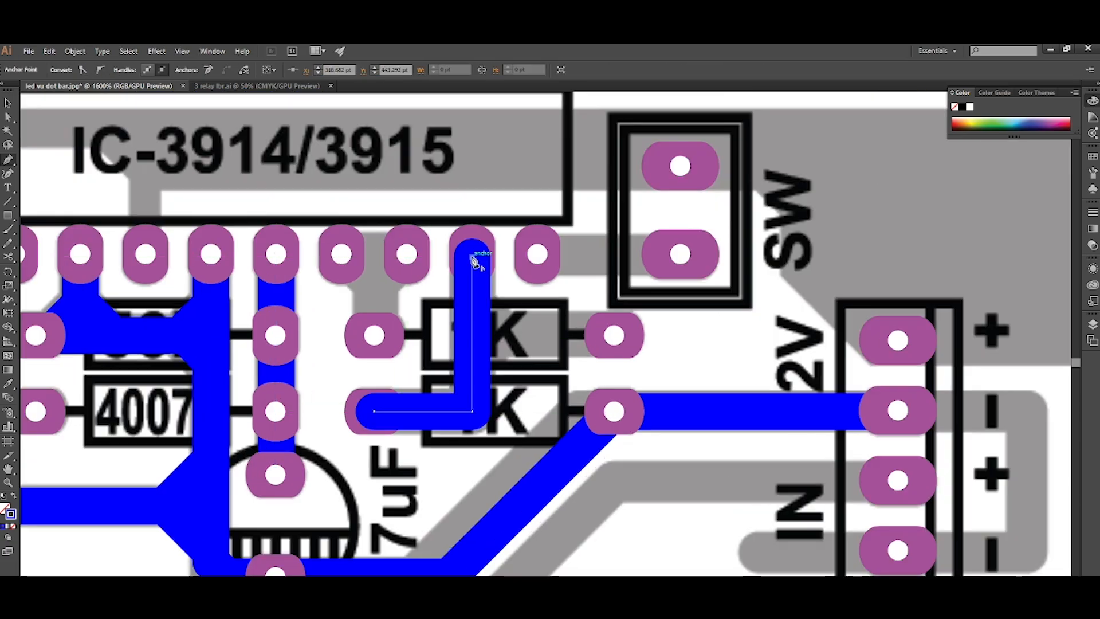
pyautogui.hscroll(2, 504, 332)
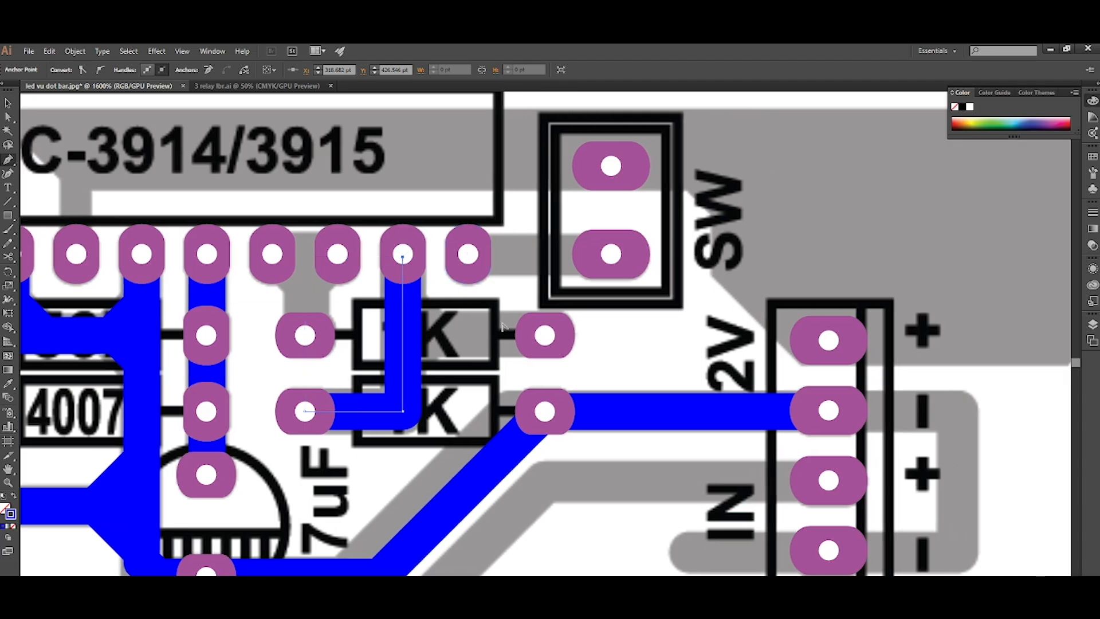
# Draw a branch from the upper 1K's right pad to the adjacent vertical track with diagonals on both sides, behind the pads.
pyautogui.scroll(1, 522, 330)
pyautogui.click(555, 337)
pyautogui.moveTo(354, 336); pyautogui.dragTo(364, 308)
pyautogui.keyDown('shift'); pyautogui.click(396, 326); pyautogui.keyUp('shift')
pyautogui.keyDown('shift'); pyautogui.click(361, 371); pyautogui.keyUp('shift')
pyautogui.hotkey('ctrl', 'shift', '[')
pyautogui.hotkey('ctrl', ']')
pyautogui.scroll(-2, 362, 373)
pyautogui.scroll(2, 344, 396)
# Bevel the corner of the L-shaped track inside the lower 1K by about 2.1 pt.
pyautogui.press('a')
pyautogui.click(343, 424)
pyautogui.moveTo(321, 400); pyautogui.dragTo(315, 396)
# Join the IC's sixth and seventh lower pins with a short horizontal track placed behind the pads.
pyautogui.scroll(-2, 314, 395)
pyautogui.hscroll(-2, 312, 389)
pyautogui.scroll(1, 297, 325)
pyautogui.scroll(1, 296, 325)
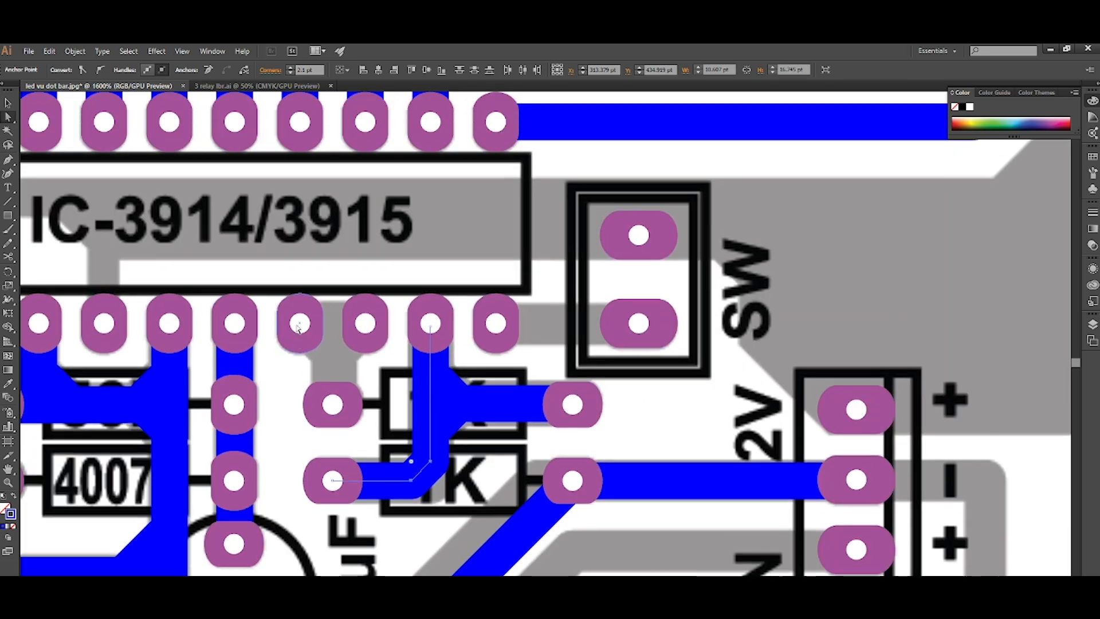
pyautogui.press('p')
pyautogui.click(299, 324)
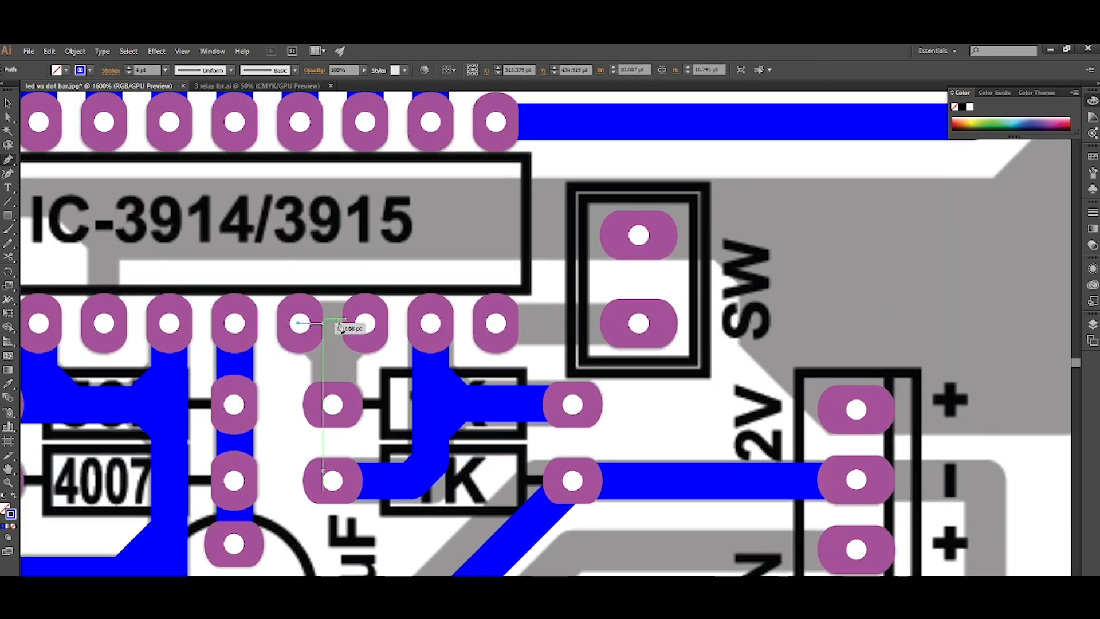
pyautogui.click(366, 324)
pyautogui.hotkey('ctrl', 'shift', '[')
pyautogui.hotkey('ctrl', ']')
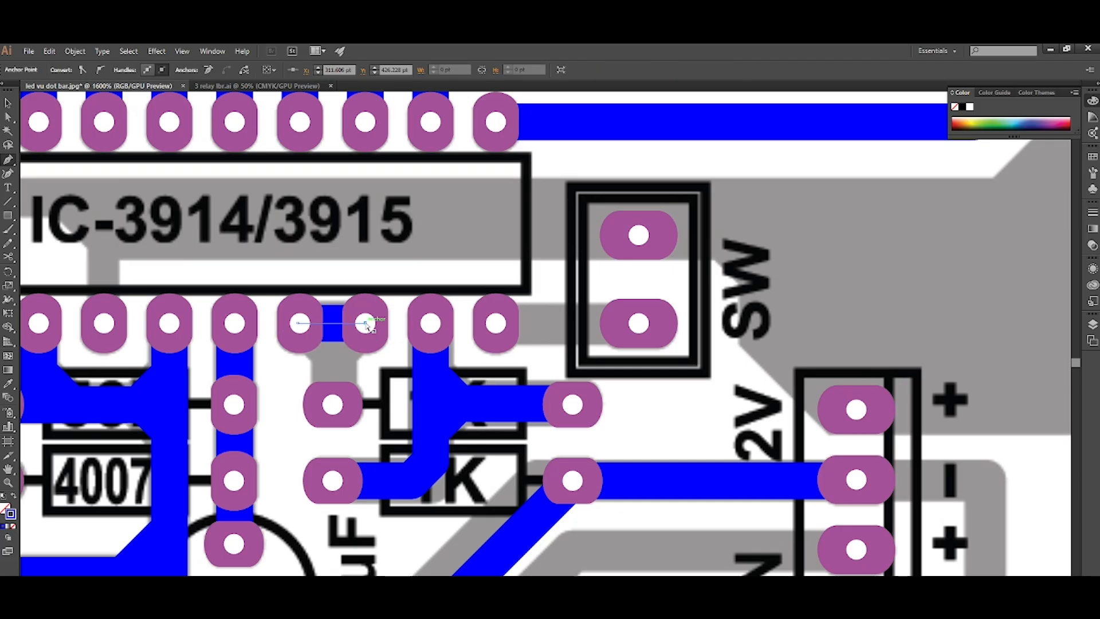
# Draw a track from the upper 1K's left pad up to the link between the two IC pins, with diagonals on both sides, behind the pads.
pyautogui.click(332, 403)
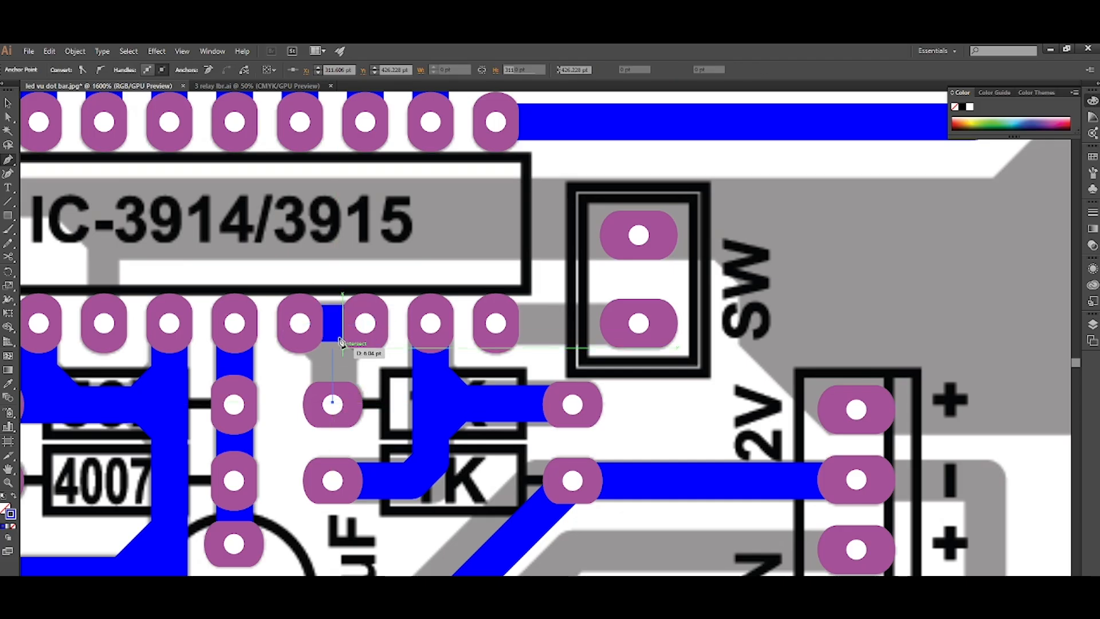
pyautogui.click(332, 323)
pyautogui.click(357, 324)
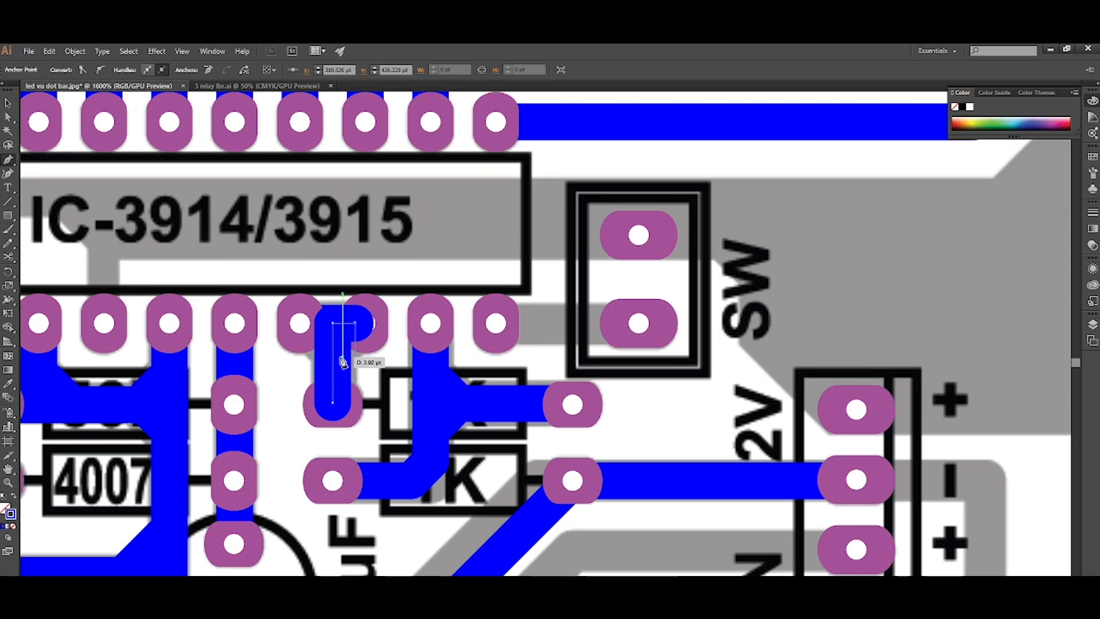
pyautogui.click(334, 352)
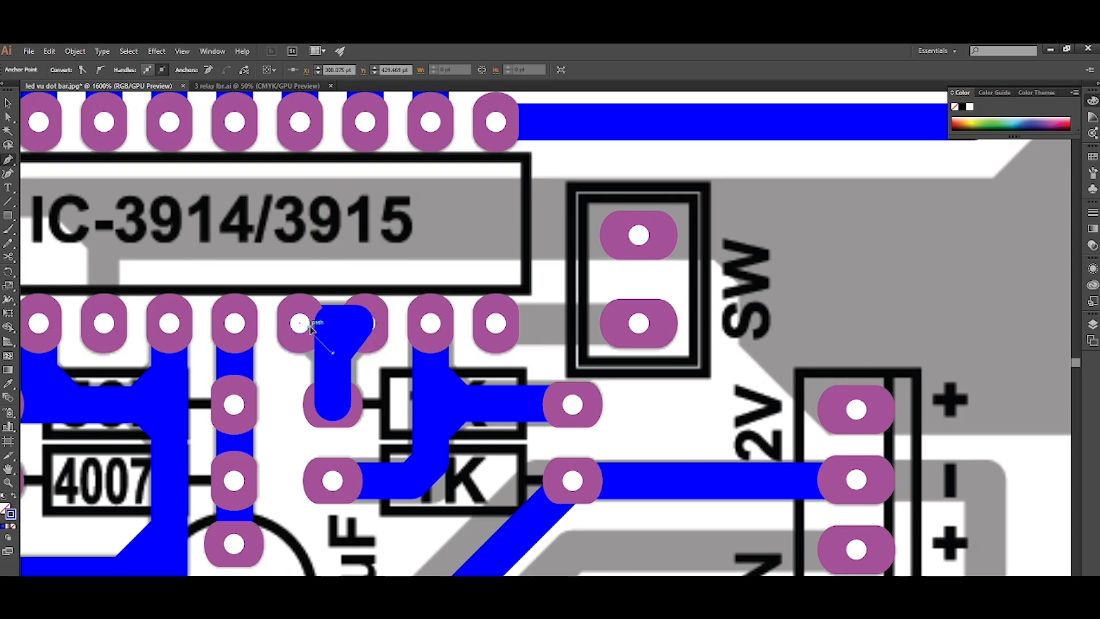
pyautogui.click(309, 329)
pyautogui.scroll(-1, 313, 329)
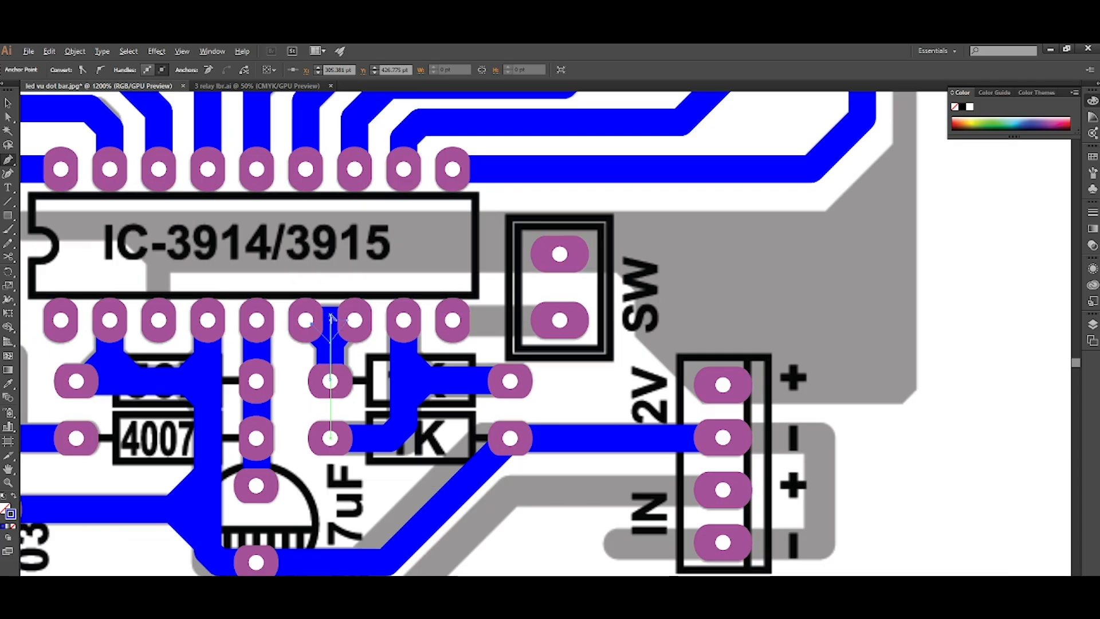
# Draw a straight track from the IC's ninth lower pin to the SW's lower pad, behind the pads.
pyautogui.hscroll(2, 401, 324)
pyautogui.scroll(1, 456, 322)
pyautogui.click(378, 338)
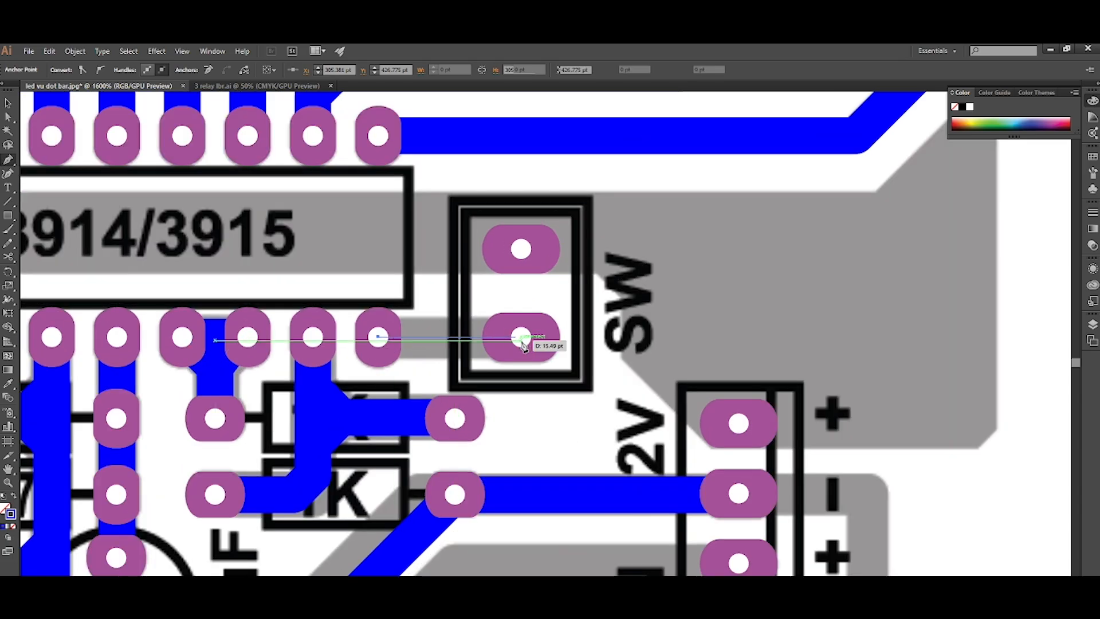
pyautogui.click(521, 337)
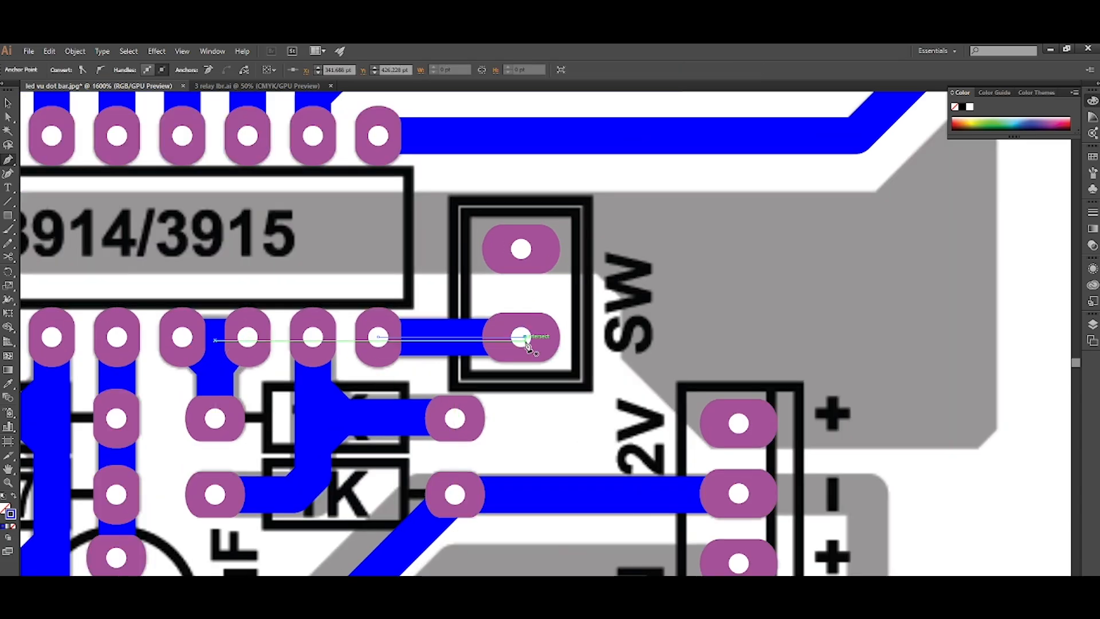
# Start a track at the 103's lower pad with a horizontal segment about 77 pt long towards the IN connector.
pyautogui.scroll(-1, 527, 343)
pyautogui.scroll(-2, 484, 417)
pyautogui.scroll(1, 102, 516)
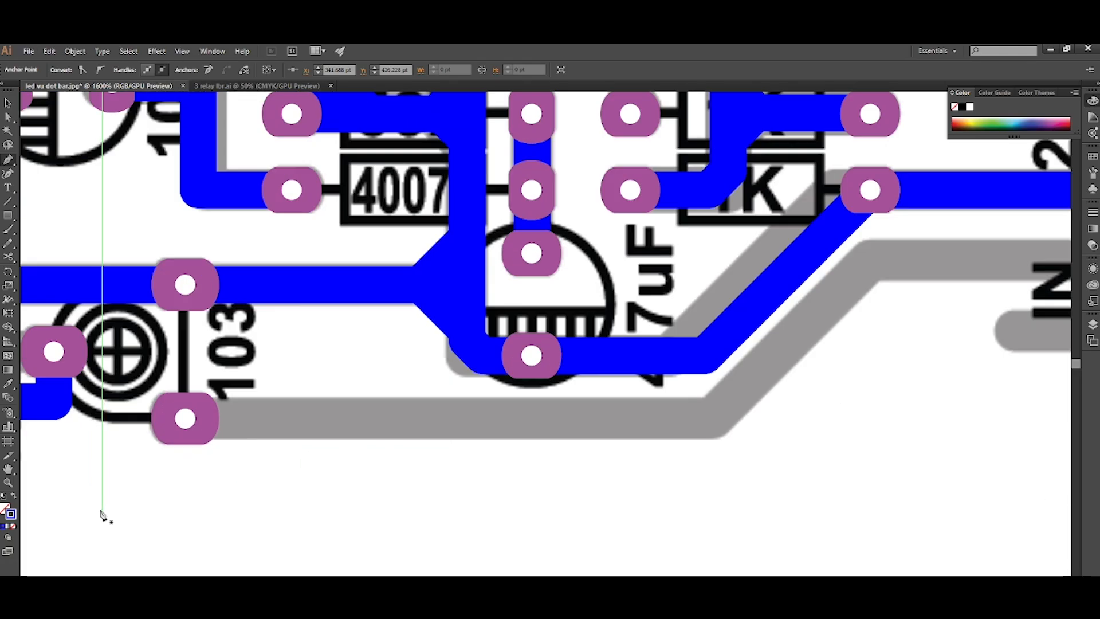
pyautogui.scroll(-1, 185, 421)
pyautogui.click(185, 420)
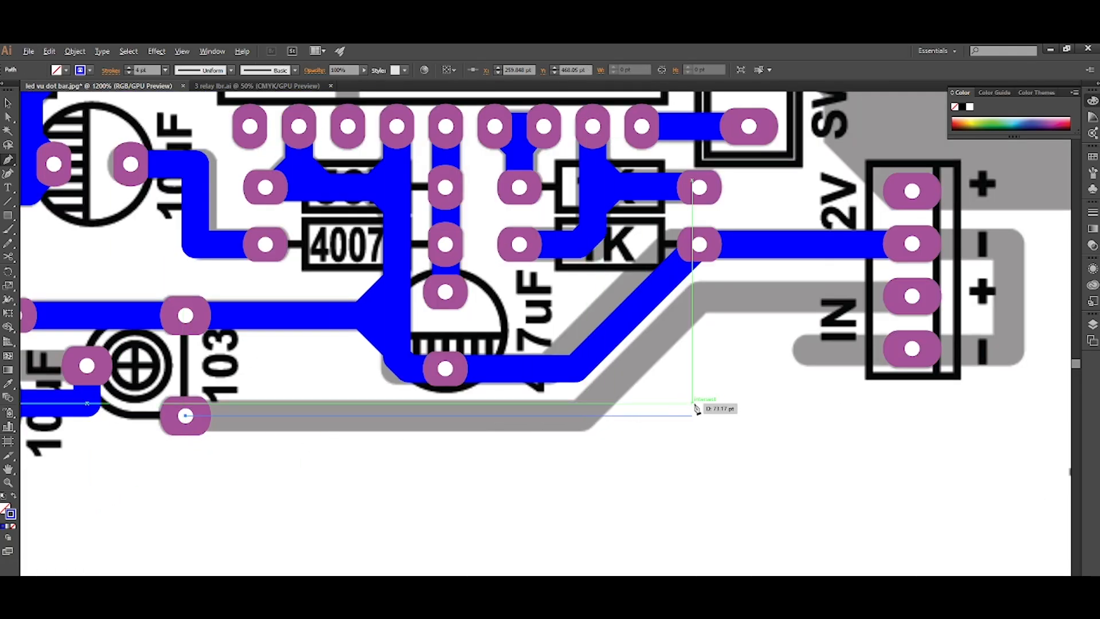
pyautogui.click(719, 414)
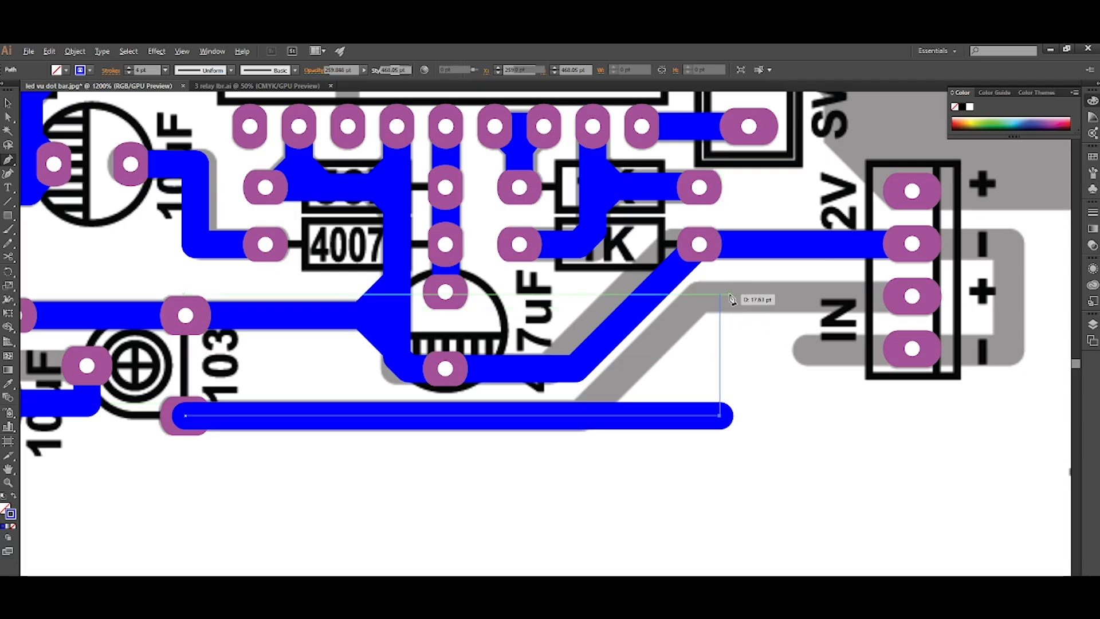
pyautogui.click(719, 294)
pyautogui.click(911, 295)
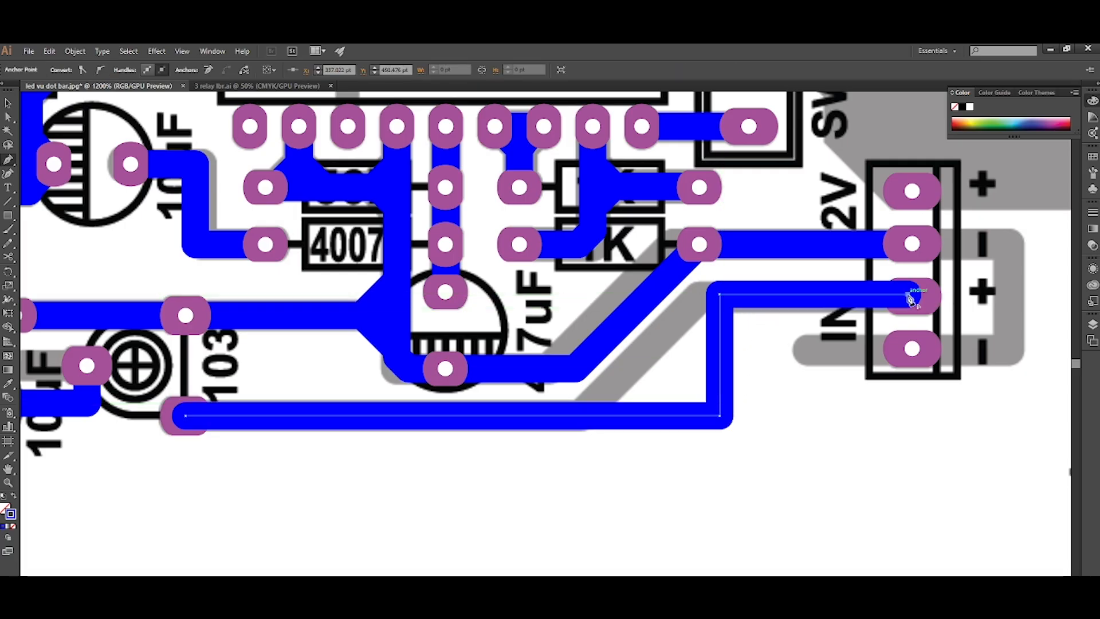
pyautogui.hotkey('ctrl', 'z')
pyautogui.hotkey('ctrl', 'z')
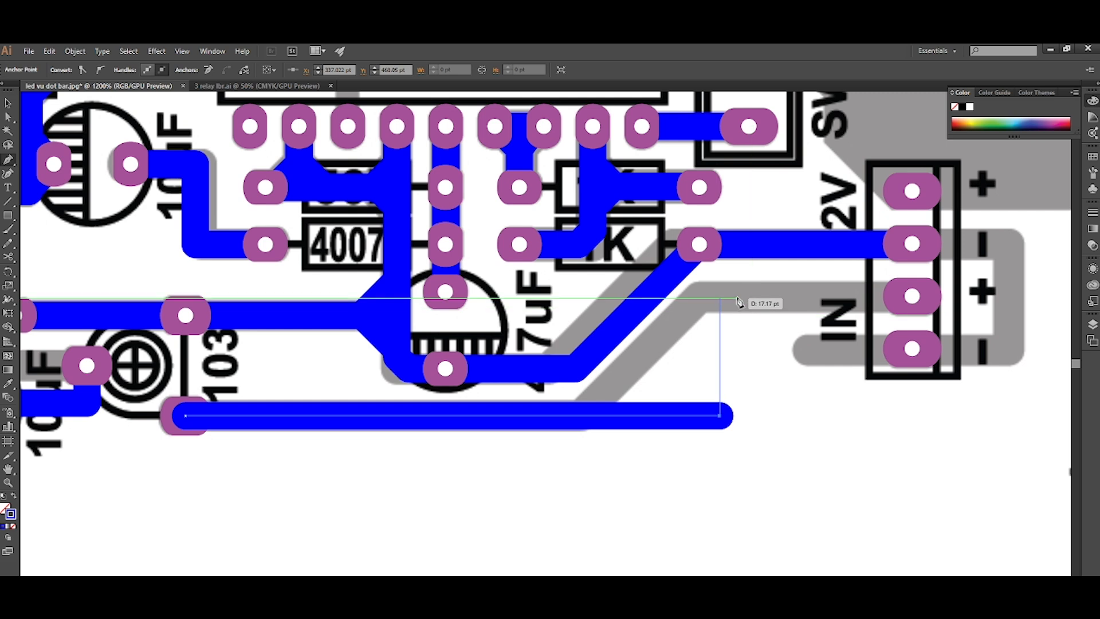
# Continue the track up and across to the IN connector's + pad, behind the pads, and bevel its lower corner by about 17.3 pt.
pyautogui.click(719, 295)
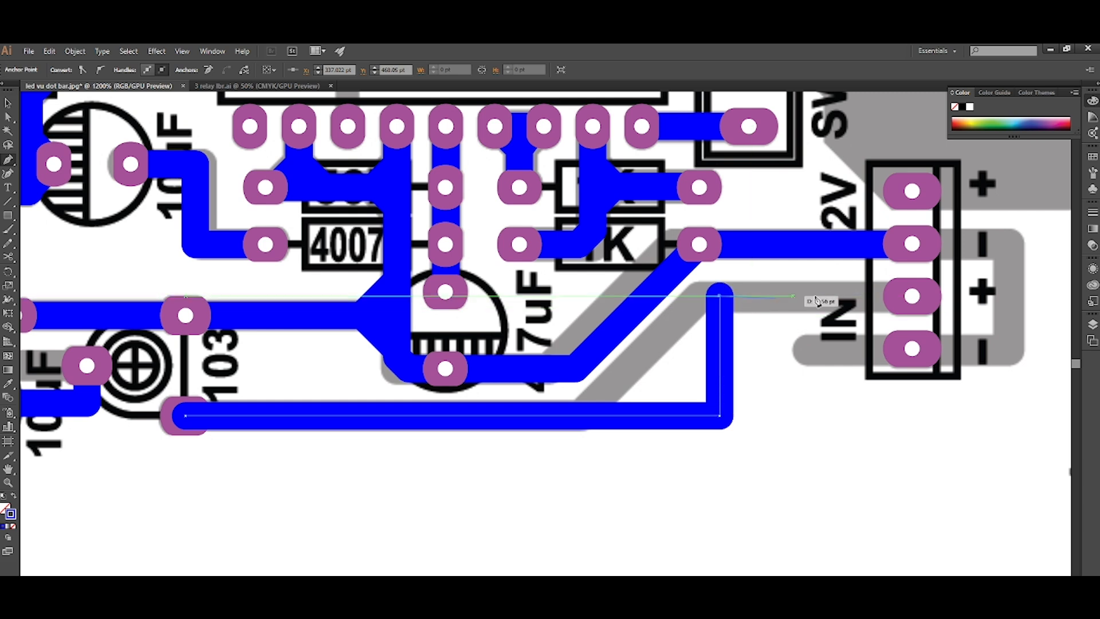
pyautogui.click(911, 295)
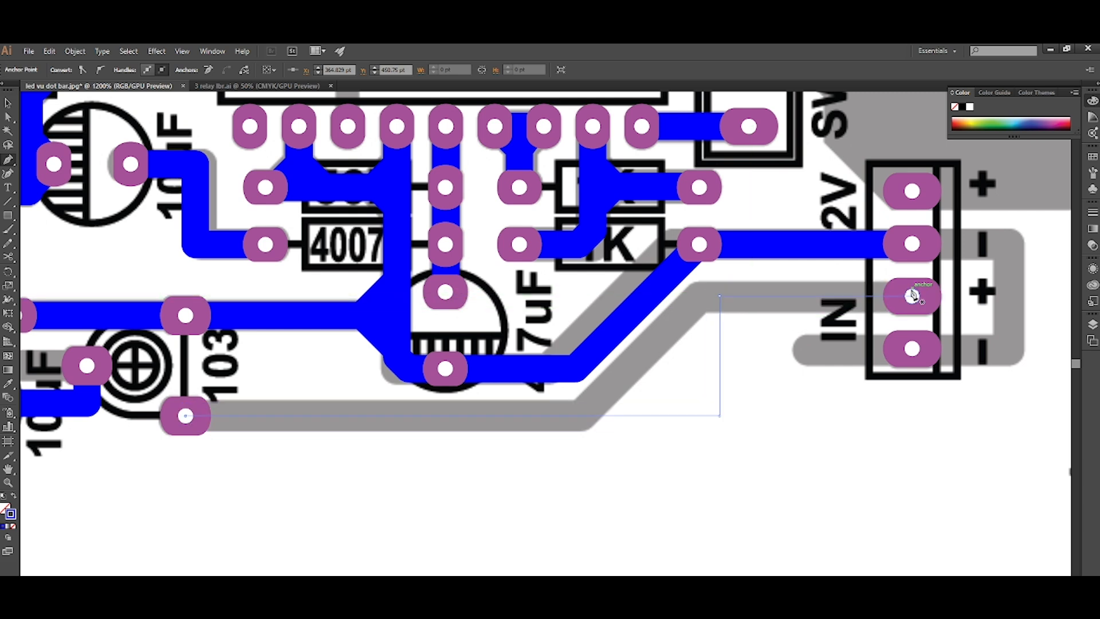
pyautogui.click(711, 410)
pyautogui.moveTo(710, 409); pyautogui.dragTo(708, 407)
pyautogui.moveTo(615, 368); pyautogui.dragTo(530, 369)
# Draw a track from the first LED's left pad up, about 186 pt along the board's top edge and about 48 pt down its right edge.
pyautogui.hscroll(3, 641, 435)
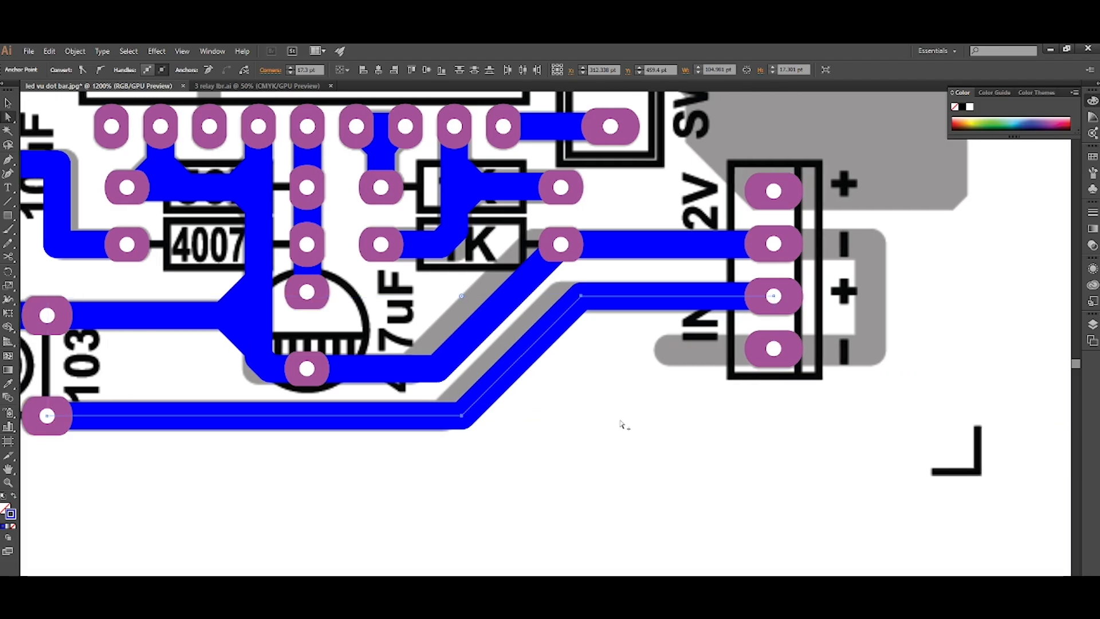
pyautogui.scroll(-2, 622, 425)
pyautogui.scroll(2, 620, 423)
pyautogui.hscroll(-3, 572, 419)
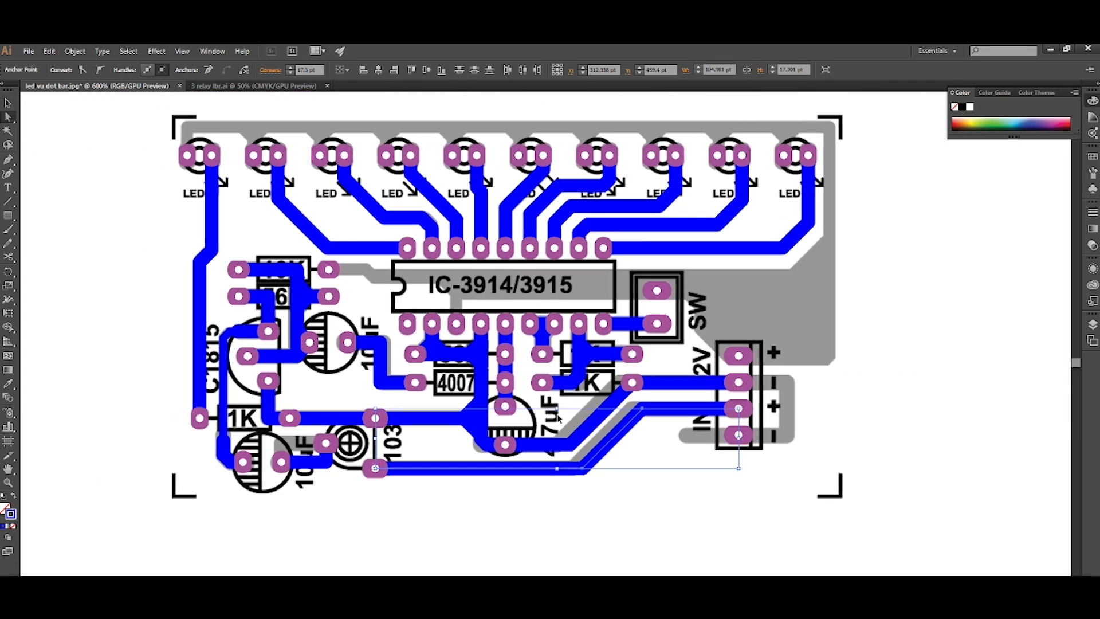
pyautogui.scroll(3, 558, 417)
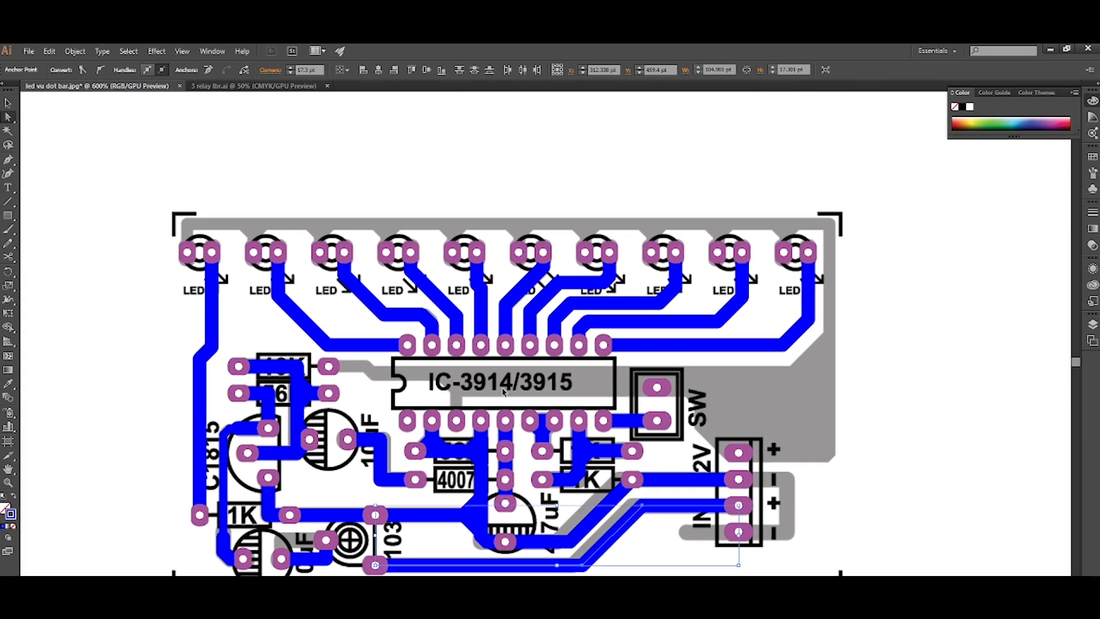
pyautogui.hscroll(-3, 502, 392)
pyautogui.scroll(4, 374, 359)
pyautogui.scroll(1, 247, 269)
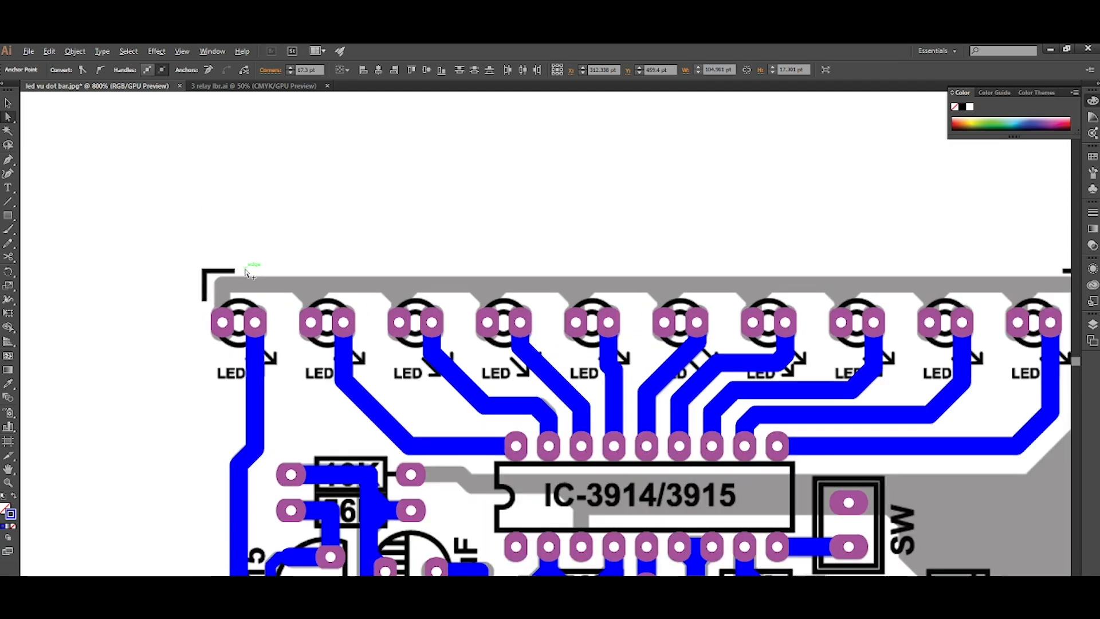
pyautogui.scroll(1, 247, 272)
pyautogui.press('p')
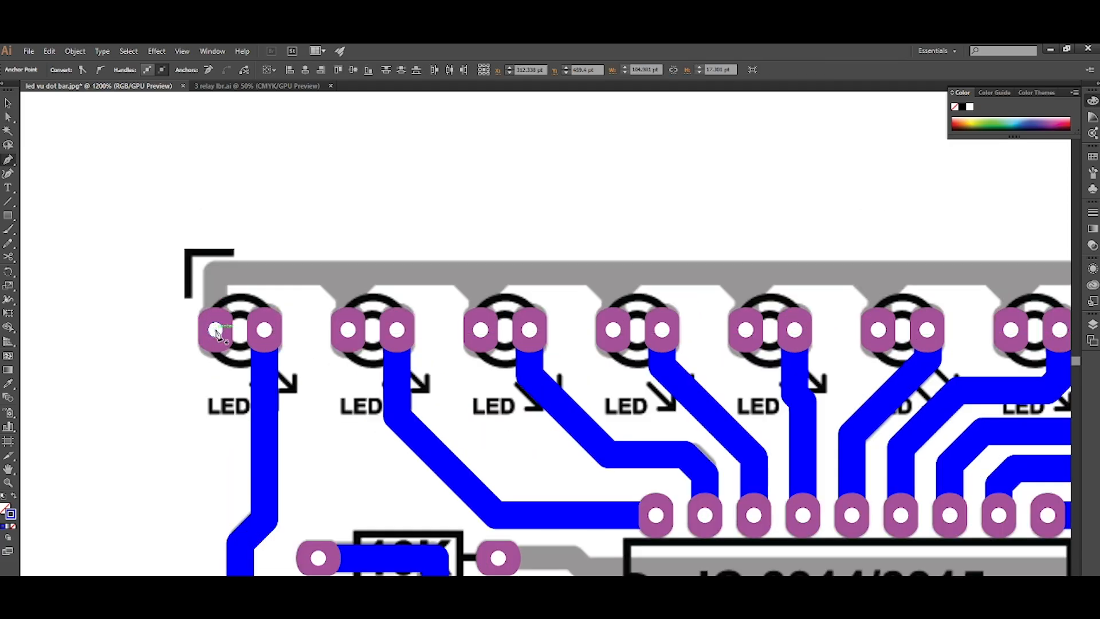
pyautogui.moveTo(215, 329); pyautogui.dragTo(217, 309)
pyautogui.click(218, 272)
pyautogui.scroll(-3, 220, 274)
pyautogui.hscroll(8, 220, 274)
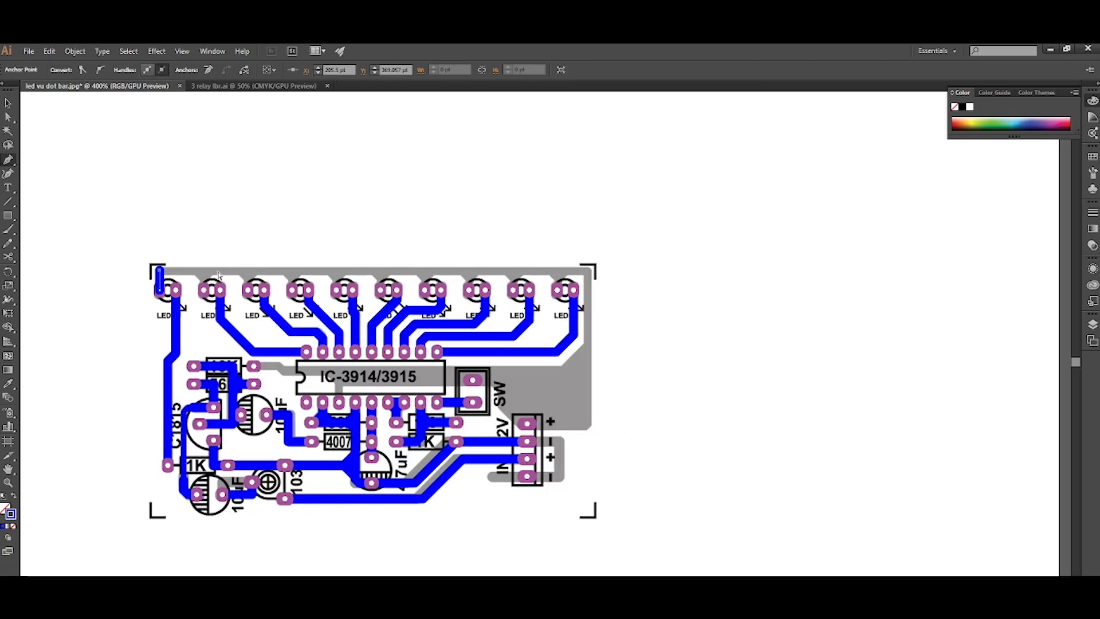
pyautogui.scroll(2, 448, 287)
pyautogui.scroll(2, 585, 294)
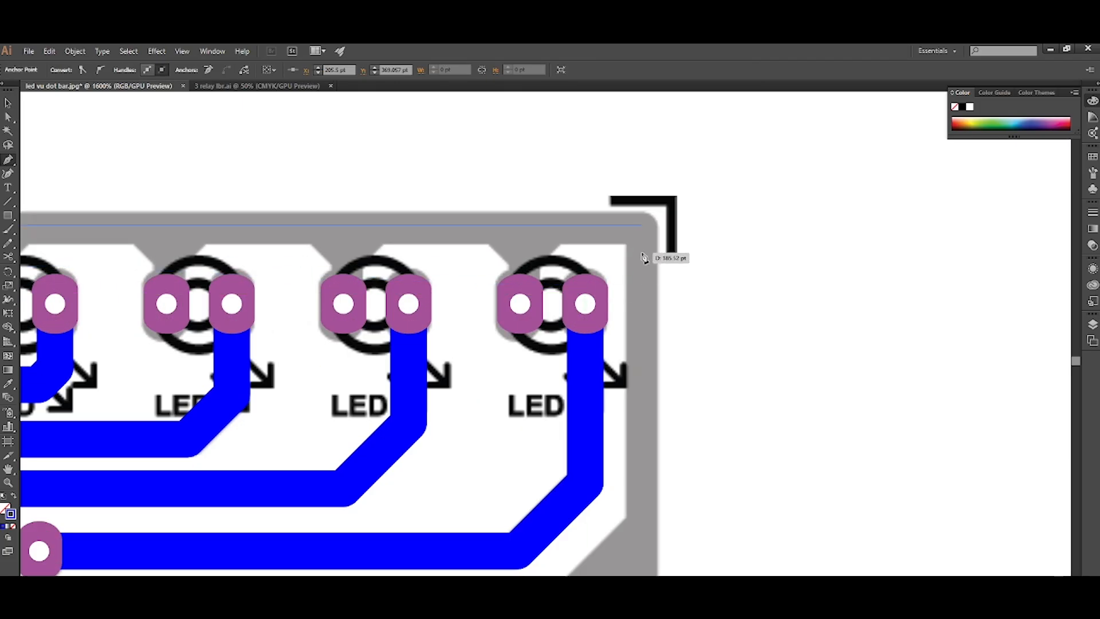
pyautogui.click(647, 253)
pyautogui.scroll(-3, 647, 253)
pyautogui.scroll(-2, 648, 298)
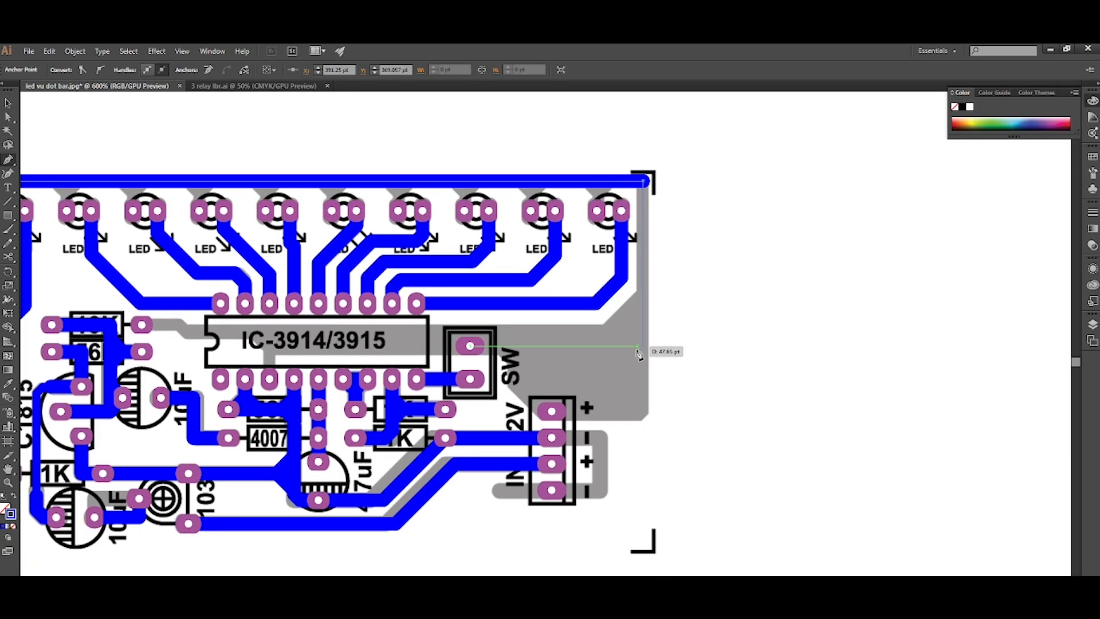
pyautogui.click(640, 354)
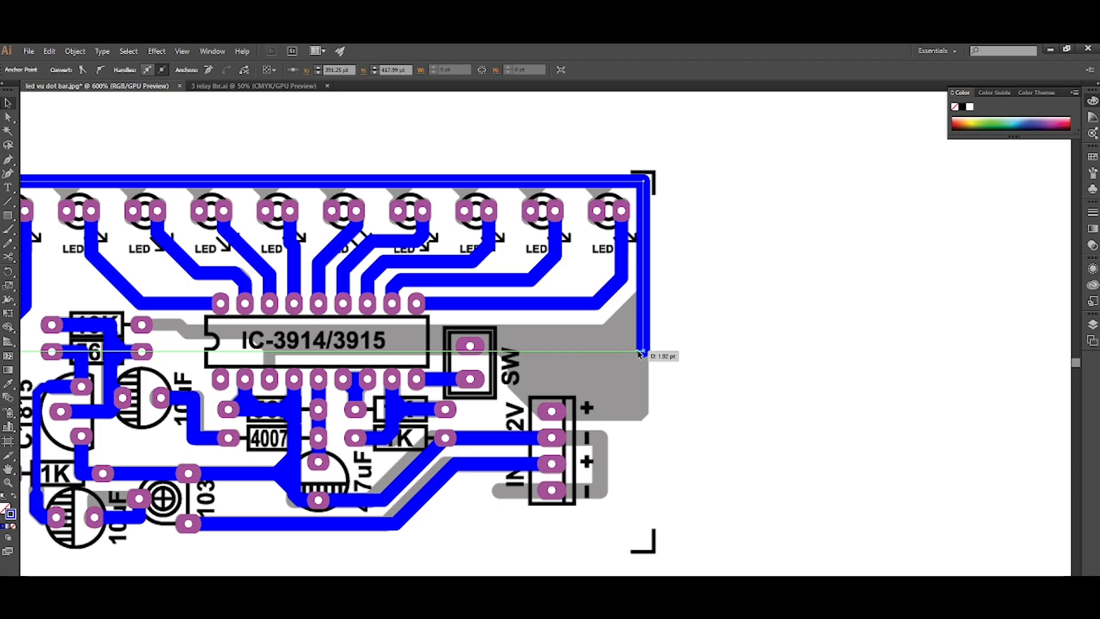
pyautogui.hscroll(-2, 661, 371)
pyautogui.scroll(3, 662, 366)
pyautogui.hscroll(1, 642, 349)
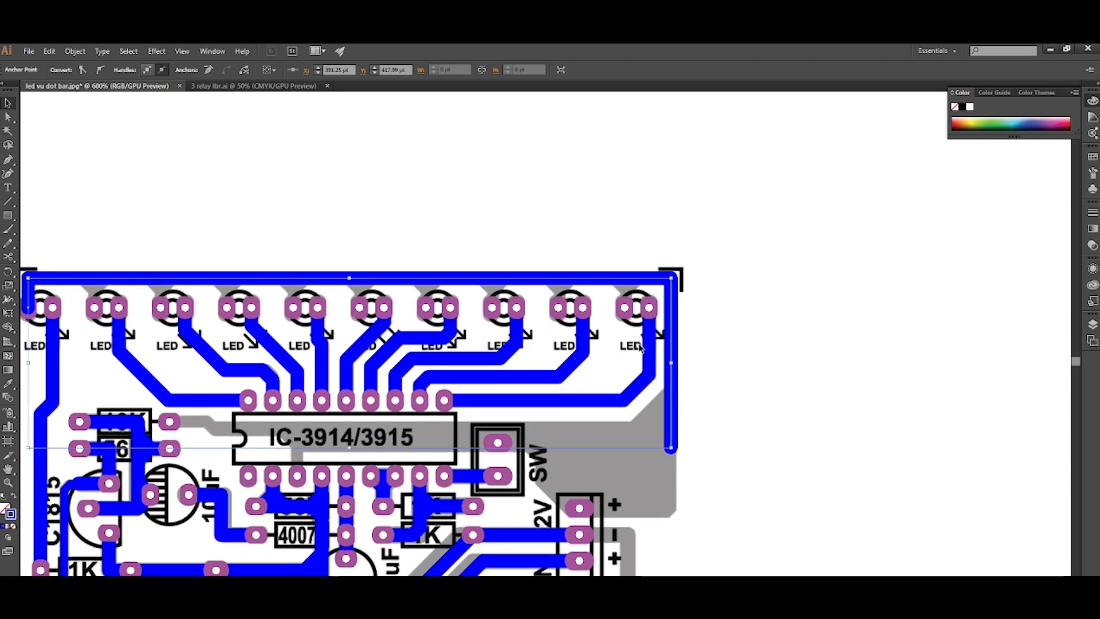
# Draw a Y-shaped track about 6.3 pt wide from the last LED's left pad into the top-edge track, arranged behind the pads.
pyautogui.scroll(5, 640, 348)
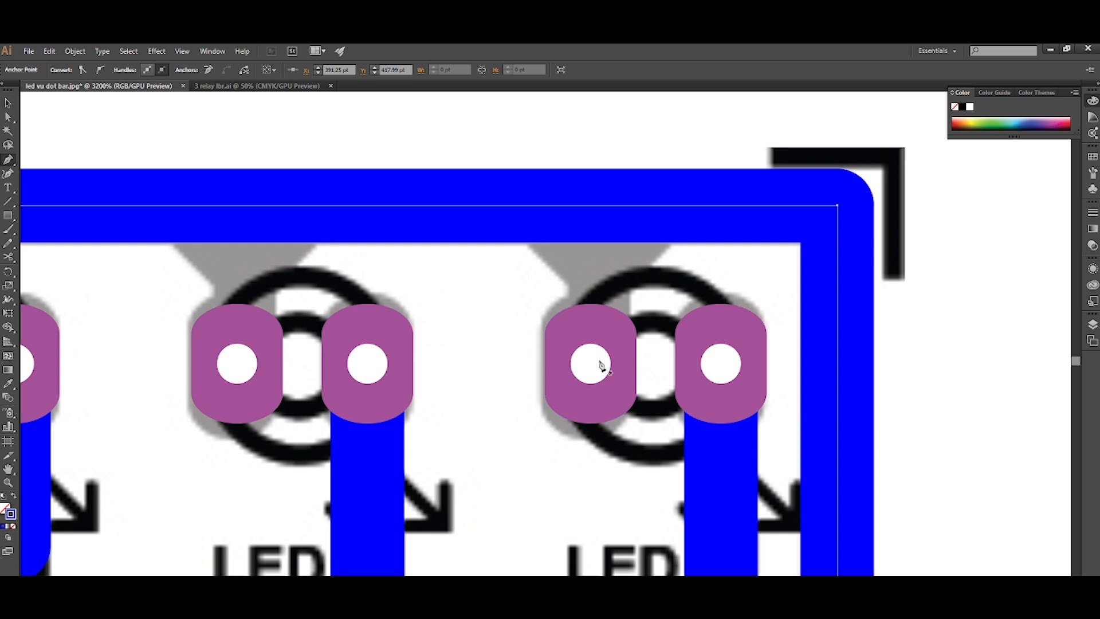
pyautogui.moveTo(590, 363); pyautogui.dragTo(598, 280)
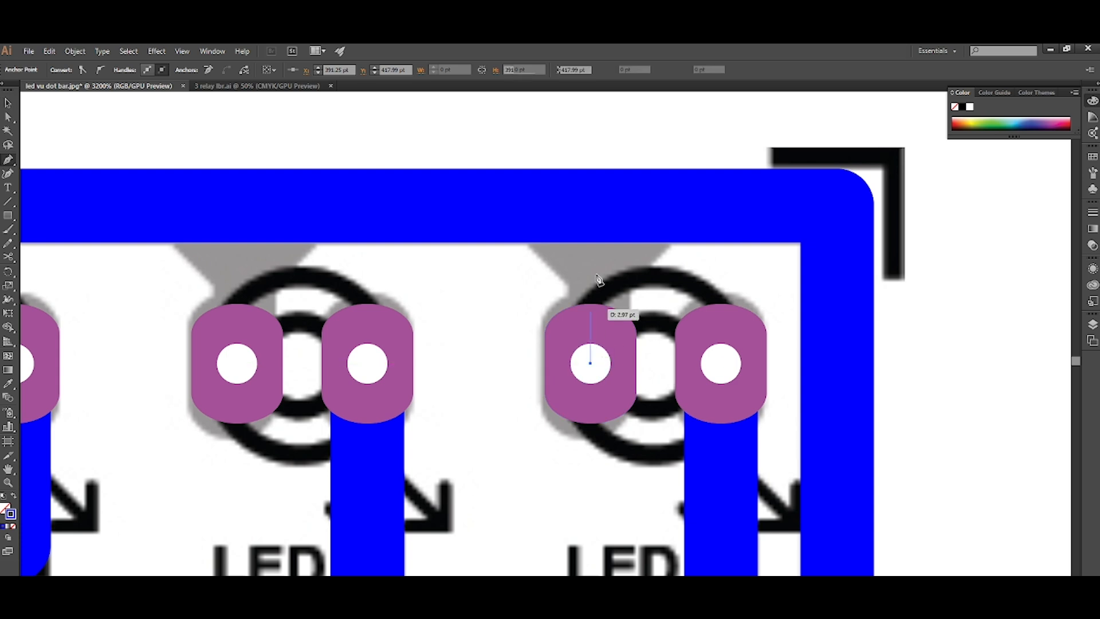
pyautogui.click(591, 213)
pyautogui.click(650, 212)
pyautogui.click(590, 271)
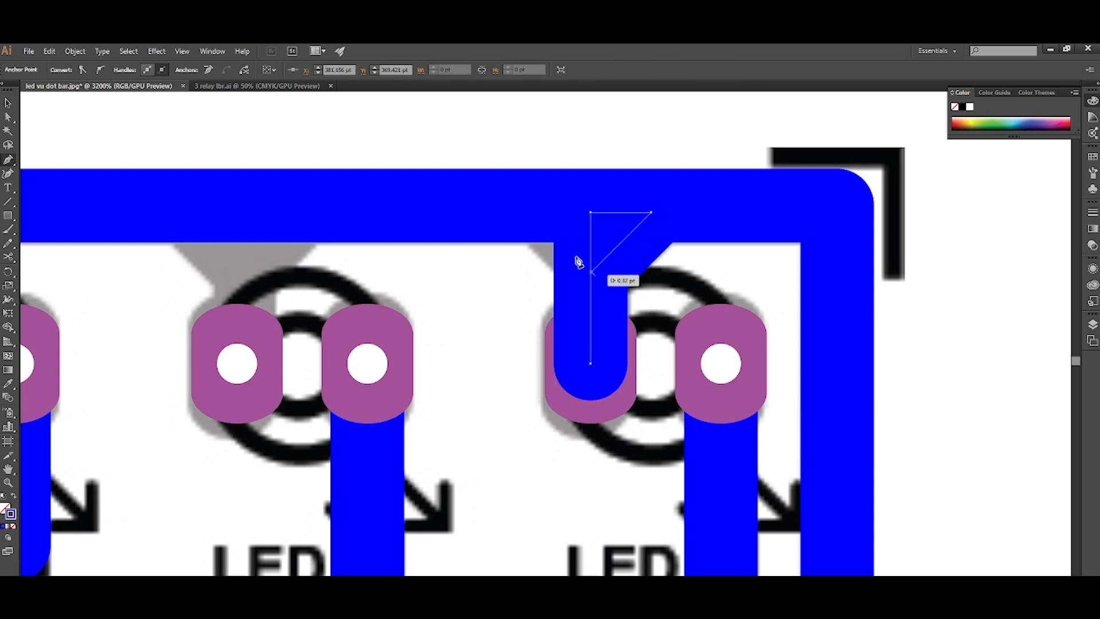
pyautogui.click(537, 216)
pyautogui.hotkey('ctrl', 'shift', '[')
pyautogui.hotkey('ctrl', ']')
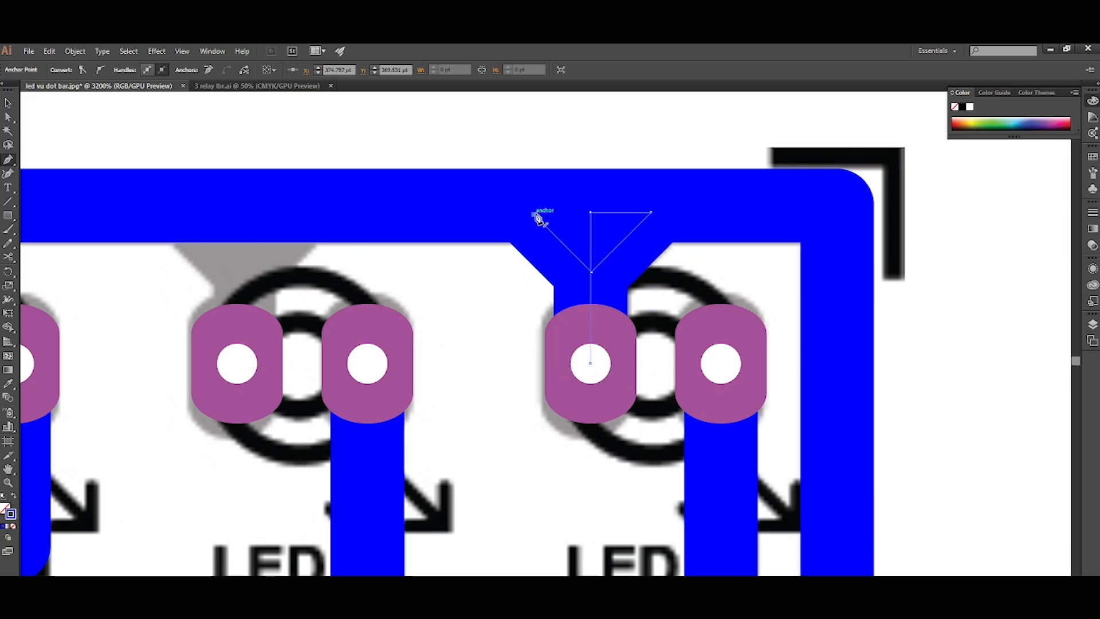
# Copy the Y-shaped connection onto the left pad of the neighbouring ninth LED.
pyautogui.press('v')
pyautogui.scroll(-1, 629, 255)
pyautogui.hscroll(-1, 517, 280)
pyautogui.click(517, 279)
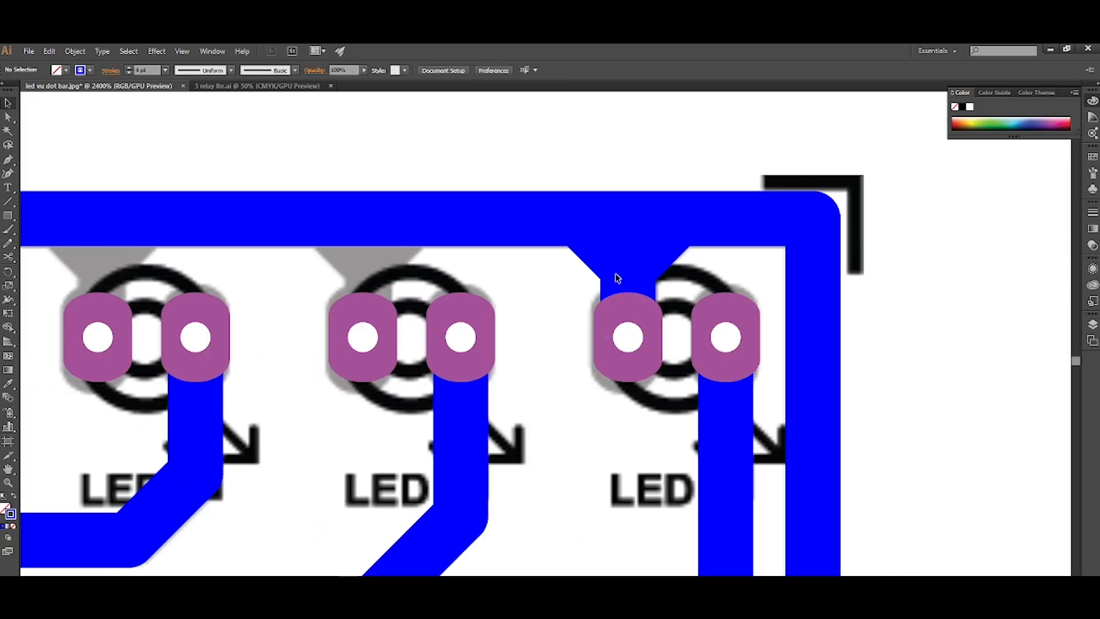
pyautogui.moveTo(630, 277); pyautogui.dragTo(596, 279)
pyautogui.moveTo(392, 297); pyautogui.dragTo(363, 304)
pyautogui.scroll(-2, 508, 355)
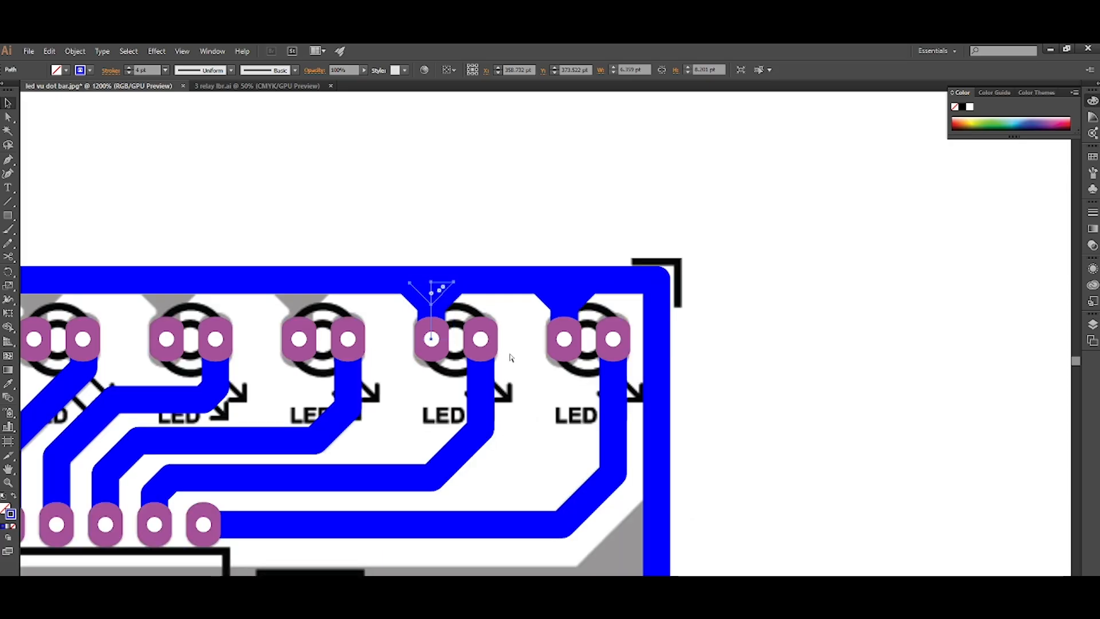
# Repeat the copy at the same spacing along the row, through the second LED's left pad.
pyautogui.hotkey('ctrl', 'd')
pyautogui.hotkey('ctrl', 'd')
pyautogui.hotkey('ctrl', 'd')
pyautogui.scroll(-4, 567, 320)
pyautogui.hotkey('ctrl', 'd')
pyautogui.hotkey('ctrl', 'd')
pyautogui.click(364, 277)
pyautogui.hscroll(3, 365, 277)
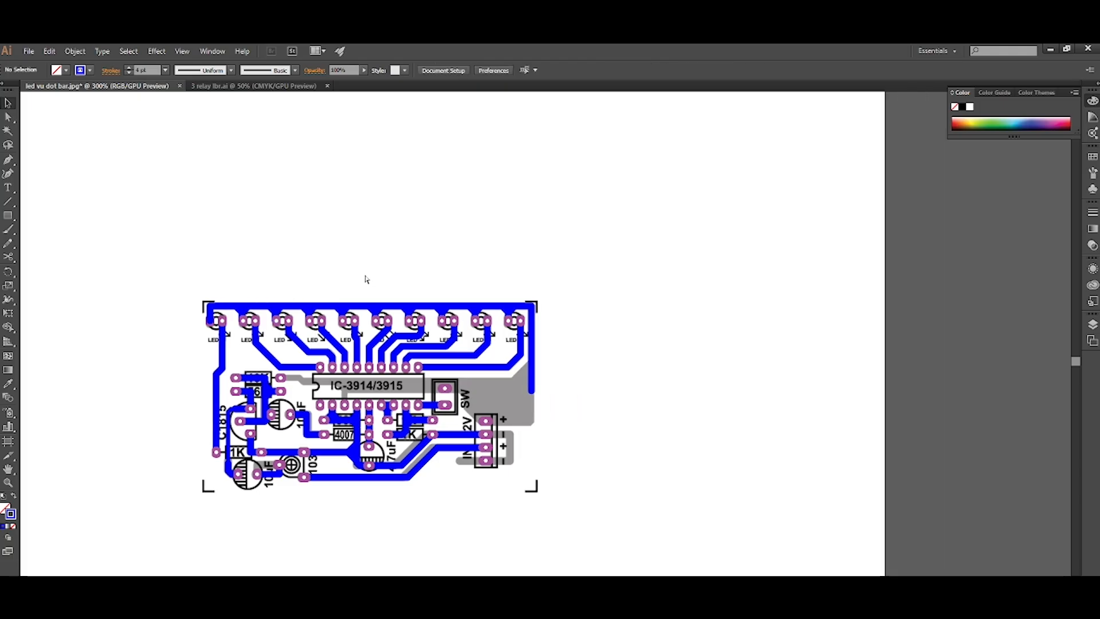
# Outline the stroke of the track running along the board's top and right edges.
pyautogui.scroll(2, 511, 374)
pyautogui.click(498, 360)
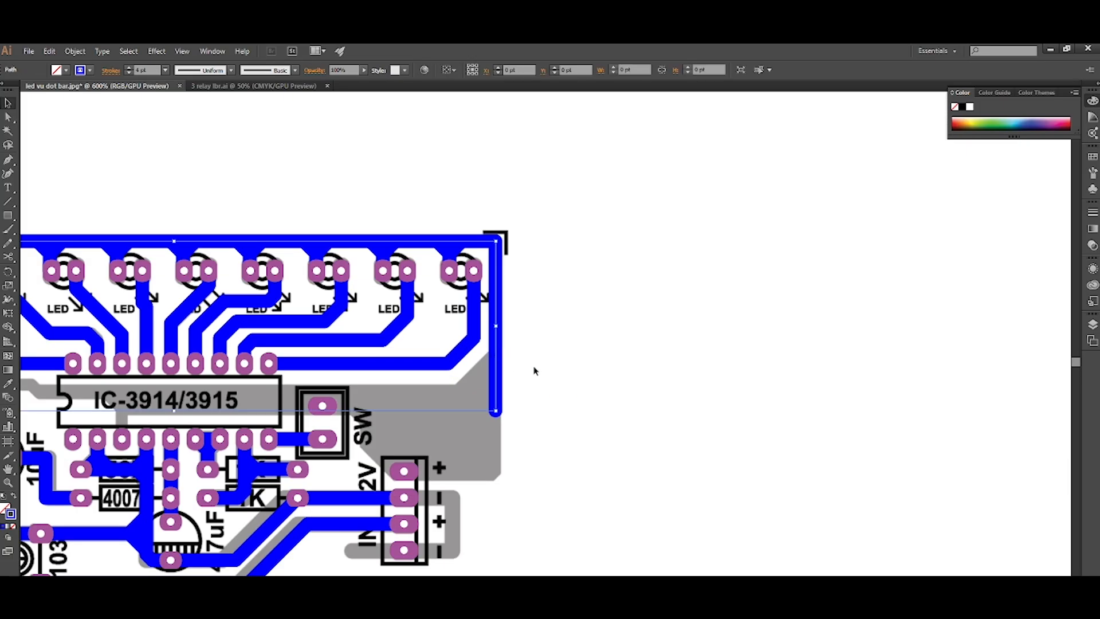
pyautogui.hotkey('alt', 'o')
pyautogui.press('p')
pyautogui.press('u')
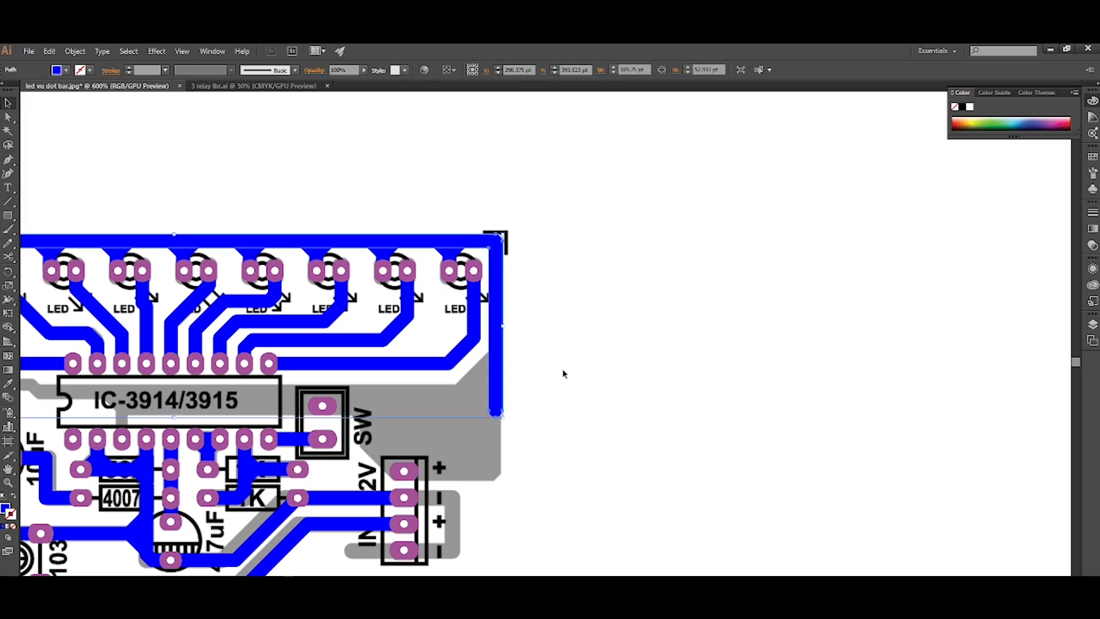
pyautogui.click(564, 374)
# Draw a track from the 10K's right pad across the IC to the right-edge track, about 144 pt long, as a blue stroke behind the pads.
pyautogui.scroll(-3, 565, 373)
pyautogui.hscroll(-5, 517, 385)
pyautogui.scroll(2, 516, 386)
pyautogui.hscroll(-2, 466, 389)
pyautogui.hscroll(1, 465, 389)
pyautogui.scroll(4, 466, 389)
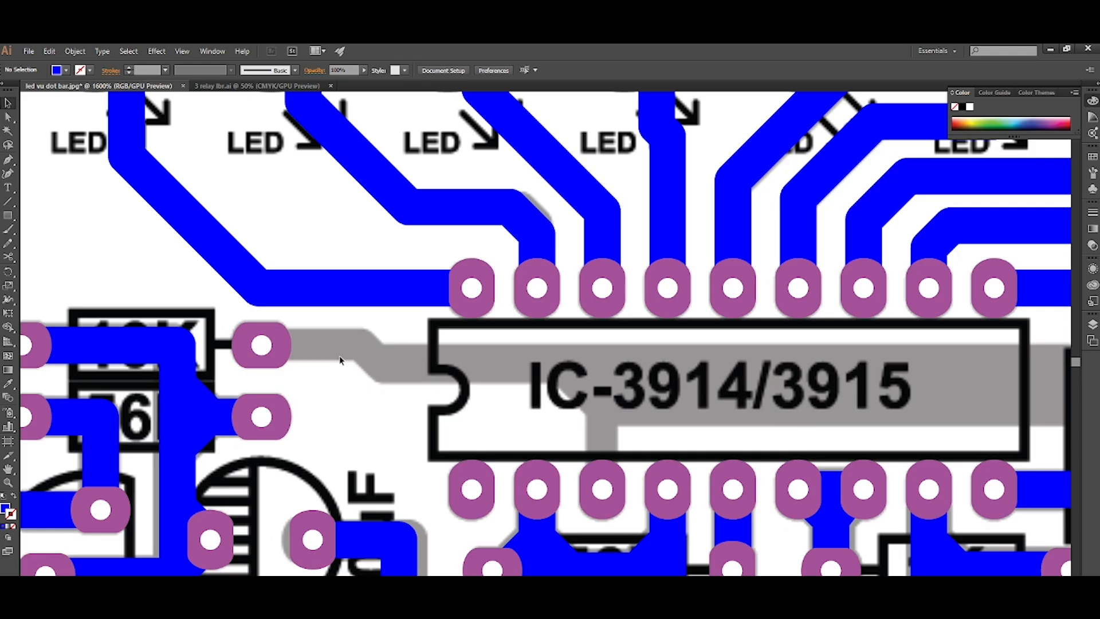
pyautogui.click(261, 346)
pyautogui.scroll(-1, 262, 346)
pyautogui.click(334, 346)
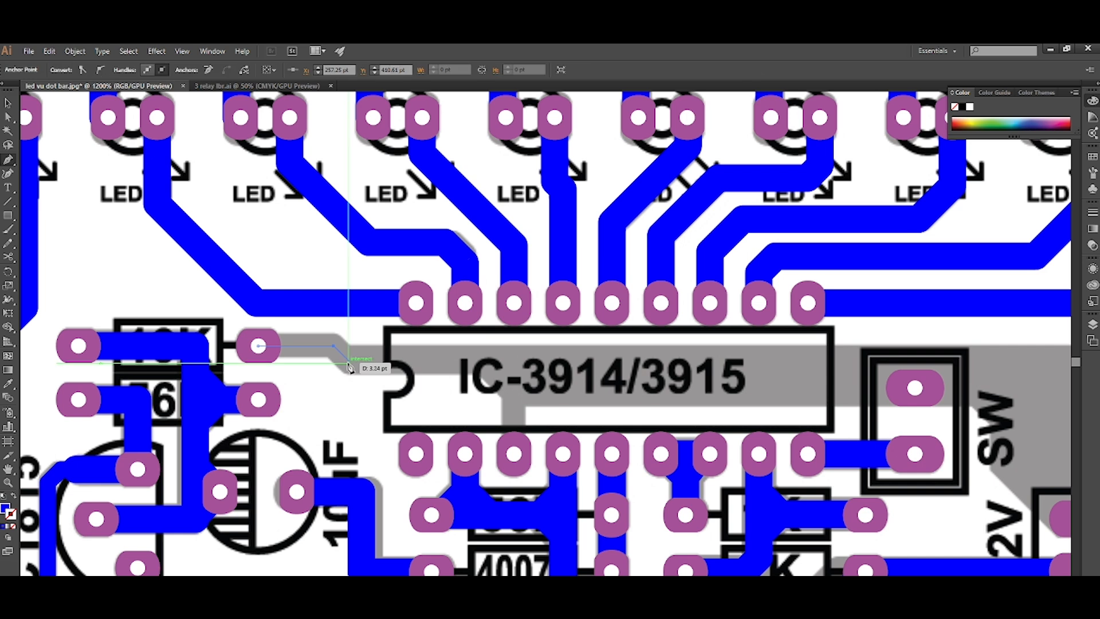
pyautogui.click(348, 364)
pyautogui.scroll(-1, 347, 365)
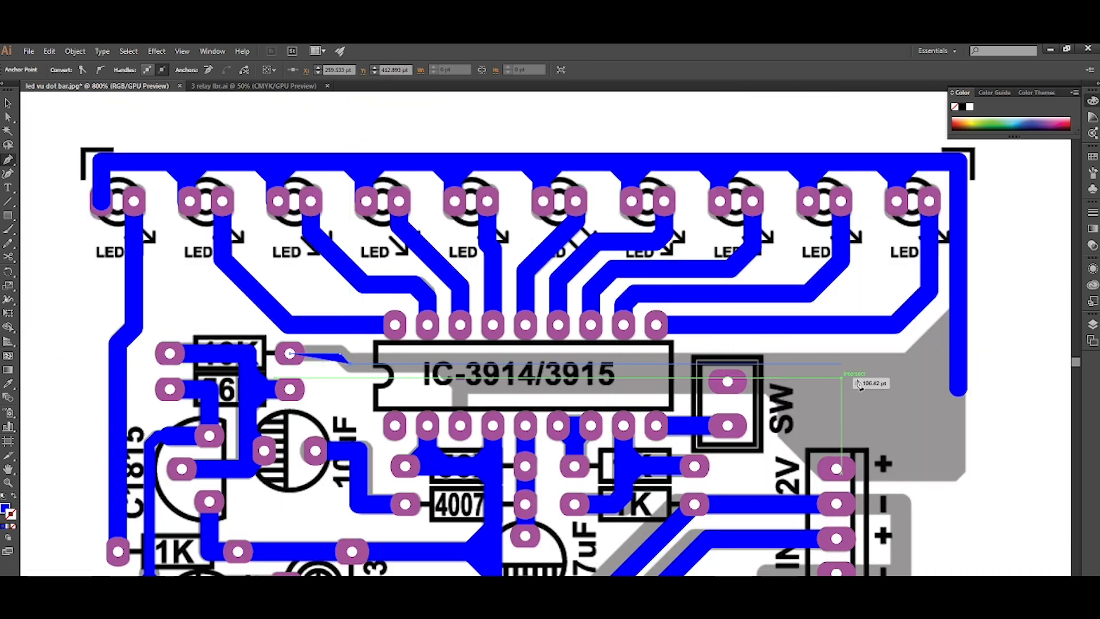
pyautogui.click(953, 370)
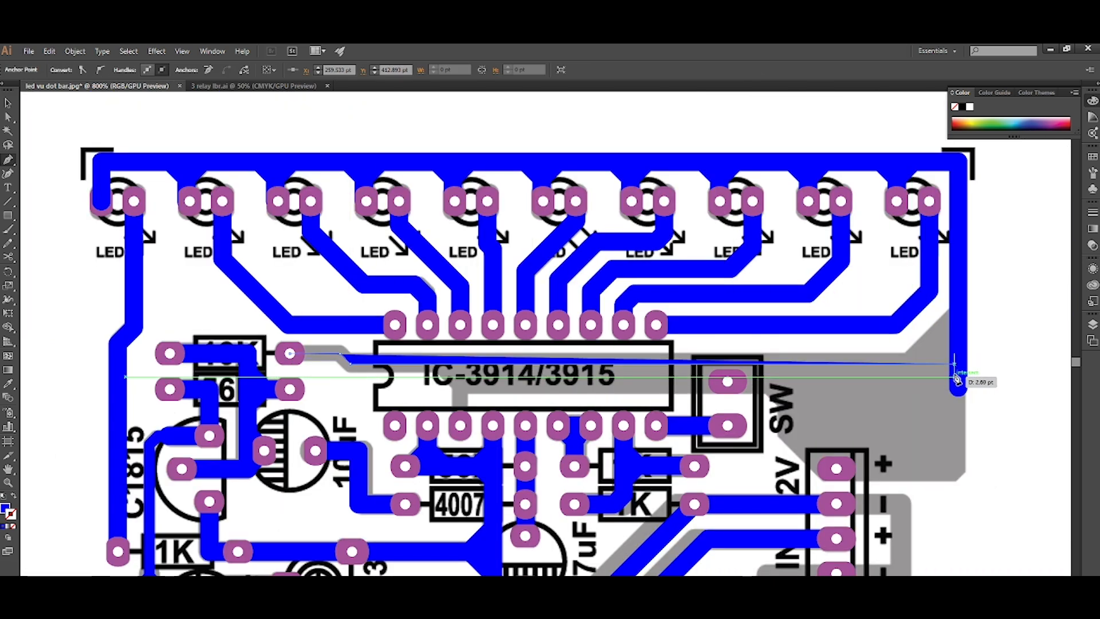
pyautogui.hotkey('shift', 'x')
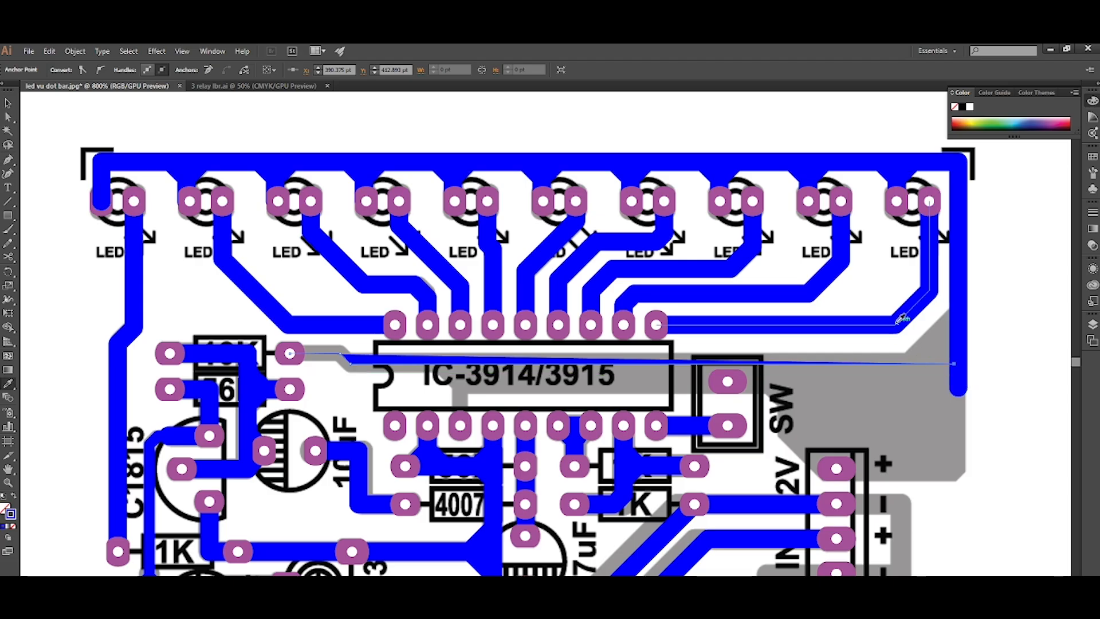
pyautogui.press('v')
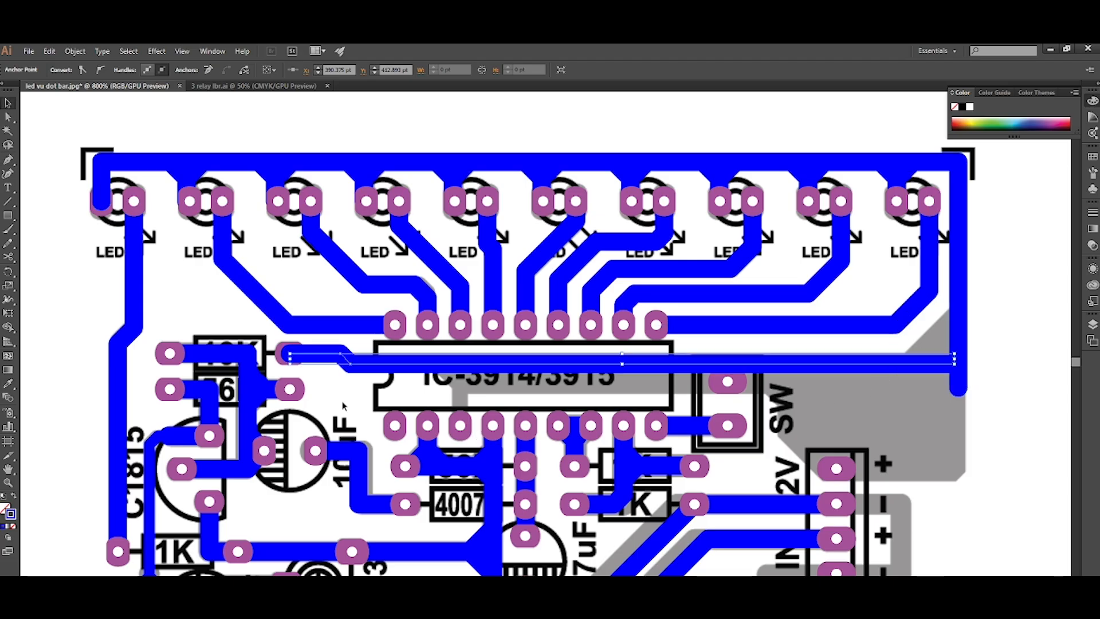
pyautogui.hscroll(3, 341, 405)
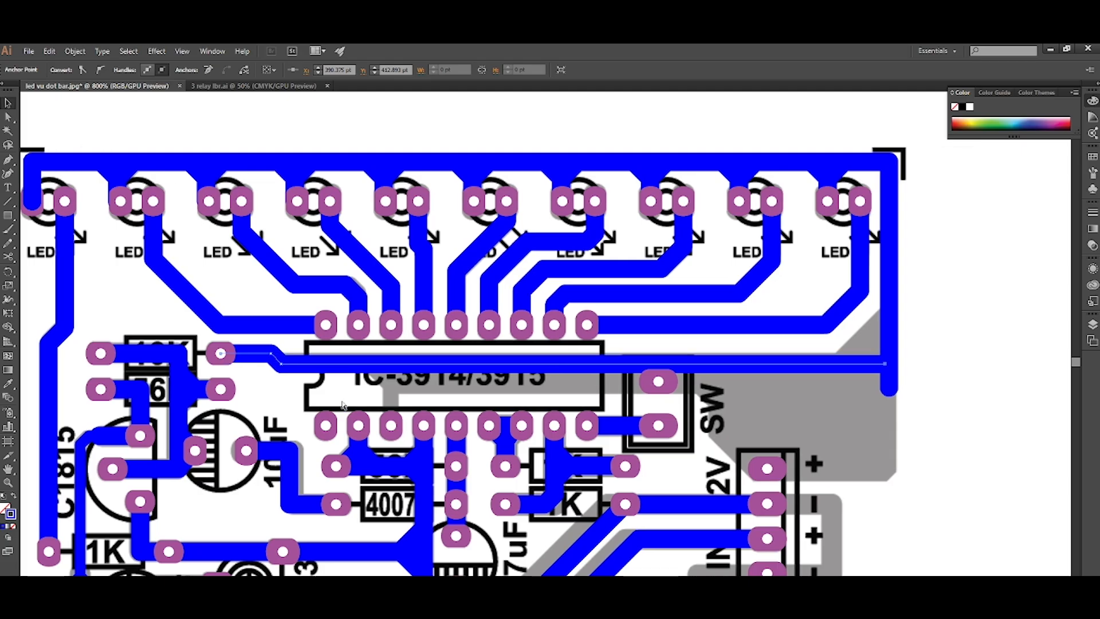
# Draw a Y-shaped branch from the IC's third lower pin up into the horizontal track, behind the pads.
pyautogui.scroll(3, 342, 405)
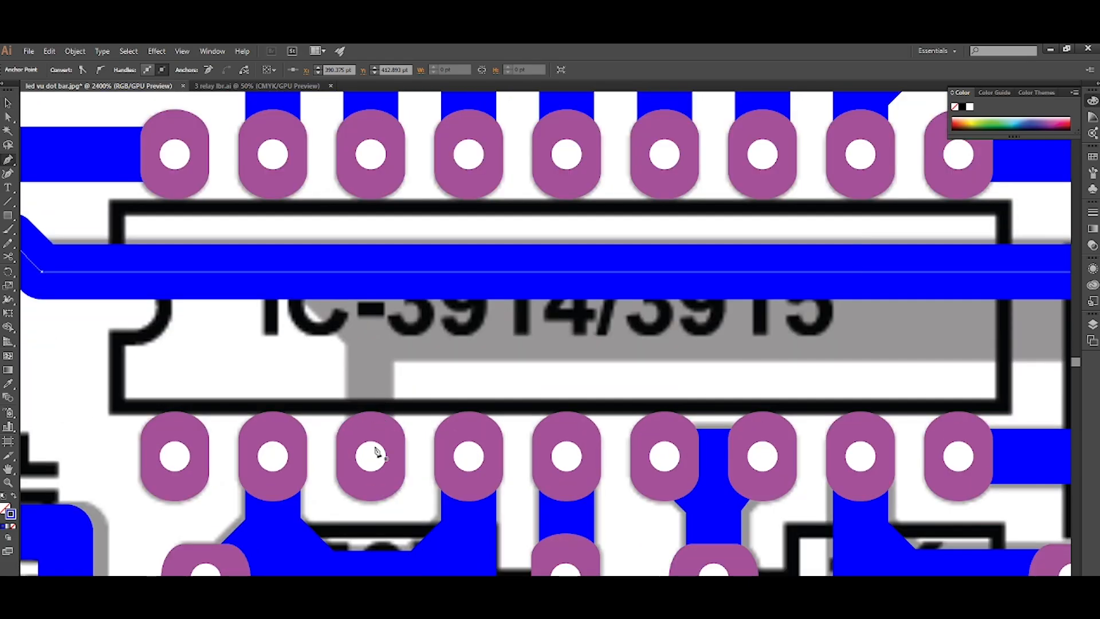
pyautogui.click(370, 455)
pyautogui.click(370, 274)
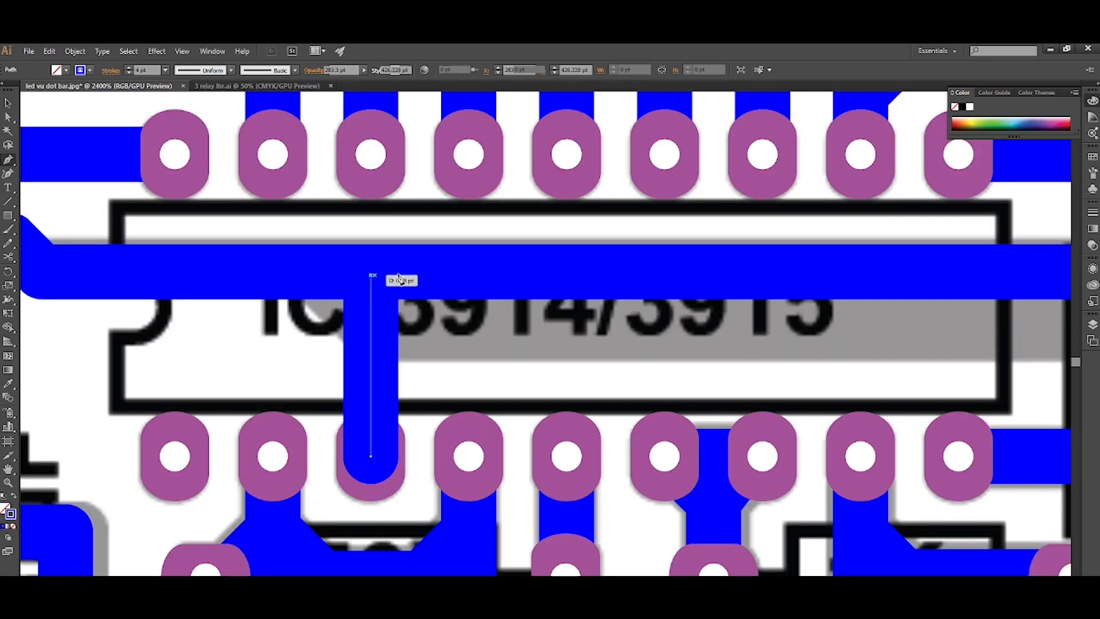
pyautogui.click(429, 274)
pyautogui.click(372, 333)
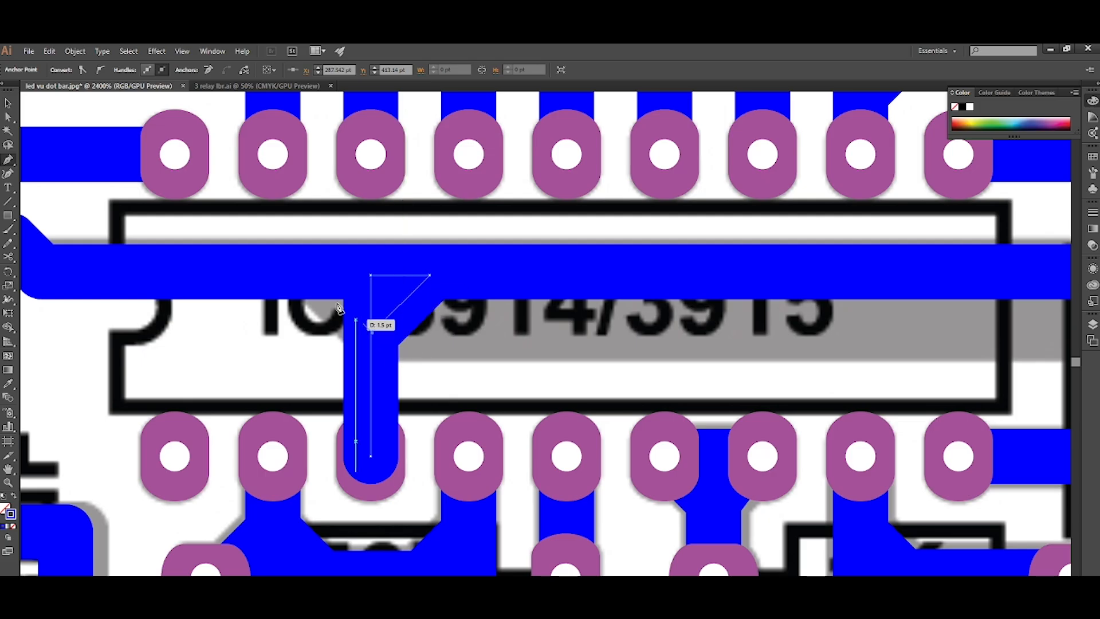
pyautogui.click(318, 275)
pyautogui.hotkey('ctrl', 'shift', '[')
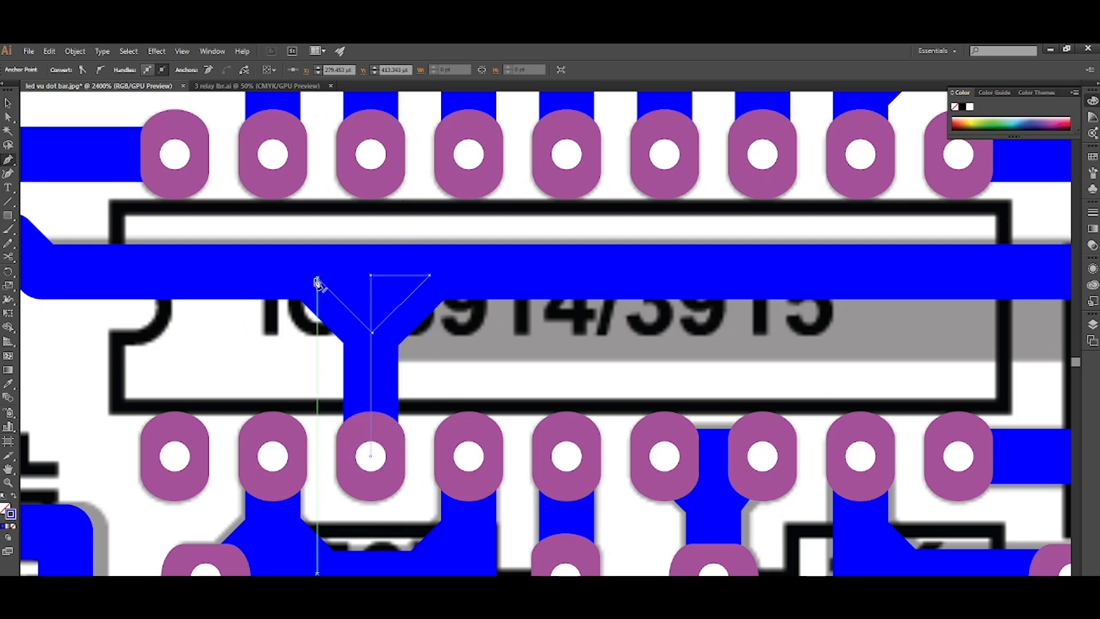
# Outline the stroke of the long horizontal track crossing the IC.
pyautogui.scroll(-2, 315, 281)
pyautogui.hscroll(3, 315, 281)
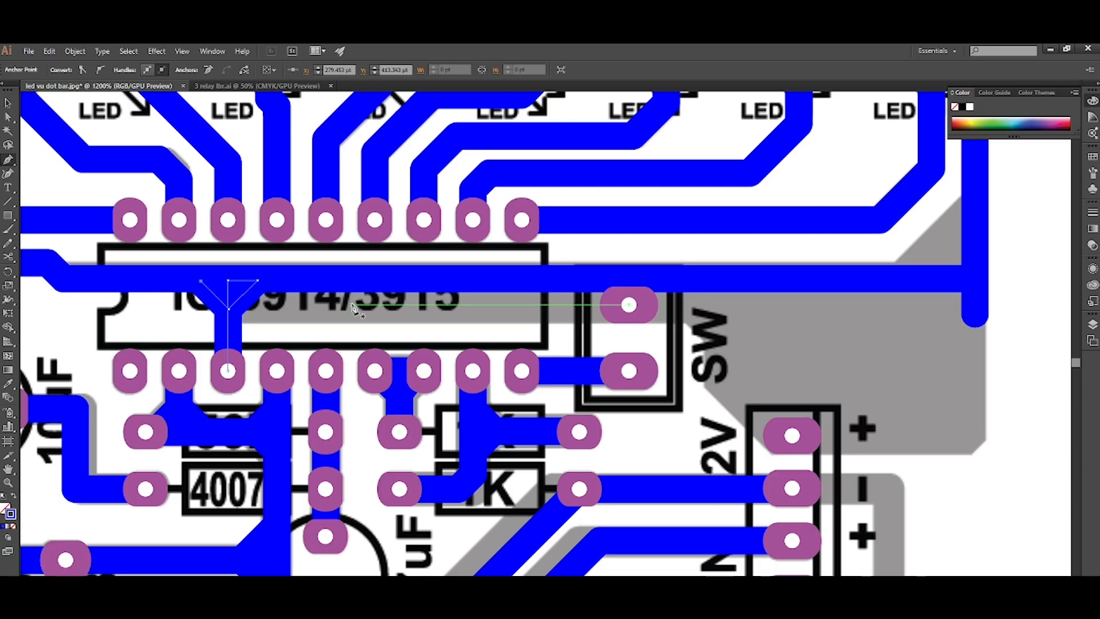
pyautogui.click(352, 280)
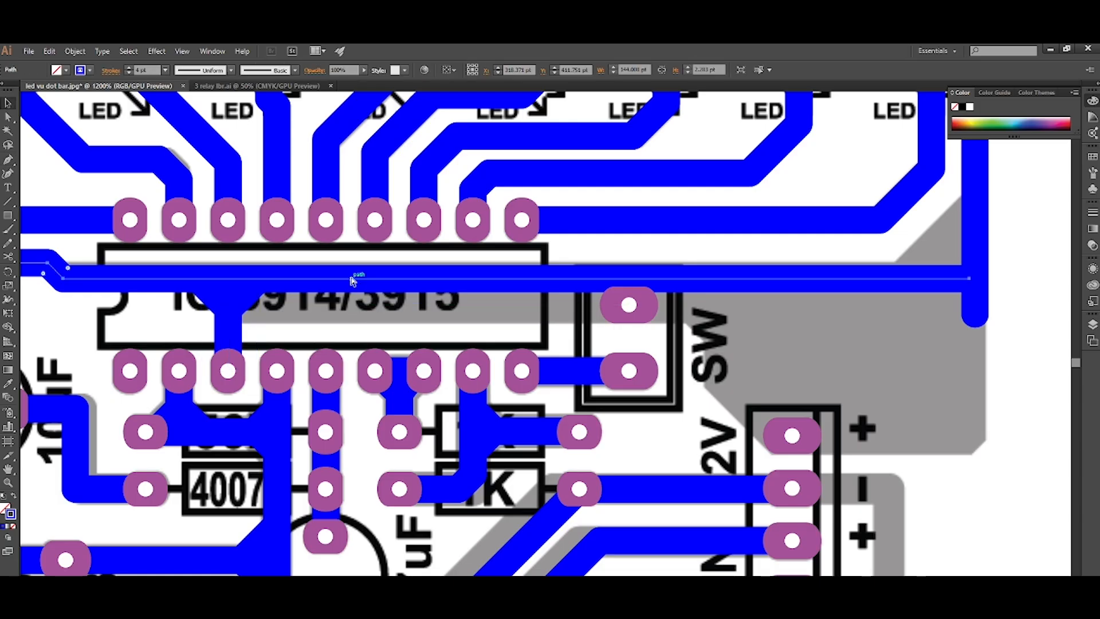
pyautogui.hotkey('ctrl', 'shift', 'o')
pyautogui.click(341, 314)
pyautogui.scroll(-1, 341, 314)
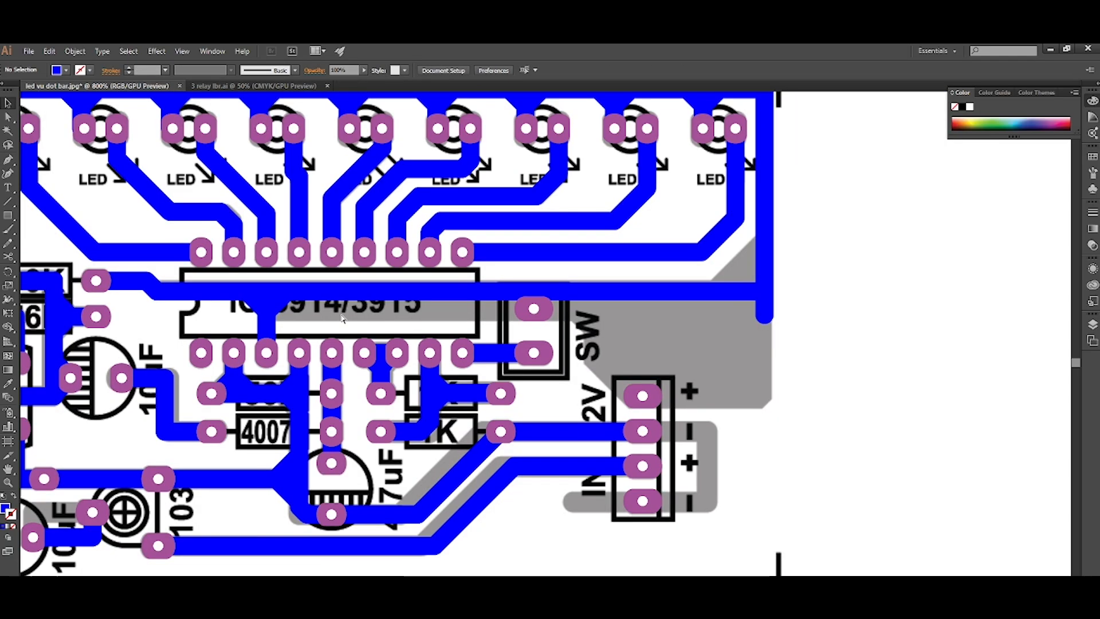
# Start the large copper area's outline at the IC's third-pin branch, running across past SW and down beside the 12V connector's + pad.
pyautogui.hscroll(1, 341, 314)
pyautogui.scroll(1, 283, 309)
pyautogui.press('p')
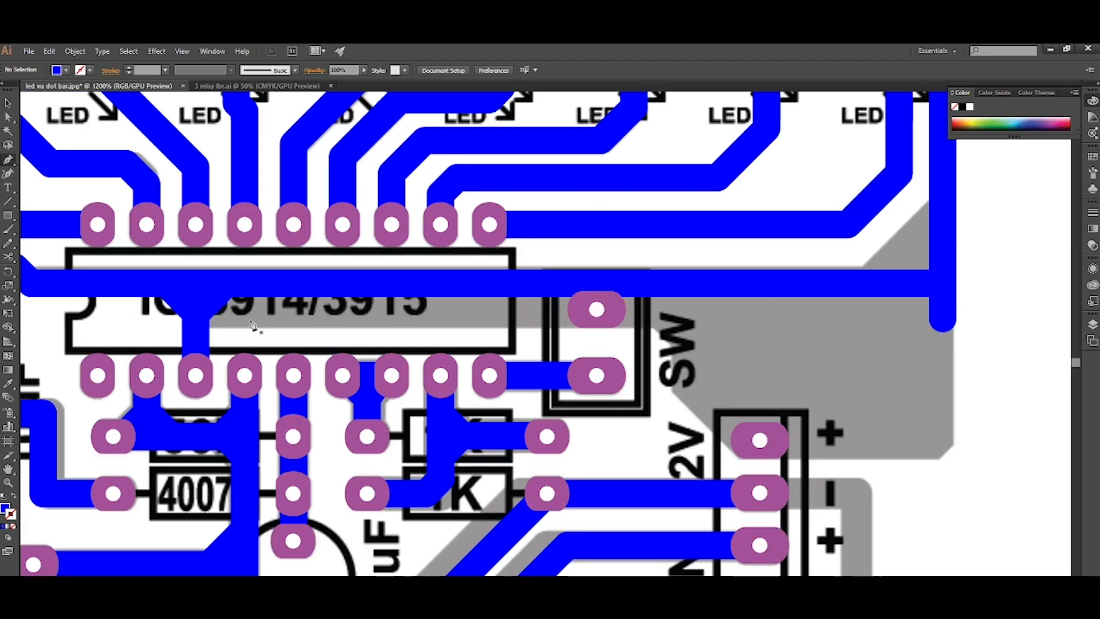
pyautogui.click(205, 332)
pyautogui.click(674, 332)
pyautogui.click(675, 454)
pyautogui.scroll(-2, 675, 455)
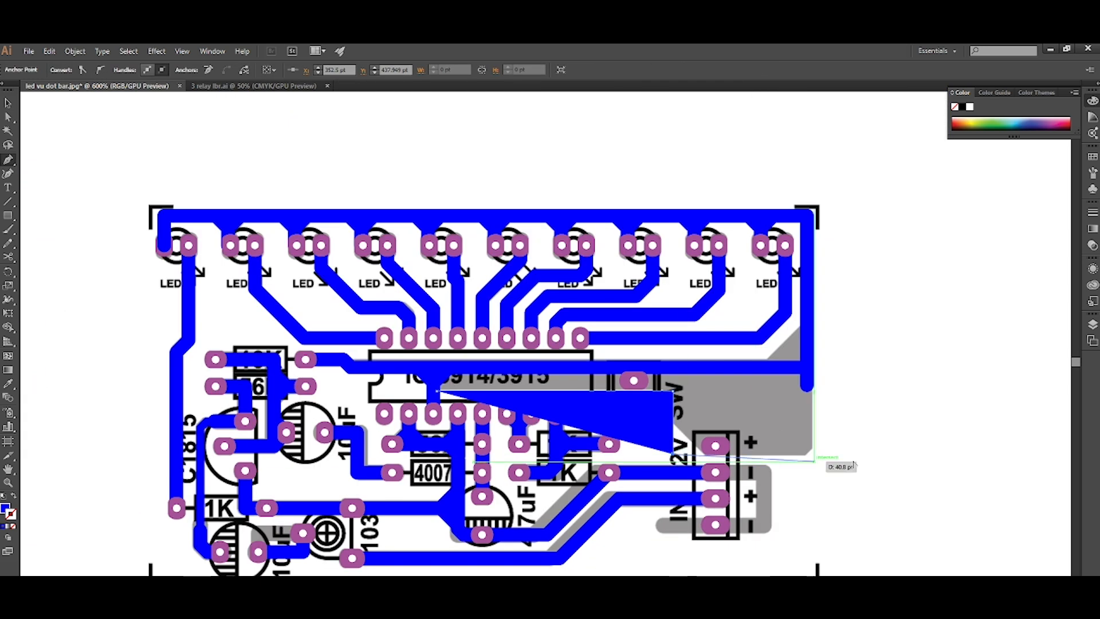
# Extend the copper area's outline about 41 pt across to the board's right edge and about 42 pt up, with no fill.
pyautogui.scroll(1, 819, 454)
pyautogui.click(811, 453)
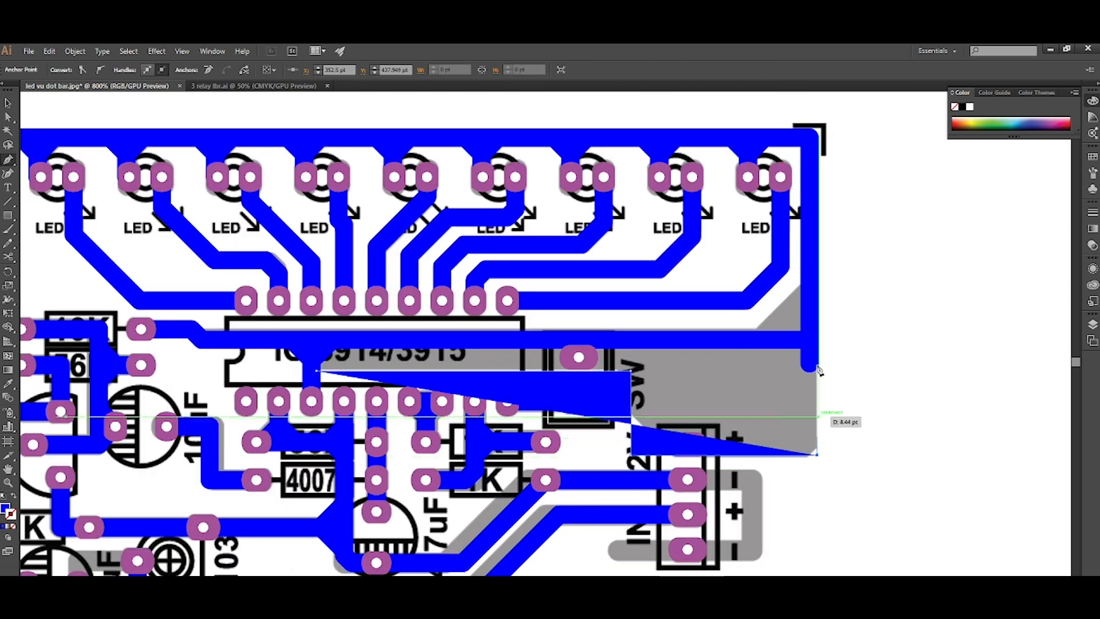
pyautogui.hotkey('ctrl', 'z')
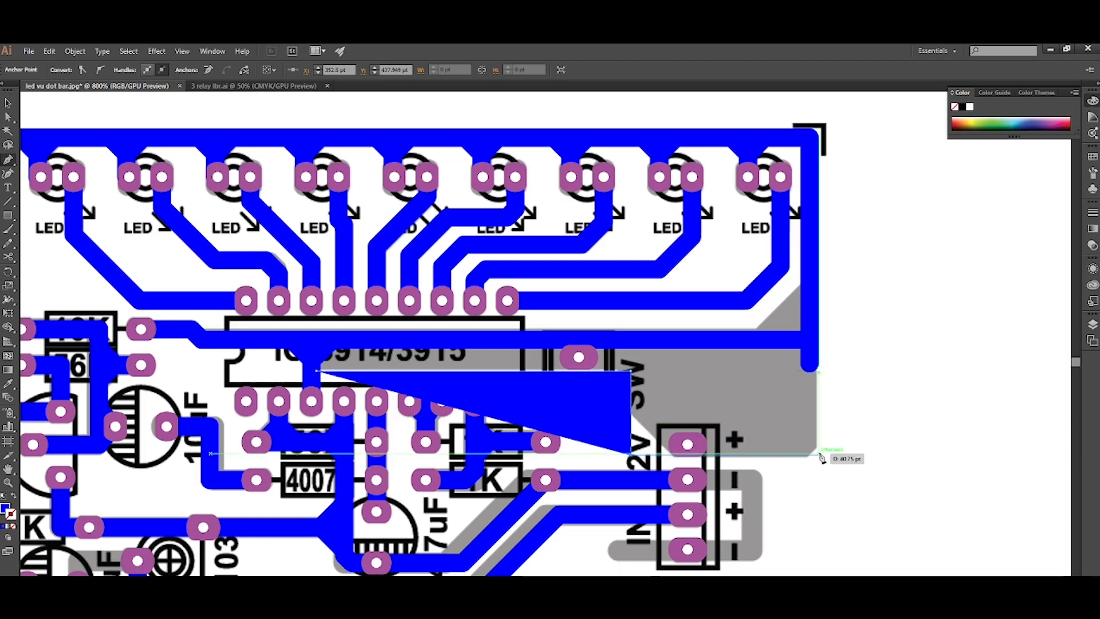
pyautogui.click(819, 455)
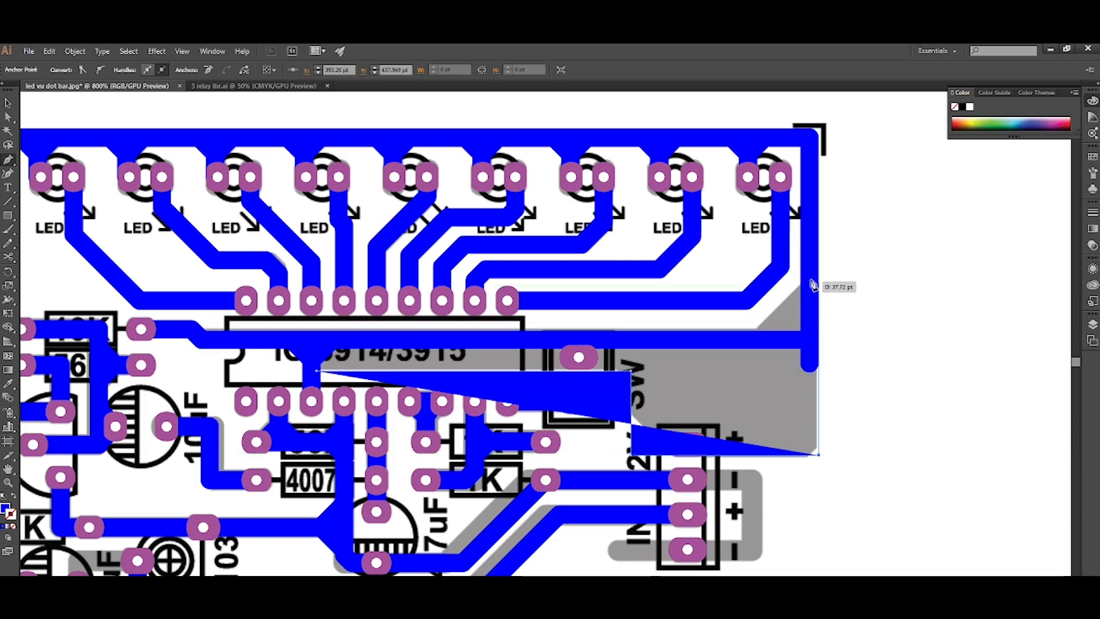
pyautogui.click(818, 261)
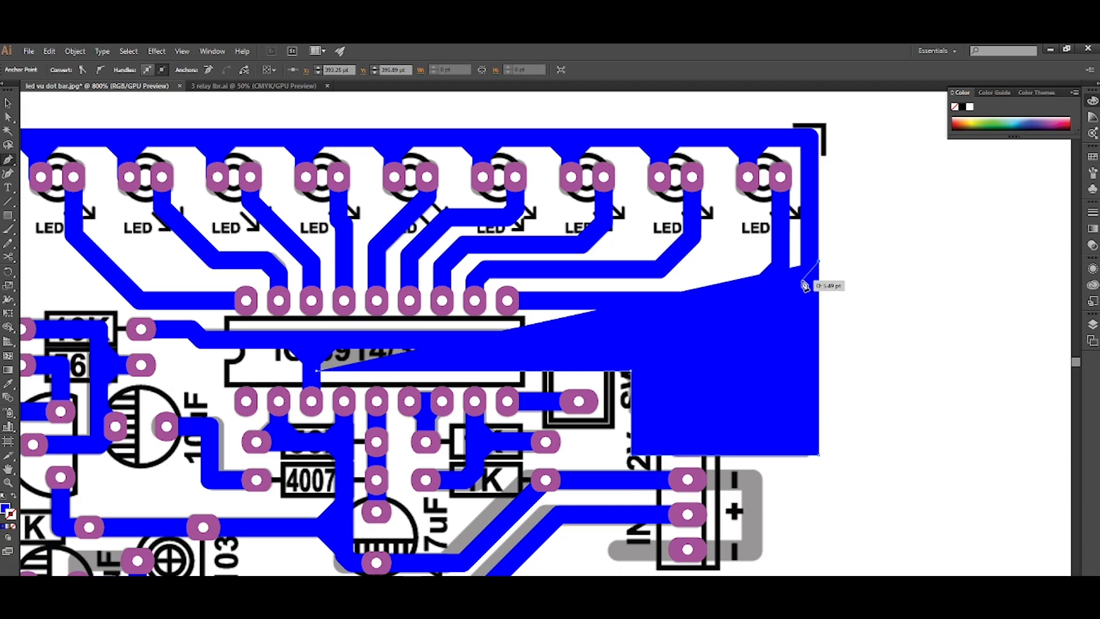
pyautogui.press('/')
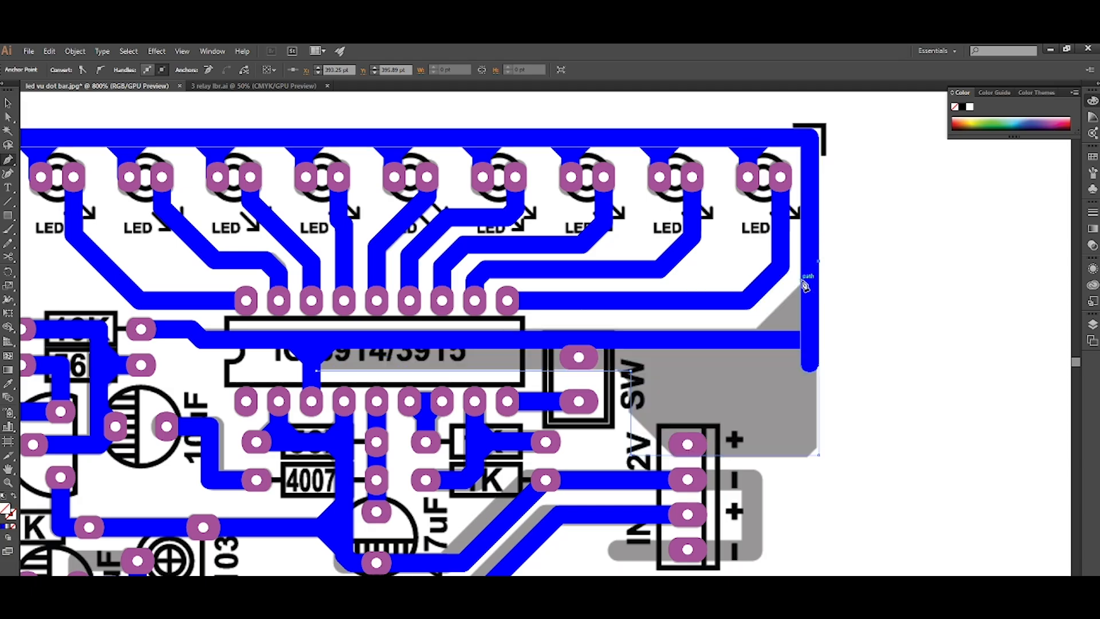
# Close the copper area's outline along the horizontal track, fill it with the tracks' blue and arrange it behind the pads.
pyautogui.keyDown('shift'); pyautogui.click(753, 346); pyautogui.keyUp('shift')
pyautogui.scroll(2, 449, 347)
pyautogui.keyDown('shift'); pyautogui.click(202, 357); pyautogui.keyUp('shift')
pyautogui.click(182, 394)
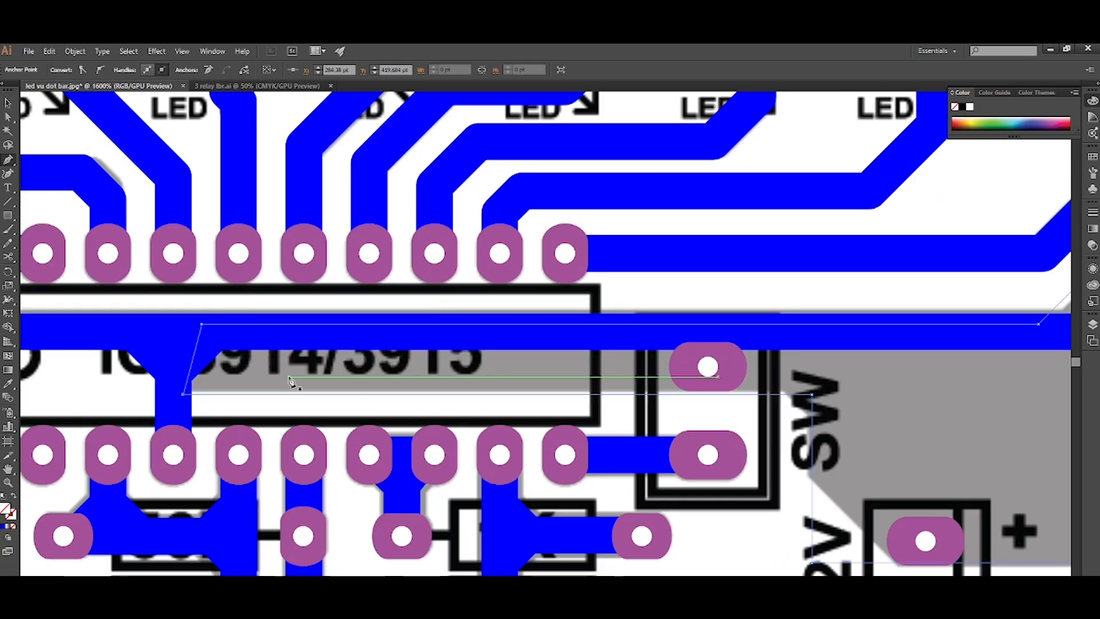
pyautogui.click(656, 319)
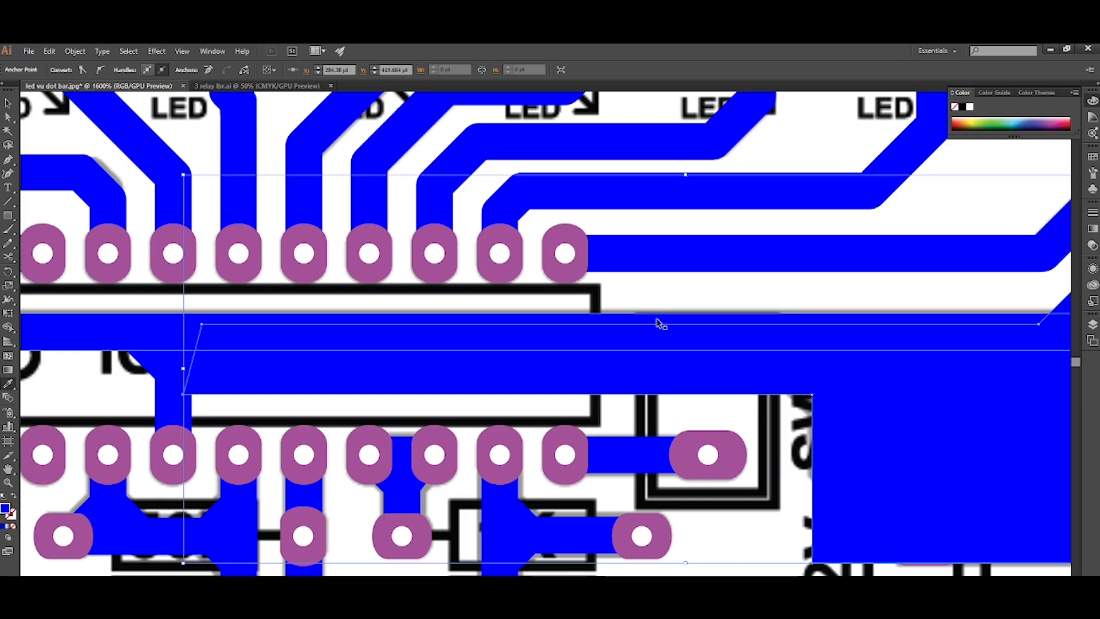
pyautogui.hotkey('ctrl', 'shift', '[')
pyautogui.hotkey('ctrl', ']')
# Bevel the copper area's inner corner beside SW by about 3.82 pt and its lower corner at the 12V connector by about 2.4 pt.
pyautogui.scroll(-4, 656, 319)
pyautogui.hscroll(1, 658, 324)
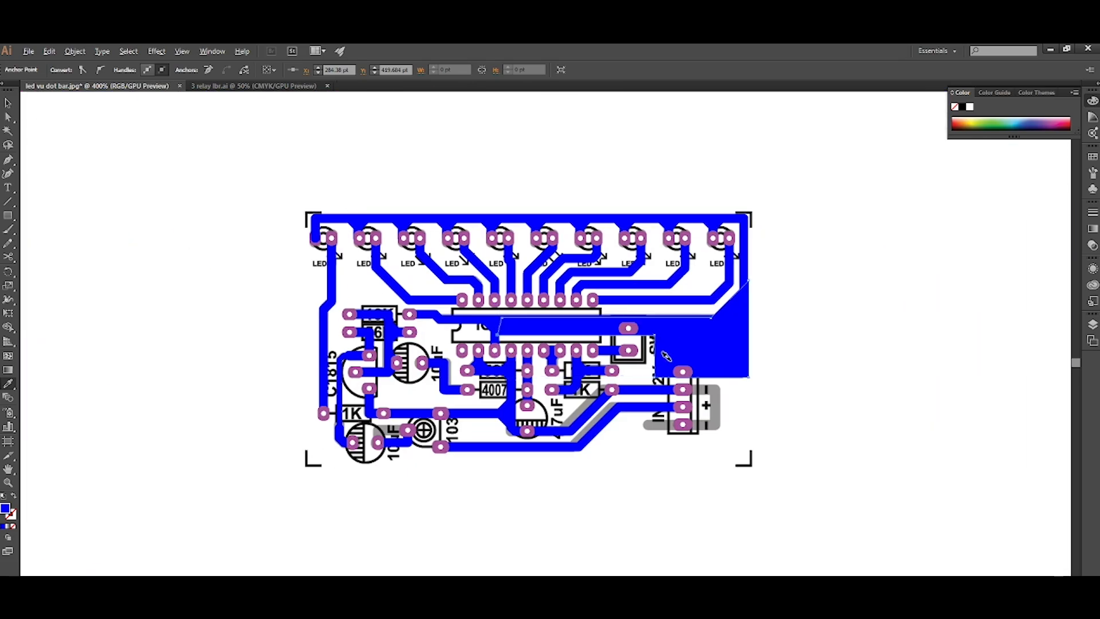
pyautogui.scroll(3, 667, 361)
pyautogui.press('a')
pyautogui.click(619, 283)
pyautogui.moveTo(613, 292); pyautogui.dragTo(618, 312)
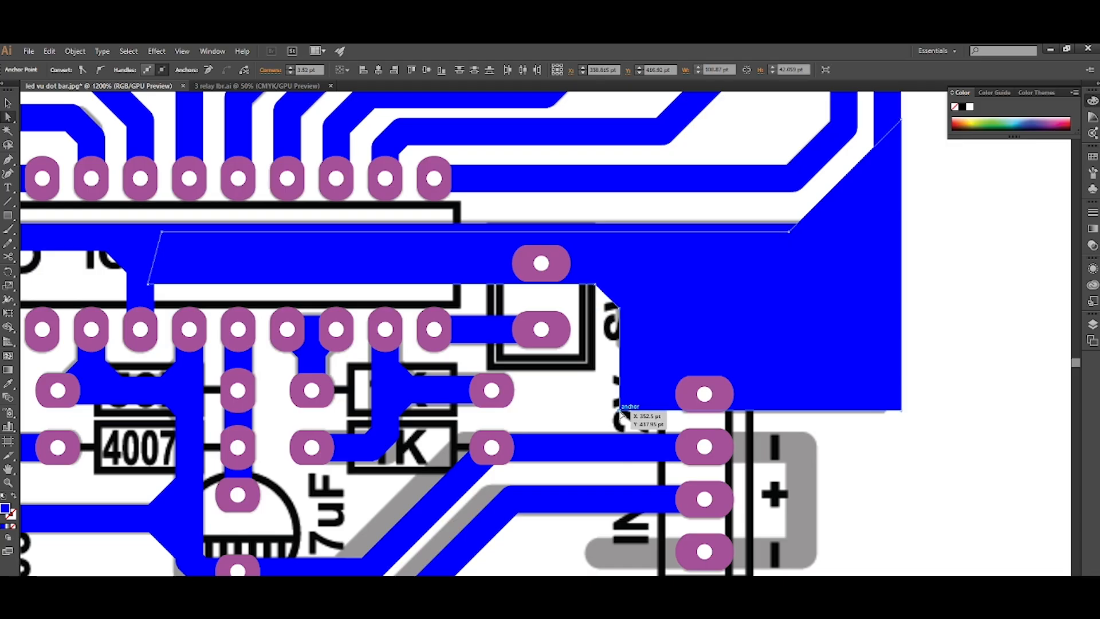
pyautogui.click(620, 409)
pyautogui.moveTo(627, 402); pyautogui.dragTo(636, 394)
pyautogui.scroll(-2, 636, 393)
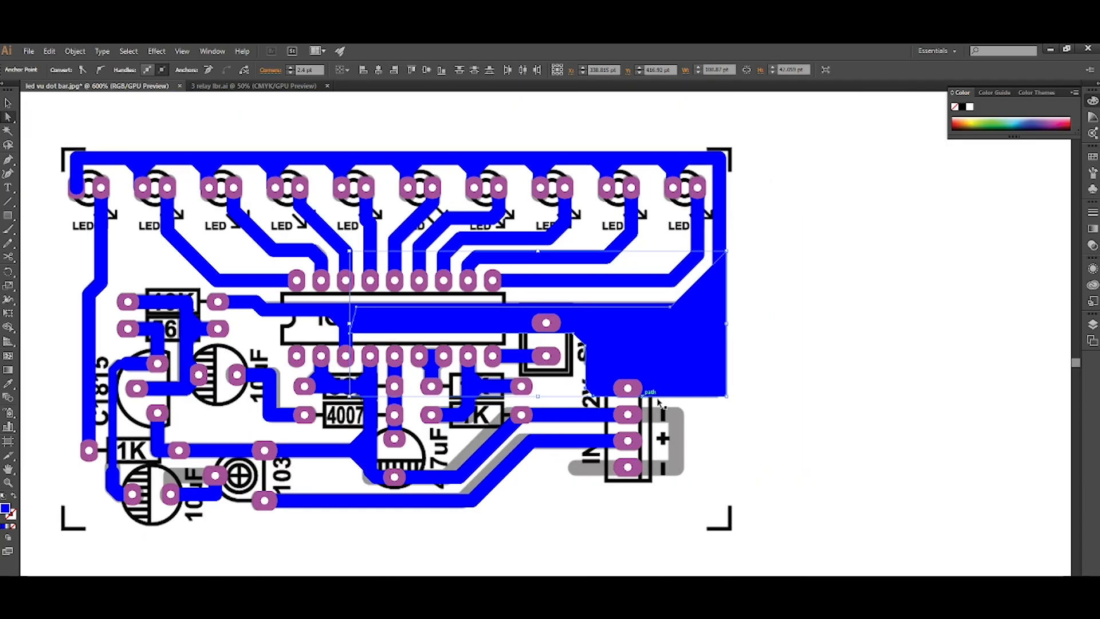
# Round the large copper area's lower outer corner, at the board's edge above the 12V connector's symbols, by about 1.76 pt.
pyautogui.scroll(2, 705, 404)
pyautogui.click(744, 394)
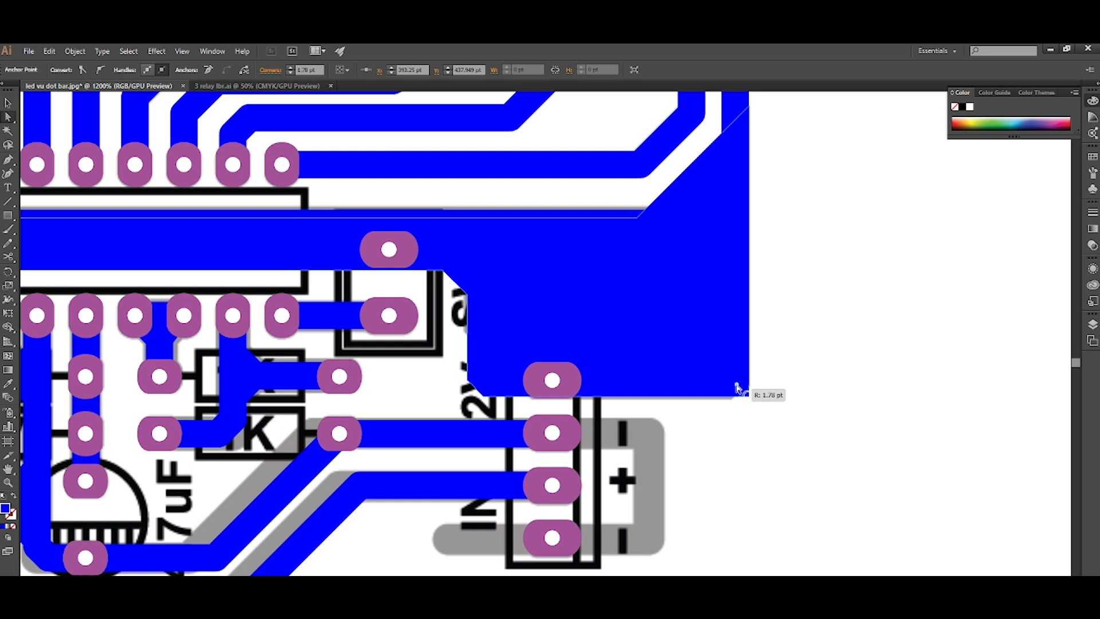
pyautogui.click(724, 417)
pyautogui.scroll(-3, 724, 417)
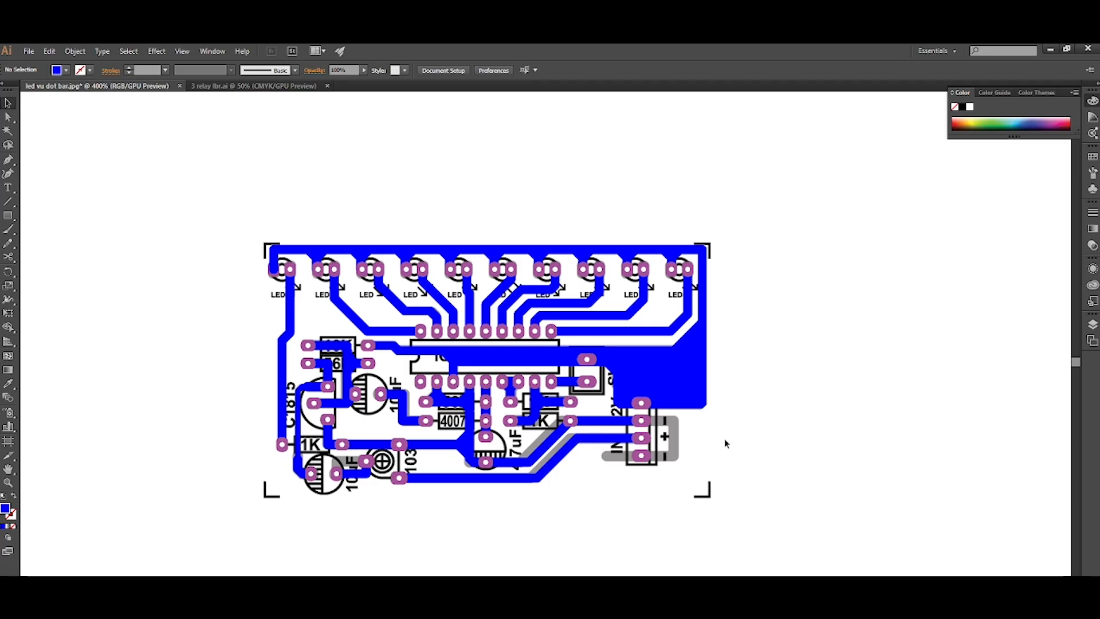
# Show all the hidden green component outlines and labels over the board and leave them deselected.
pyautogui.hotkey('ctrl', 'a')
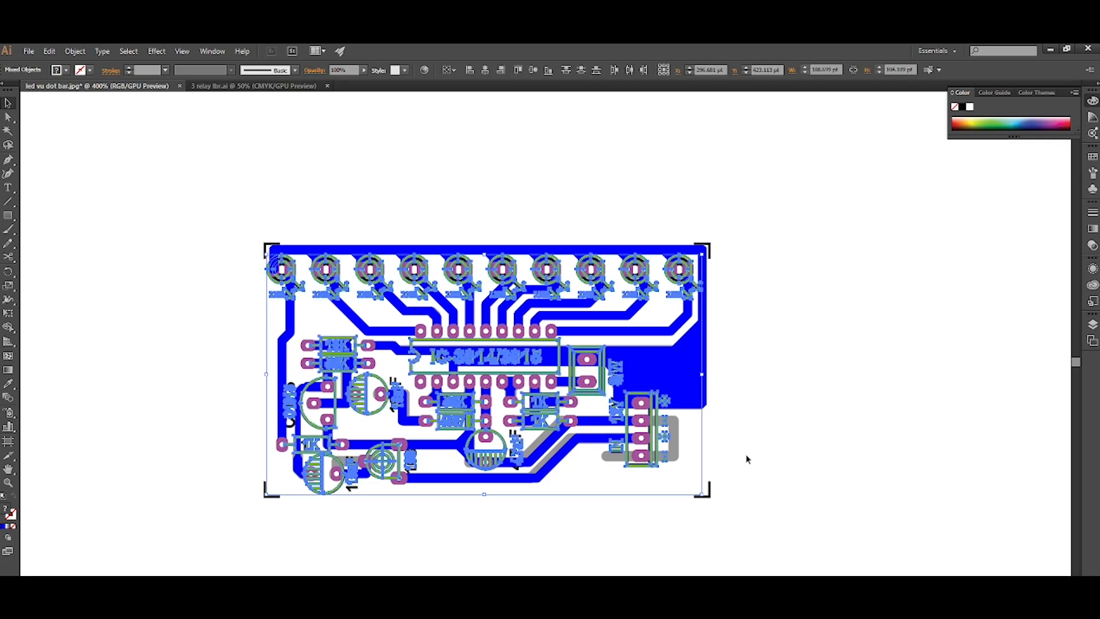
pyautogui.click(746, 459)
pyautogui.hscroll(3, 729, 449)
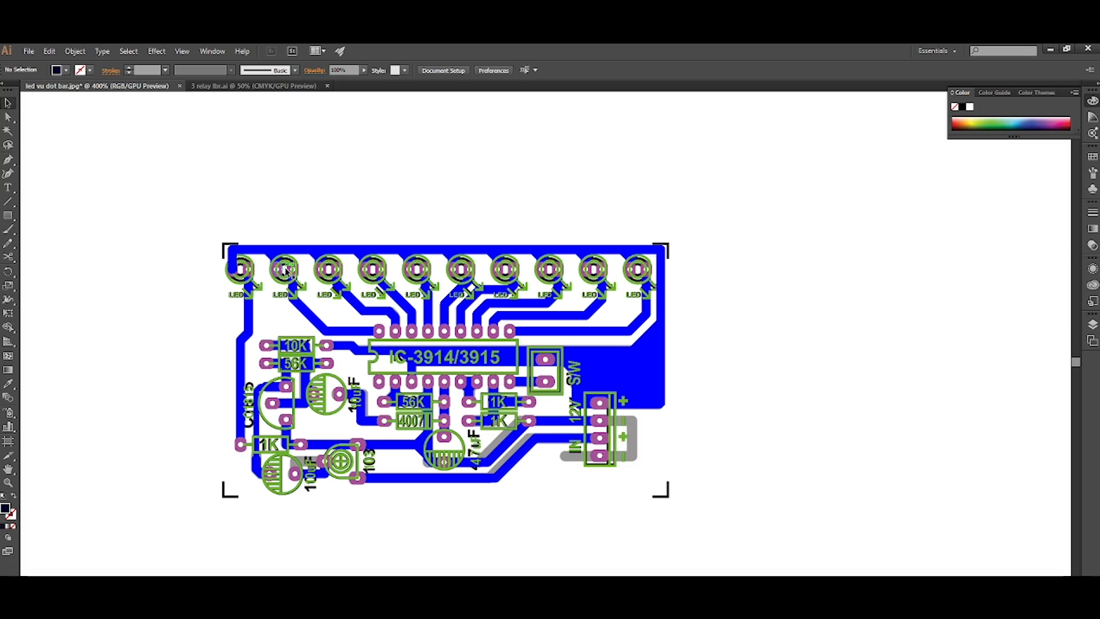
# Cut the blue track running along the board's upper edge and paste it in back, behind the first LED's pad.
pyautogui.scroll(1, 284, 265)
pyautogui.click(247, 250)
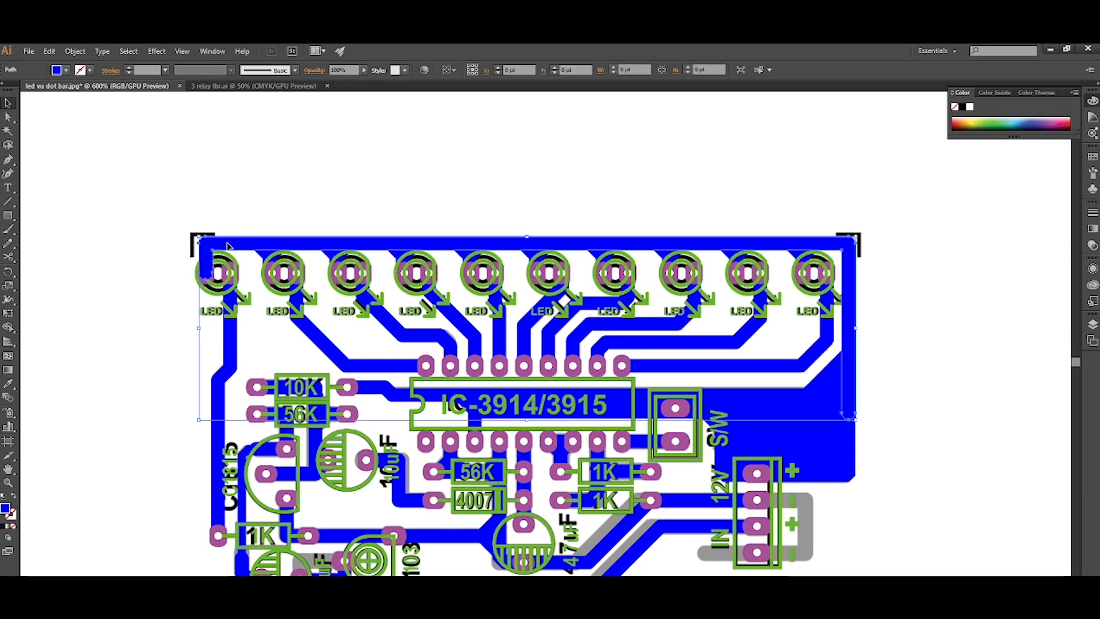
pyautogui.hotkey('ctrl', 'x')
pyautogui.hotkey('ctrl', 'b')
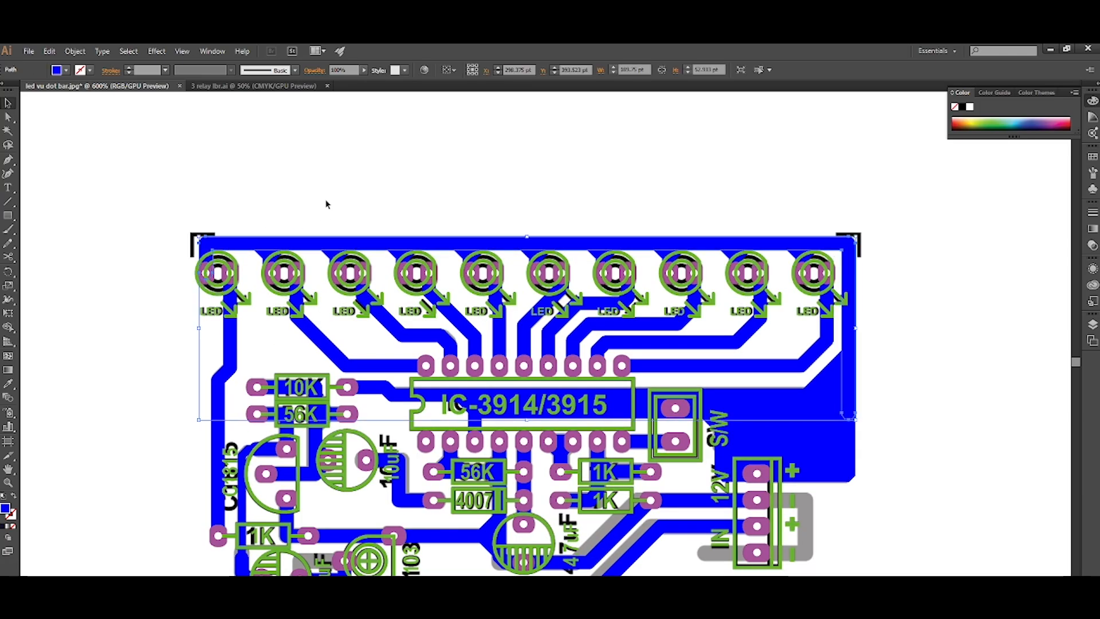
pyautogui.click(326, 205)
# Examine the traced board up close and as a whole, checking tracks, pads and component outlines against the image.
pyautogui.scroll(-1, 326, 204)
pyautogui.hscroll(3, 326, 205)
pyautogui.scroll(3, 520, 293)
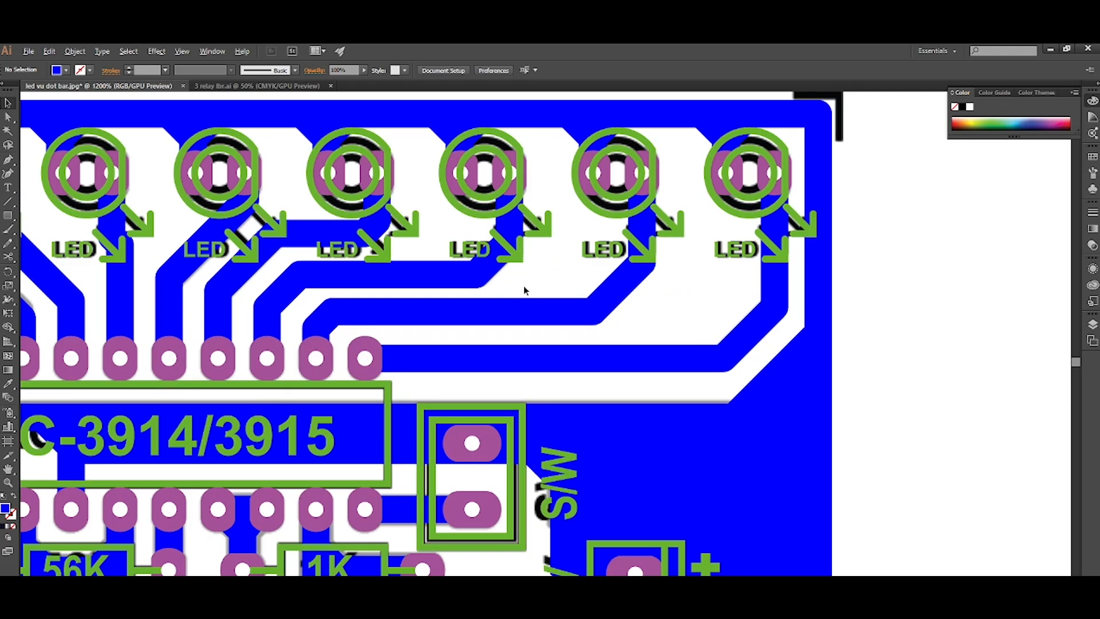
pyautogui.scroll(-5, 523, 287)
pyautogui.hscroll(-2, 524, 287)
pyautogui.scroll(1, 528, 304)
pyautogui.scroll(1, 528, 305)
pyautogui.scroll(-3, 518, 307)
pyautogui.scroll(2, 512, 306)
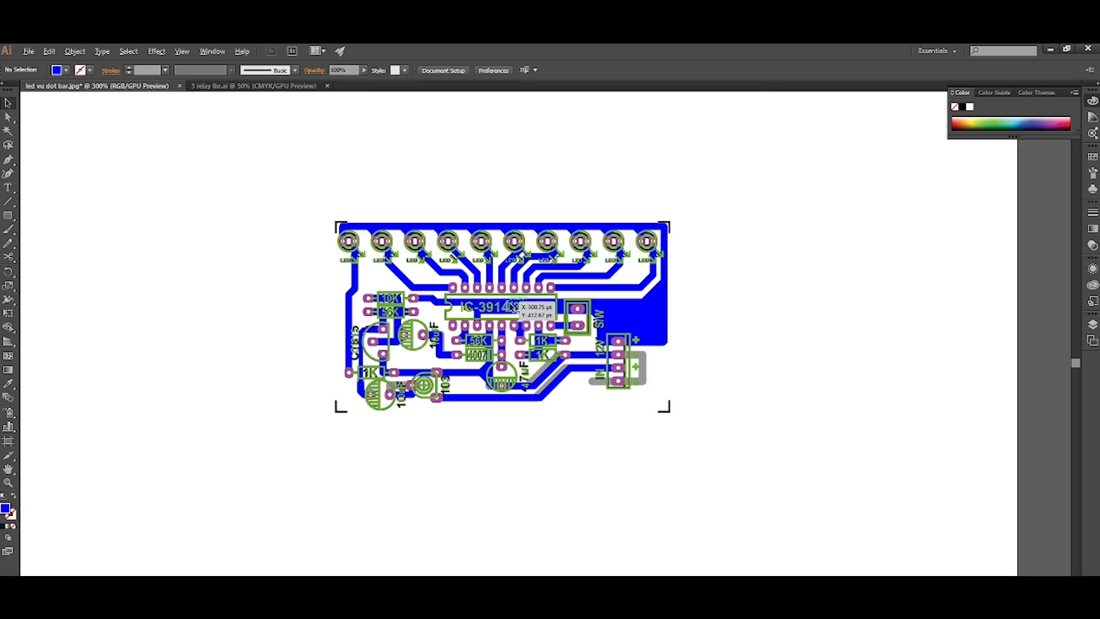
pyautogui.scroll(2, 512, 306)
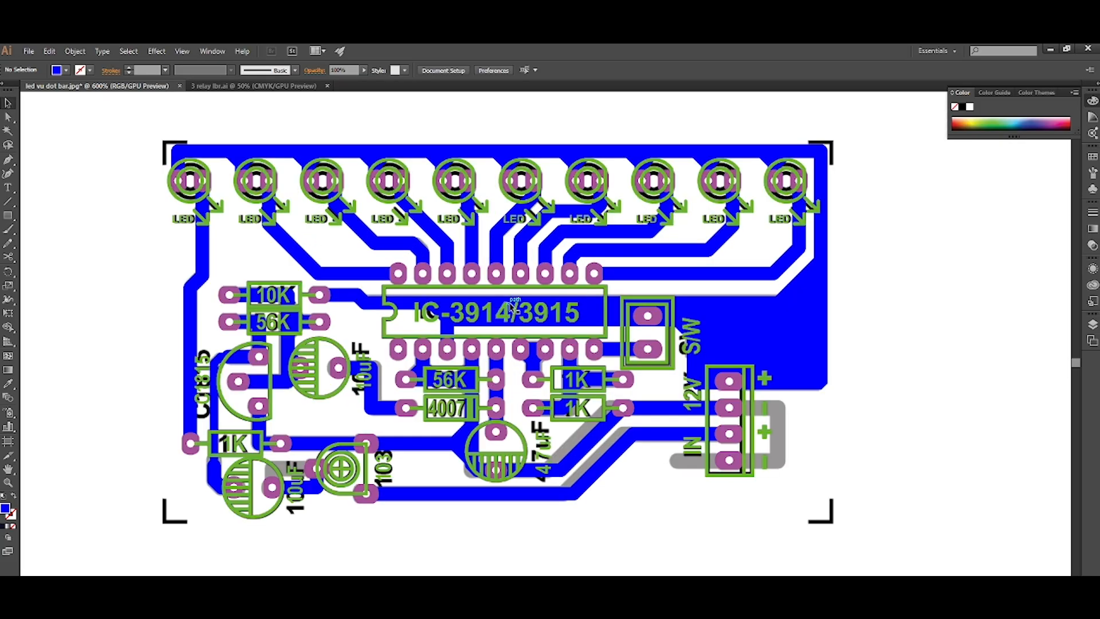